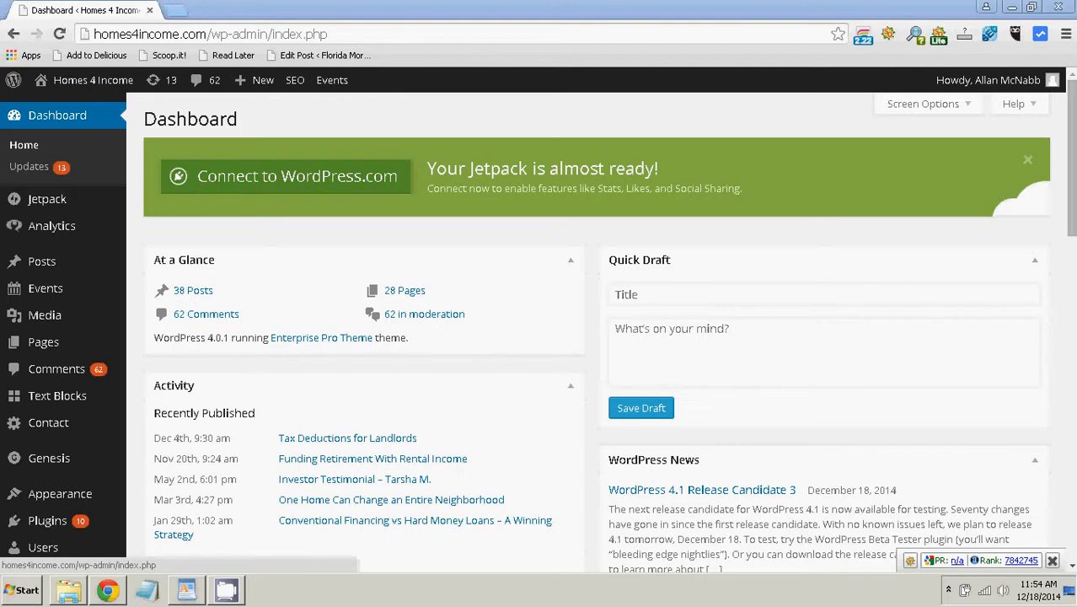
- Switch to WordPad and look through the "Rental Income and Expenses" article, from its keywords line down through the later sections
{"action": "left_click", "coordinate": [187, 589]}
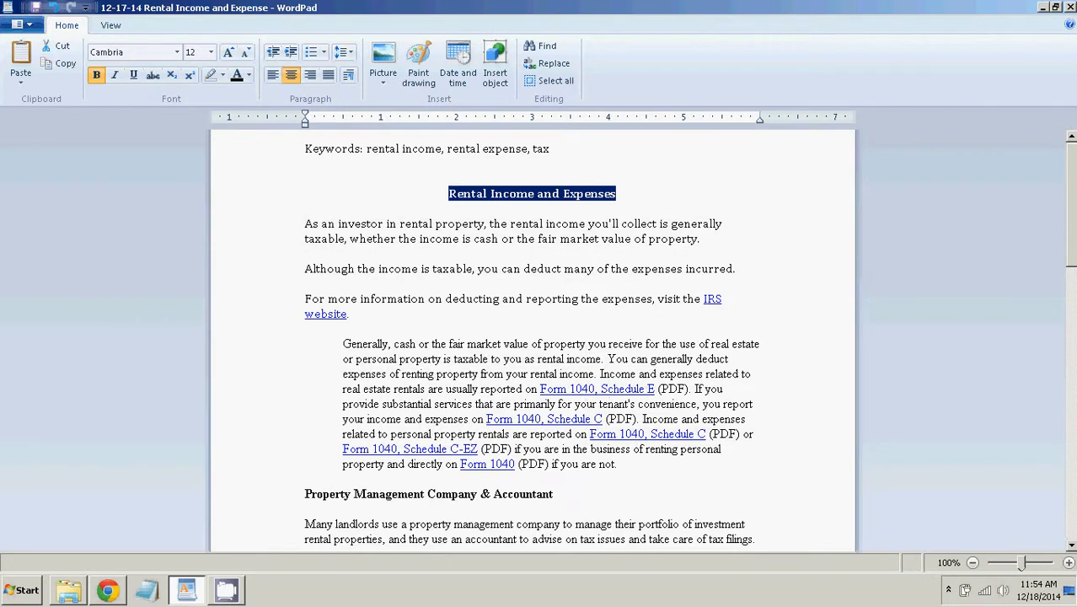
{"action": "key", "text": "shift+Right"}
{"action": "left_click", "coordinate": [449, 194]}
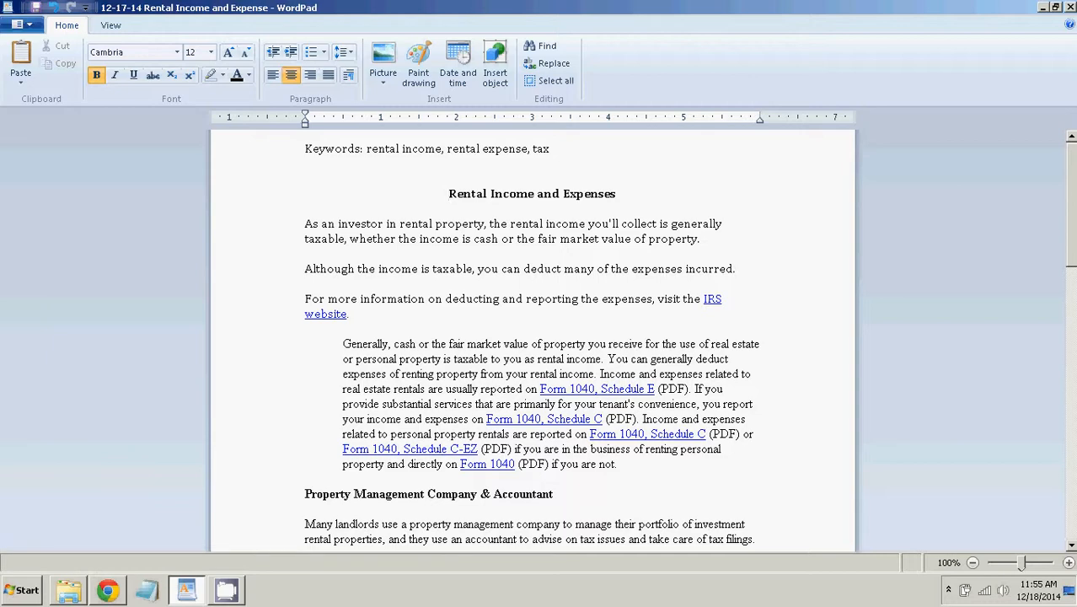
{"action": "scroll", "coordinate": [532, 341], "scroll_direction": "down", "scroll_amount": 12}
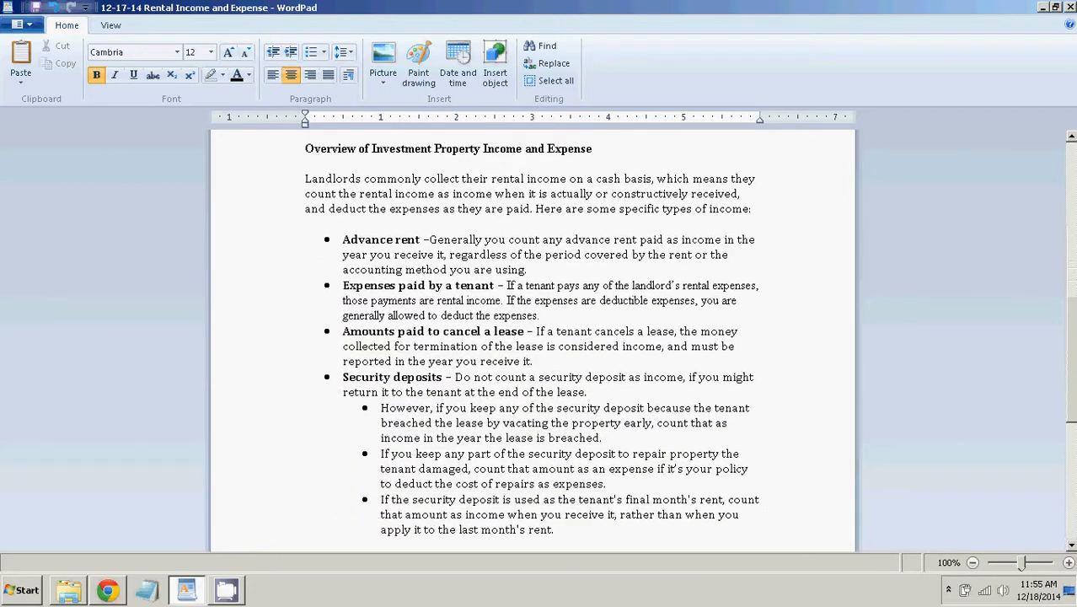
{"action": "scroll", "coordinate": [532, 341], "scroll_direction": "down", "scroll_amount": 7}
{"action": "scroll", "coordinate": [533, 341], "scroll_direction": "up", "scroll_amount": 20}
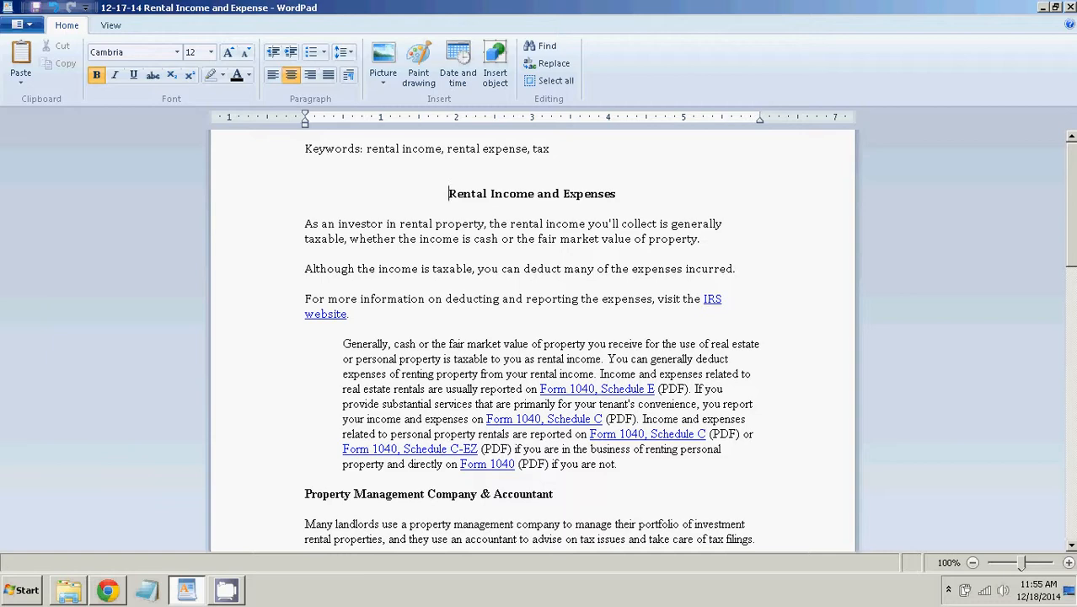
- Return to the WordPress dashboard in Chrome, open the post categories, and review the existing category list
{"action": "mouse_move", "coordinate": [108, 590]}
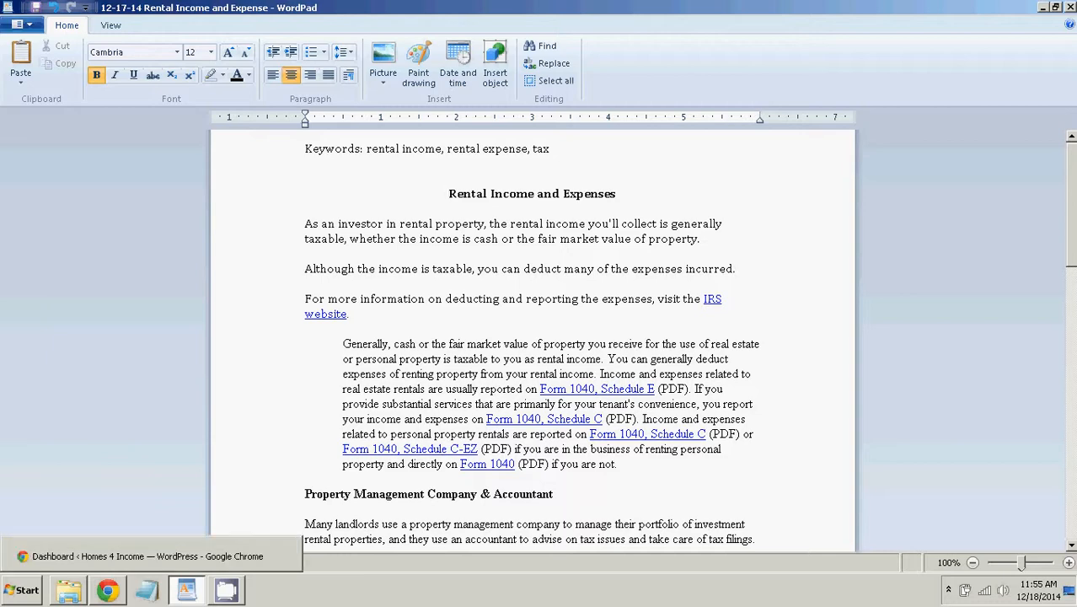
{"action": "left_click", "coordinate": [147, 556]}
{"action": "mouse_move", "coordinate": [49, 457]}
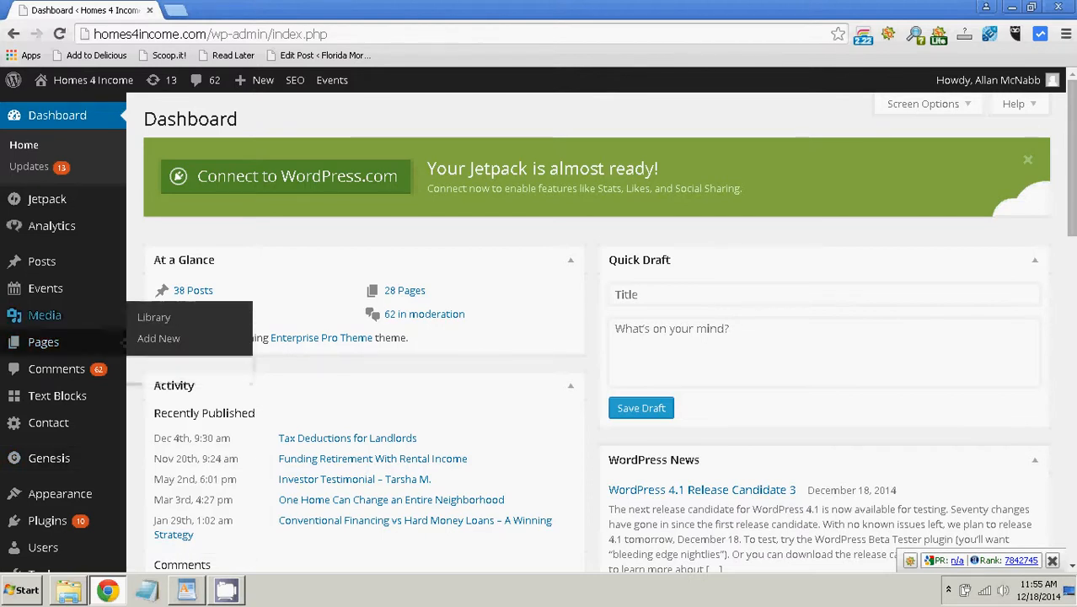
{"action": "mouse_move", "coordinate": [45, 288]}
{"action": "mouse_move", "coordinate": [43, 261]}
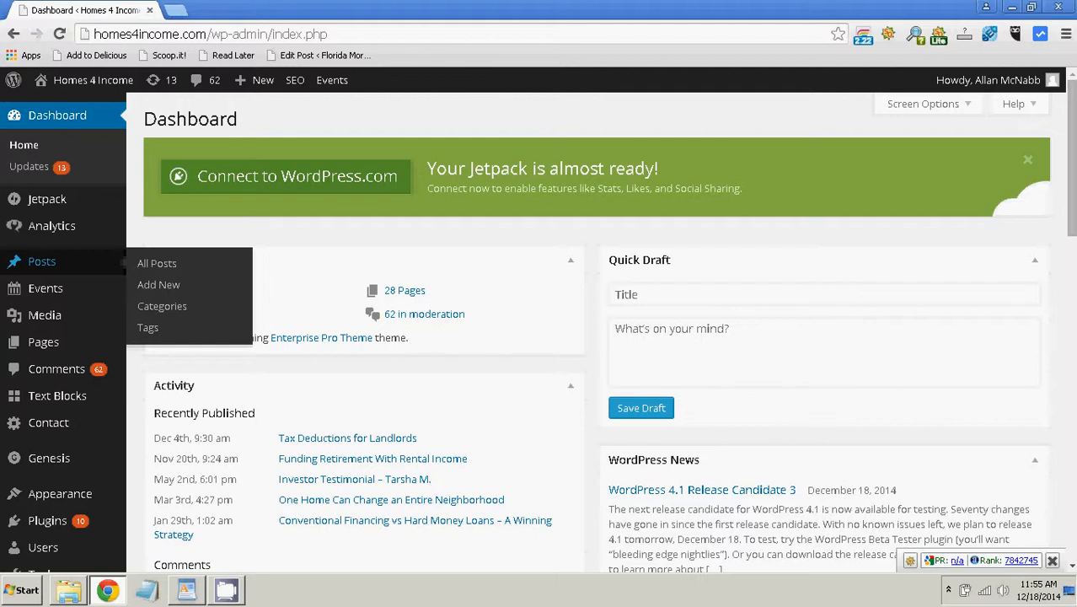
{"action": "left_click", "coordinate": [162, 306]}
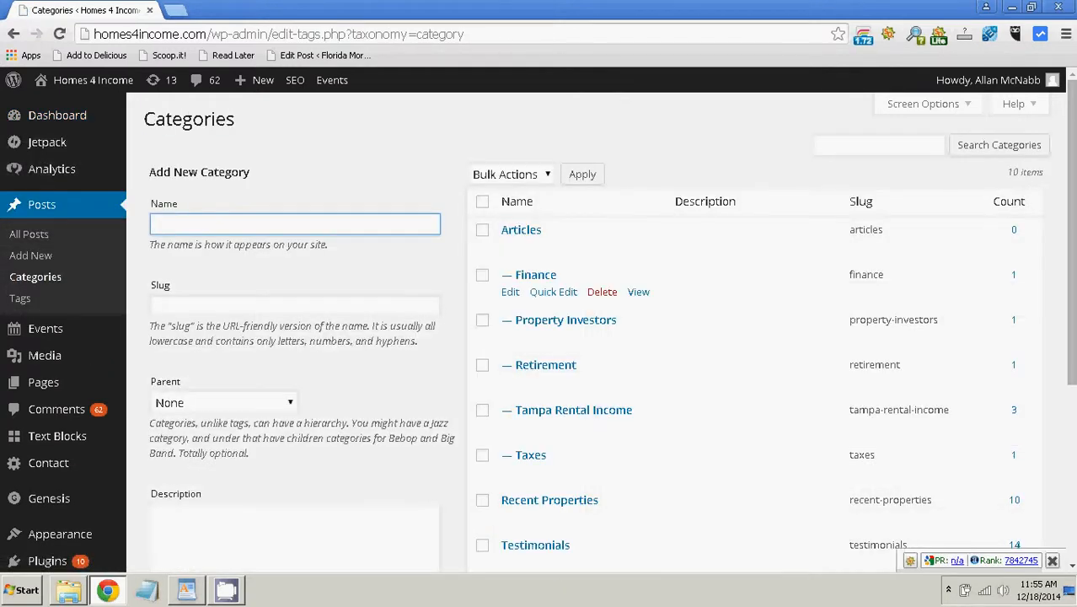
{"action": "scroll", "coordinate": [589, 370], "scroll_direction": "down", "scroll_amount": 1}
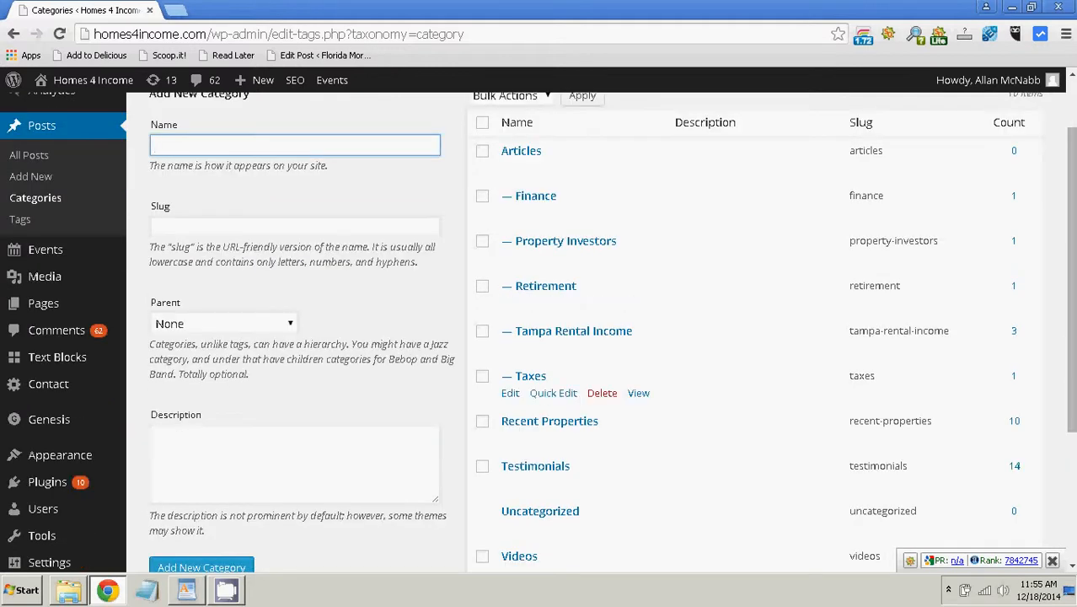
{"action": "scroll", "coordinate": [589, 370], "scroll_direction": "up", "scroll_amount": 1}
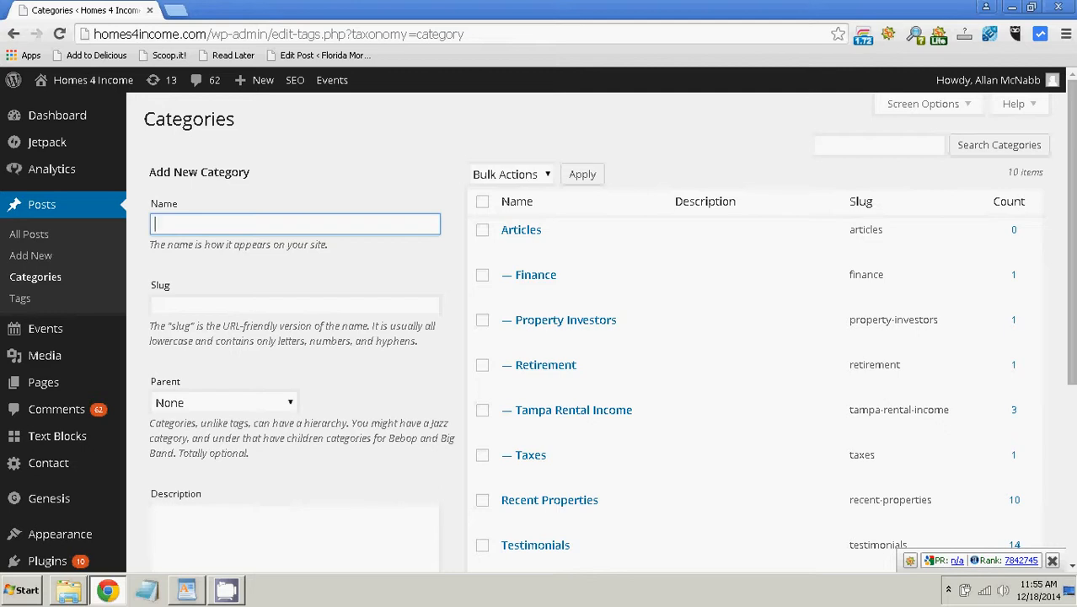
- Add a new post category named "Rental Income" with Articles as its parent
{"action": "type", "text": "Rental Inicome"}
{"action": "left_click", "coordinate": [204, 224]}
{"action": "key", "text": "BackSpace"}
{"action": "scroll", "coordinate": [590, 337], "scroll_direction": "down", "scroll_amount": 2}
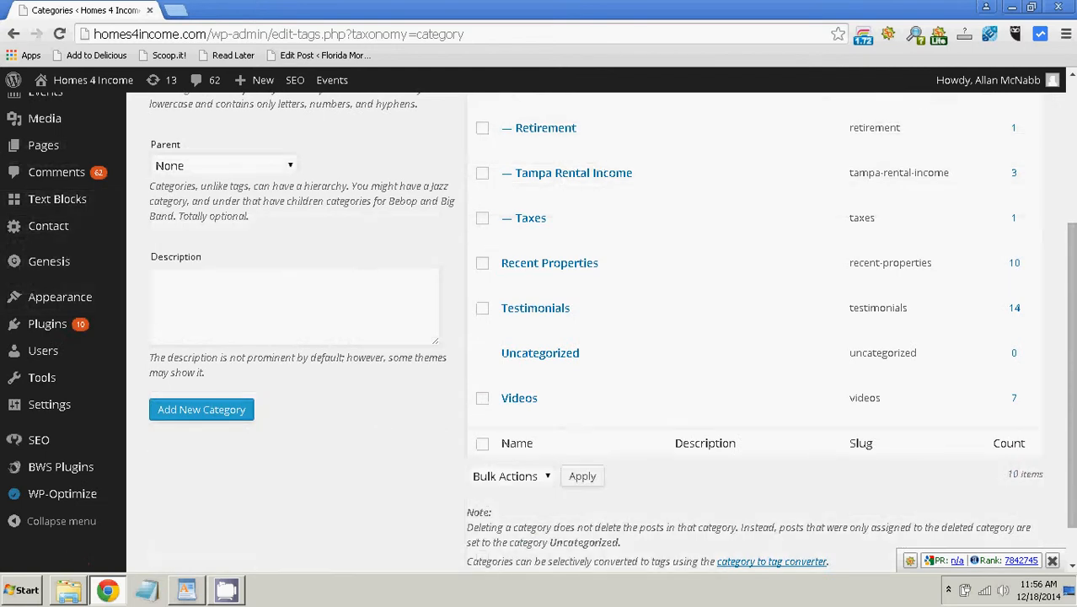
{"action": "left_click", "coordinate": [224, 165]}
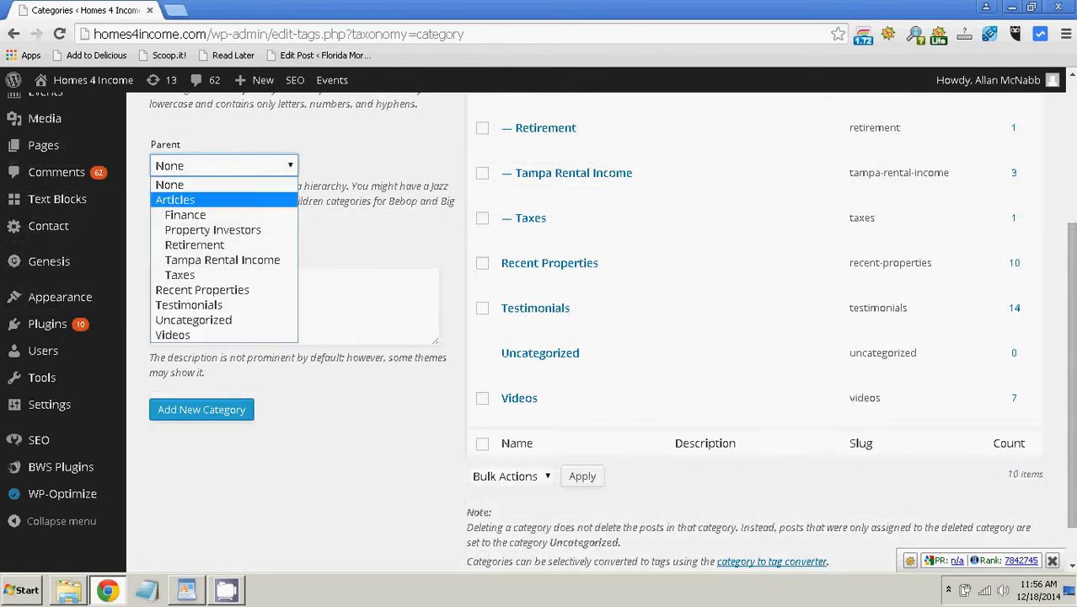
{"action": "left_click", "coordinate": [179, 200]}
{"action": "left_click", "coordinate": [202, 409]}
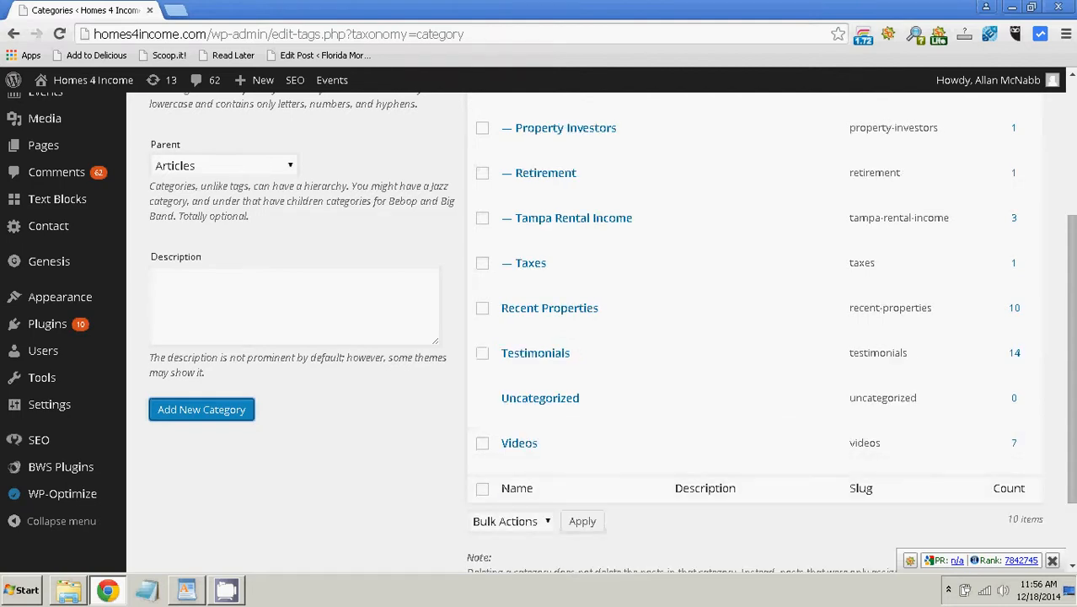
{"action": "scroll", "coordinate": [590, 337], "scroll_direction": "up", "scroll_amount": 3}
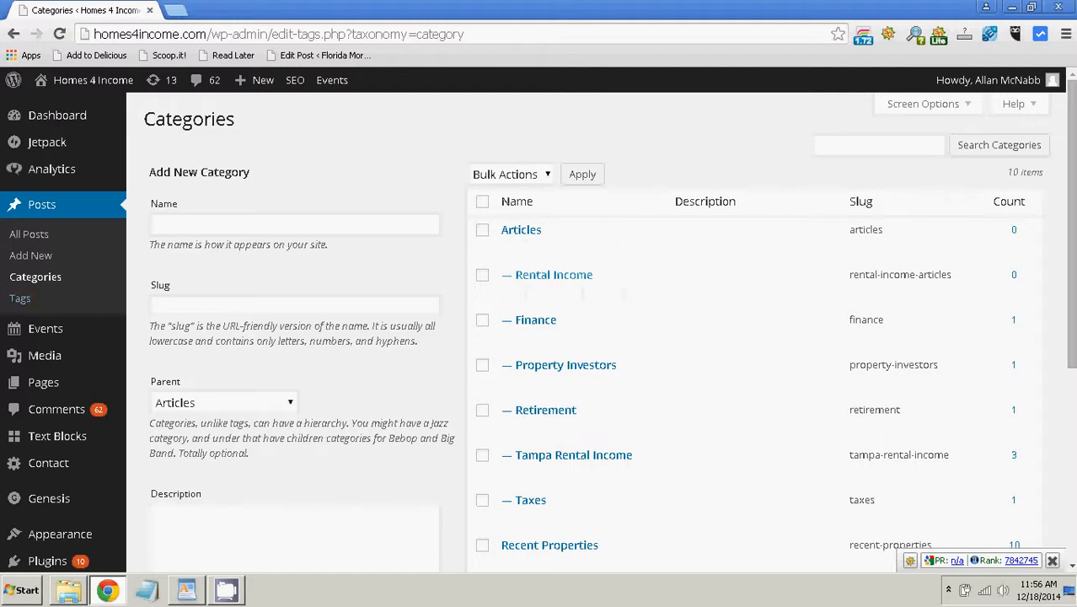
- Open the post tags and add a new tag named "rental expenses"
{"action": "left_click", "coordinate": [19, 298]}
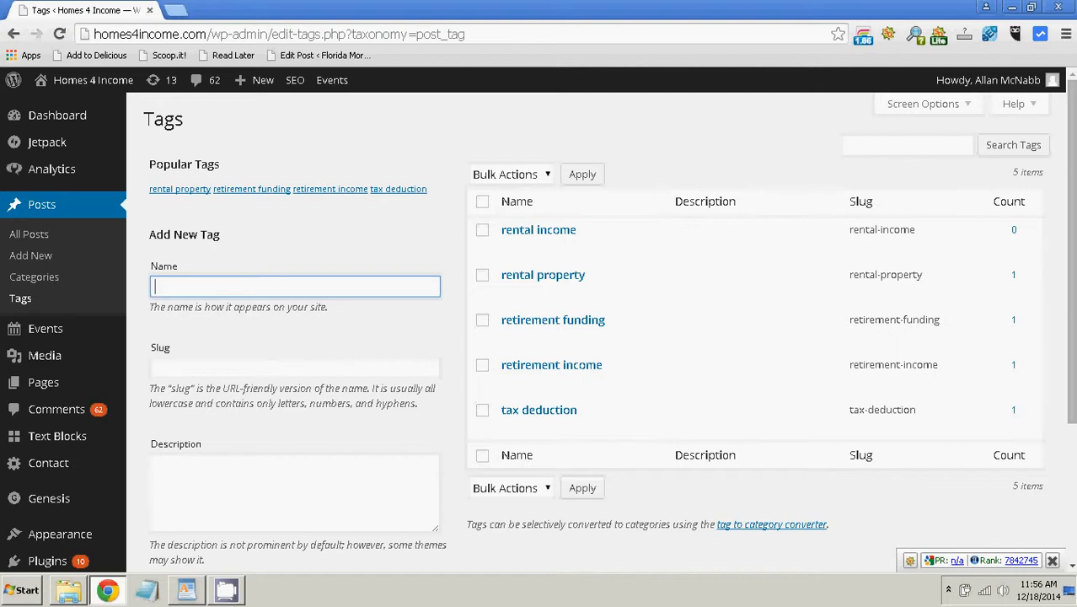
{"action": "mouse_move", "coordinate": [590, 234]}
{"action": "type", "text": "rental expenses"}
{"action": "scroll", "coordinate": [590, 337], "scroll_direction": "down", "scroll_amount": 2}
{"action": "left_click", "coordinate": [188, 438]}
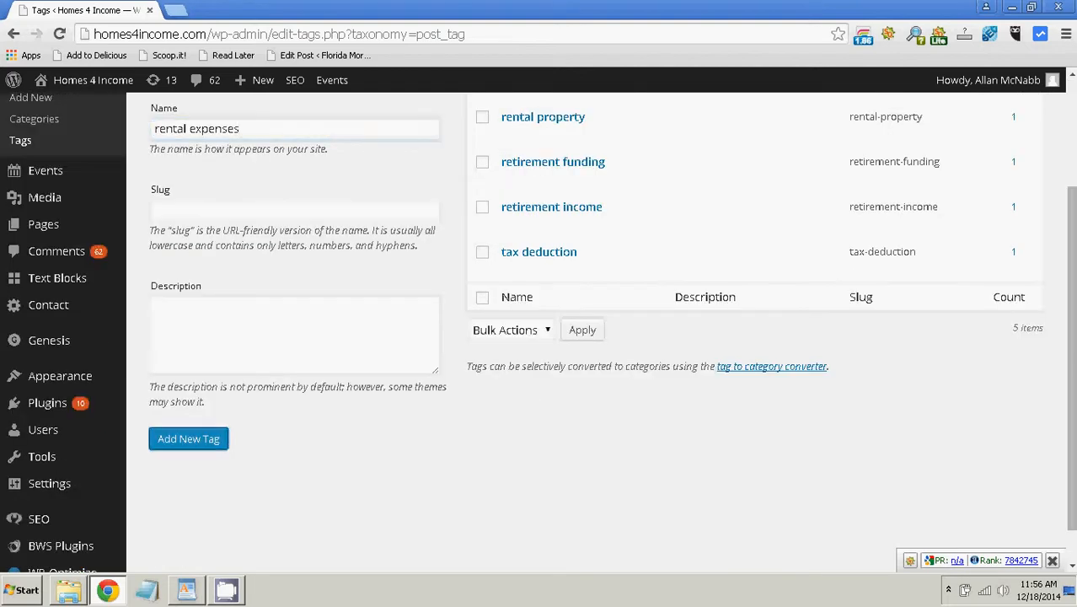
{"action": "scroll", "coordinate": [590, 337], "scroll_direction": "up", "scroll_amount": 2}
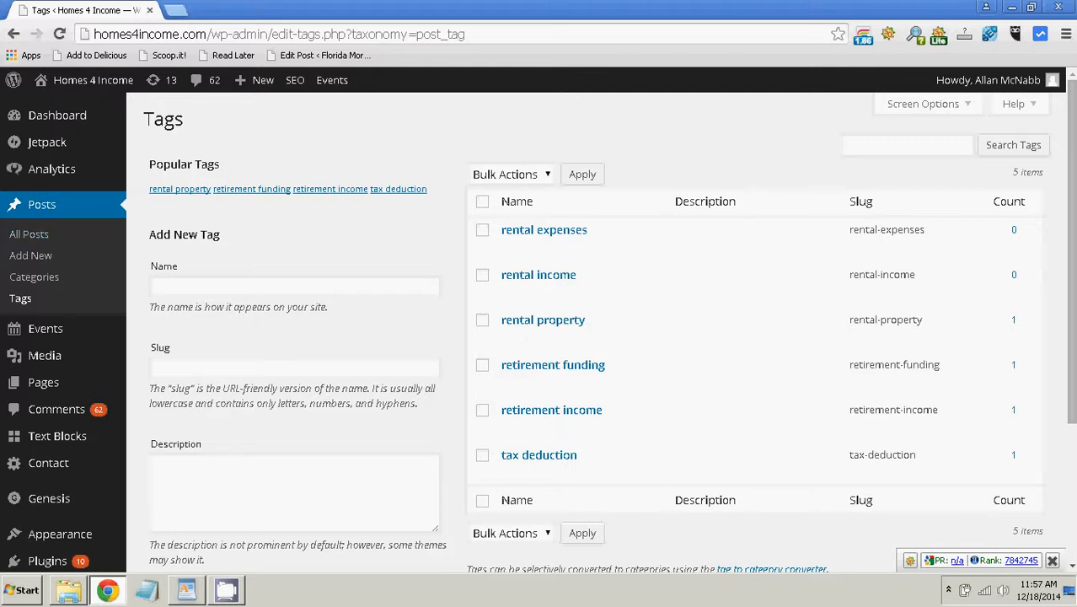
- Start a new post from the posts list and schedule it by setting the publication year to 2015
{"action": "left_click", "coordinate": [30, 234]}
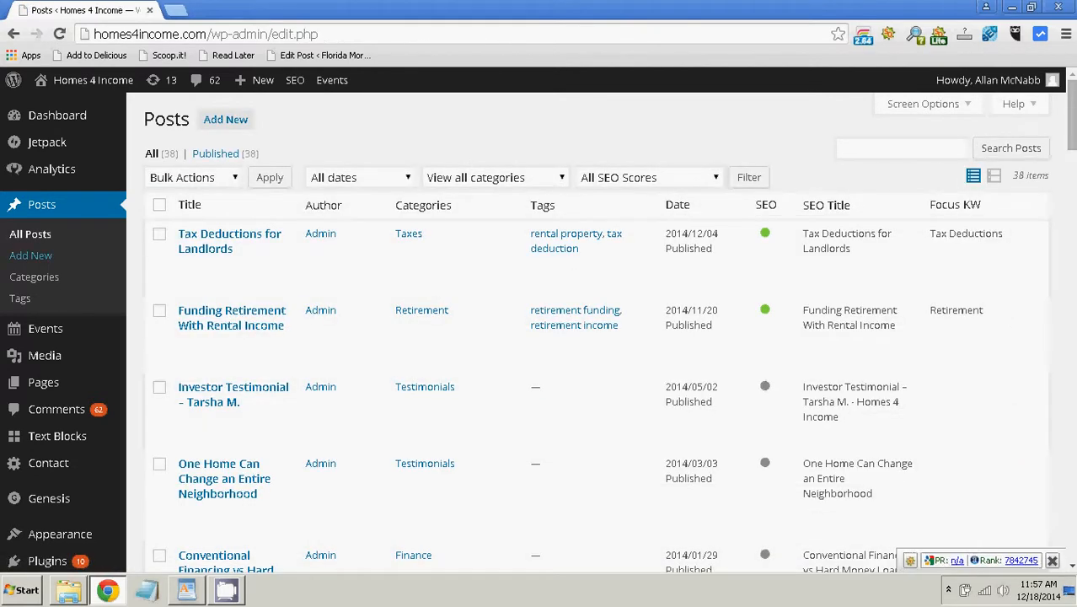
{"action": "left_click", "coordinate": [225, 119]}
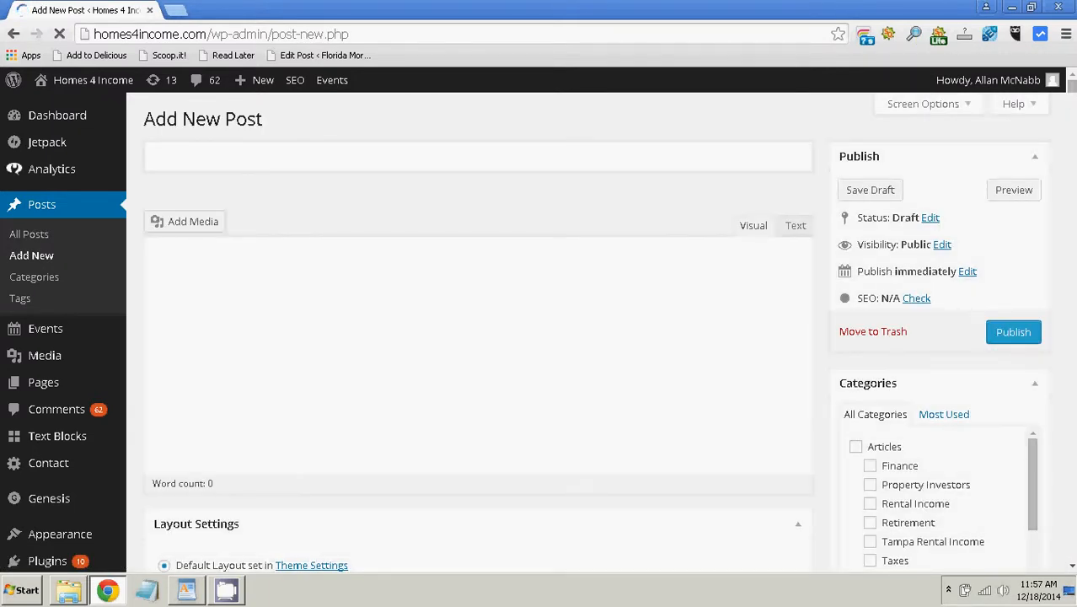
{"action": "left_click", "coordinate": [966, 271]}
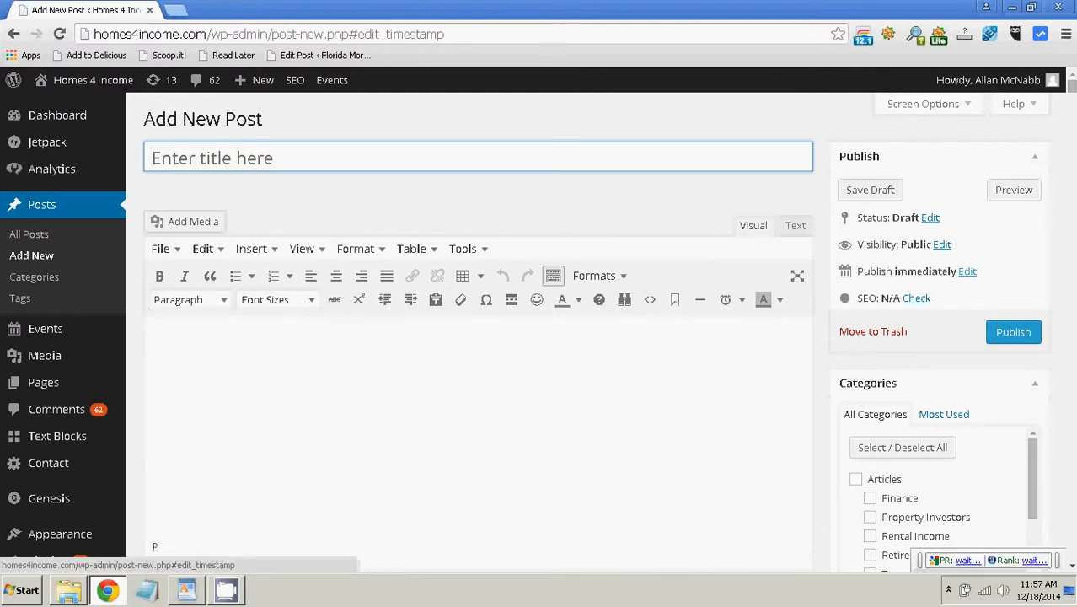
{"action": "left_click", "coordinate": [966, 270]}
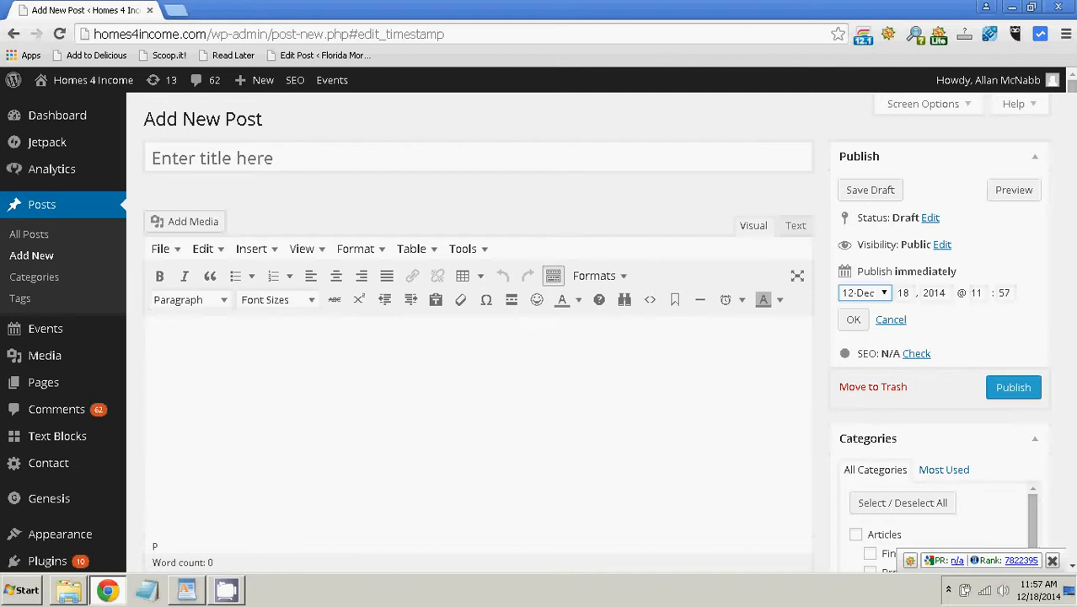
{"action": "left_click", "coordinate": [945, 292]}
{"action": "key", "text": "BackSpace"}
{"action": "key", "text": "BackSpace"}
{"action": "type", "text": "15"}
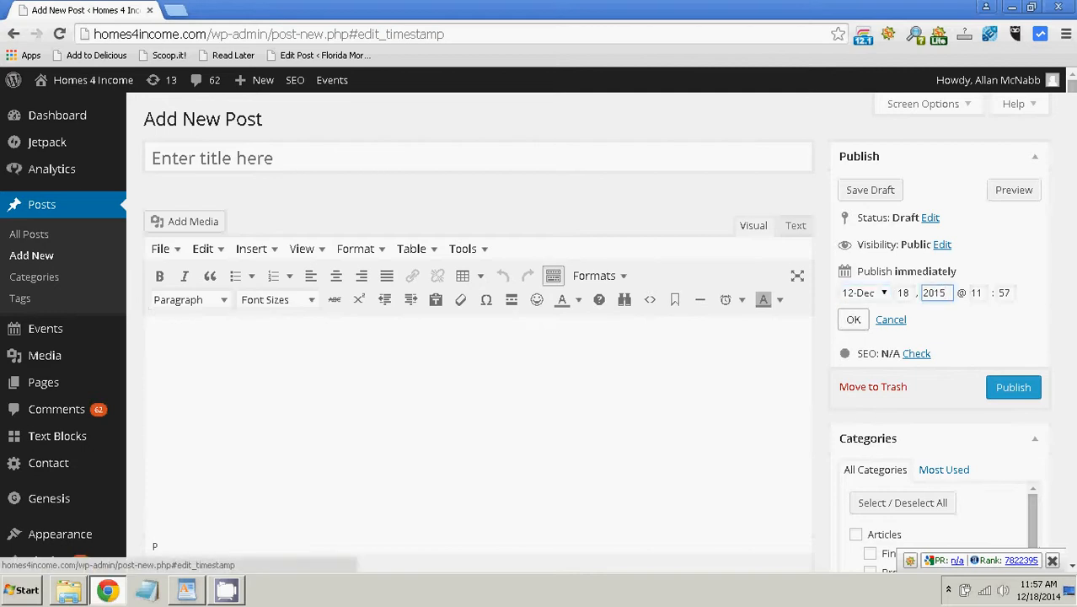
{"action": "left_click", "coordinate": [852, 319]}
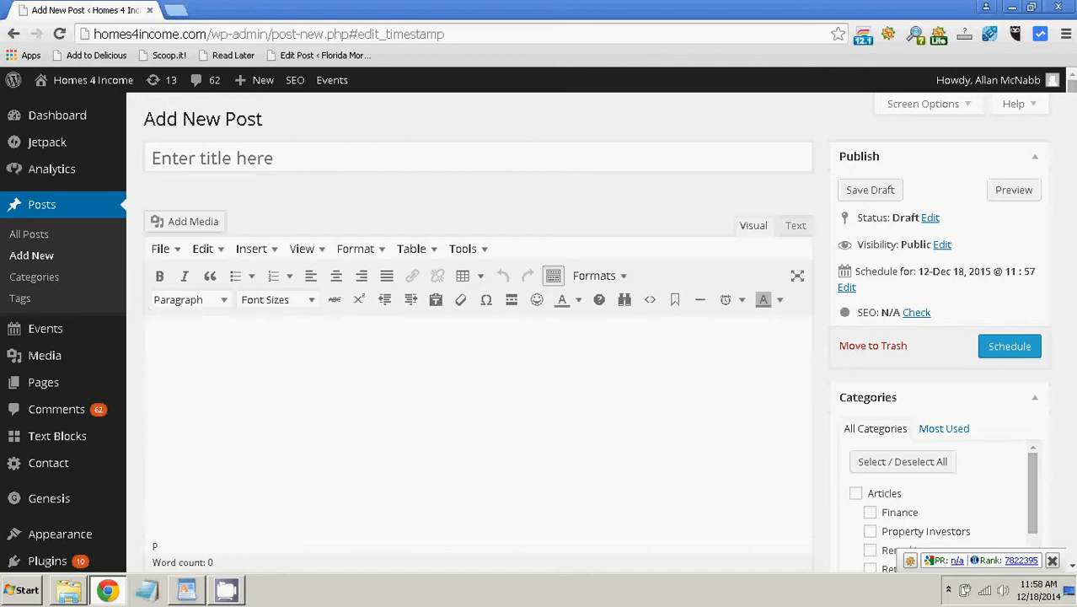
- Copy the heading "Rental Income and Expenses" from the WordPad document and paste it as plain text as the post title
{"action": "left_click", "coordinate": [213, 158]}
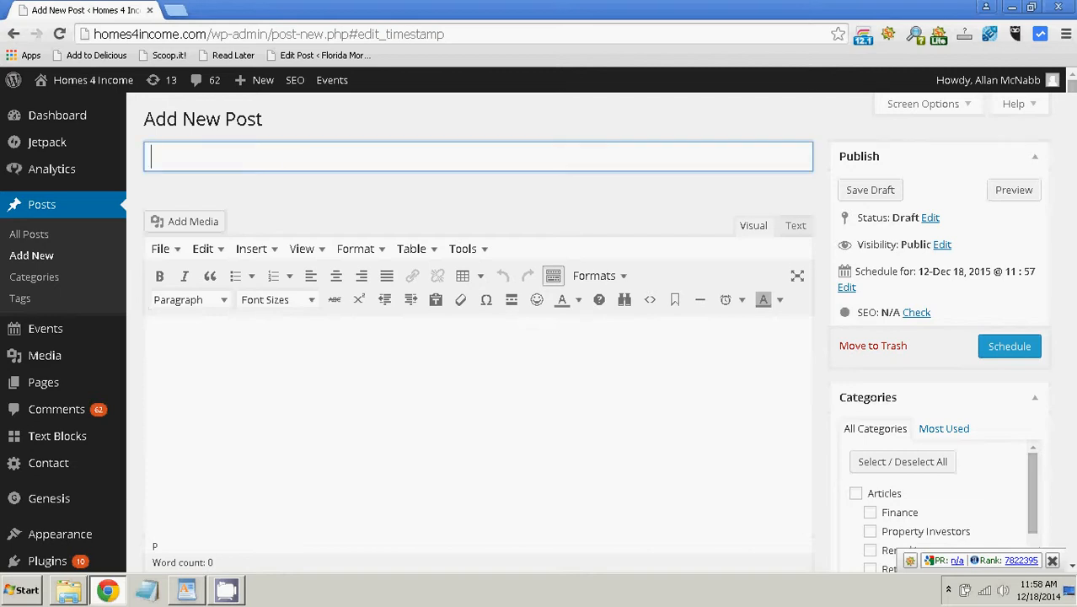
{"action": "left_click", "coordinate": [187, 590]}
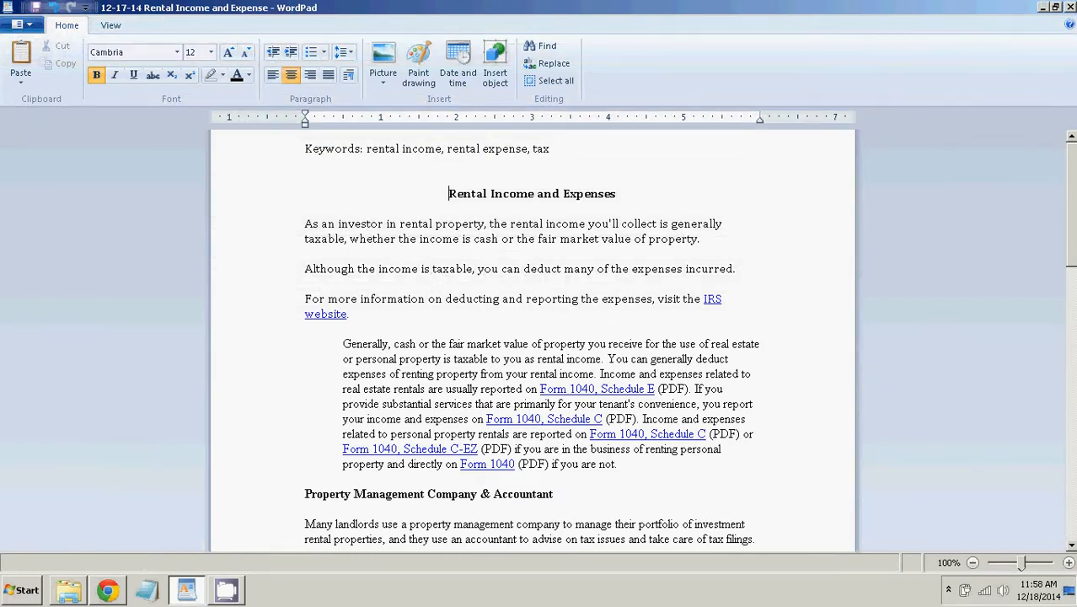
{"action": "key", "text": "shift+End"}
{"action": "key", "text": "shift+Left"}
{"action": "key", "text": "ctrl+c"}
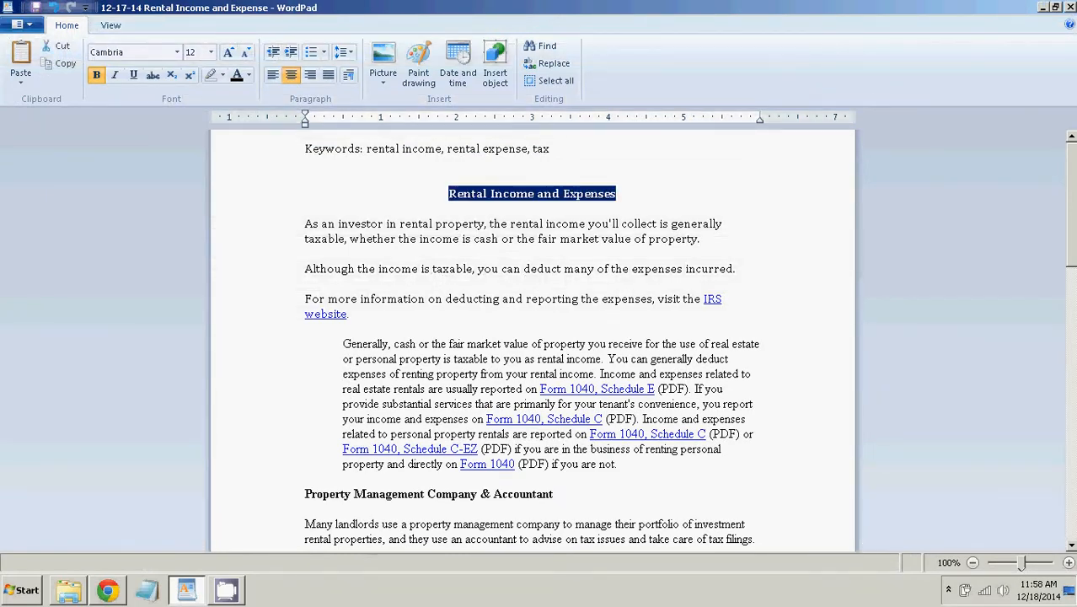
{"action": "left_click", "coordinate": [108, 590]}
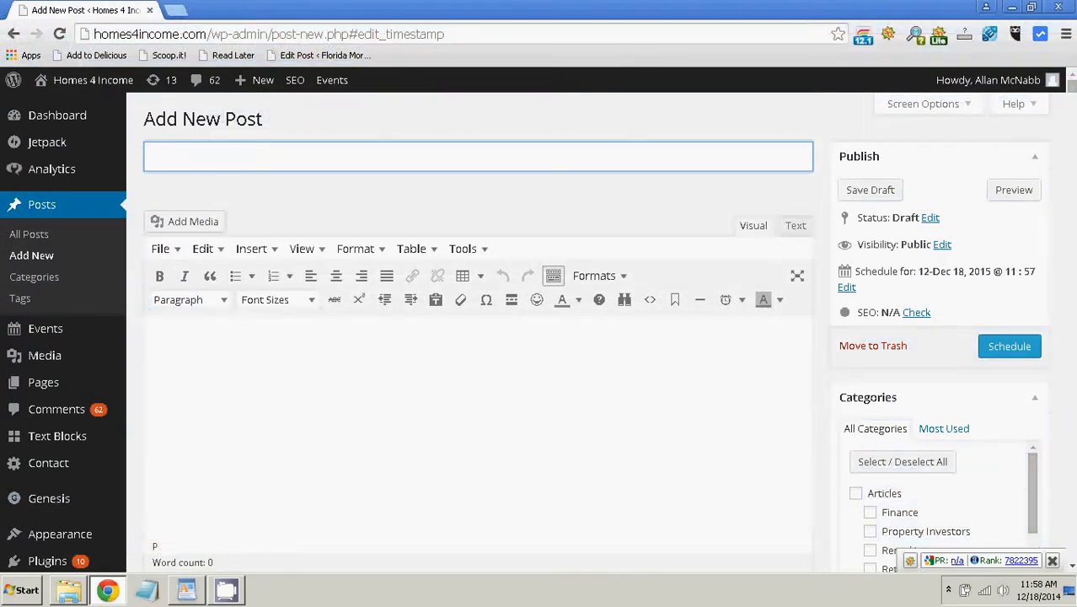
{"action": "right_click", "coordinate": [152, 163]}
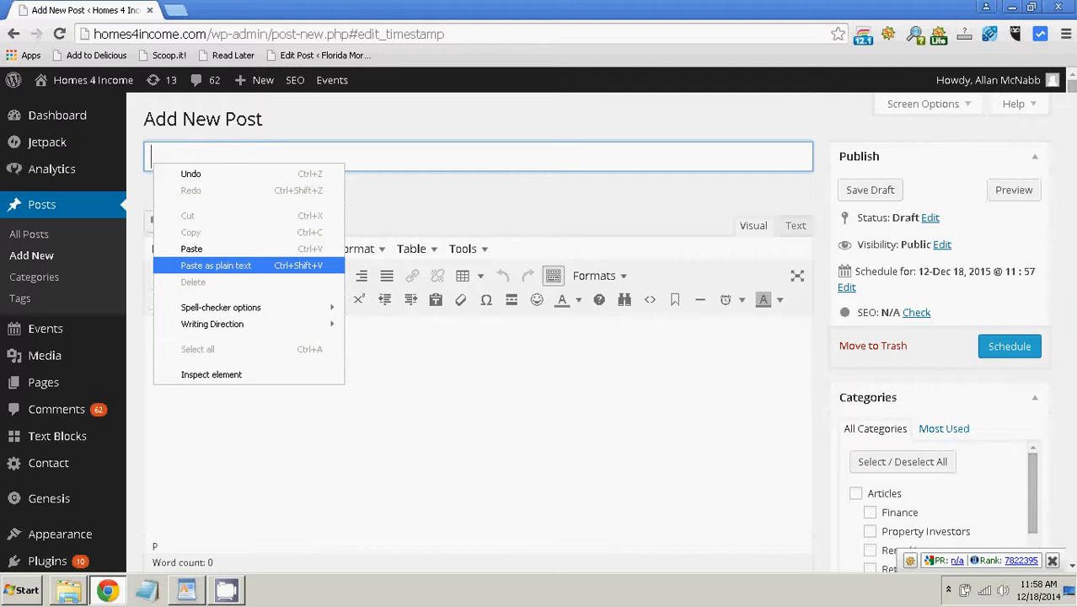
{"action": "left_click", "coordinate": [187, 266]}
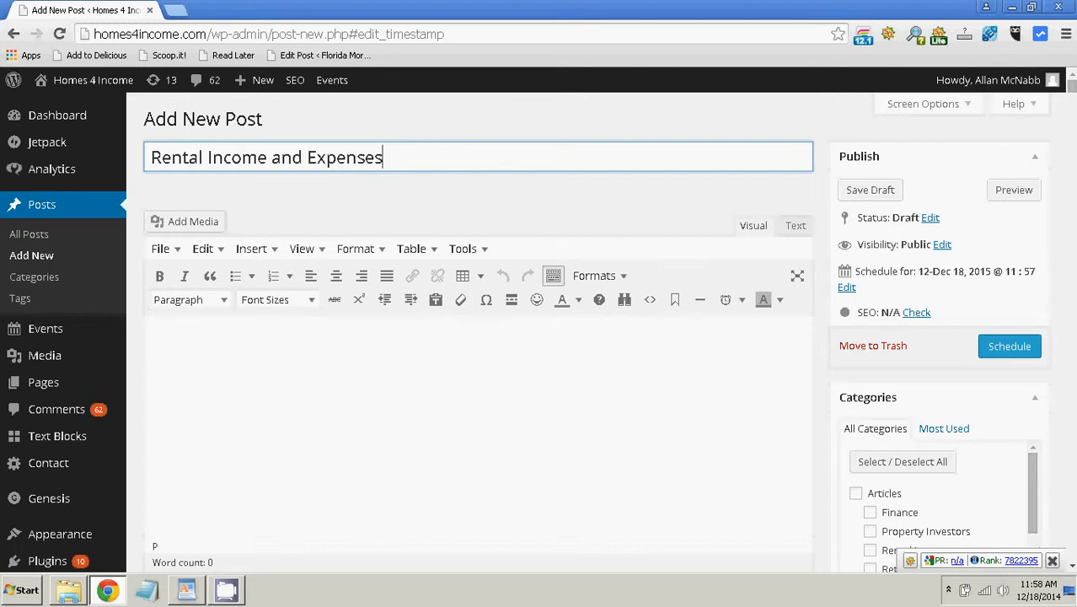
- Assign the post to the Rental Income category
{"action": "scroll", "coordinate": [940, 480], "scroll_direction": "down", "scroll_amount": 3}
{"action": "scroll", "coordinate": [939, 438], "scroll_direction": "up", "scroll_amount": 3}
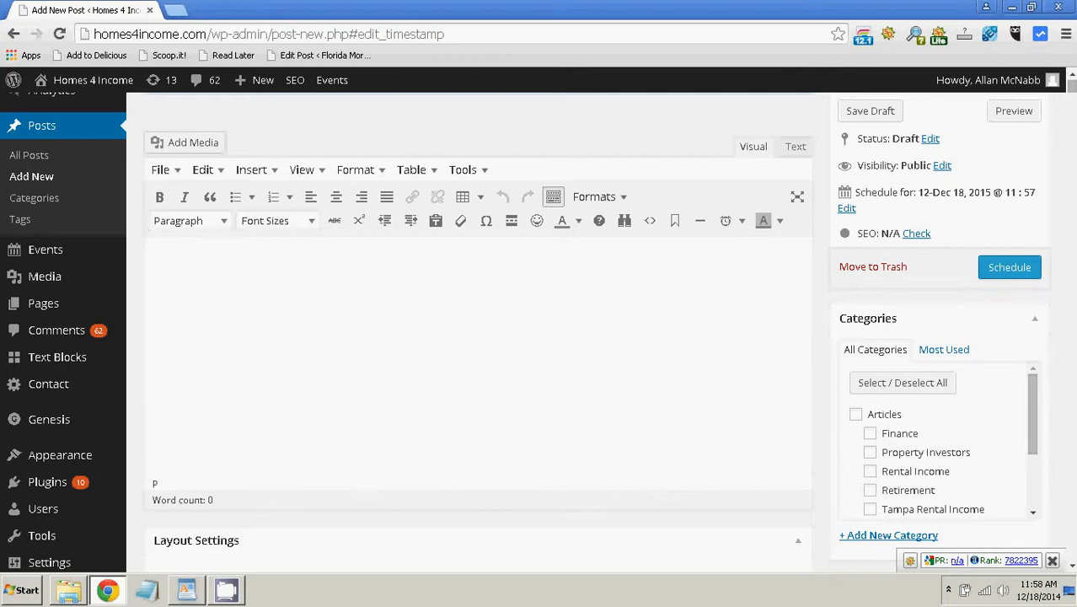
{"action": "left_click", "coordinate": [870, 471]}
{"action": "scroll", "coordinate": [939, 438], "scroll_direction": "down", "scroll_amount": 2}
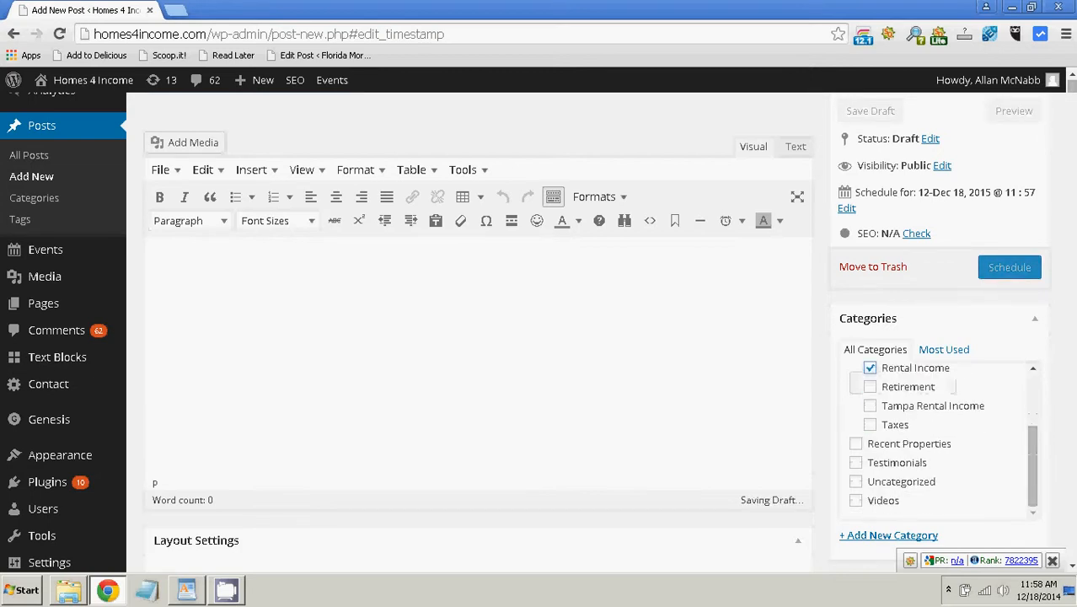
- Add the existing tags "rental income" and "rental expenses" to the post, and submit it for scheduled publication
{"action": "scroll", "coordinate": [476, 337], "scroll_direction": "down", "scroll_amount": 3}
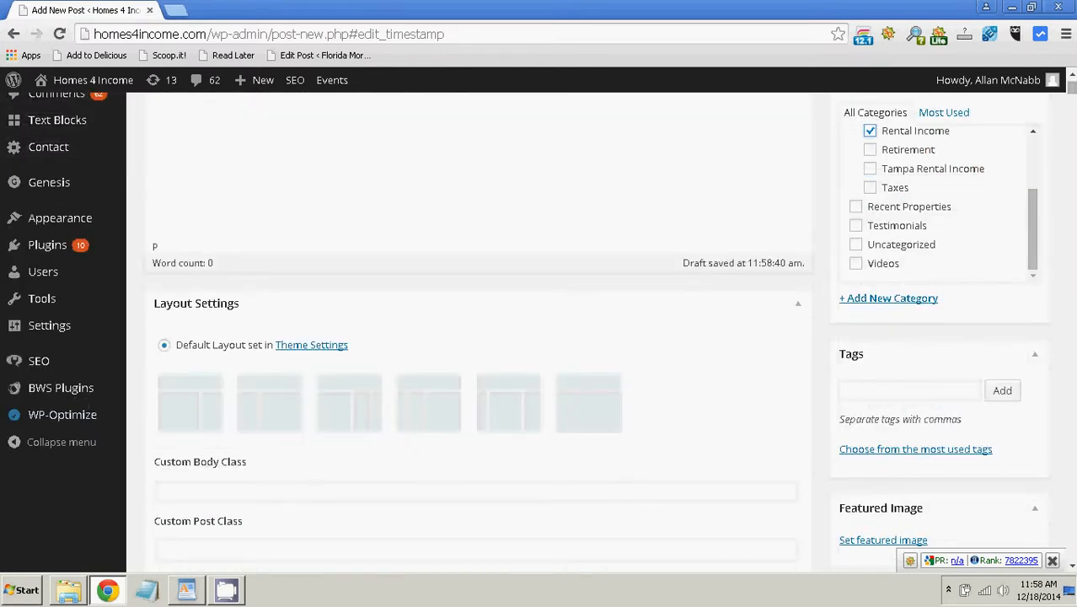
{"action": "left_click", "coordinate": [909, 390]}
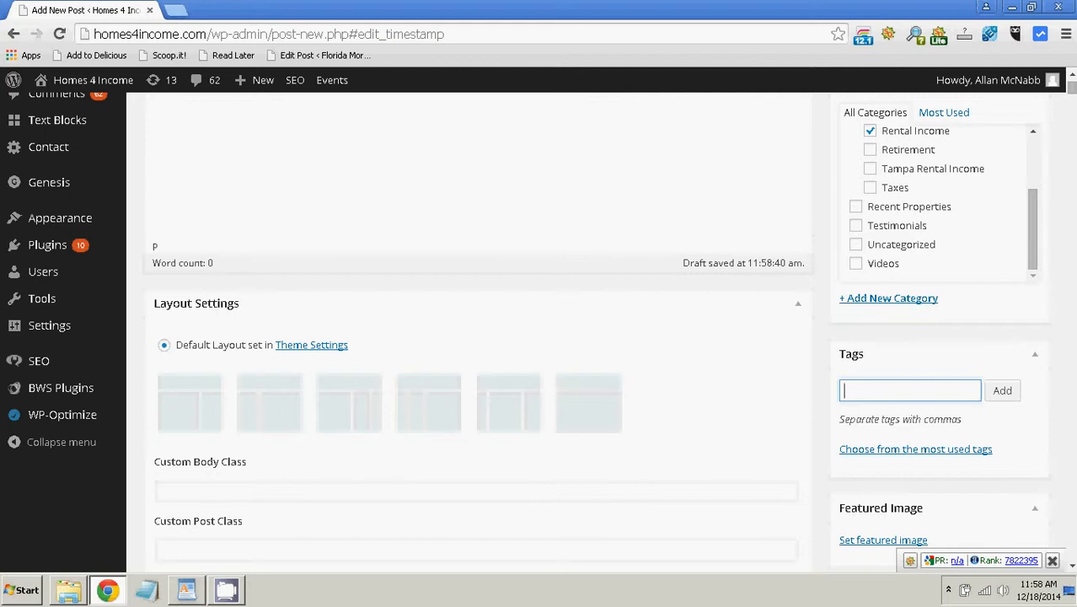
{"action": "type", "text": "rental"}
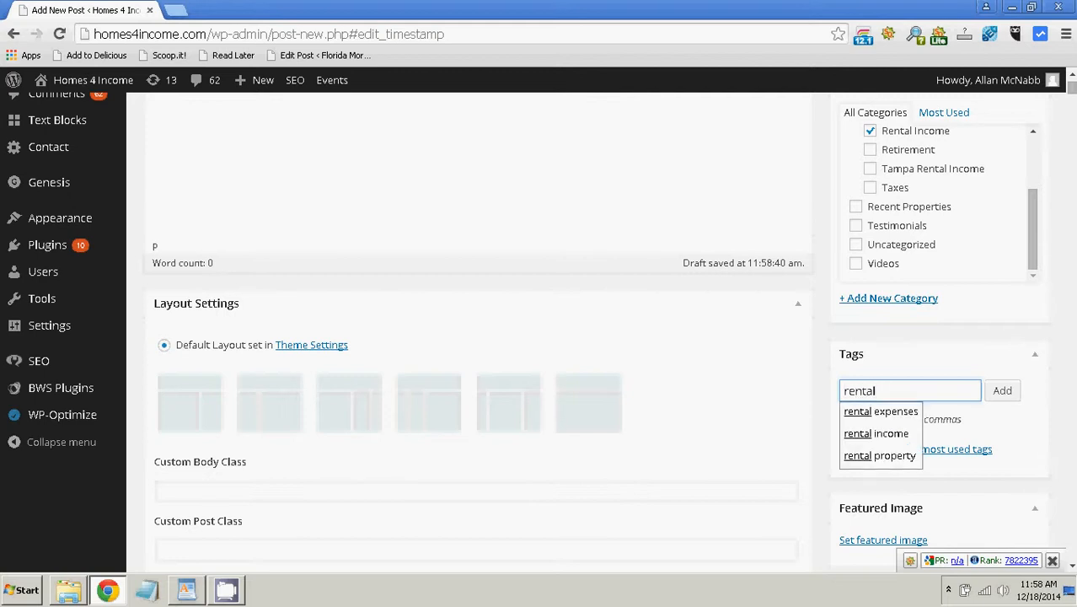
{"action": "key", "text": "Down"}
{"action": "key", "text": "Down"}
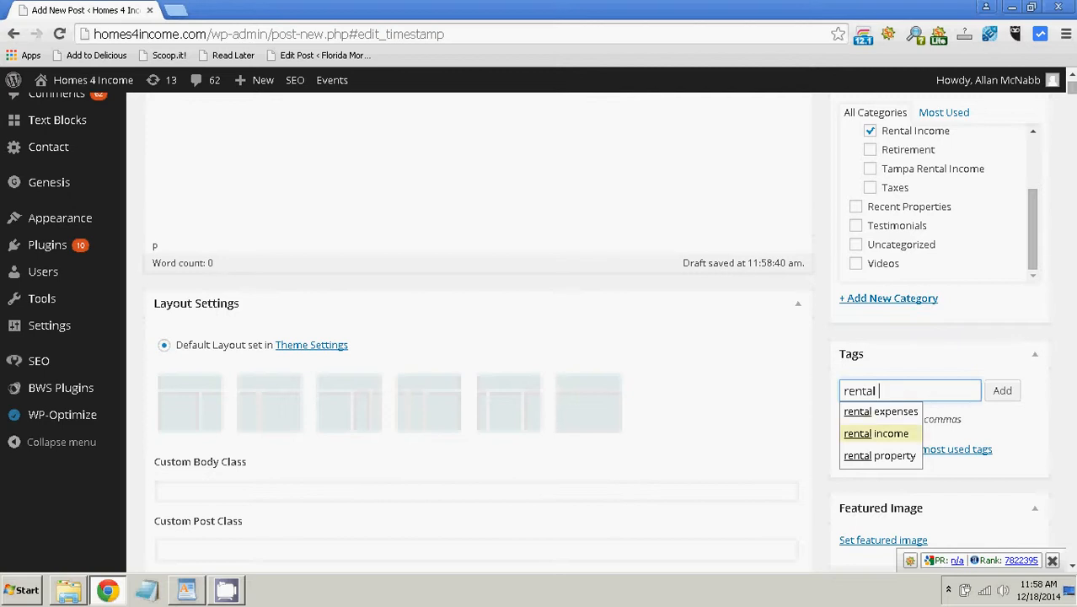
{"action": "key", "text": "Return"}
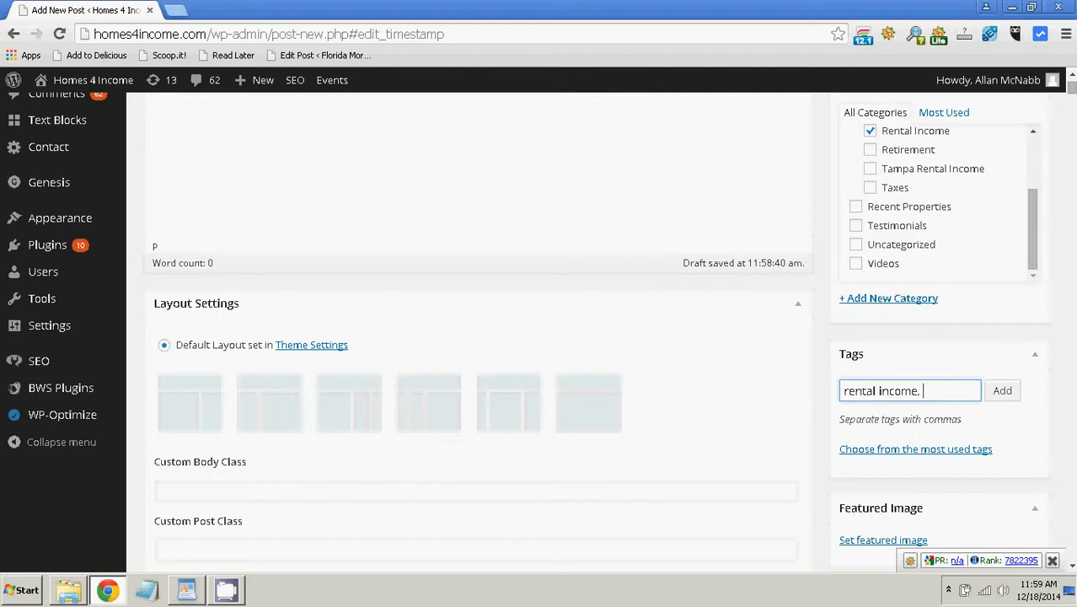
{"action": "type", "text": "rent"}
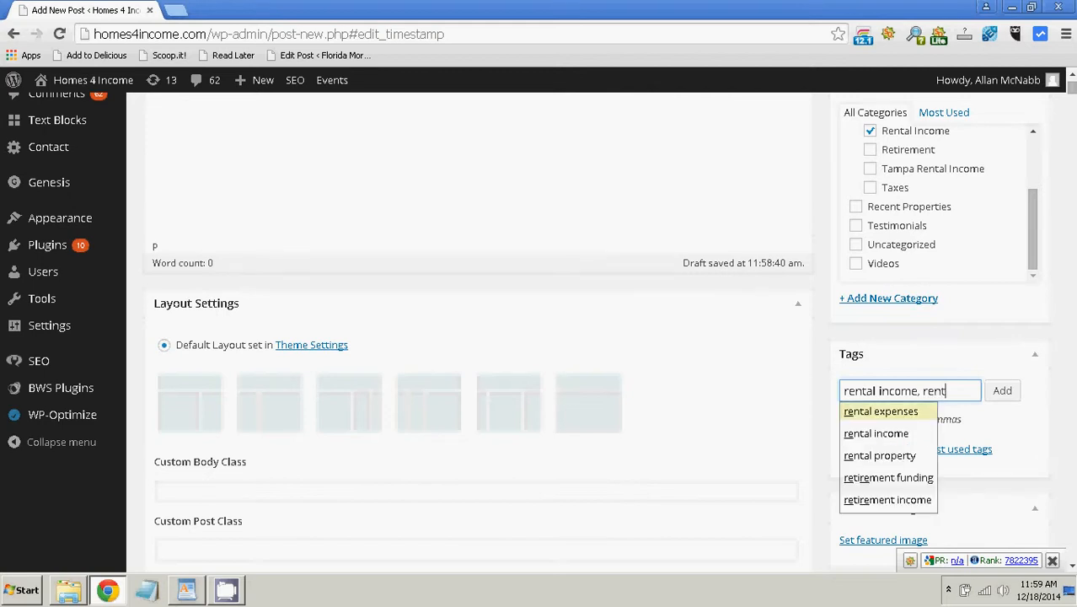
{"action": "type", "text": "a"}
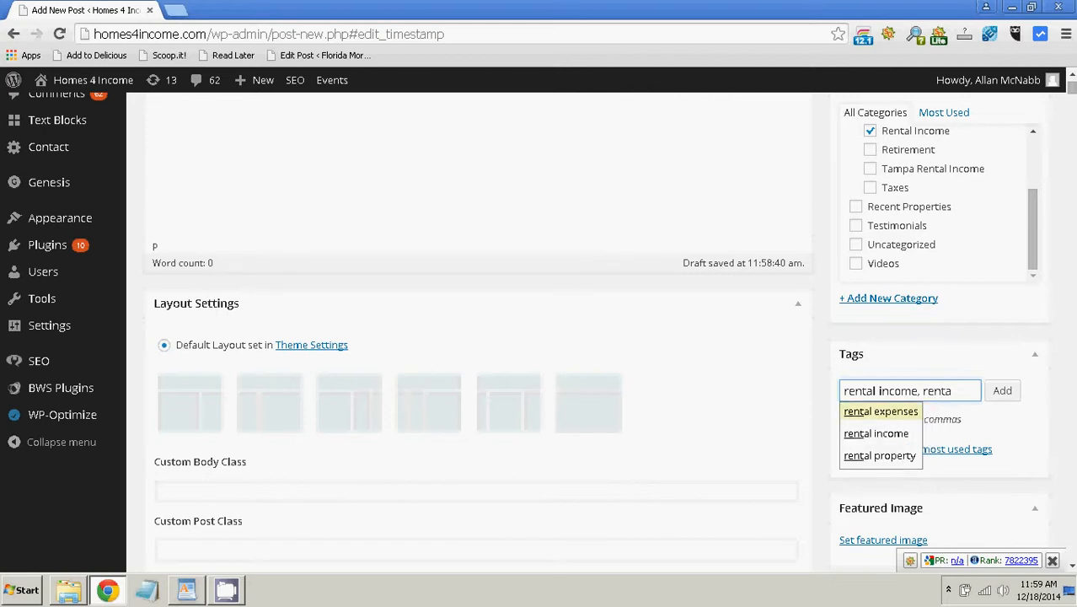
{"action": "key", "text": "Return"}
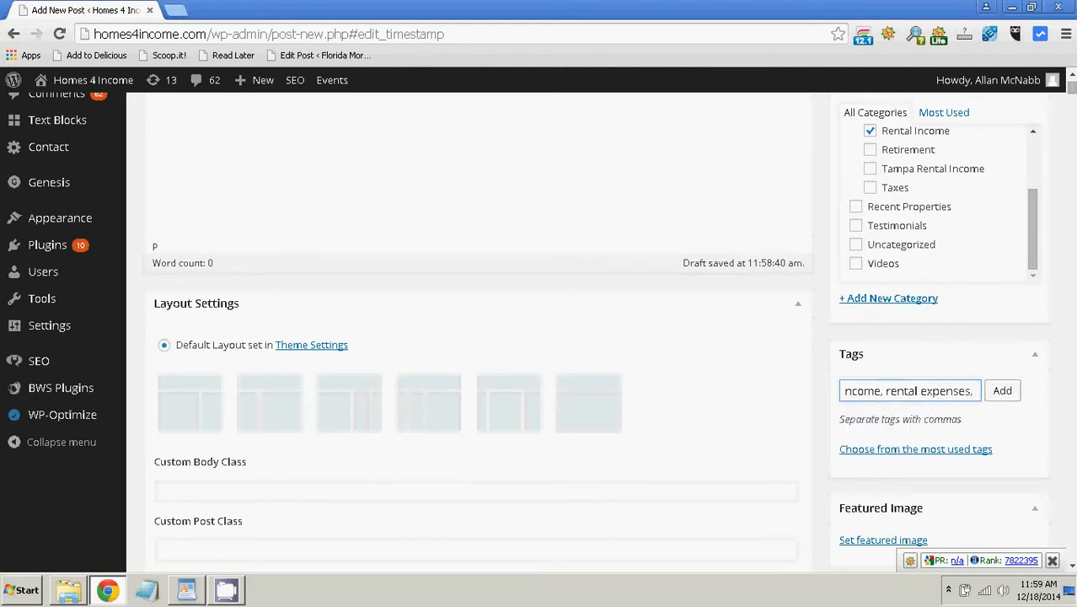
{"action": "left_click", "coordinate": [1002, 390]}
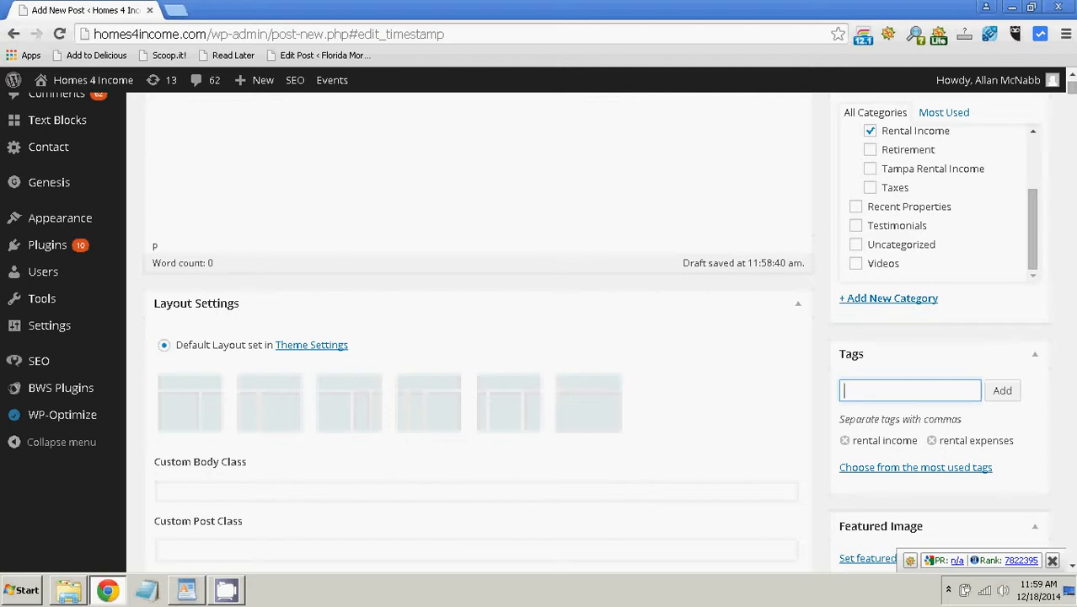
{"action": "scroll", "coordinate": [472, 337], "scroll_direction": "up", "scroll_amount": 4}
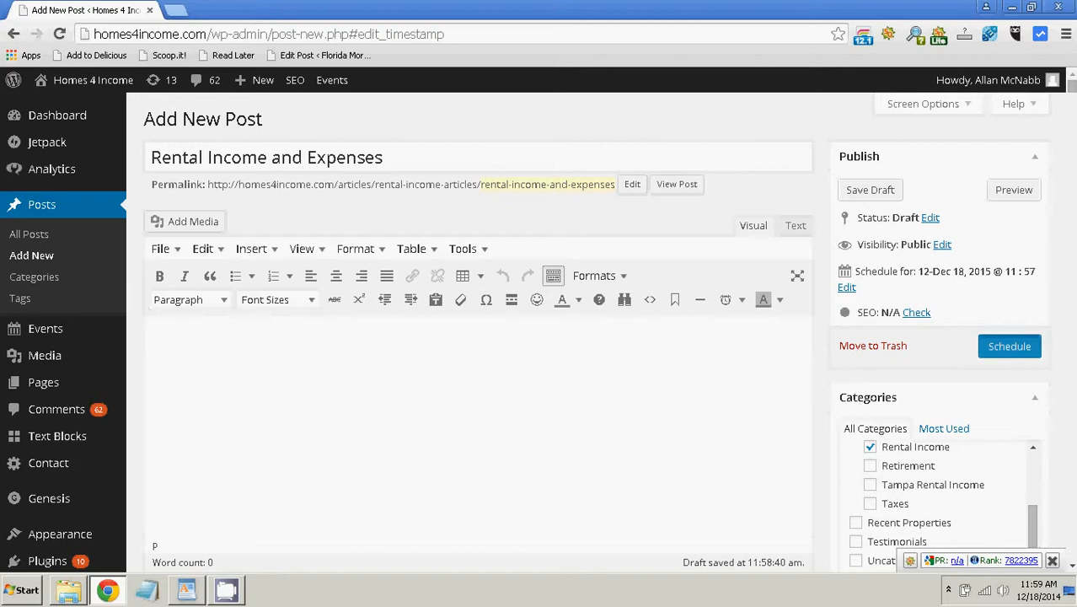
{"action": "left_click", "coordinate": [1009, 346]}
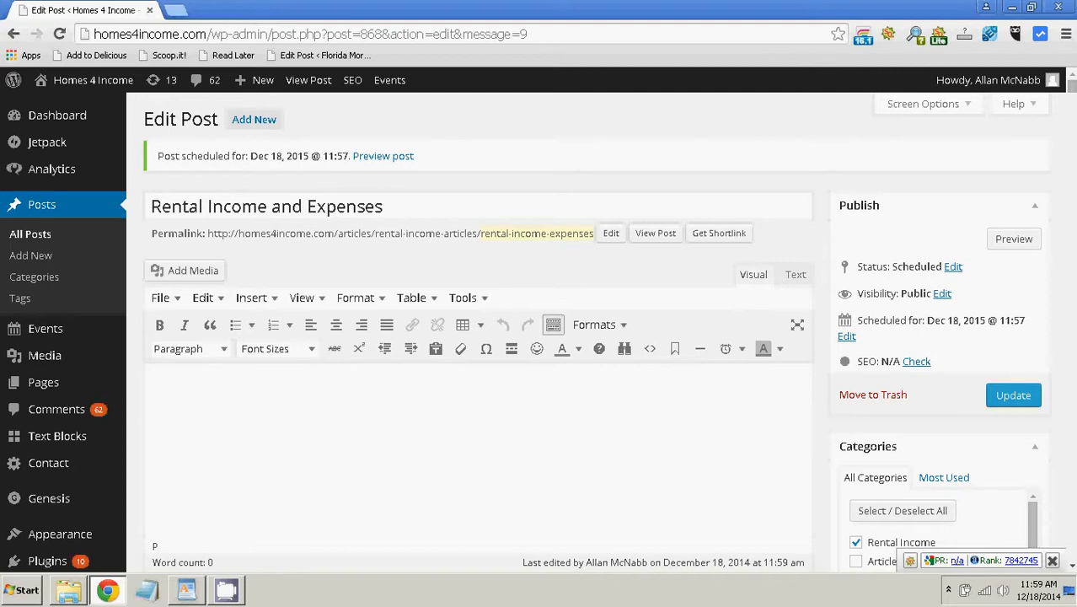
- Copy the opening paragraph, "As an investor in rental property…", from the WordPad document and paste it as plain text into the post body
{"action": "mouse_move", "coordinate": [186, 589]}
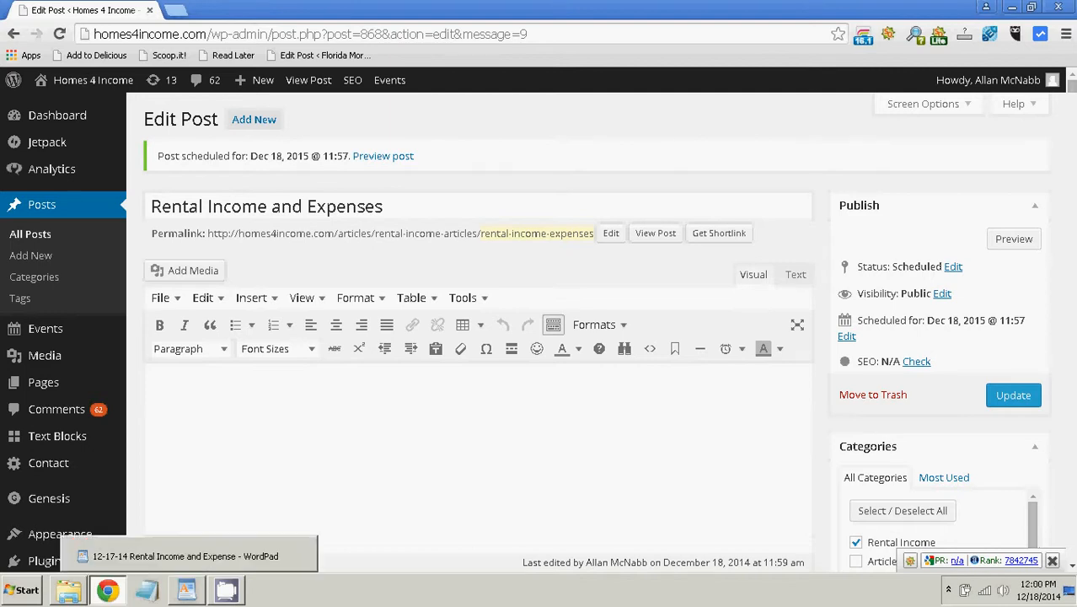
{"action": "left_click", "coordinate": [186, 590]}
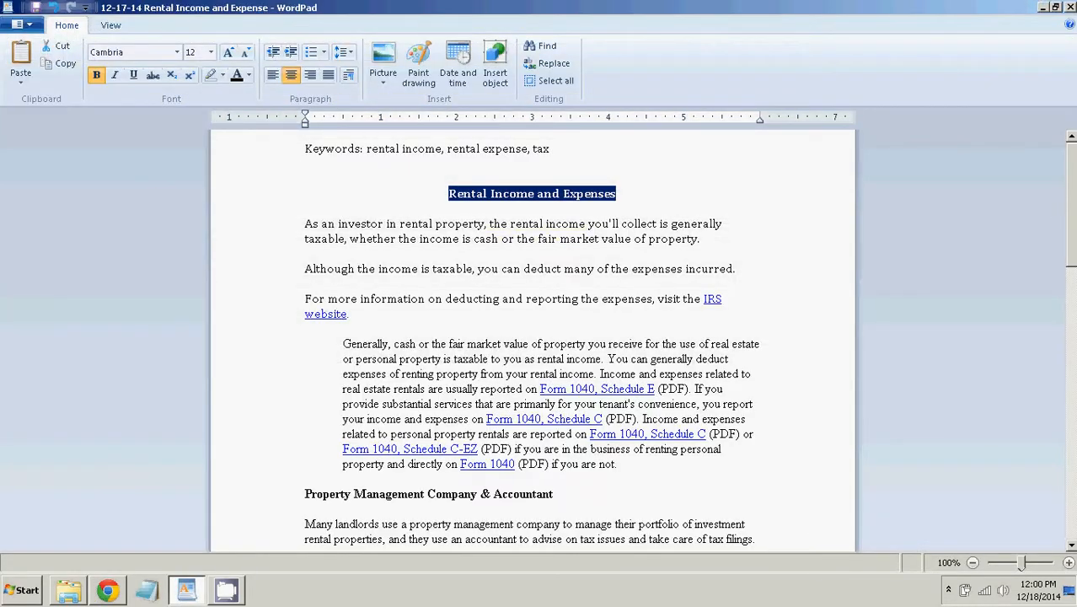
{"action": "left_click_drag", "start_coordinate": [305, 223], "coordinate": [701, 239]}
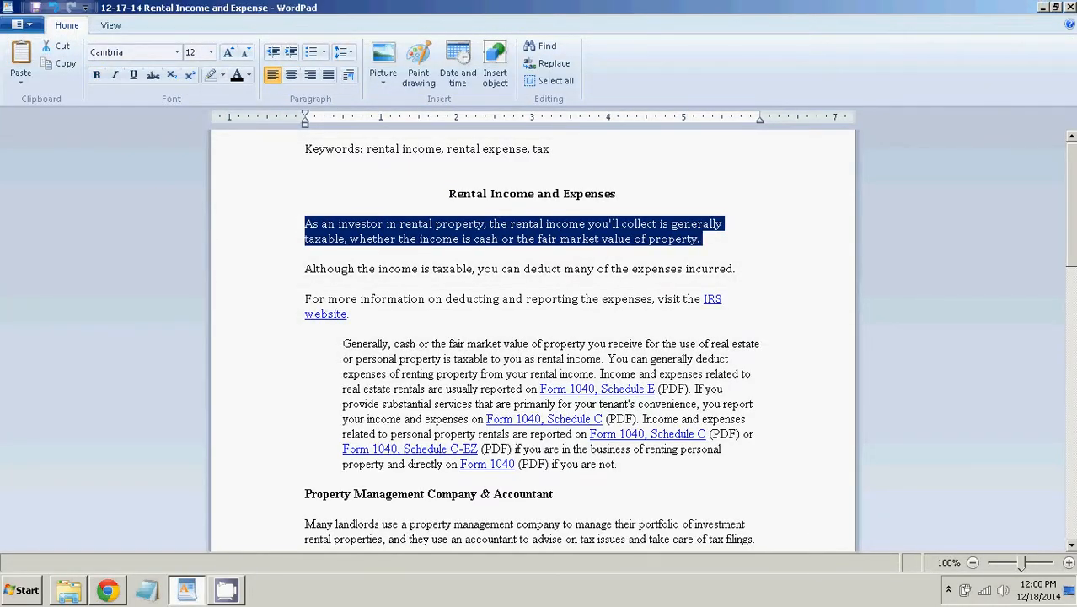
{"action": "right_click", "coordinate": [684, 240]}
{"action": "left_click", "coordinate": [722, 267]}
{"action": "scroll", "coordinate": [532, 337], "scroll_direction": "down", "scroll_amount": 3}
{"action": "scroll", "coordinate": [532, 337], "scroll_direction": "up", "scroll_amount": 3}
{"action": "left_click", "coordinate": [108, 590]}
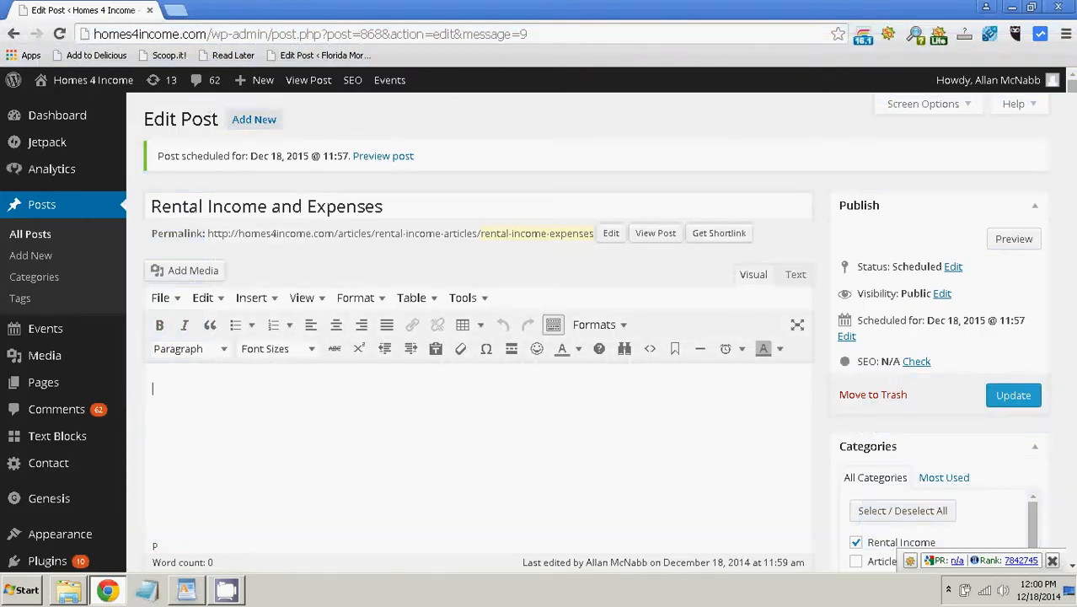
{"action": "right_click", "coordinate": [203, 383]}
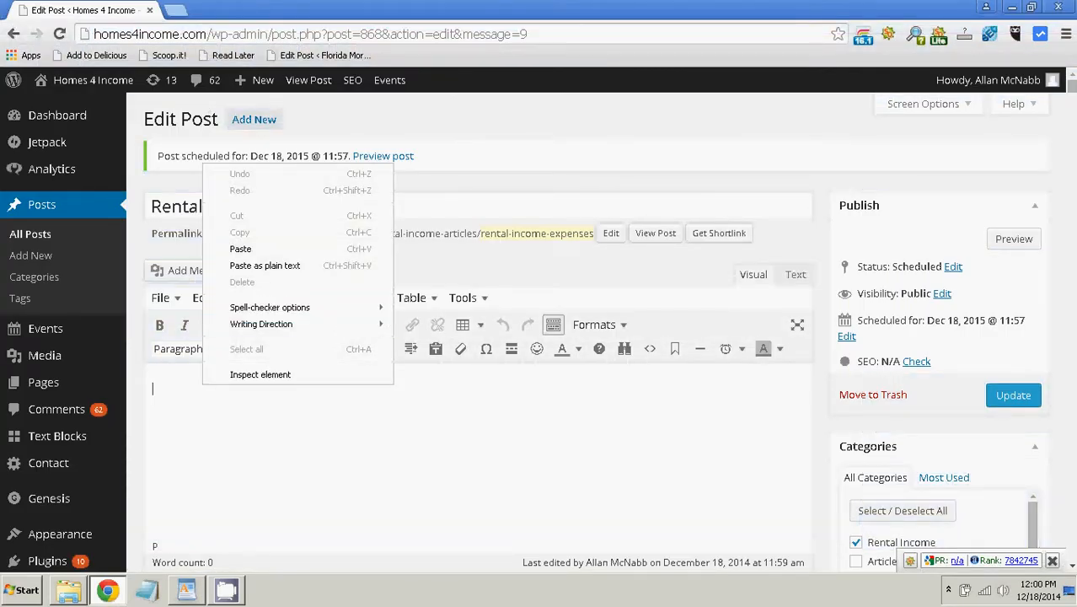
{"action": "left_click", "coordinate": [264, 265]}
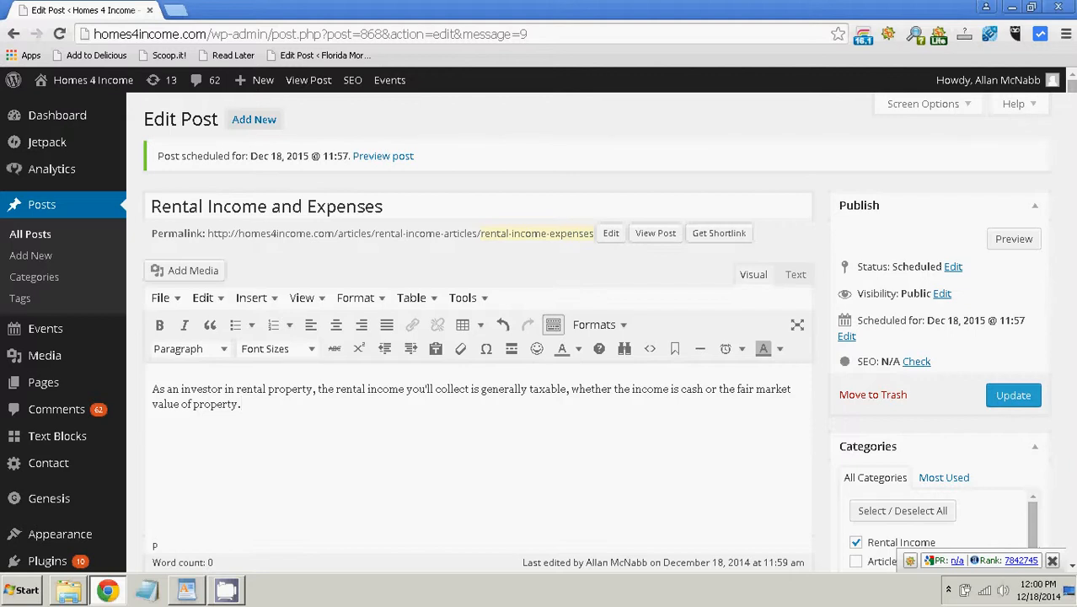
- Copy the WordPad sentence "Although the income is taxable…" and paste it as plain text in a new paragraph of the post
{"action": "key", "text": "Return"}
{"action": "key", "text": "alt+Tab"}
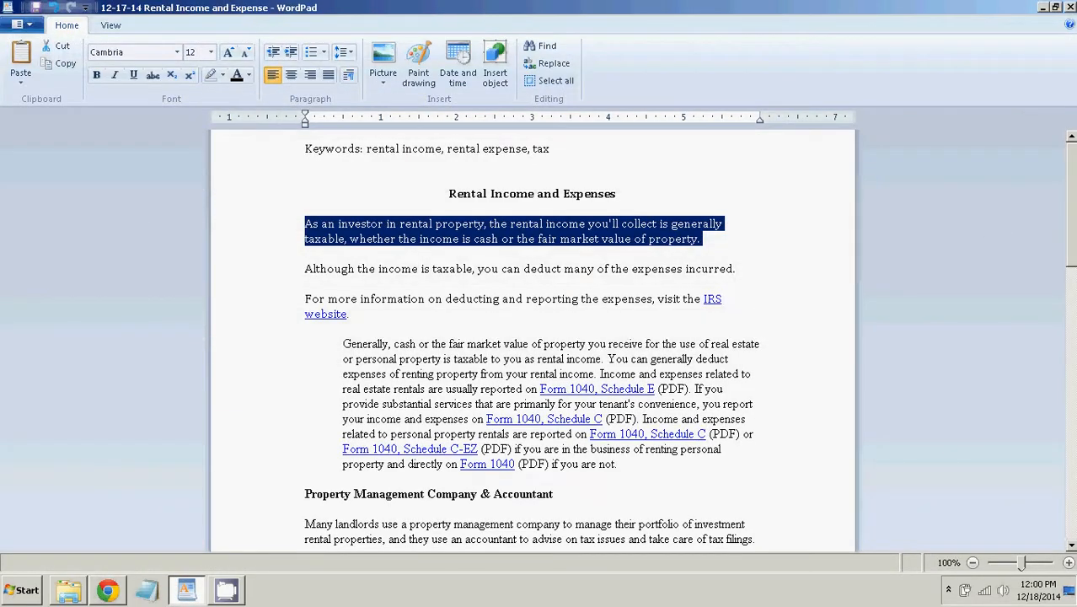
{"action": "left_click_drag", "start_coordinate": [305, 269], "coordinate": [738, 269]}
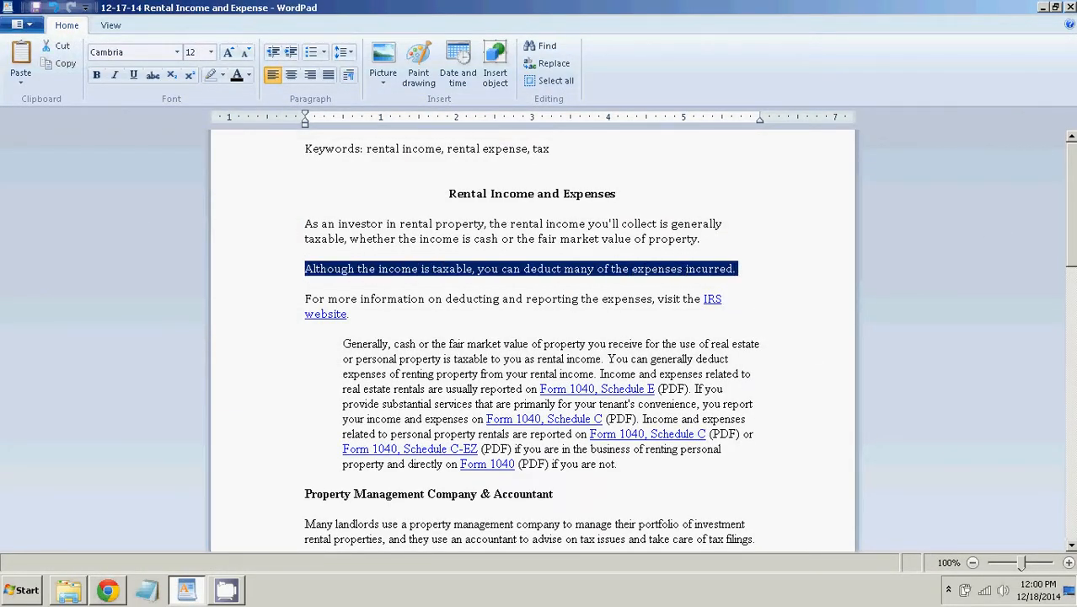
{"action": "right_click", "coordinate": [726, 266]}
{"action": "left_click", "coordinate": [758, 292]}
{"action": "left_click", "coordinate": [108, 590]}
{"action": "right_click", "coordinate": [174, 428]}
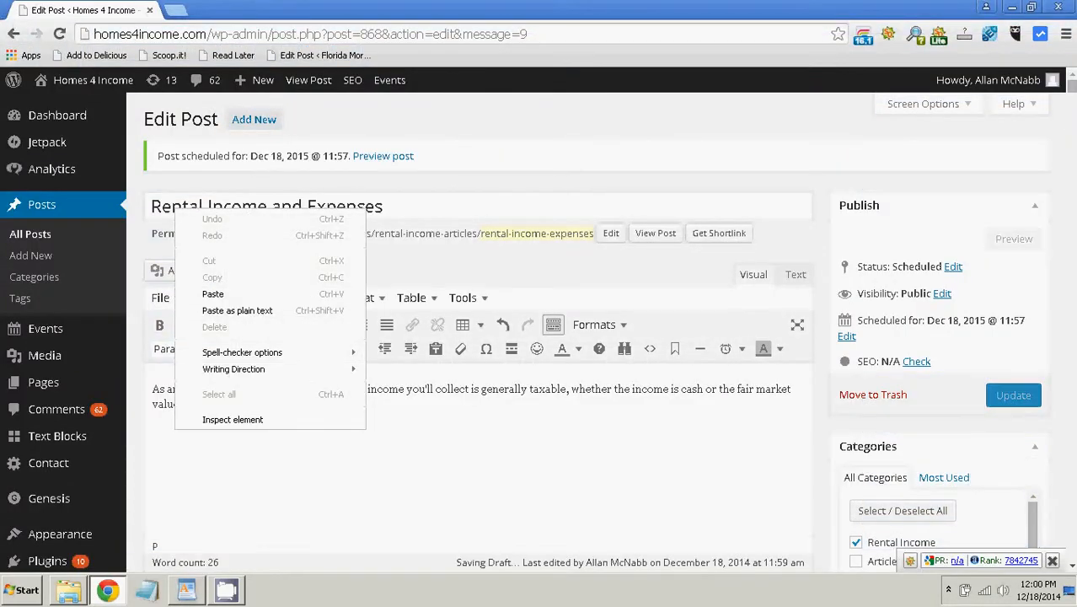
{"action": "left_click", "coordinate": [219, 309]}
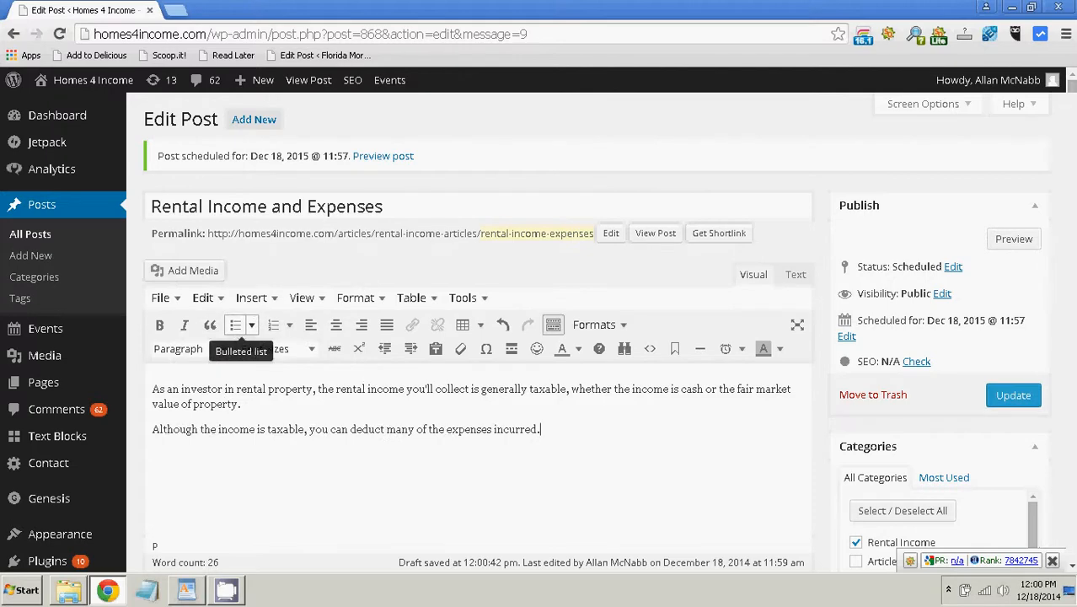
- Copy the WordPad sentence "For more information on deducting and reporting the expenses…" and paste it as plain text in a new paragraph of the post
{"action": "key", "text": "Return"}
{"action": "left_click", "coordinate": [187, 590]}
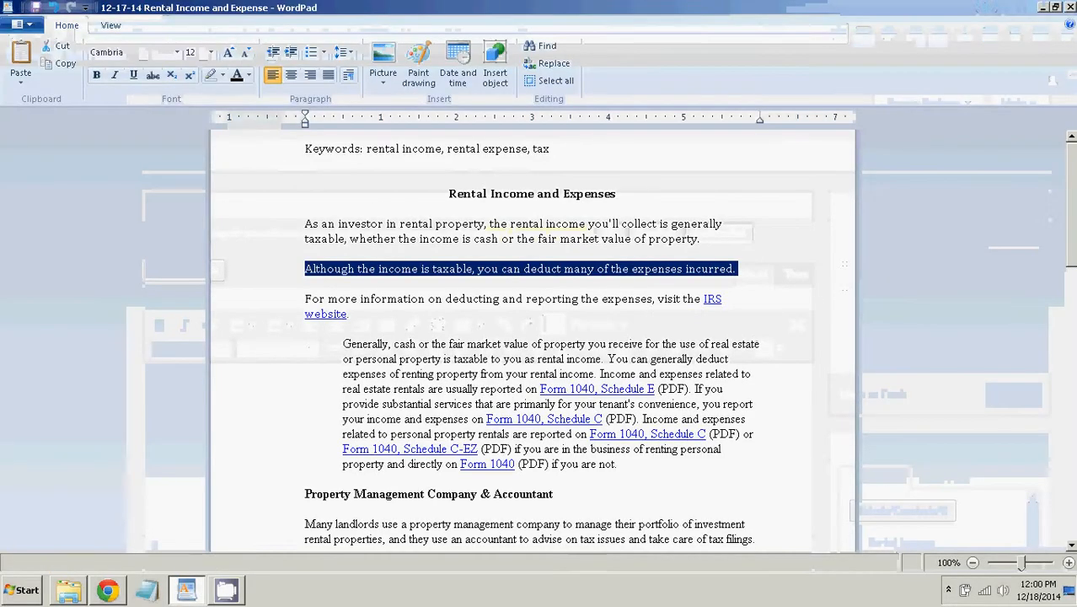
{"action": "scroll", "coordinate": [533, 340], "scroll_direction": "down", "scroll_amount": 1}
{"action": "left_click_drag", "start_coordinate": [304, 253], "coordinate": [347, 269]}
{"action": "right_click", "coordinate": [310, 261]}
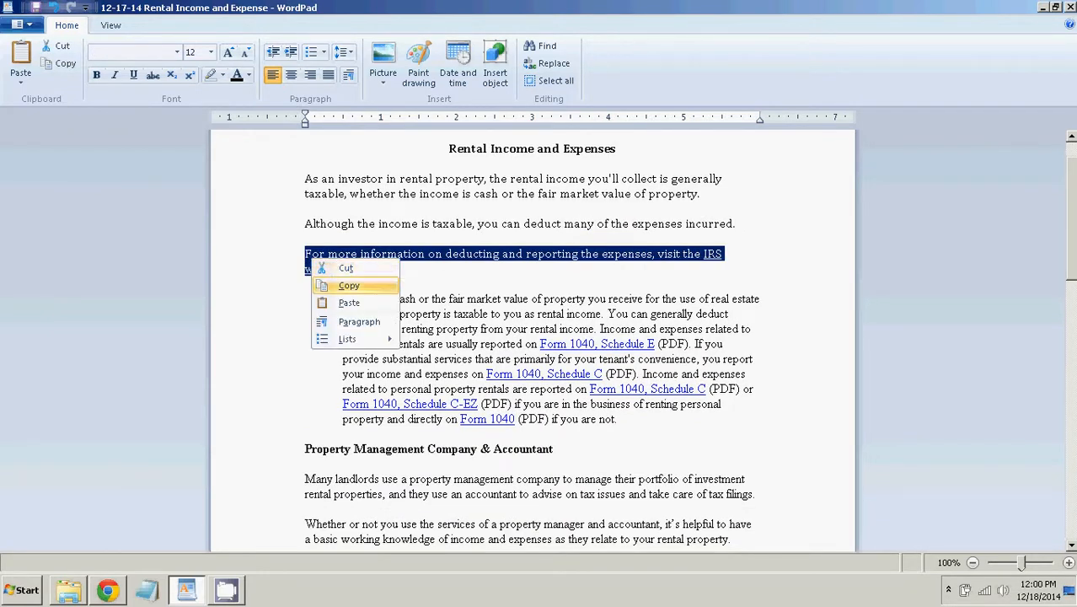
{"action": "left_click", "coordinate": [349, 284]}
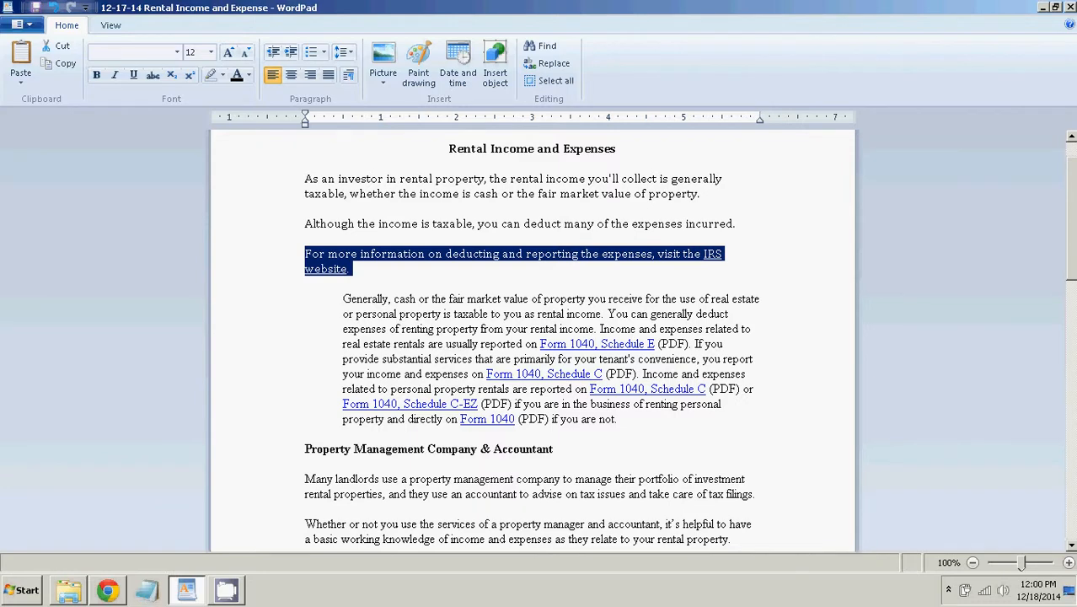
{"action": "left_click", "coordinate": [108, 590]}
{"action": "right_click", "coordinate": [166, 455]}
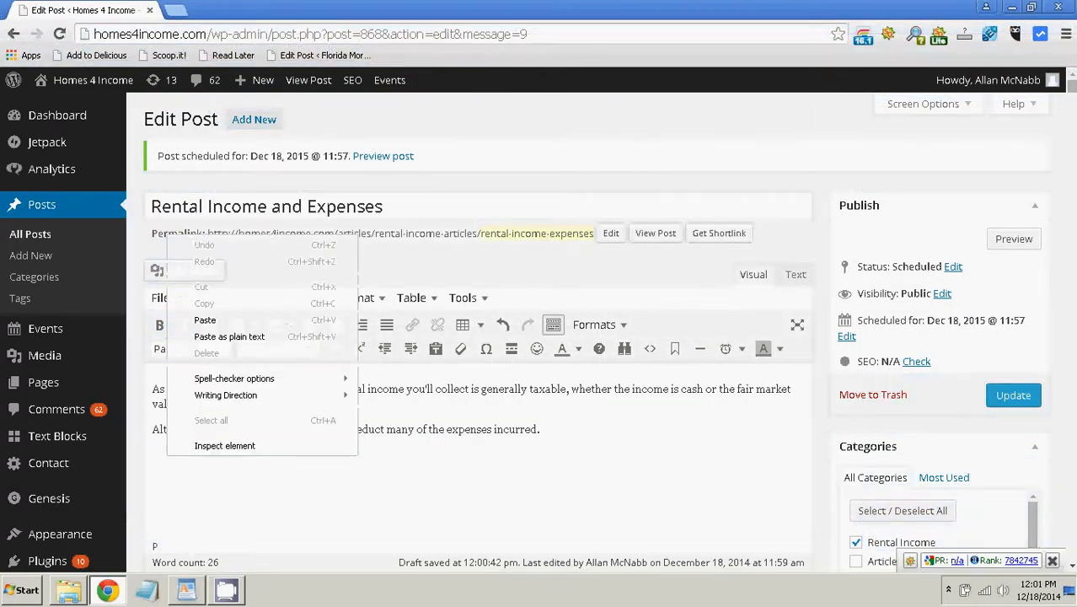
{"action": "left_click", "coordinate": [210, 339]}
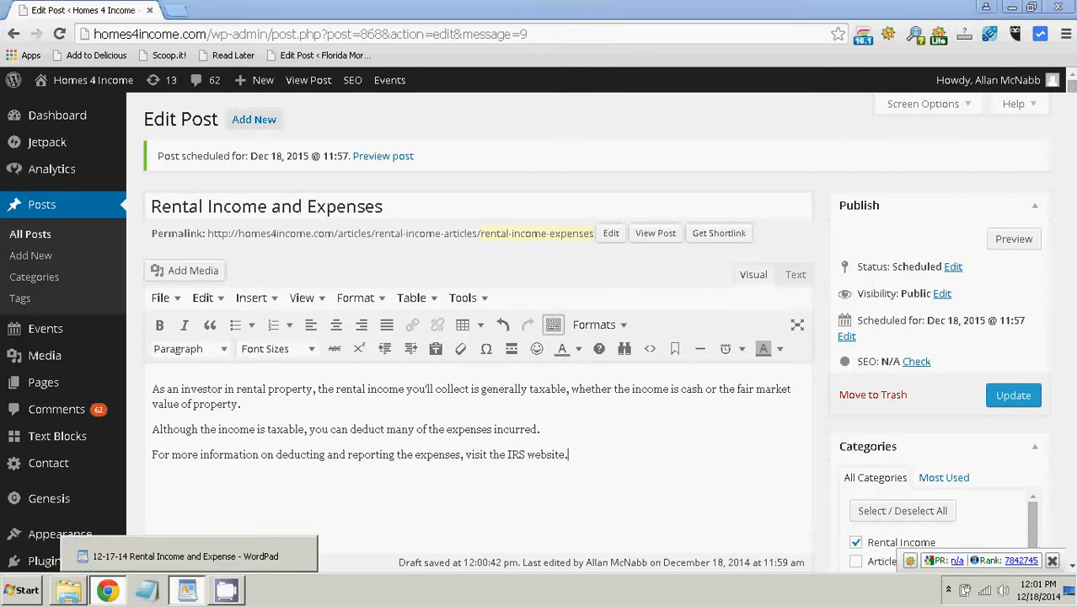
- Open the "IRS website" link from the WordPad document in the browser
{"action": "left_click", "coordinate": [186, 590]}
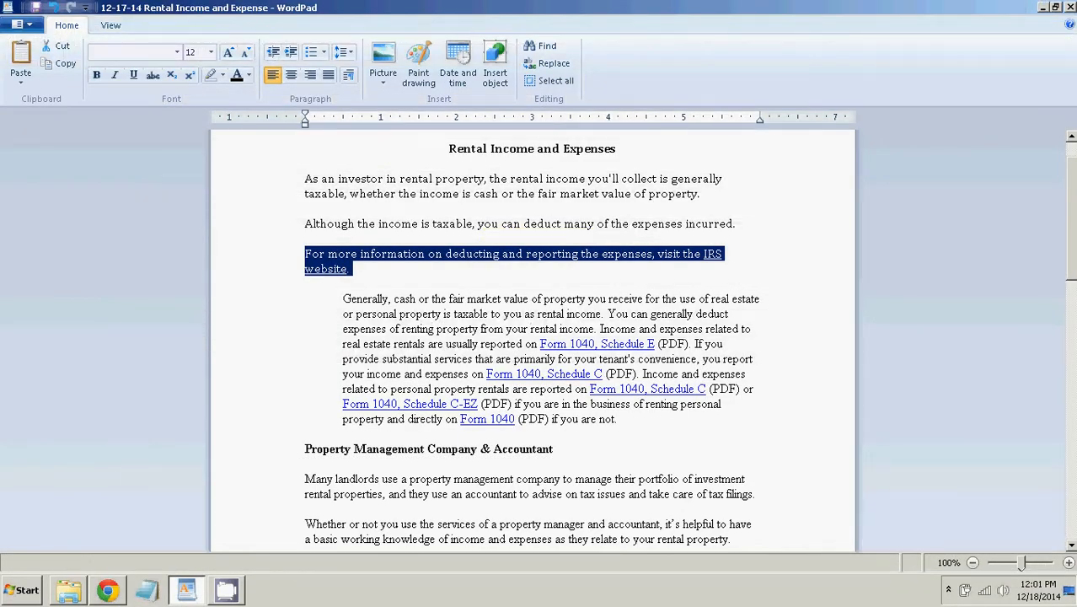
{"action": "left_click", "coordinate": [297, 299]}
{"action": "left_click", "coordinate": [297, 269]}
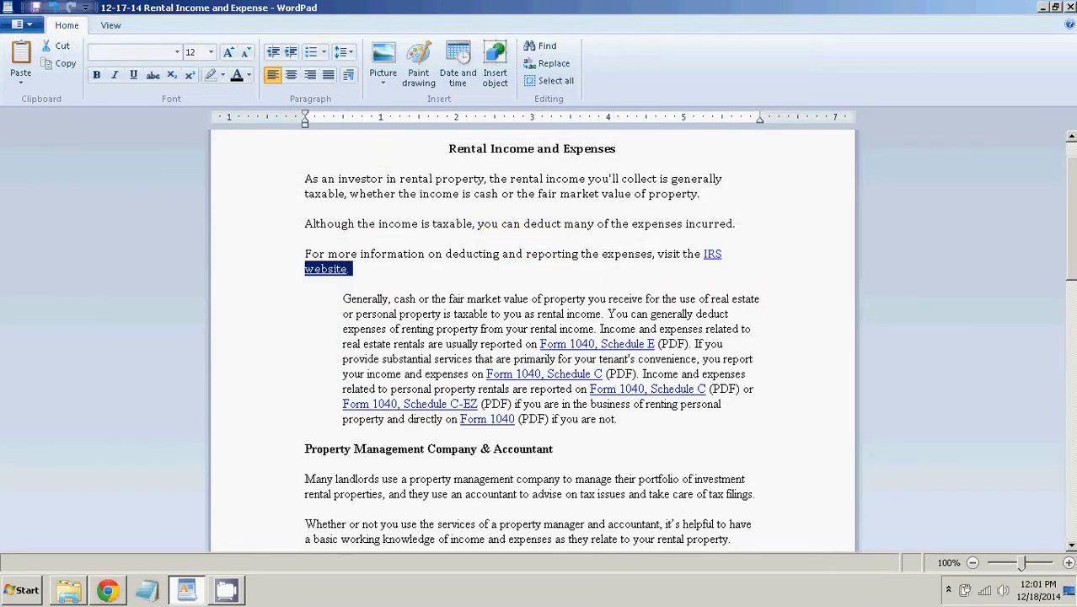
{"action": "left_click", "coordinate": [320, 269]}
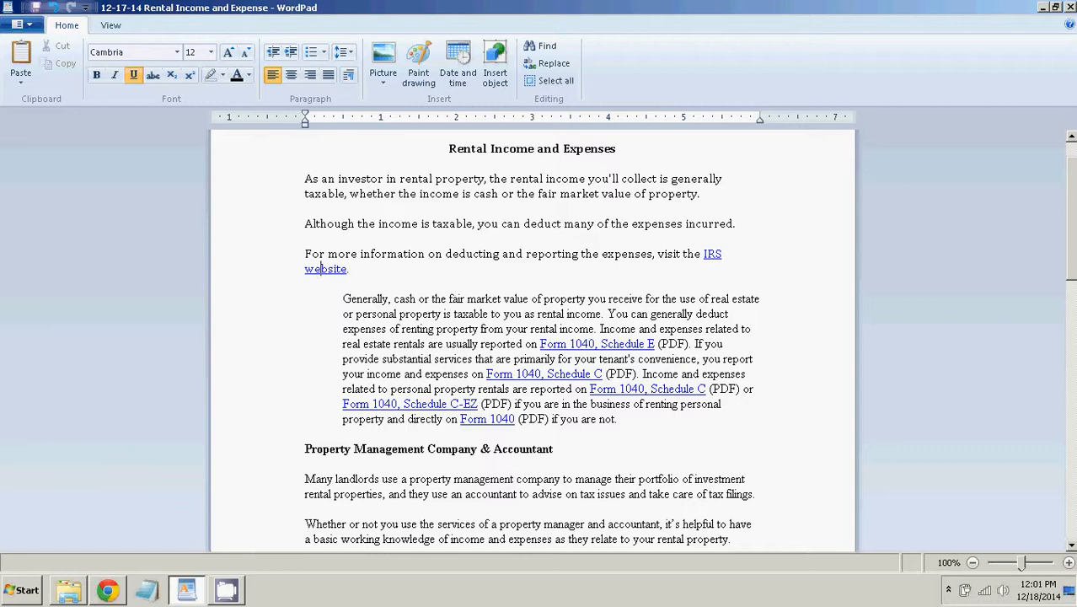
{"action": "left_click", "coordinate": [108, 591]}
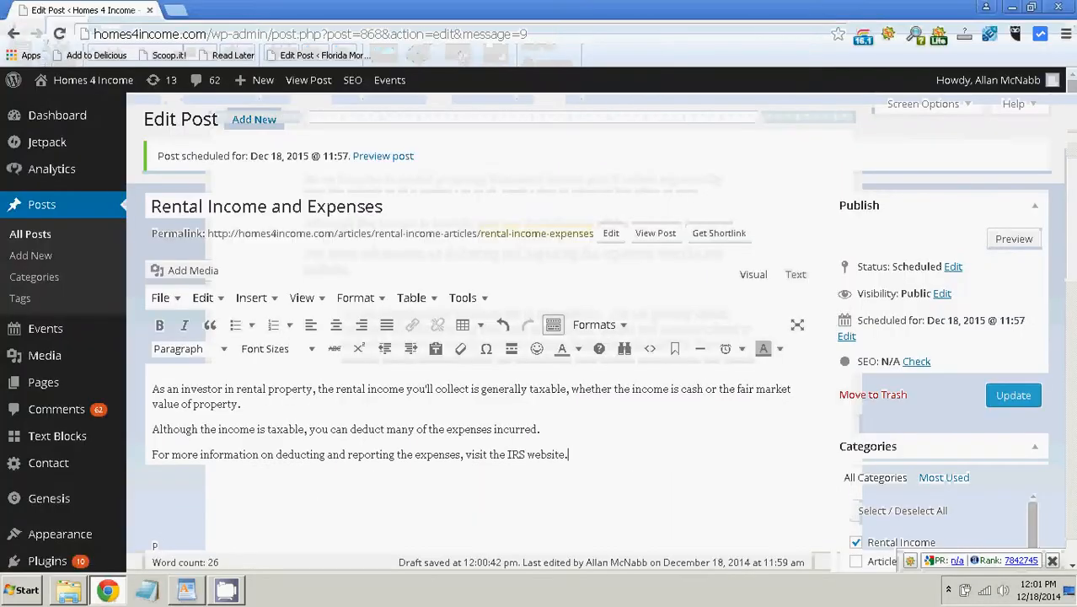
{"action": "left_click", "coordinate": [108, 591]}
{"action": "left_click", "coordinate": [321, 268]}
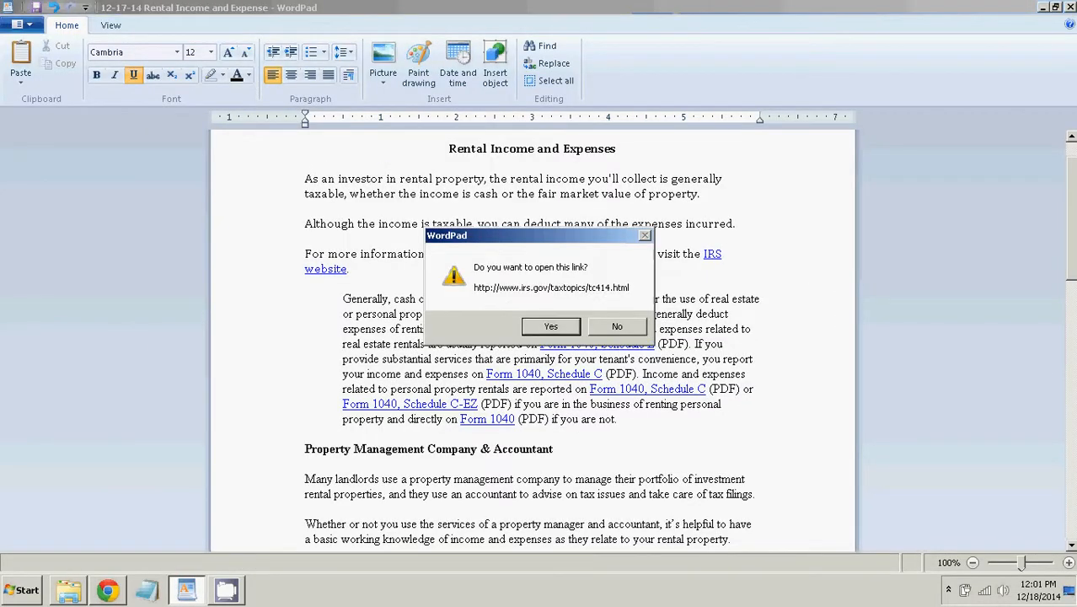
{"action": "key", "text": "Return"}
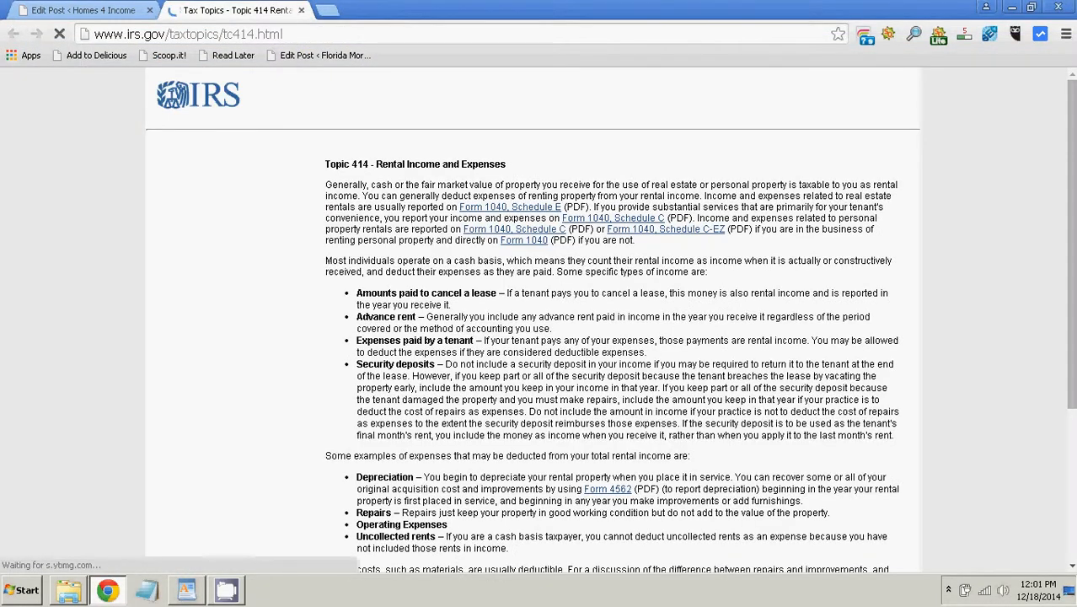
- Copy the web address of the IRS Topic 414 page, then return to the post and the WordPad document
{"action": "right_click", "coordinate": [256, 33]}
{"action": "left_click", "coordinate": [283, 84]}
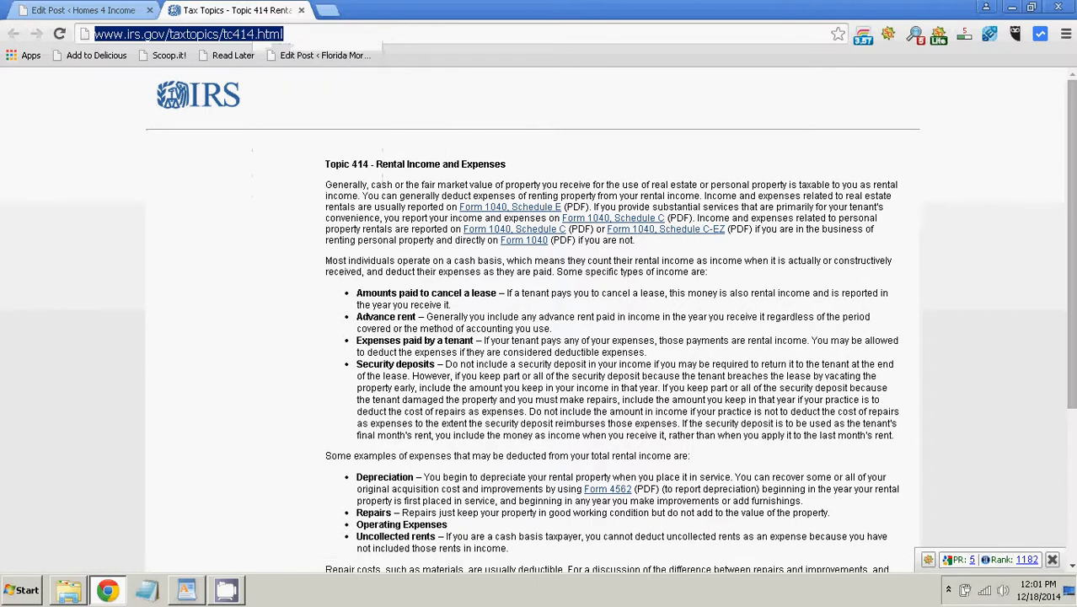
{"action": "left_click", "coordinate": [82, 10]}
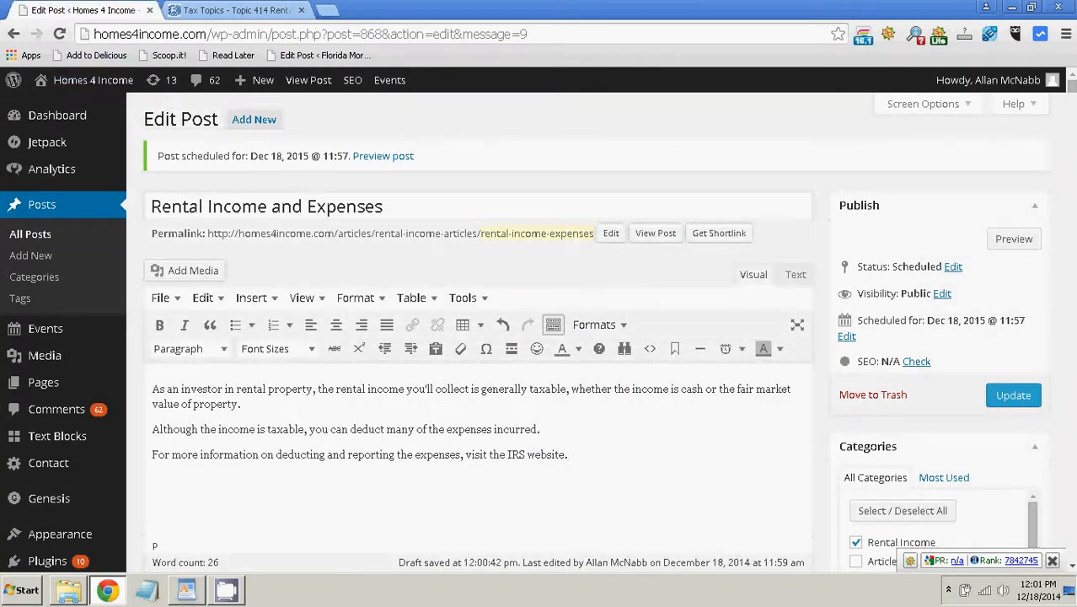
{"action": "key", "text": "alt+Tab"}
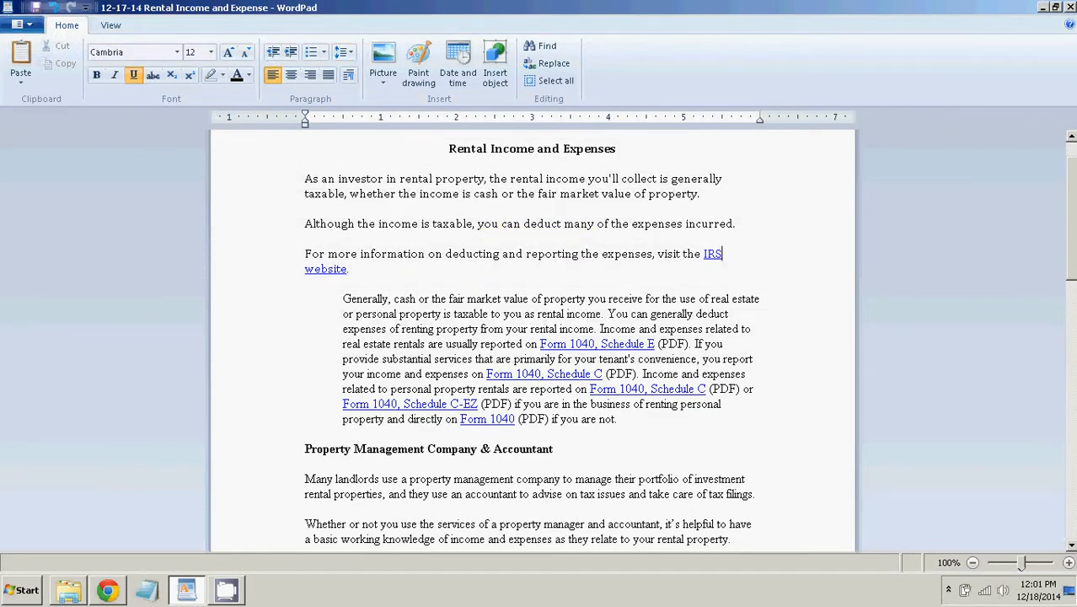
{"action": "key", "text": "alt+Tab"}
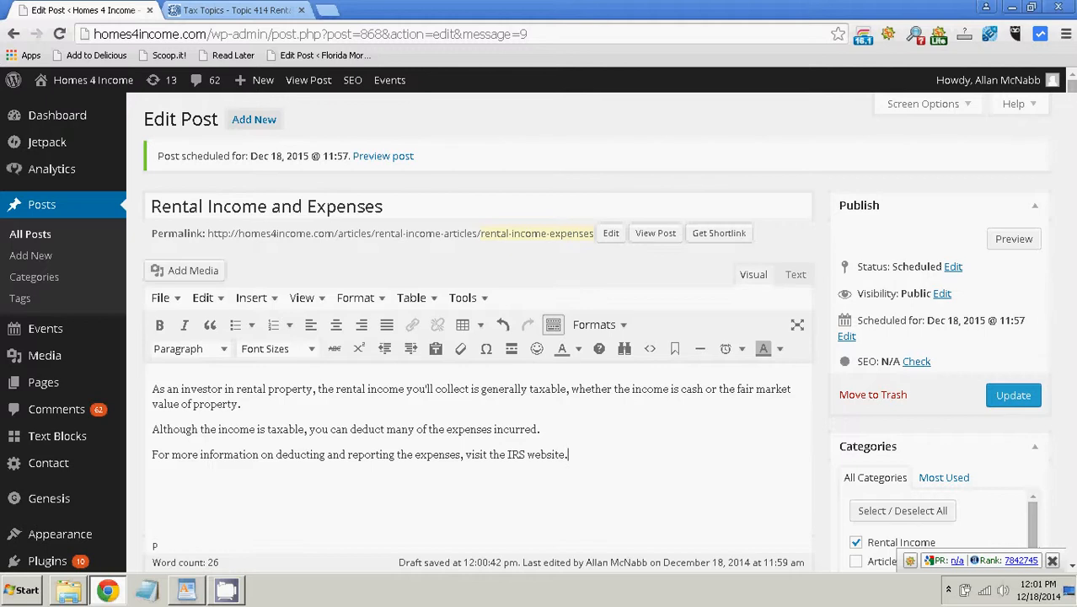
{"action": "left_click", "coordinate": [506, 454]}
{"action": "left_click_drag", "start_coordinate": [506, 454], "coordinate": [564, 454]}
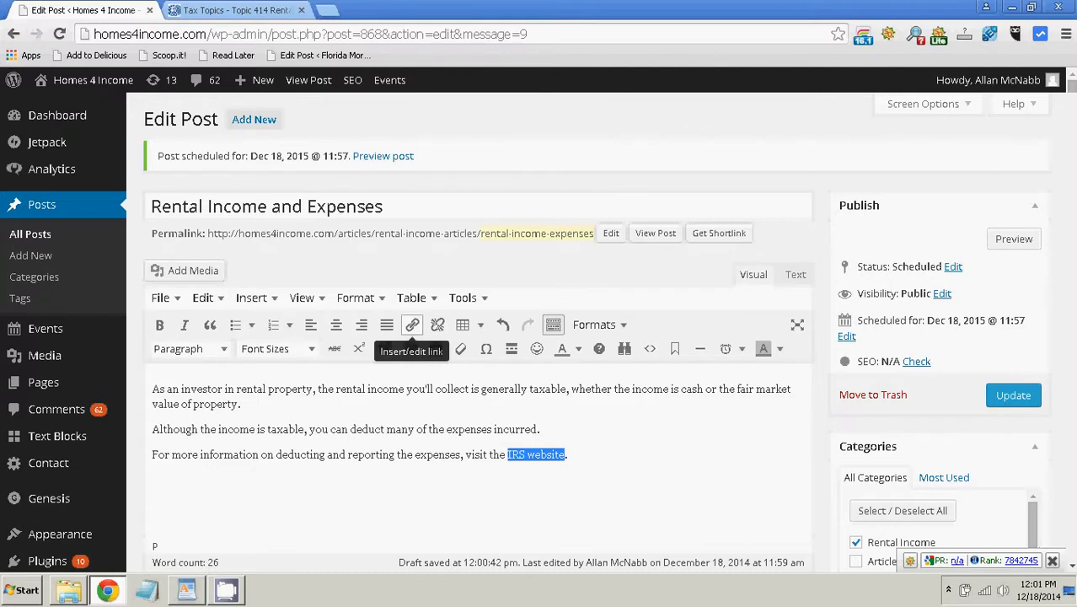
{"action": "left_click", "coordinate": [411, 325]}
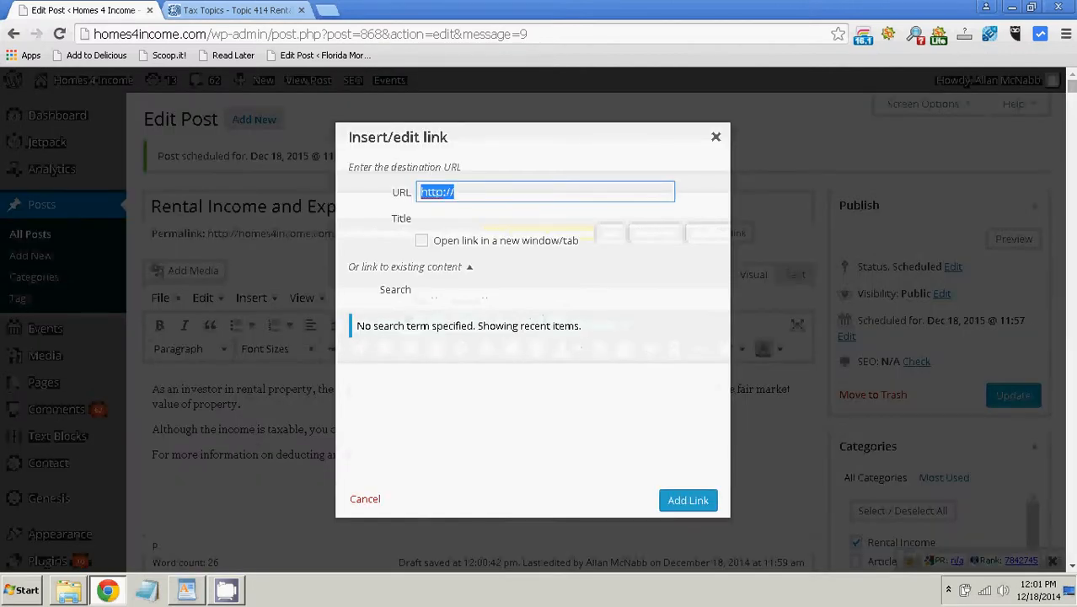
{"action": "right_click", "coordinate": [436, 192]}
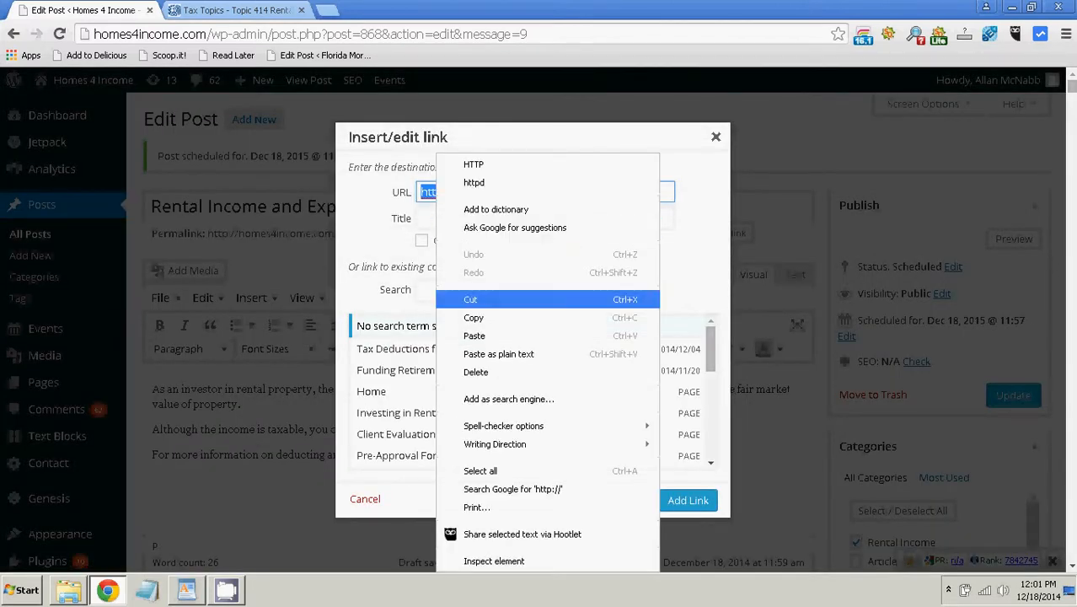
{"action": "left_click", "coordinate": [499, 353]}
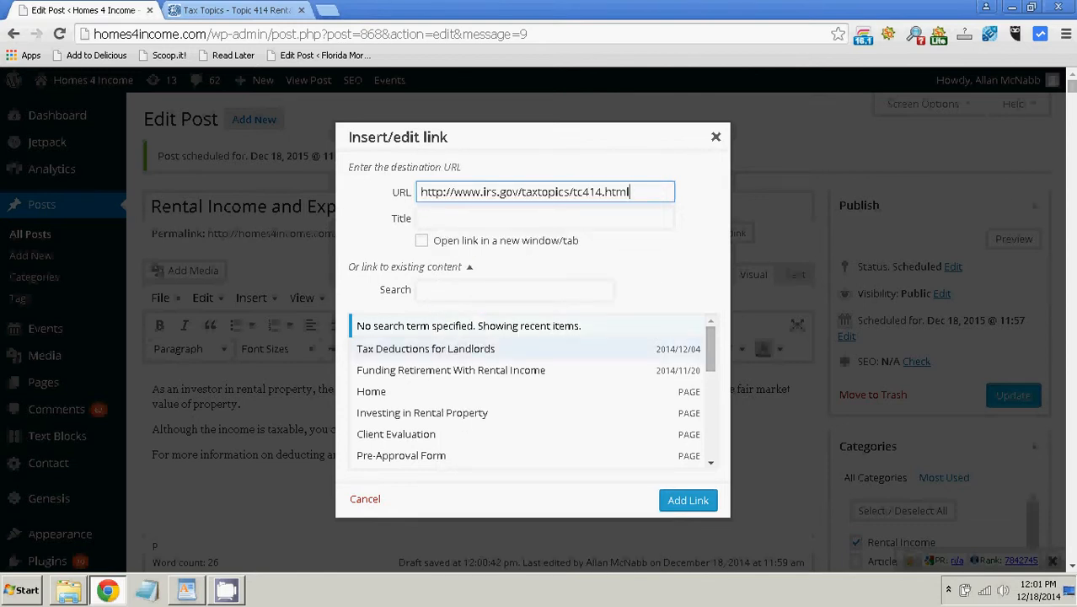
{"action": "left_click", "coordinate": [480, 218]}
{"action": "type", "text": "IS"}
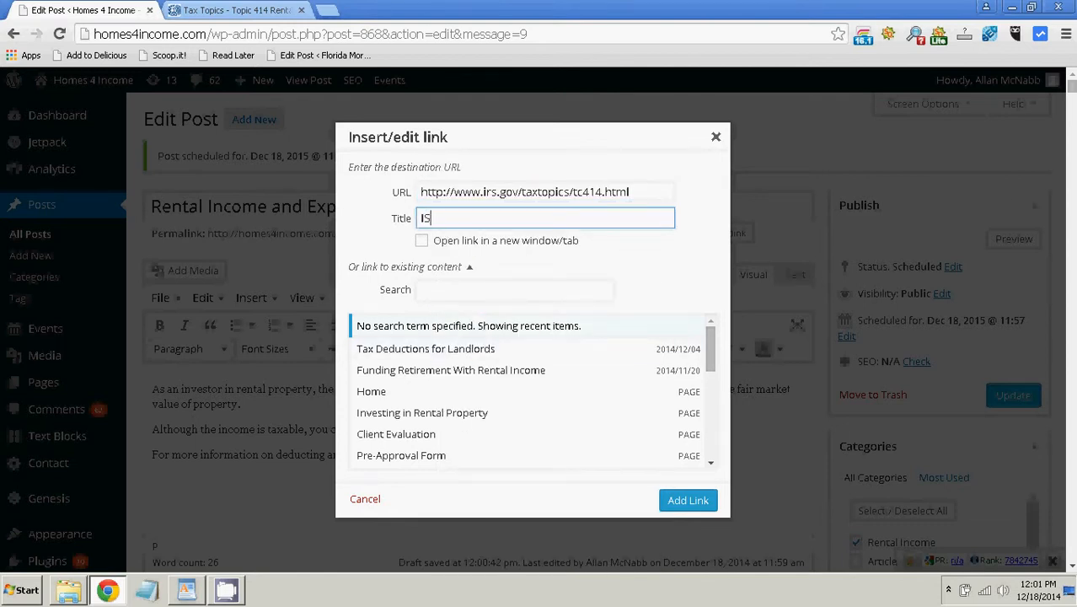
{"action": "key", "text": "BackSpace"}
{"action": "type", "text": "RS Website"}
{"action": "left_click", "coordinate": [687, 500]}
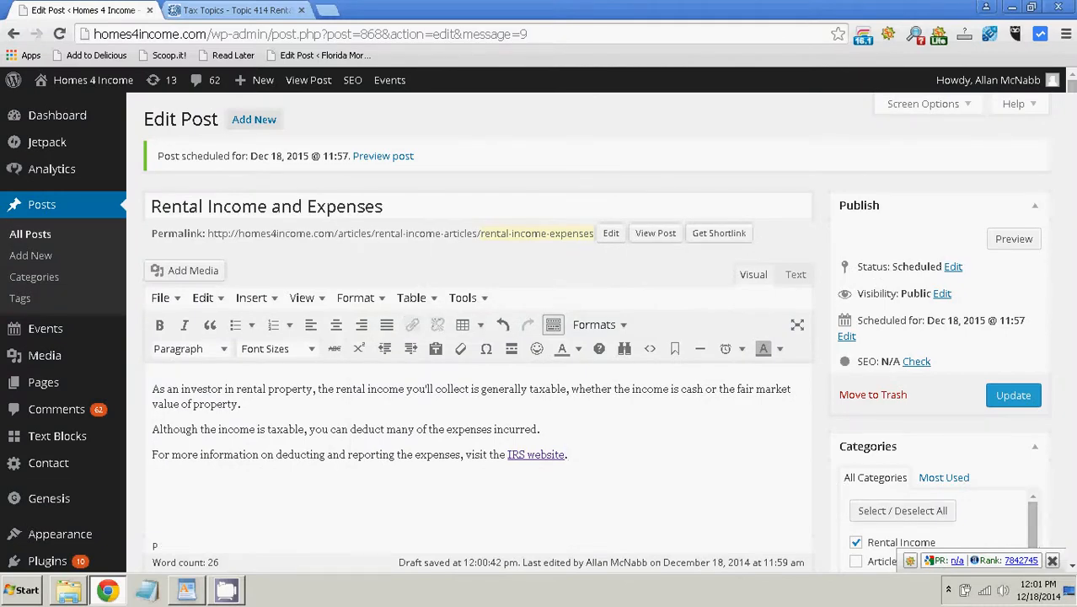
- Copy the indented WordPad paragraph "Generally, cash or the fair market value…" and paste it as plain text in a new paragraph of the post
{"action": "scroll", "coordinate": [539, 337], "scroll_direction": "down", "scroll_amount": 1}
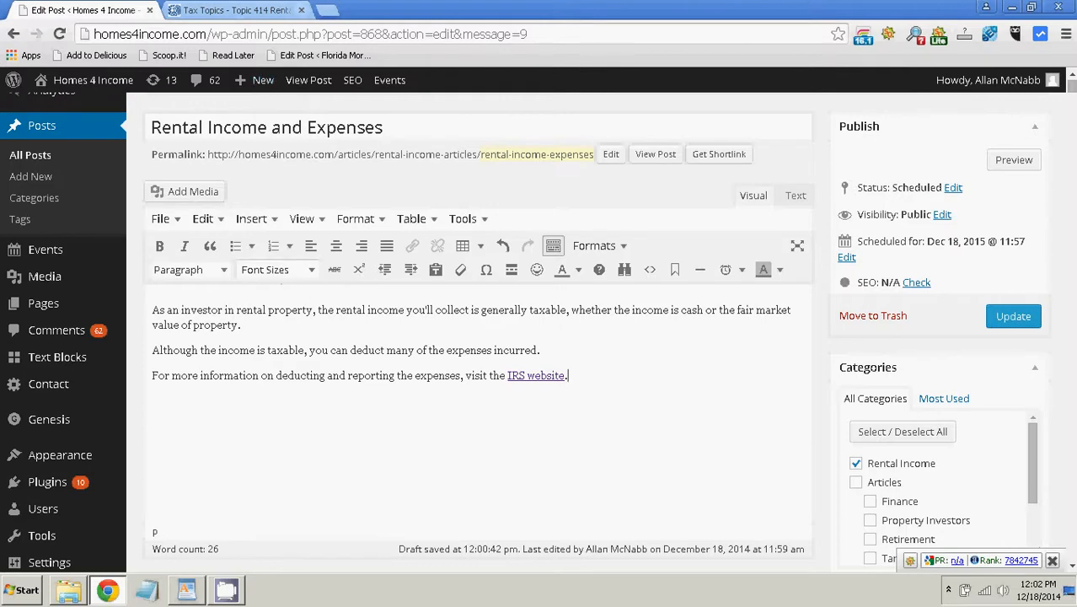
{"action": "key", "text": "Return"}
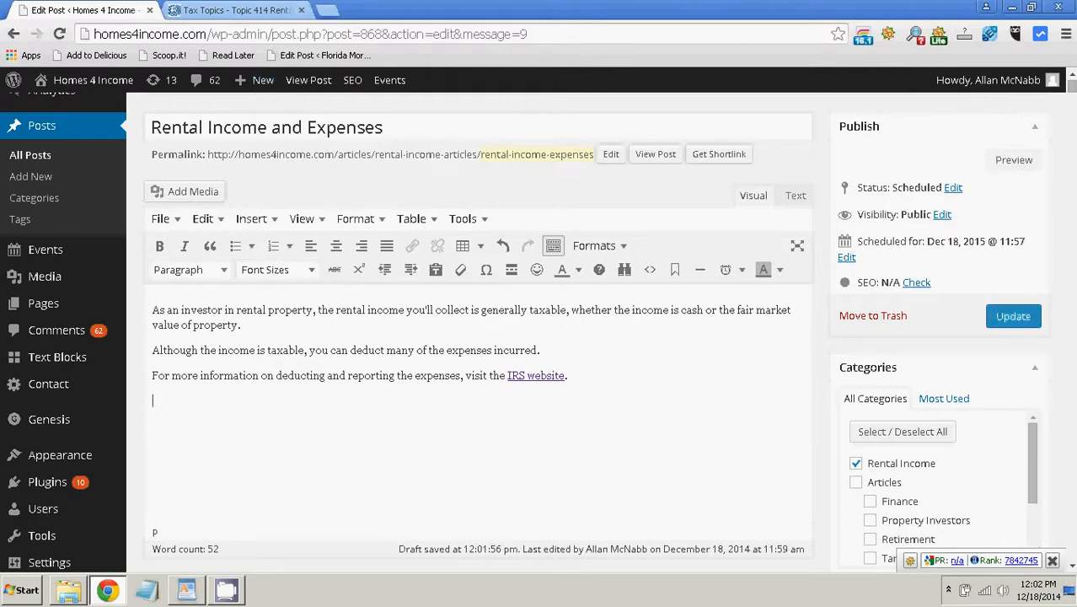
{"action": "left_click", "coordinate": [186, 590]}
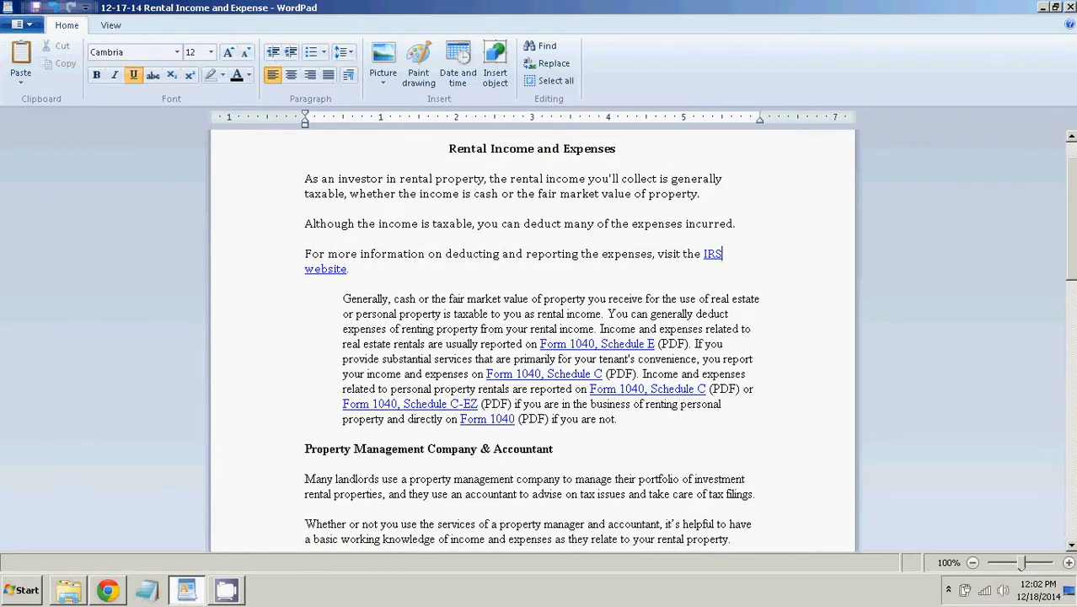
{"action": "left_click_drag", "start_coordinate": [342, 298], "coordinate": [620, 419]}
{"action": "right_click", "coordinate": [526, 307]}
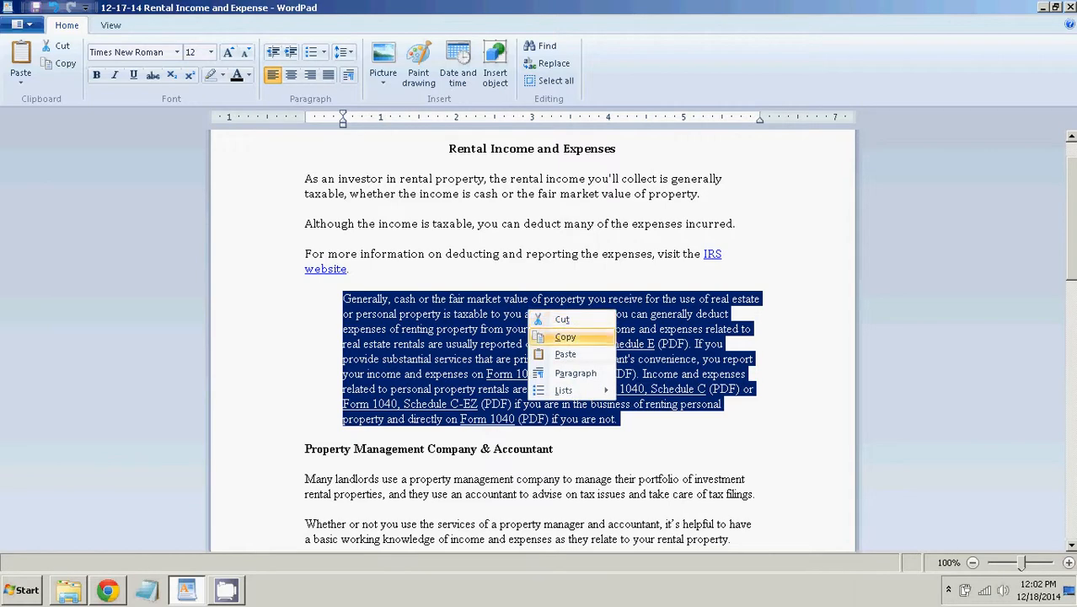
{"action": "left_click", "coordinate": [560, 335]}
{"action": "left_click", "coordinate": [405, 314]}
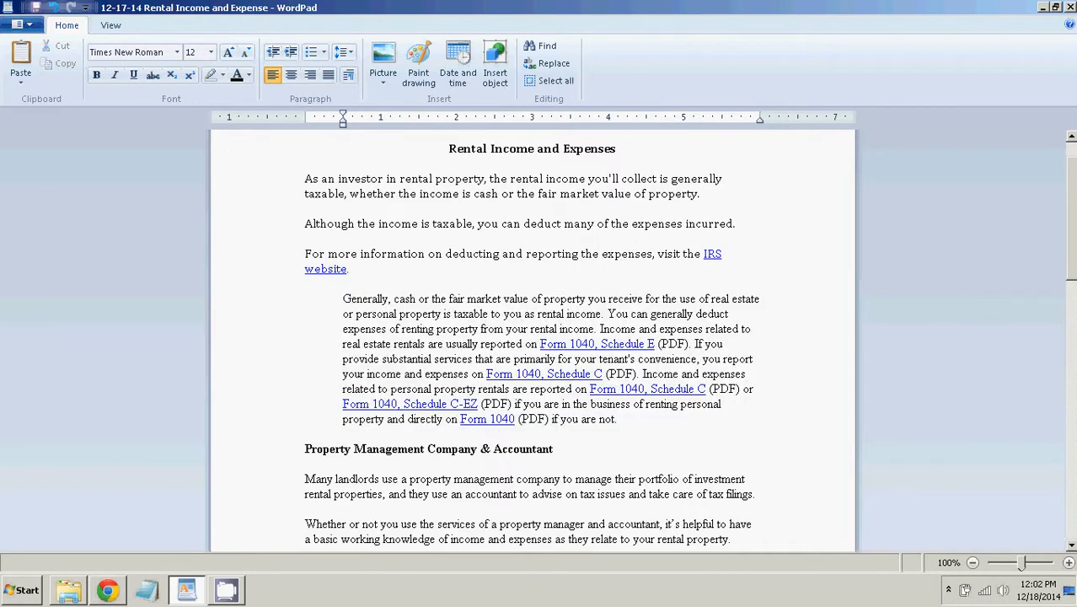
{"action": "left_click", "coordinate": [108, 589]}
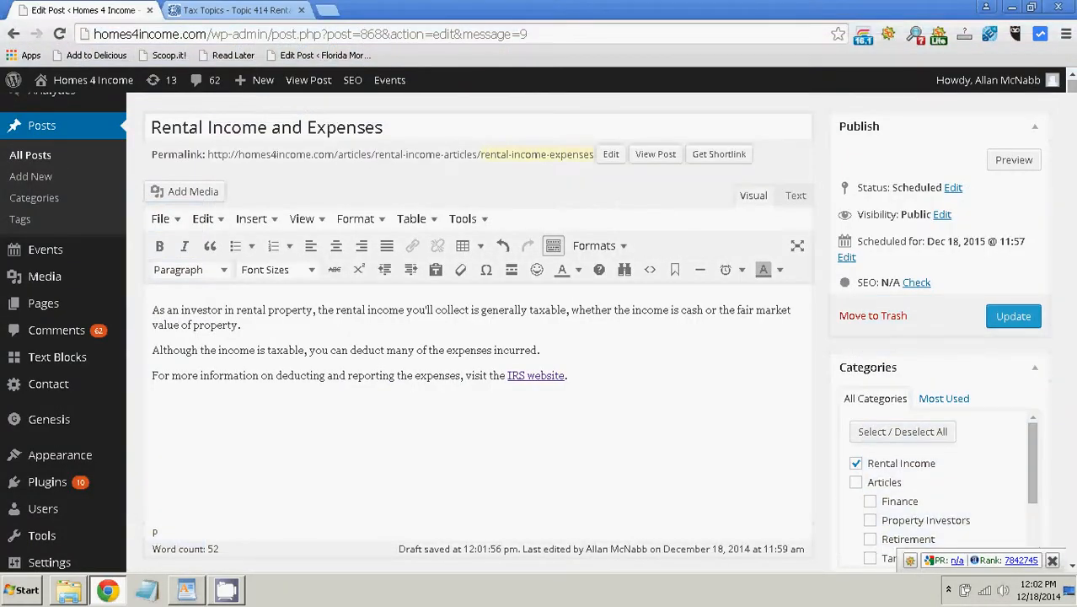
{"action": "right_click", "coordinate": [166, 400]}
{"action": "left_click", "coordinate": [229, 280]}
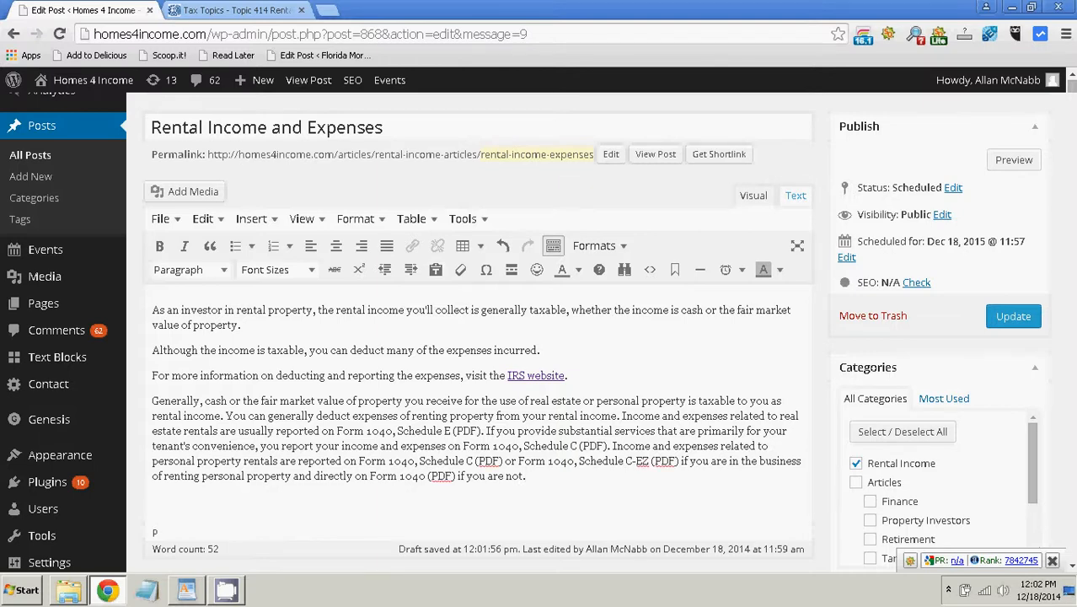
- Wrap the "Generally, cash or the fair market value…" paragraph in blockquote tags in the HTML source and return to the visual editor
{"action": "left_click", "coordinate": [795, 194]}
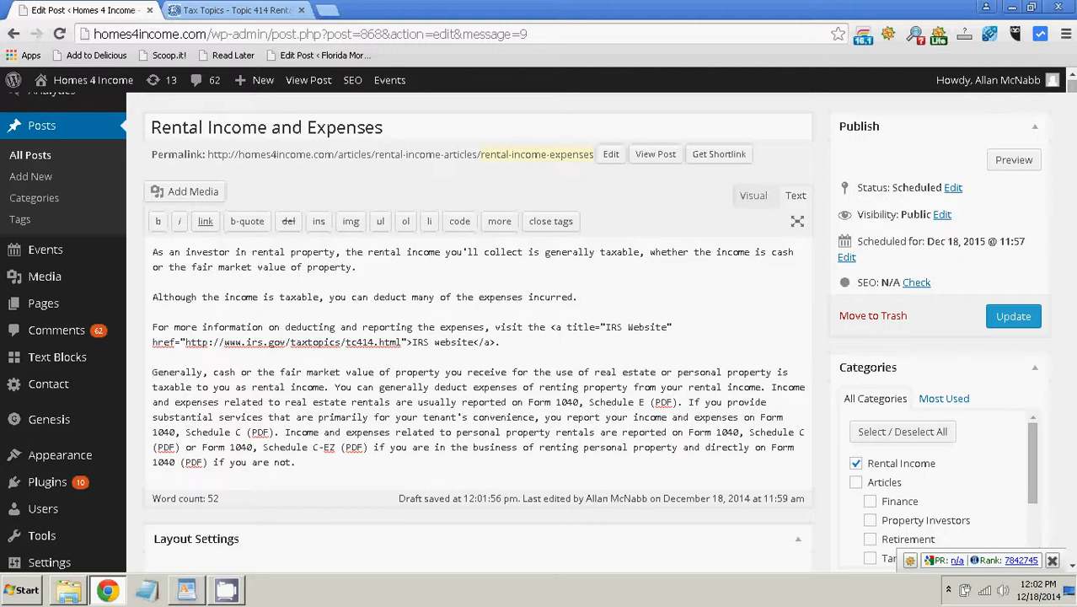
{"action": "key", "text": "alt+Tab"}
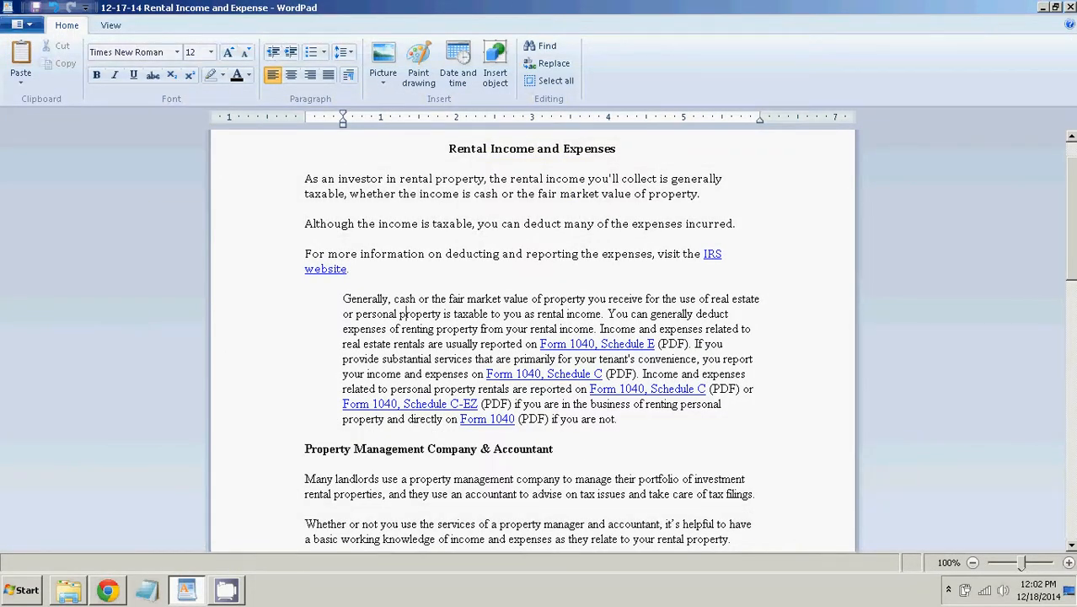
{"action": "key", "text": "alt+Tab"}
{"action": "key", "text": "alt+Tab"}
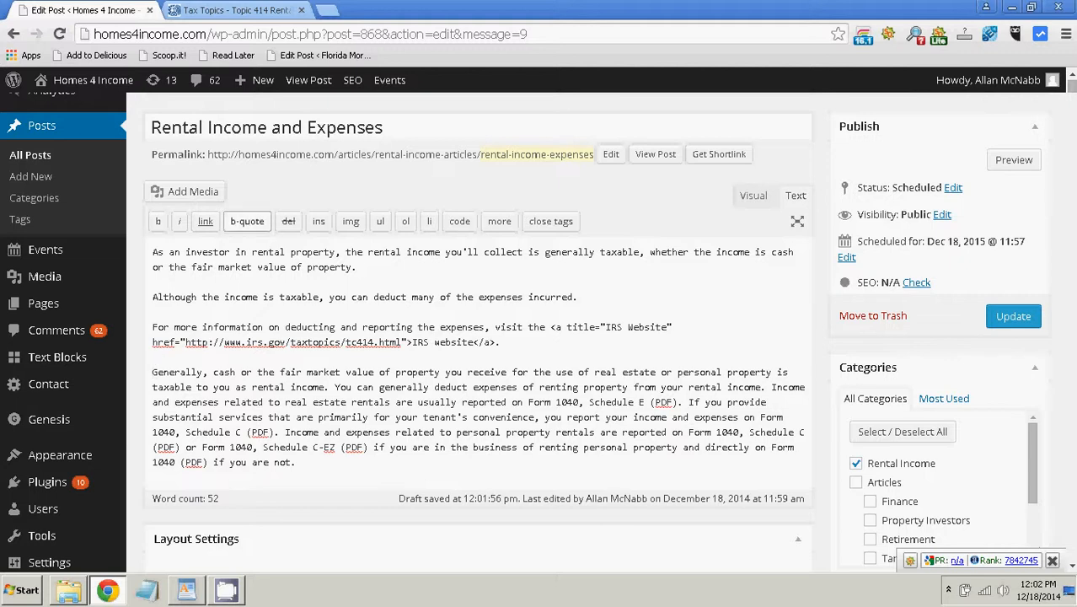
{"action": "left_click", "coordinate": [246, 221]}
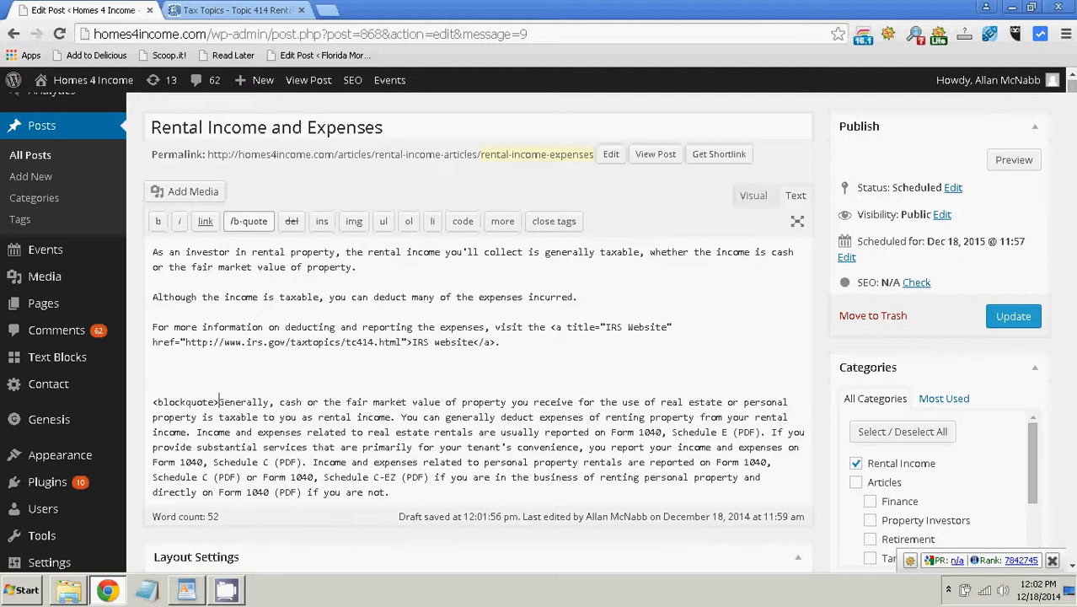
{"action": "left_click", "coordinate": [390, 492]}
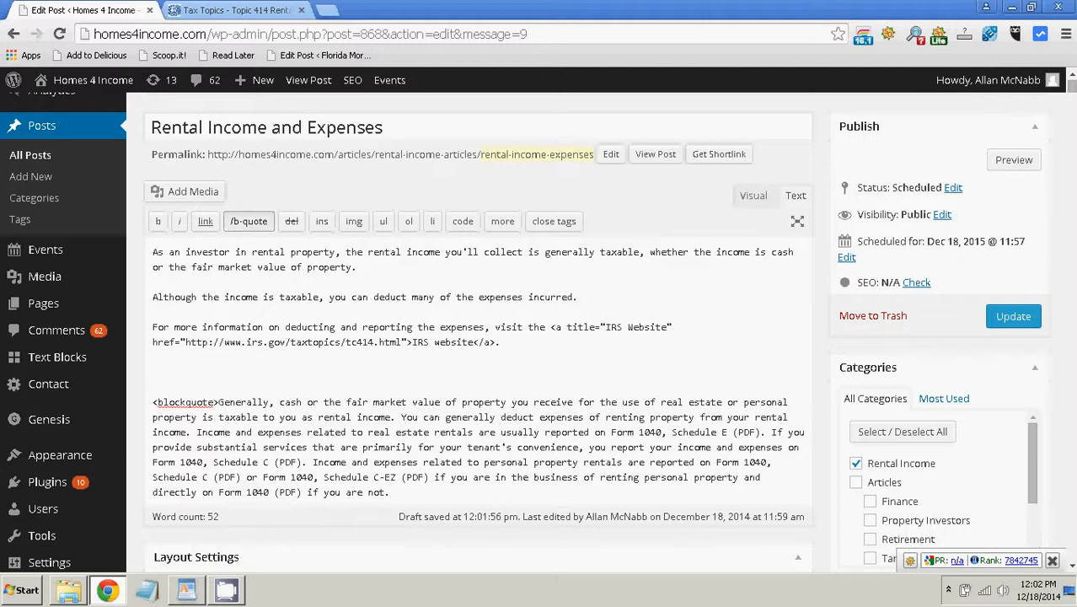
{"action": "left_click", "coordinate": [248, 221]}
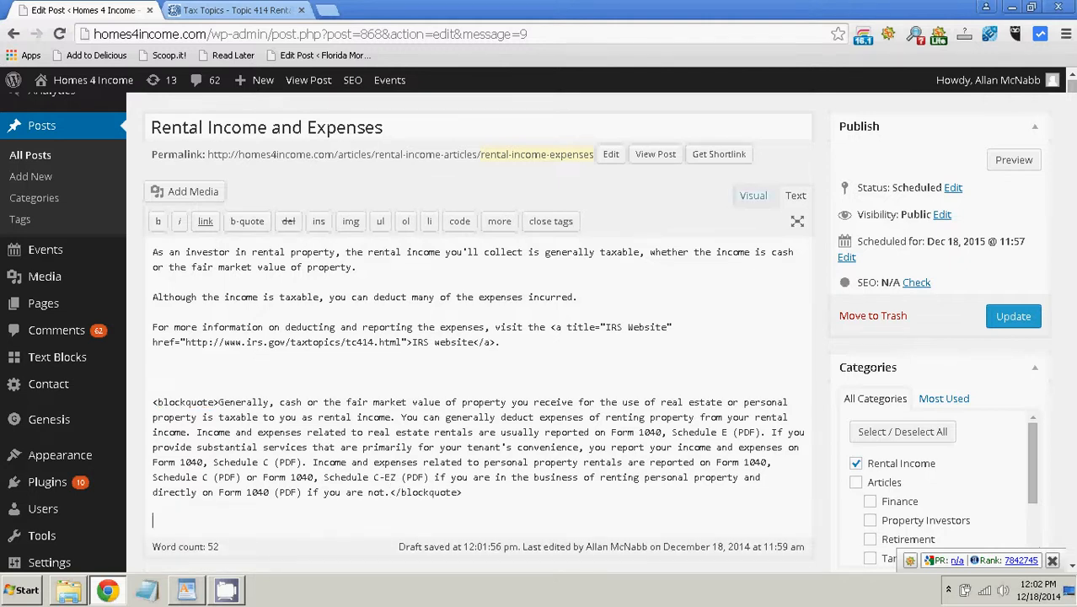
{"action": "left_click", "coordinate": [752, 195]}
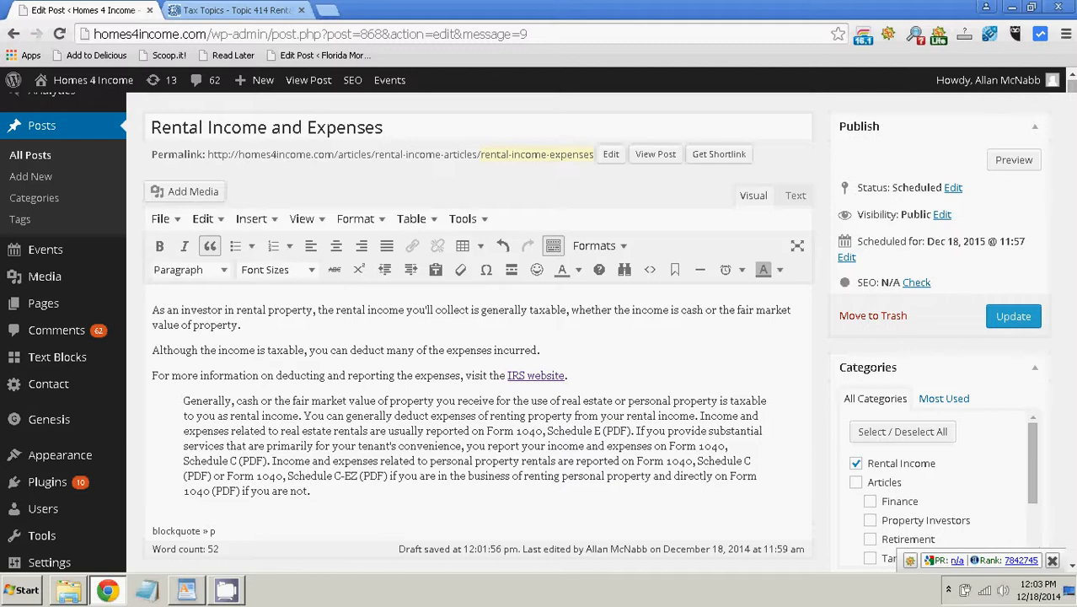
- Try to start a new regular paragraph below the blockquoted text in the visual editor
{"action": "key", "text": "Return"}
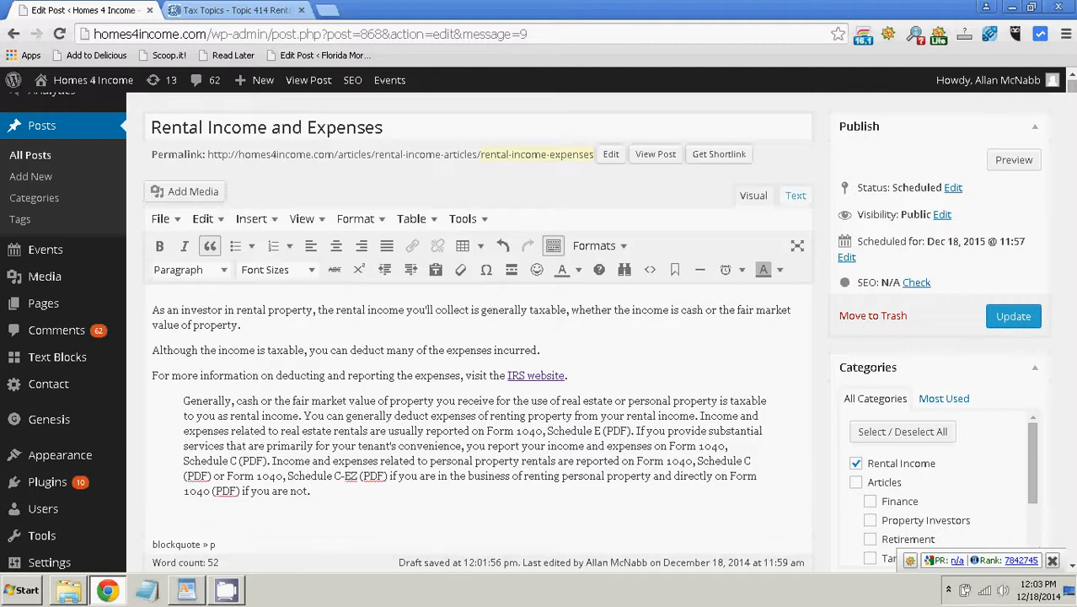
{"action": "left_click", "coordinate": [795, 194]}
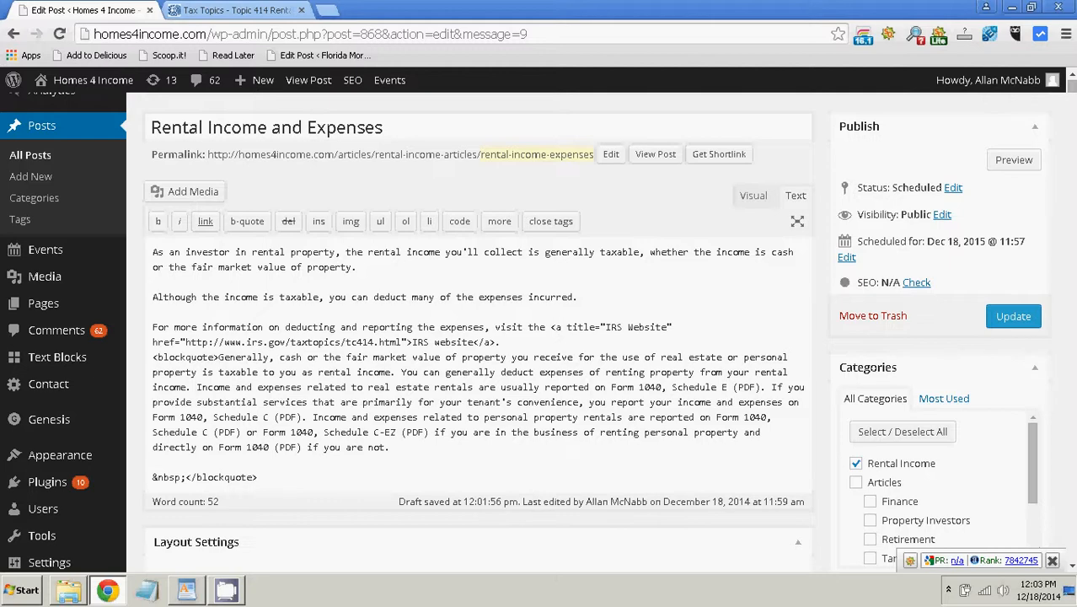
{"action": "left_click", "coordinate": [753, 195]}
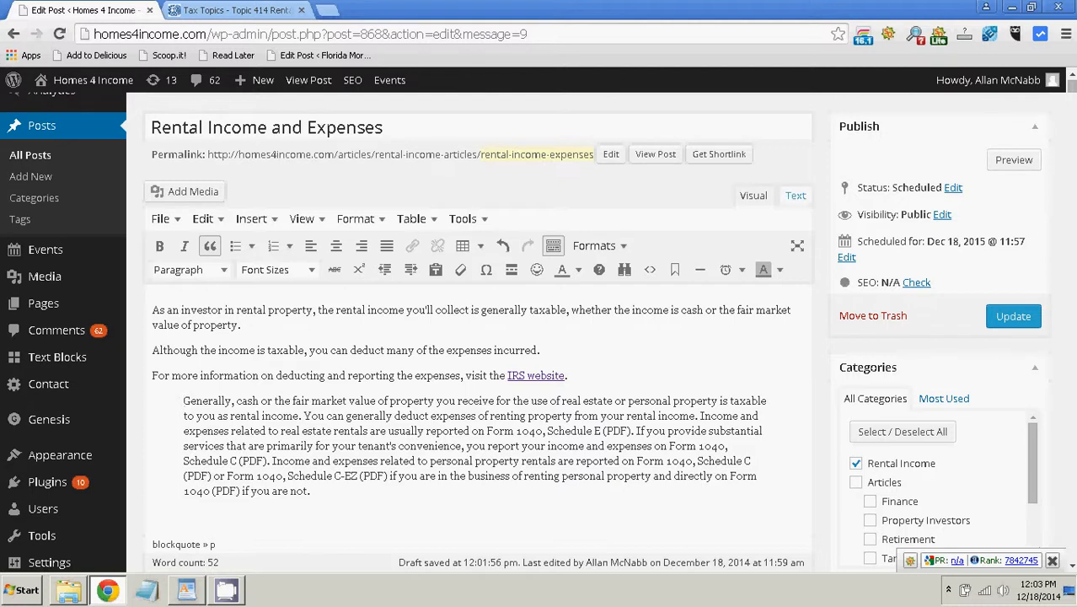
{"action": "left_click", "coordinate": [187, 515]}
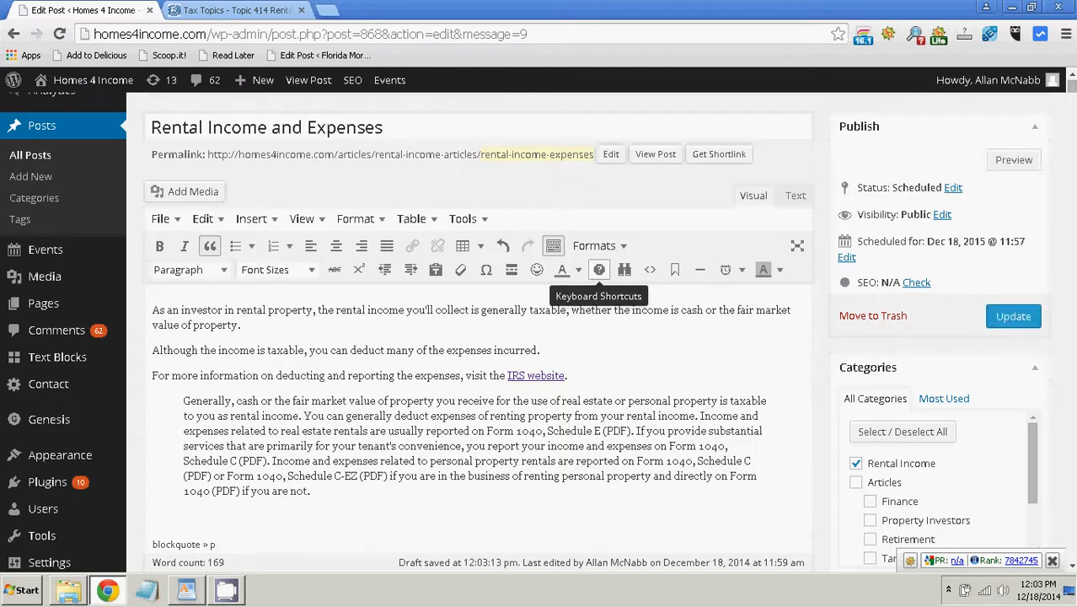
{"action": "key", "text": "ctrl+z"}
{"action": "left_click", "coordinate": [311, 491]}
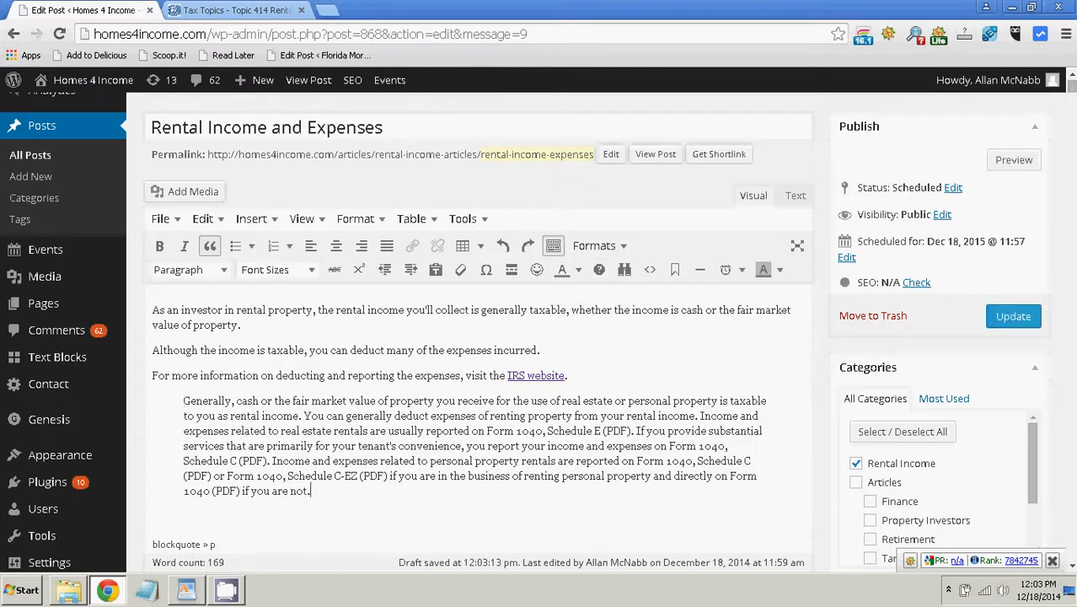
{"action": "key", "text": "Return"}
{"action": "key", "text": "BackSpace"}
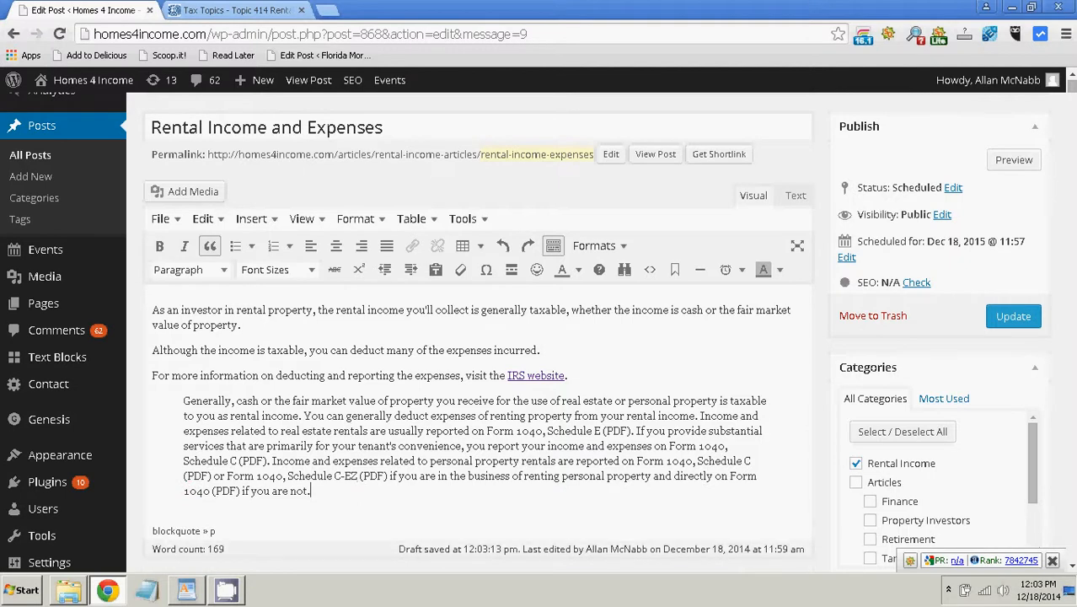
{"action": "key", "text": "Return"}
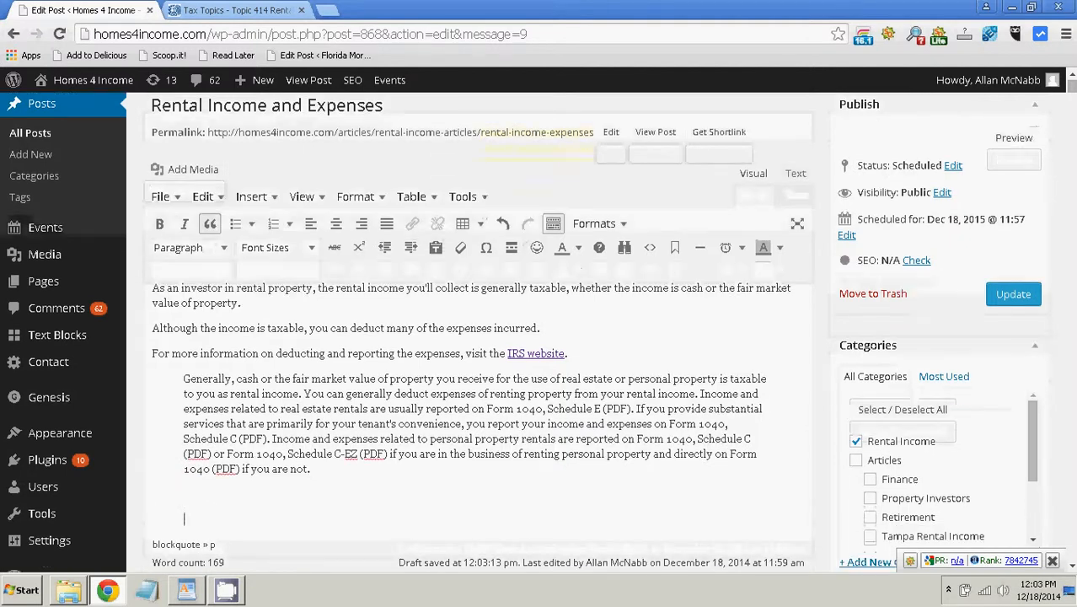
{"action": "key", "text": "BackSpace"}
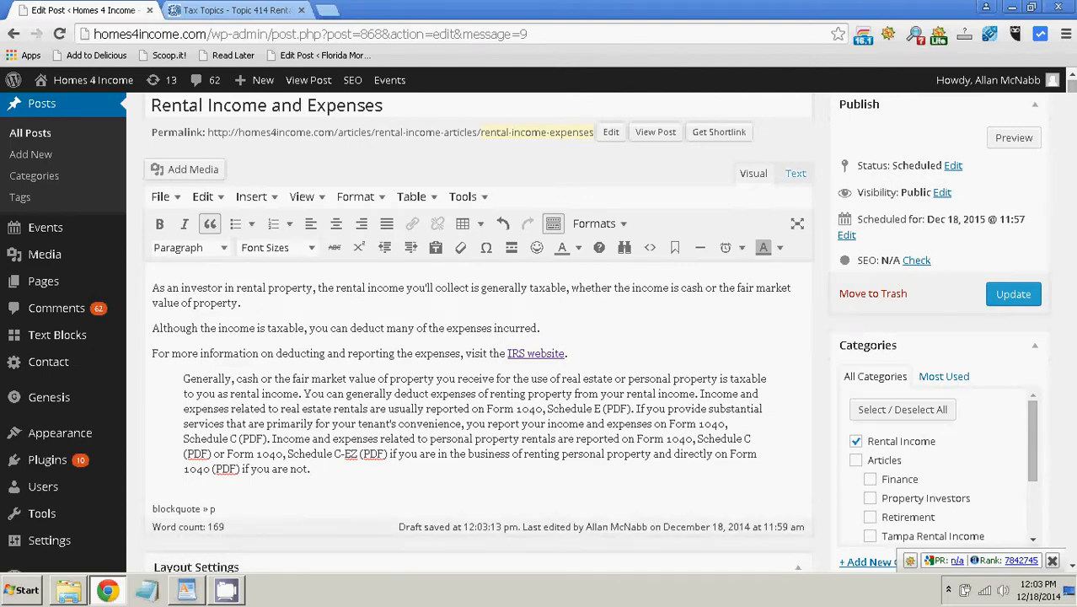
- Check the closing blockquote tag in the post's HTML source and add an empty line after the quoted paragraph in the visual editor
{"action": "left_click", "coordinate": [795, 172]}
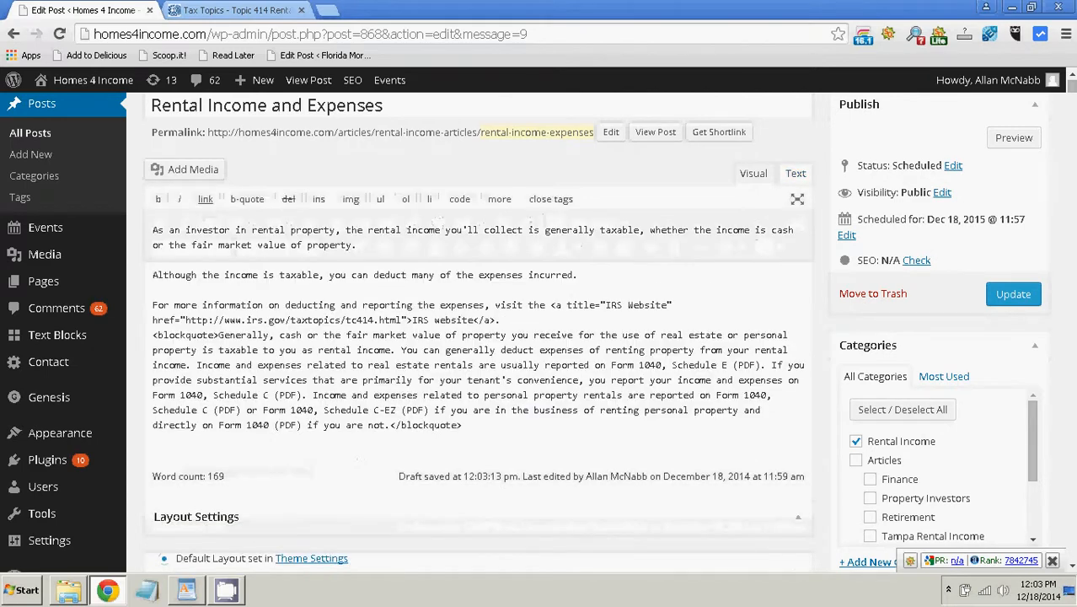
{"action": "scroll", "coordinate": [472, 337], "scroll_direction": "down", "scroll_amount": 5}
{"action": "scroll", "coordinate": [472, 337], "scroll_direction": "up", "scroll_amount": 1}
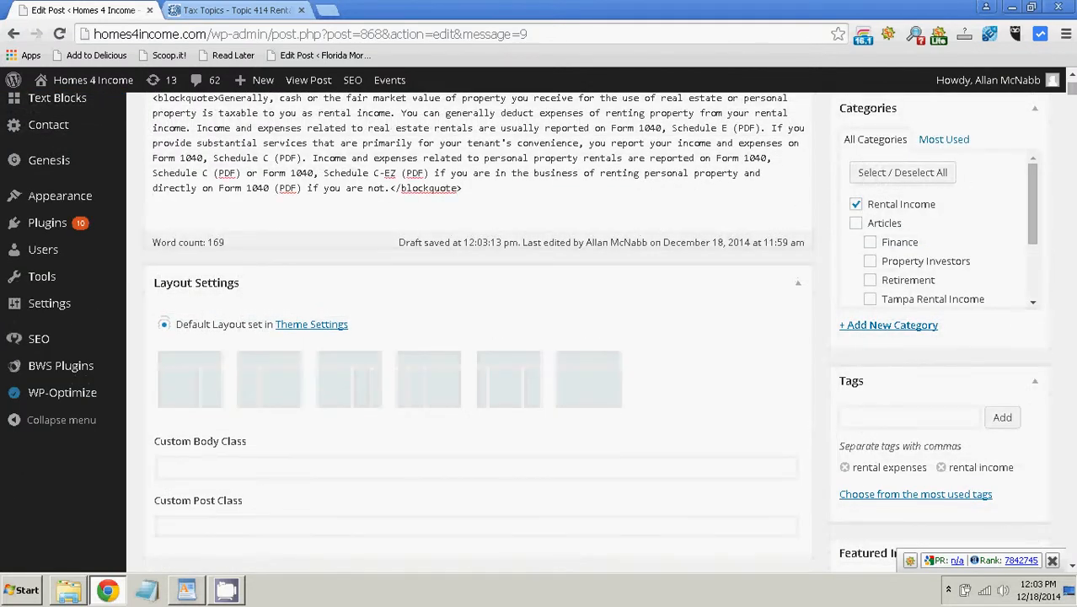
{"action": "scroll", "coordinate": [471, 337], "scroll_direction": "up", "scroll_amount": 2}
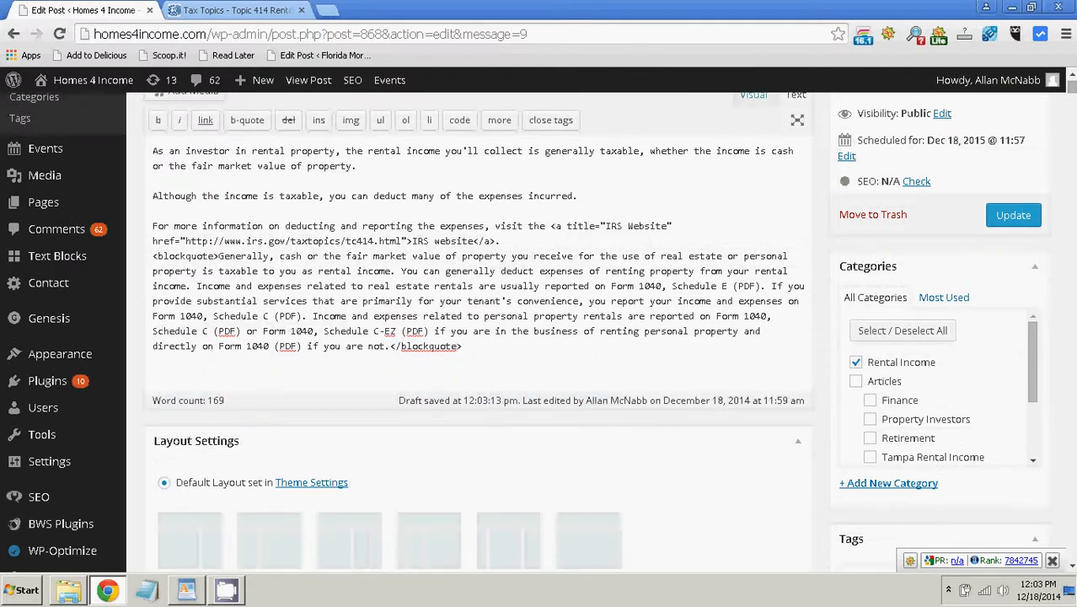
{"action": "left_click", "coordinate": [753, 95]}
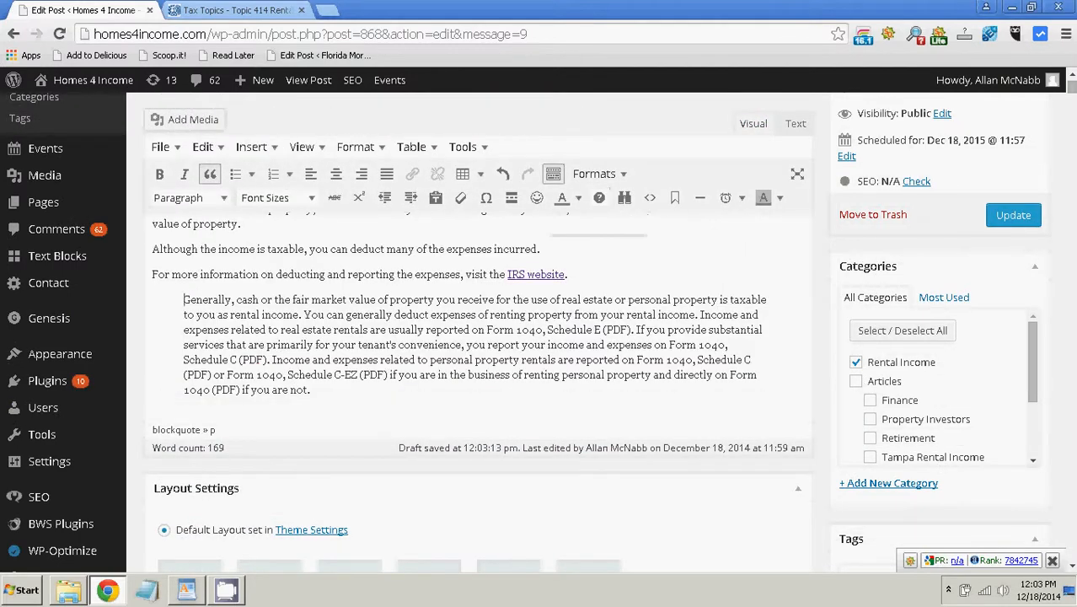
{"action": "left_click", "coordinate": [184, 389]}
{"action": "key", "text": "Return"}
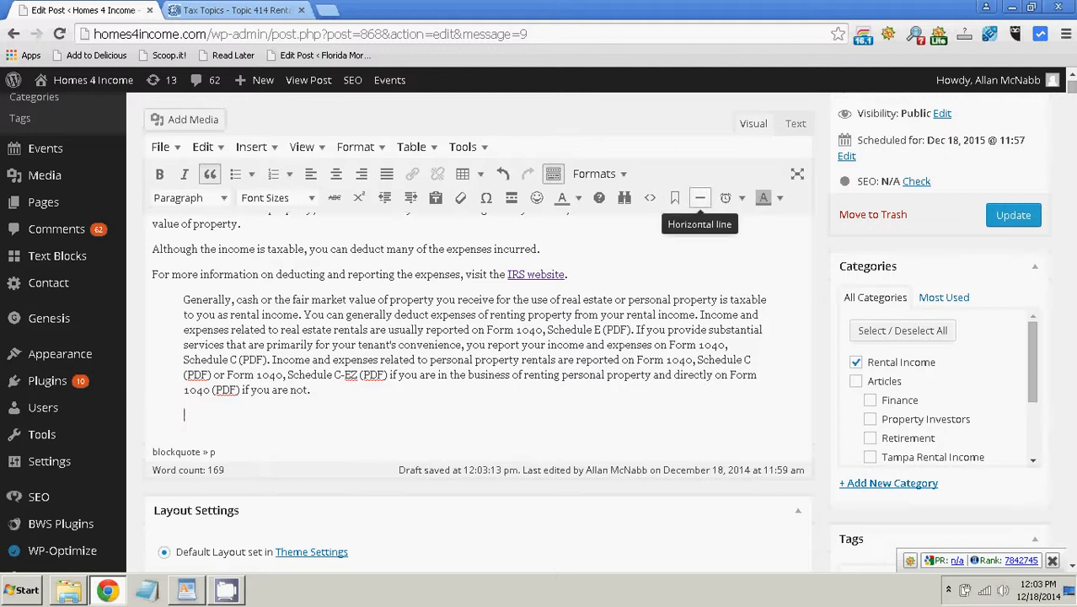
{"action": "scroll", "coordinate": [697, 252], "scroll_direction": "up", "scroll_amount": 1}
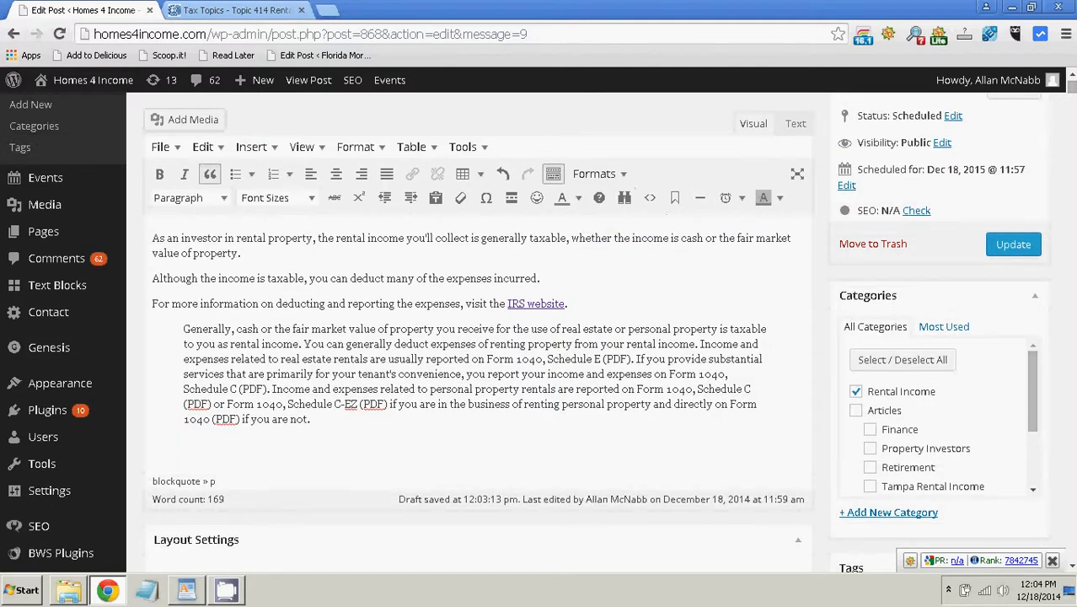
- Remove the empty &nbsp; line before the closing blockquote tag in the post's HTML source
{"action": "left_click", "coordinate": [795, 123]}
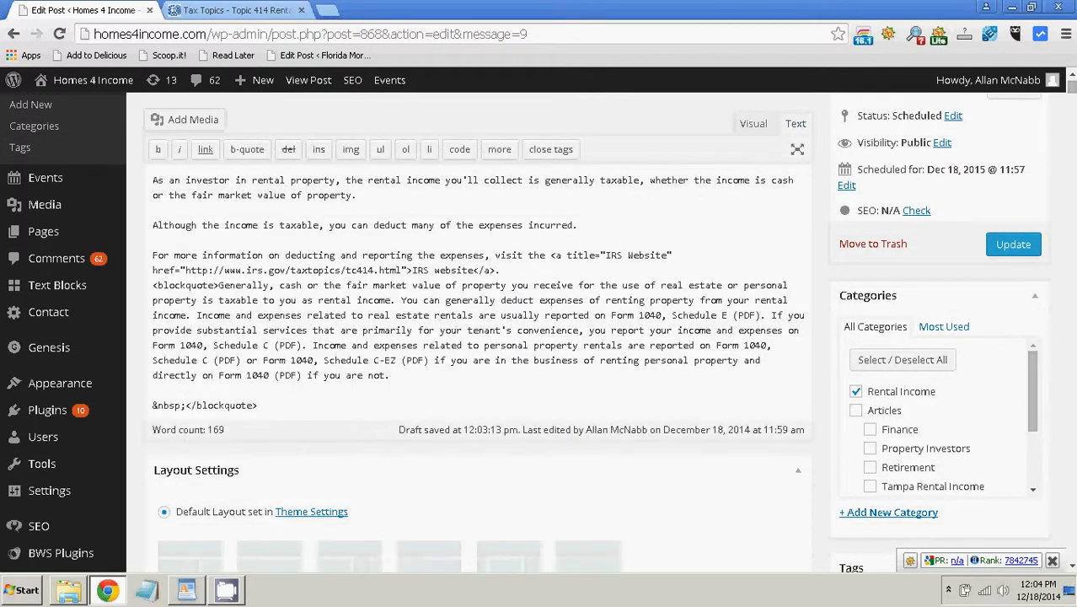
{"action": "scroll", "coordinate": [471, 337], "scroll_direction": "down", "scroll_amount": 1}
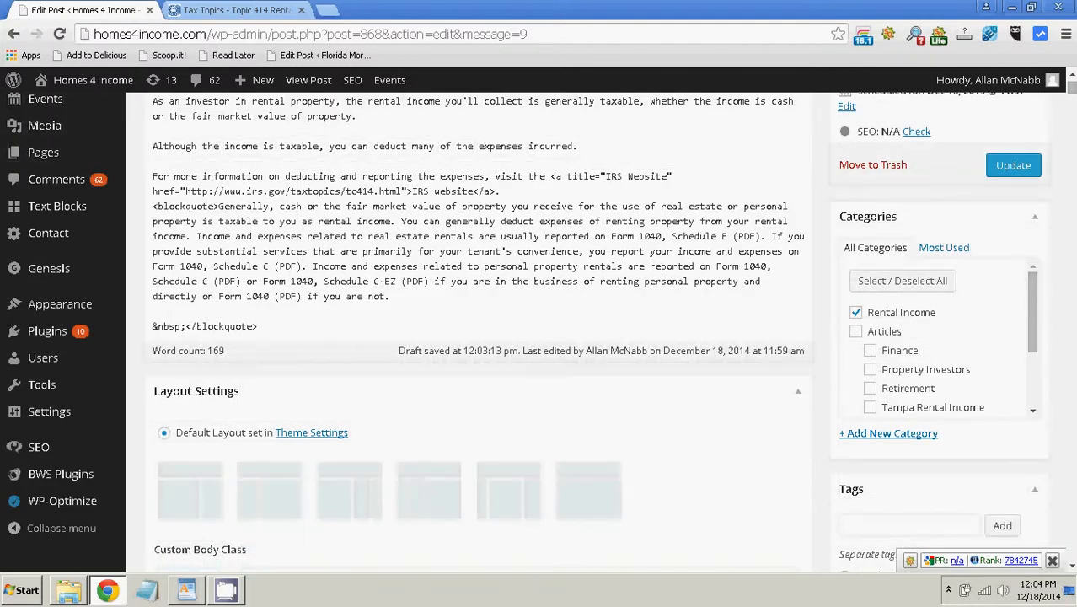
{"action": "left_click_drag", "start_coordinate": [389, 296], "coordinate": [185, 326]}
{"action": "key", "text": "BackSpace"}
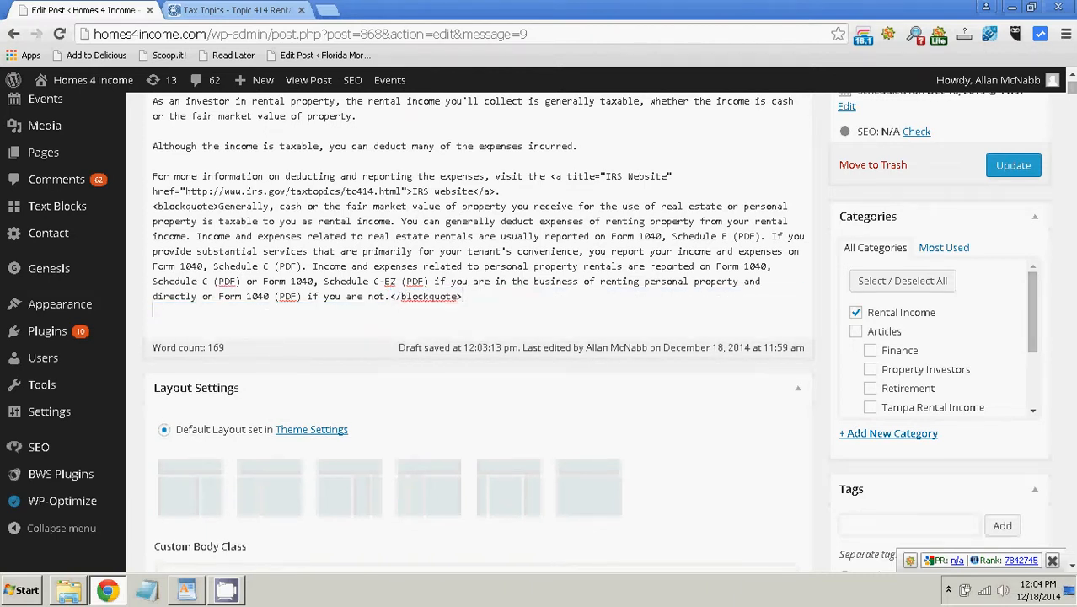
- Add a placeholder line "????????" below the closing blockquote tag and return to the visual editor
{"action": "type", "text": "?"}
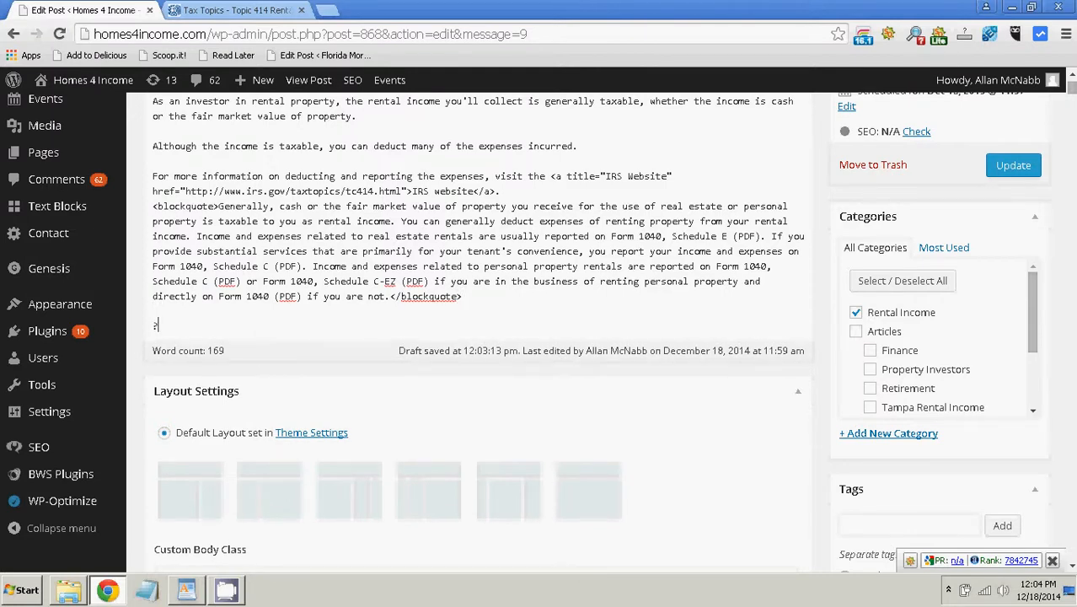
{"action": "type", "text": "???????"}
{"action": "scroll", "coordinate": [472, 337], "scroll_direction": "up", "scroll_amount": 3}
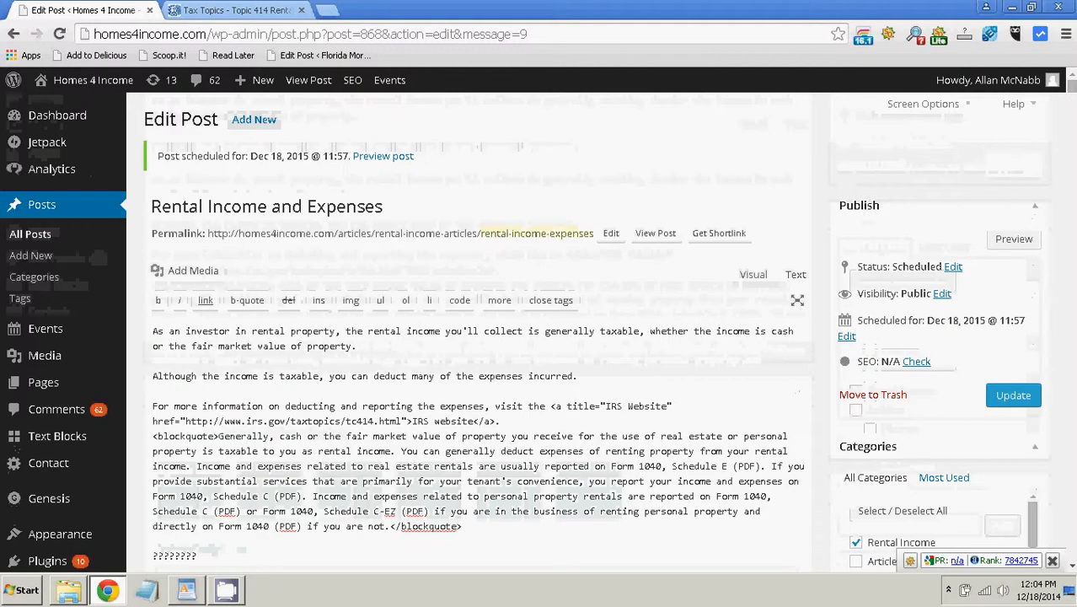
{"action": "left_click", "coordinate": [753, 275]}
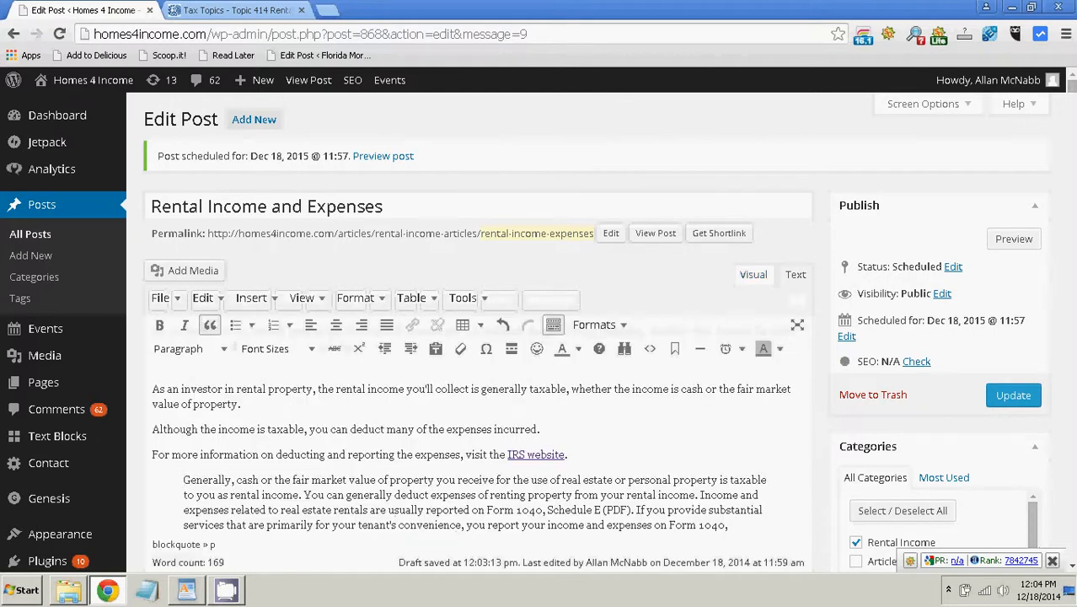
{"action": "scroll", "coordinate": [539, 337], "scroll_direction": "down", "scroll_amount": 2}
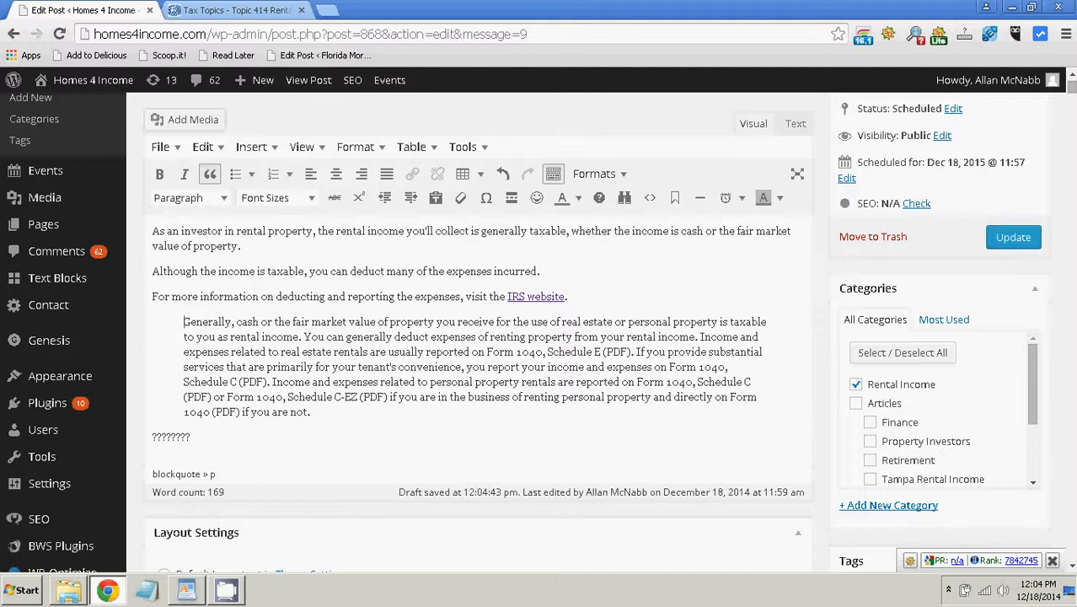
- Close the IRS Topic 414 page that is no longer needed and return to the post
{"action": "key", "text": "alt+Tab"}
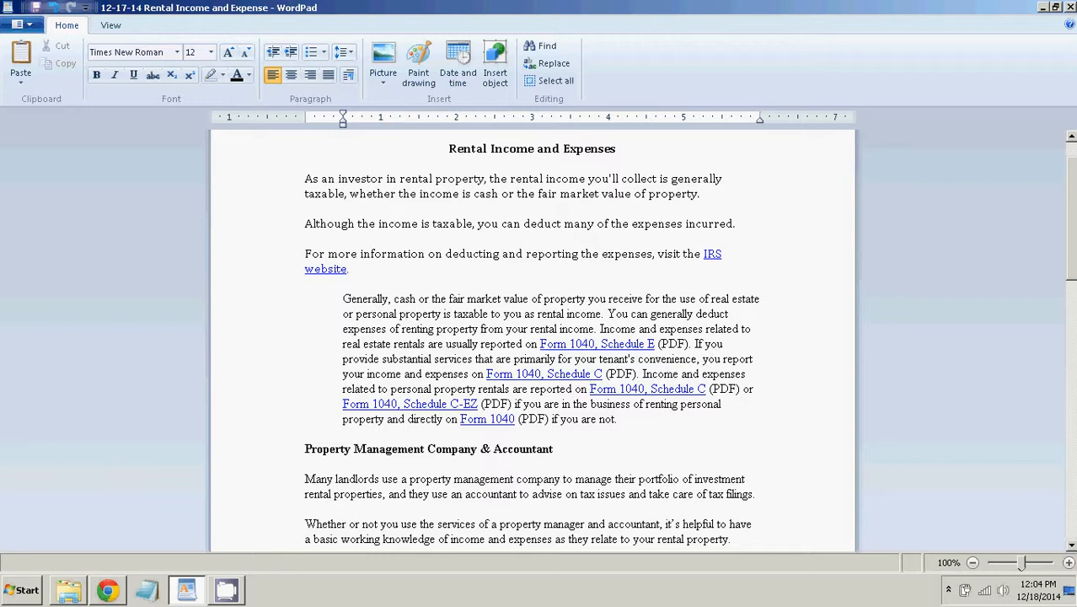
{"action": "key", "text": "alt+Tab"}
{"action": "key", "text": "ctrl+Tab"}
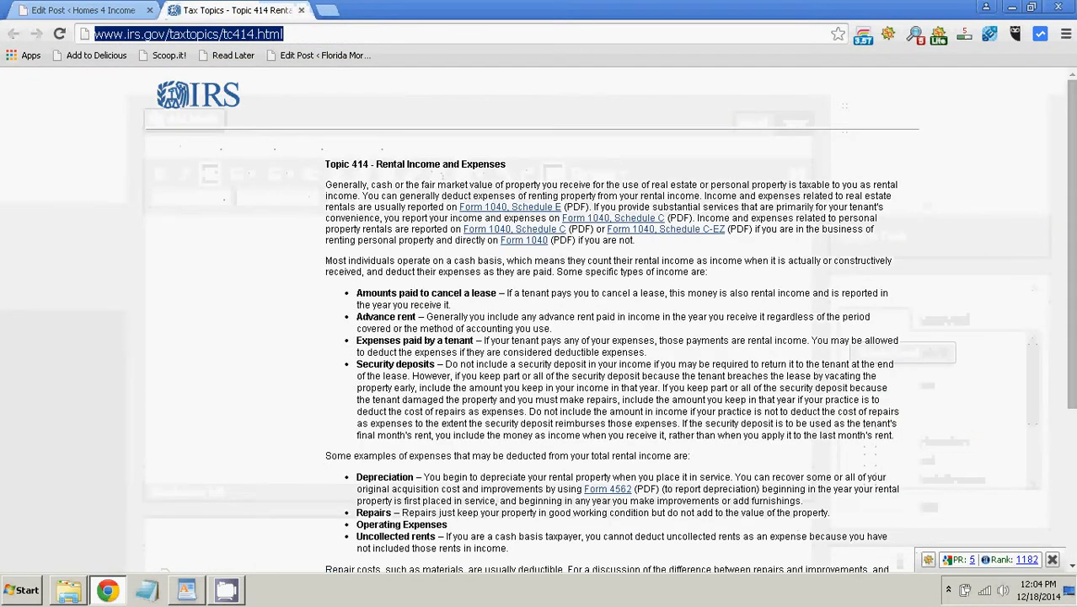
{"action": "key", "text": "ctrl+w"}
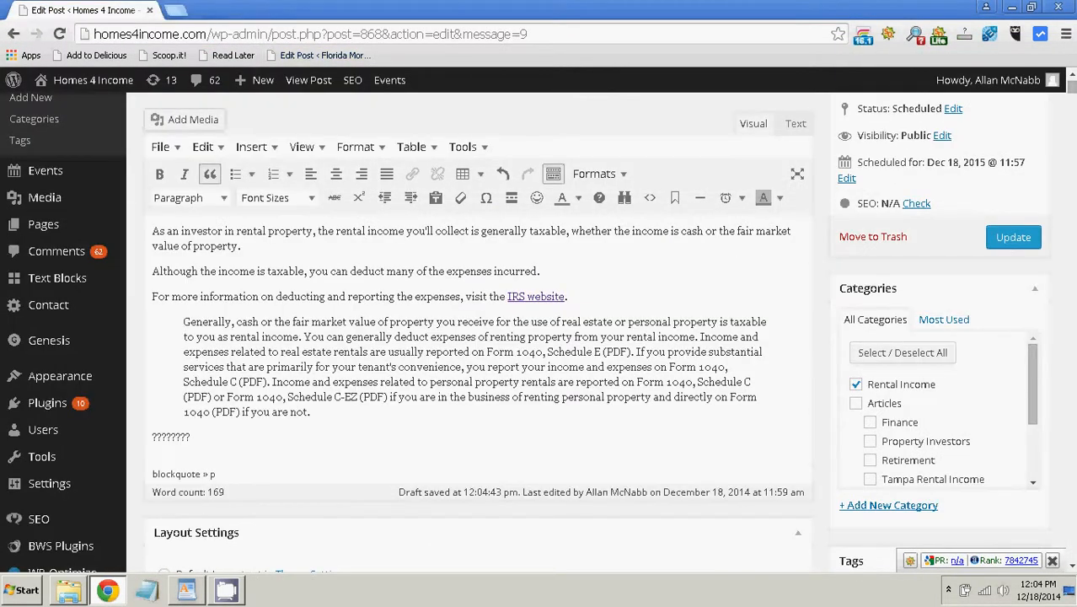
- Open the "Form 1040, Schedule E" link from the WordPad article and copy the PDF's web address
{"action": "key", "text": "alt+Tab"}
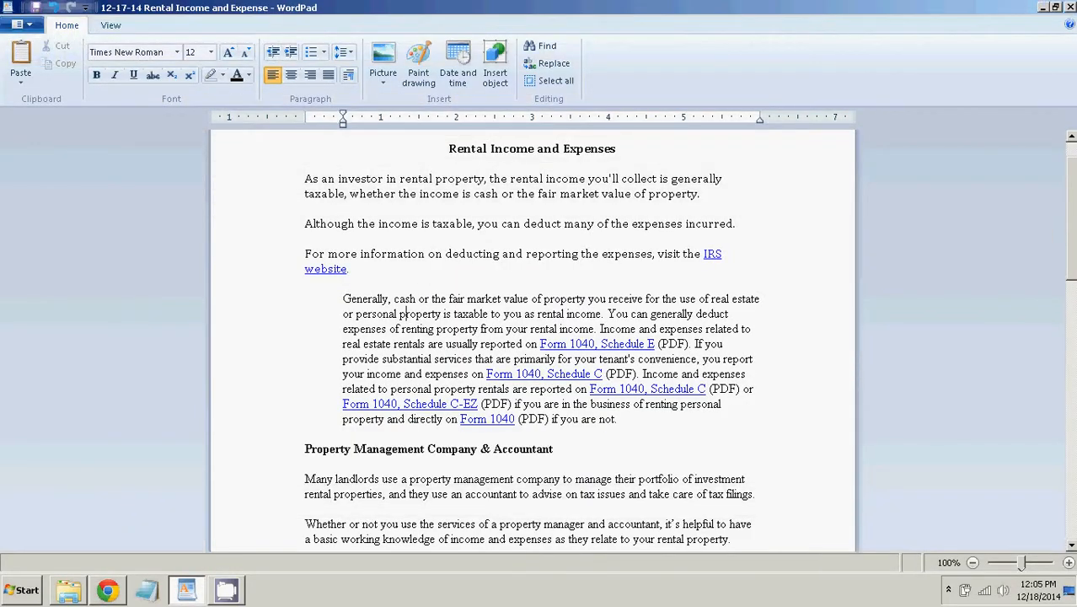
{"action": "left_click", "coordinate": [608, 344]}
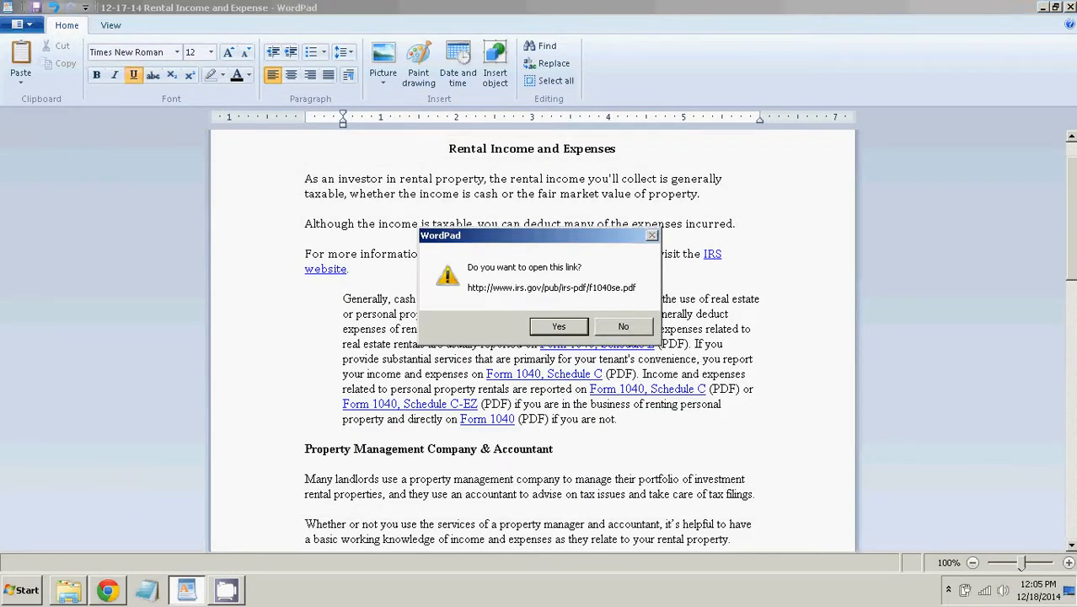
{"action": "left_click", "coordinate": [558, 325]}
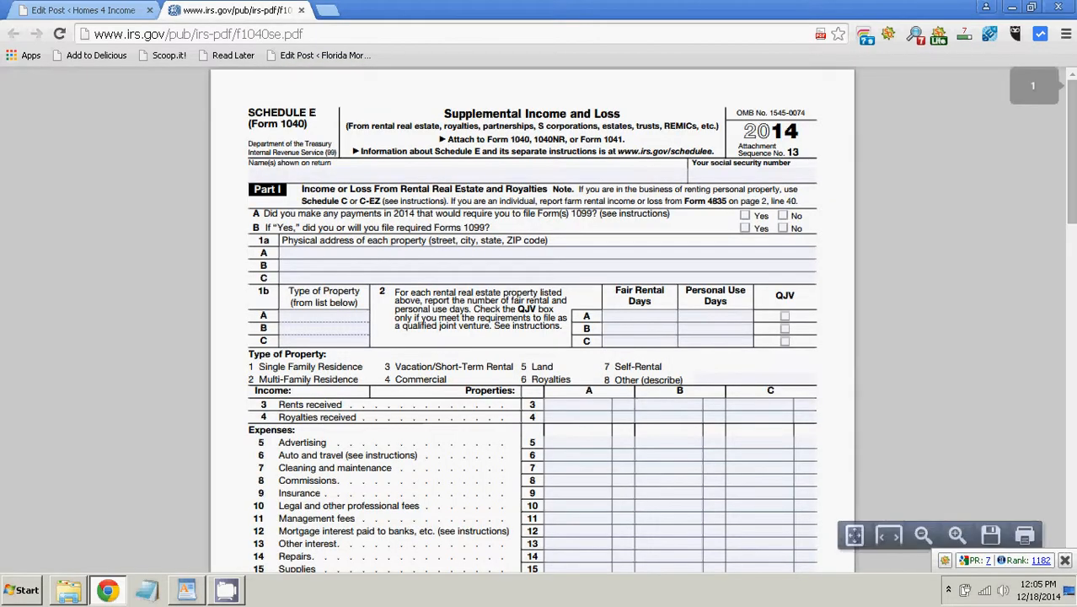
{"action": "left_click", "coordinate": [284, 34]}
{"action": "key", "text": "ctrl+c"}
{"action": "right_click", "coordinate": [283, 37]}
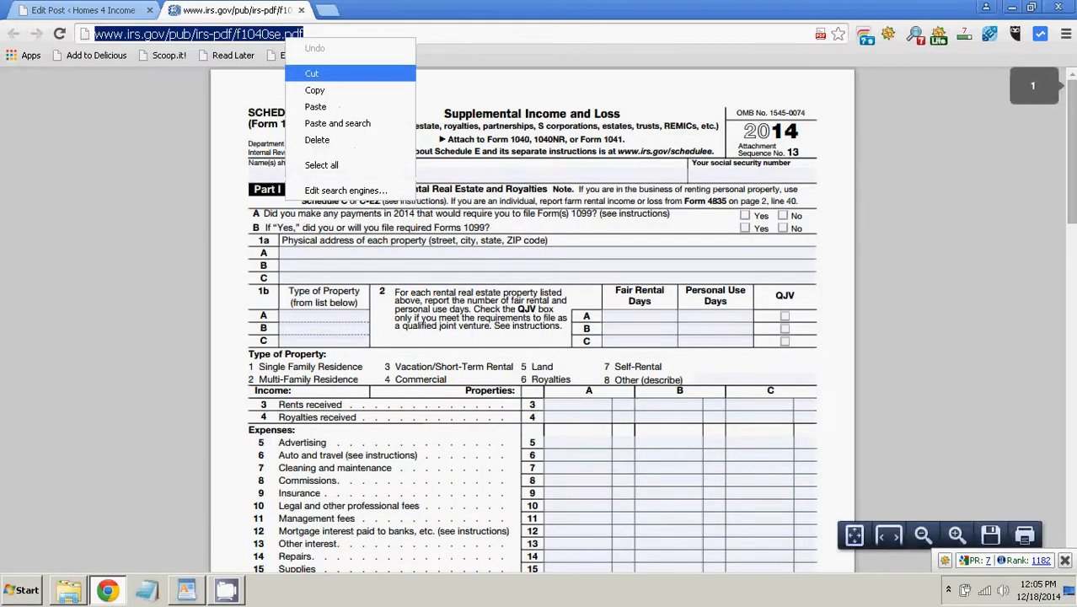
{"action": "left_click", "coordinate": [314, 89]}
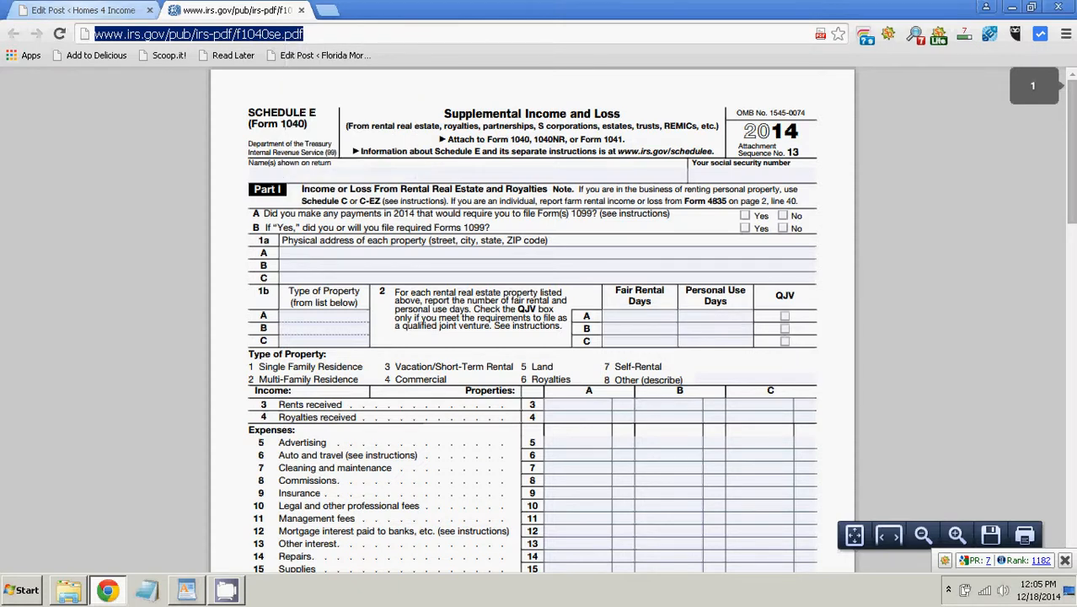
{"action": "left_click", "coordinate": [83, 10]}
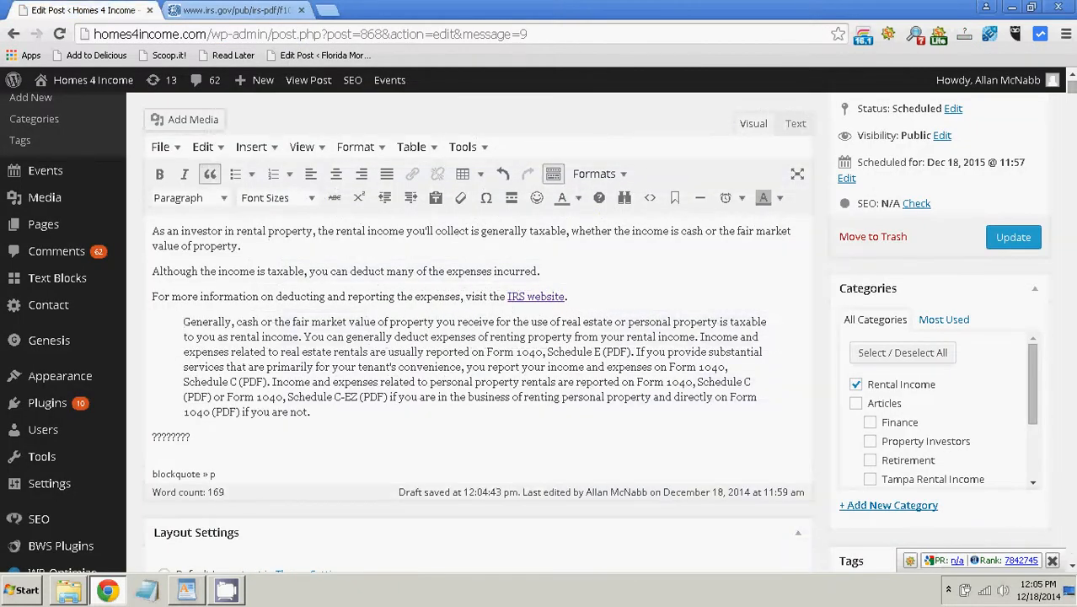
{"action": "left_click", "coordinate": [187, 590]}
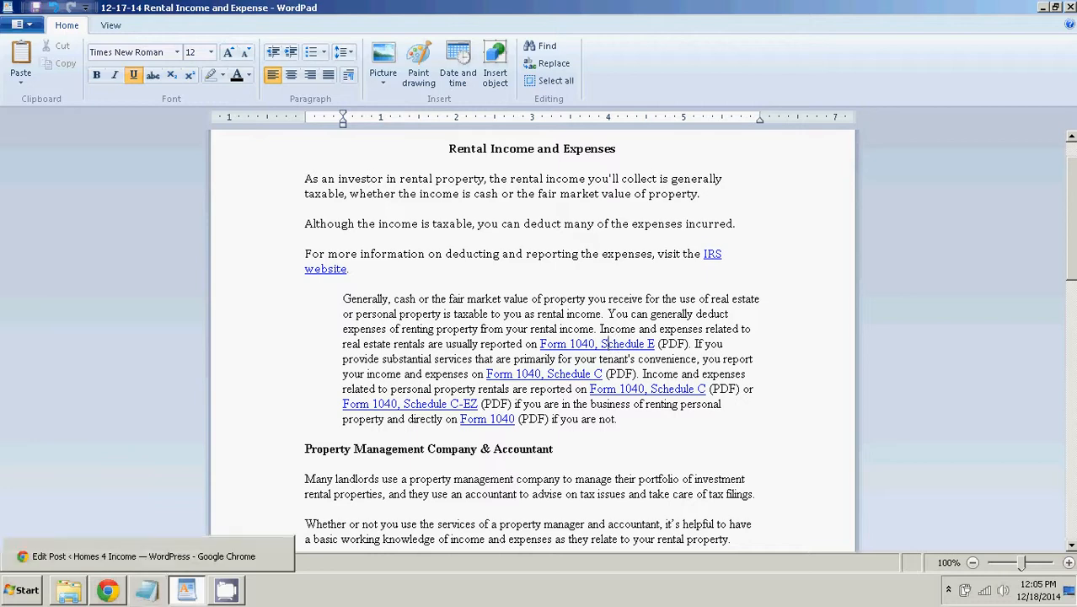
{"action": "left_click", "coordinate": [107, 589]}
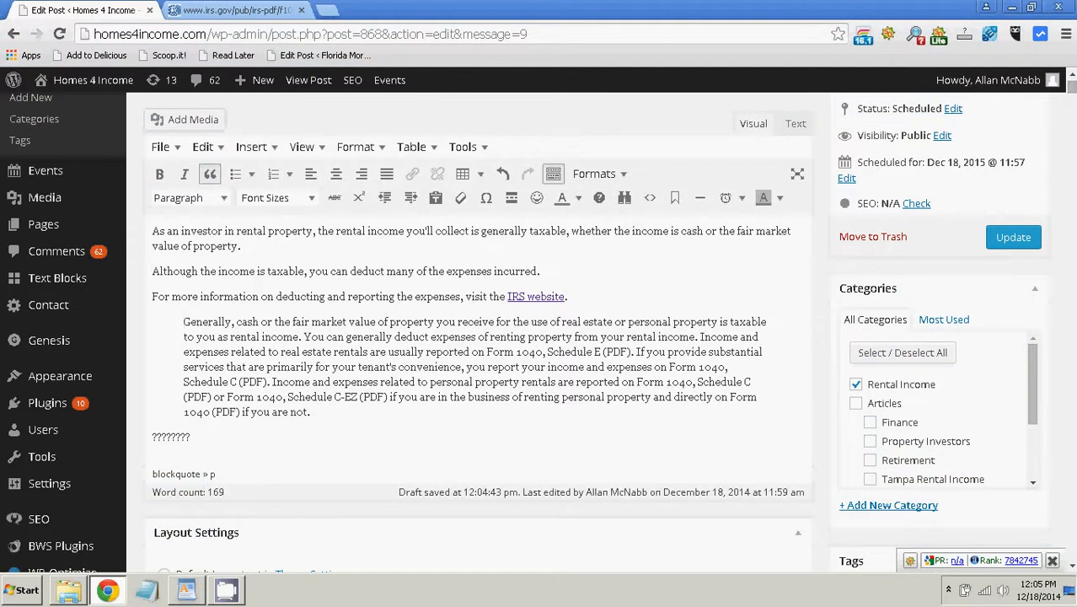
{"action": "left_click_drag", "start_coordinate": [486, 352], "coordinate": [602, 351]}
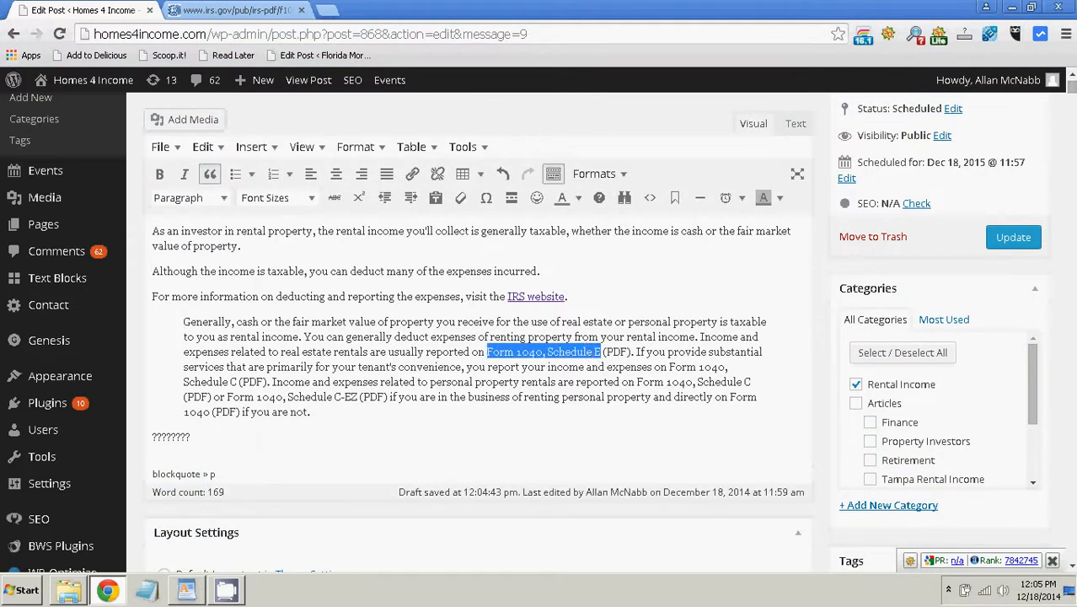
{"action": "left_click", "coordinate": [412, 173]}
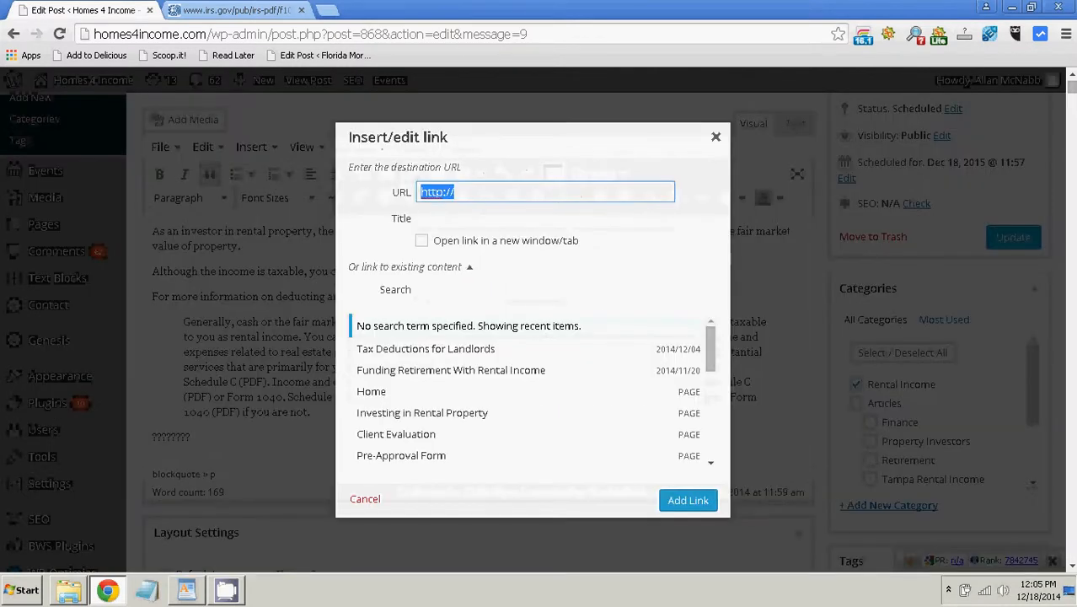
{"action": "right_click", "coordinate": [421, 192]}
{"action": "left_click", "coordinate": [481, 267]}
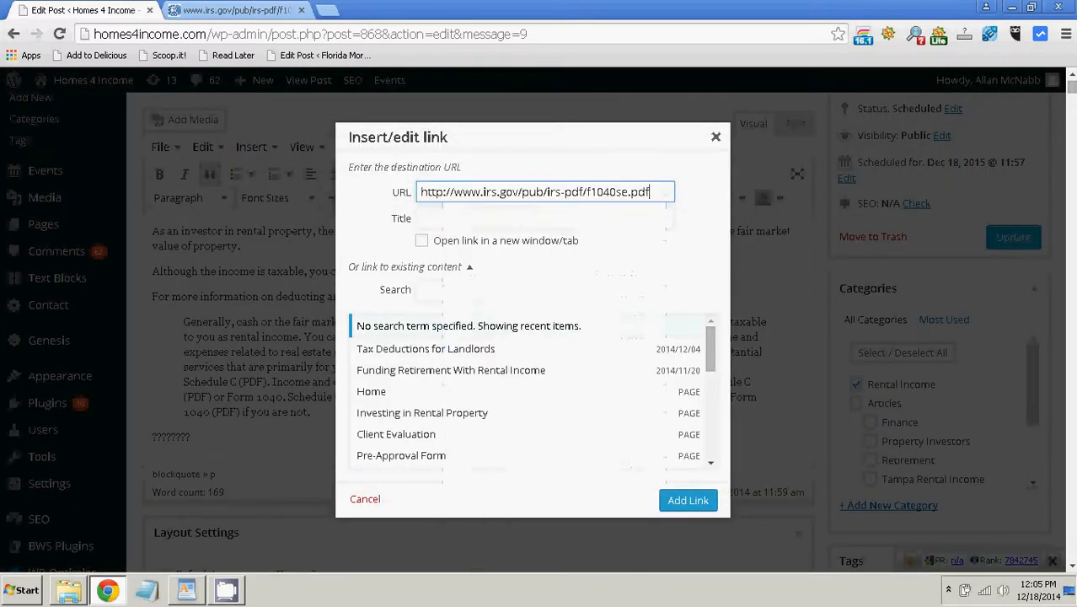
- Title the link "Form 1040, Schedule E" using the text copied from WordPad, add it, and update the post
{"action": "left_click", "coordinate": [187, 590]}
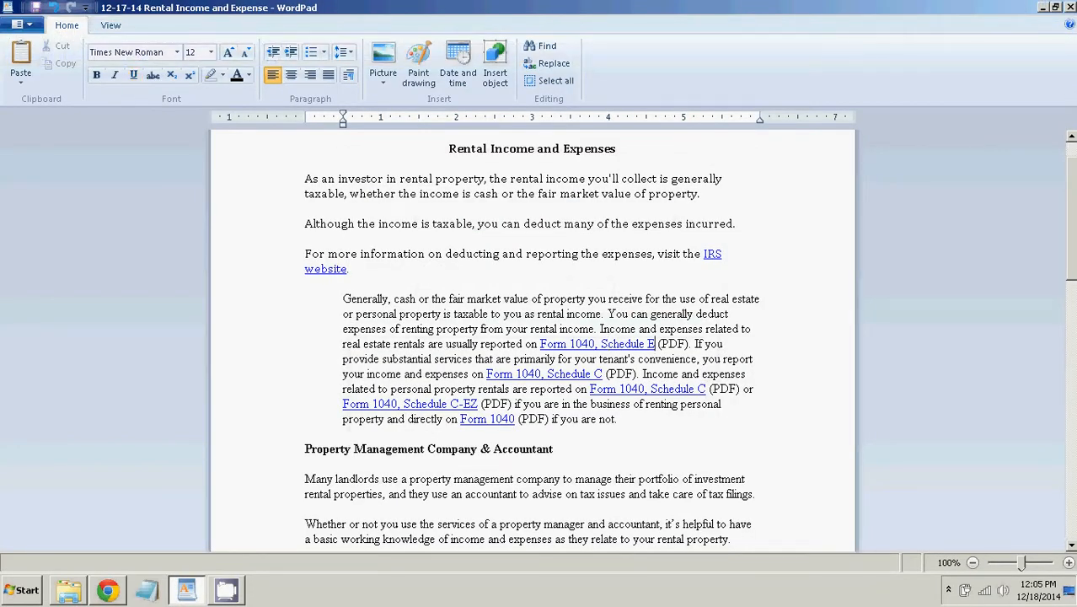
{"action": "left_click_drag", "start_coordinate": [655, 343], "coordinate": [540, 344]}
{"action": "key", "text": "ctrl+c"}
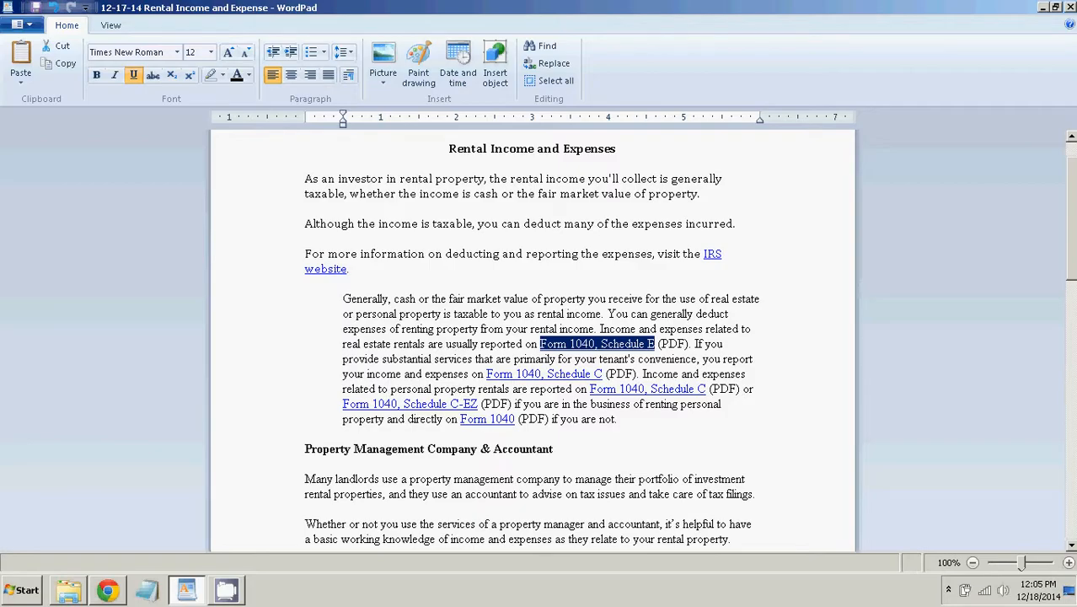
{"action": "left_click", "coordinate": [108, 590]}
{"action": "right_click", "coordinate": [418, 218]}
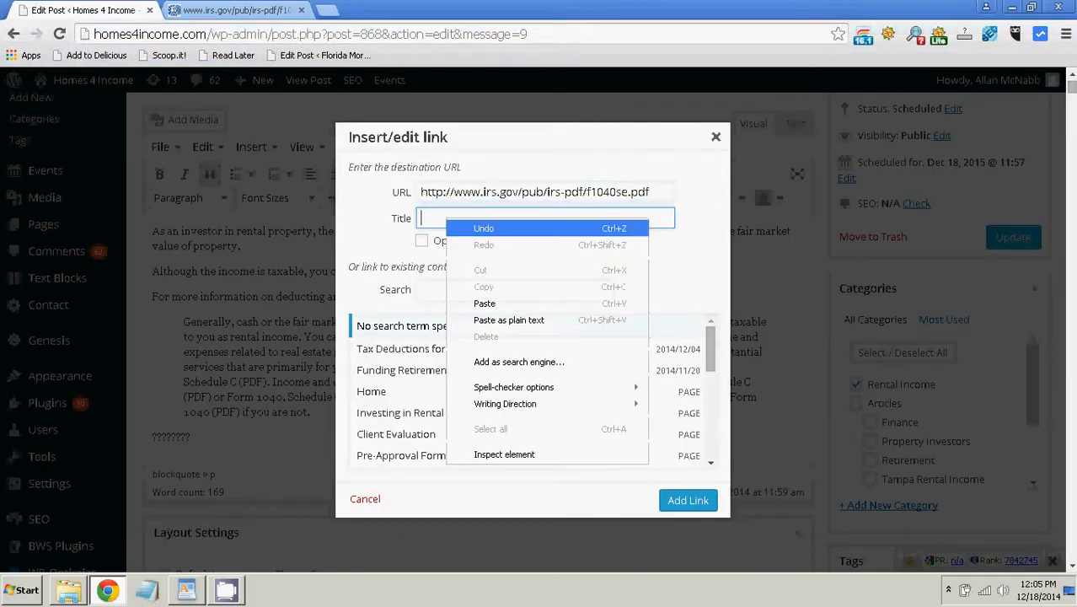
{"action": "left_click", "coordinate": [506, 319]}
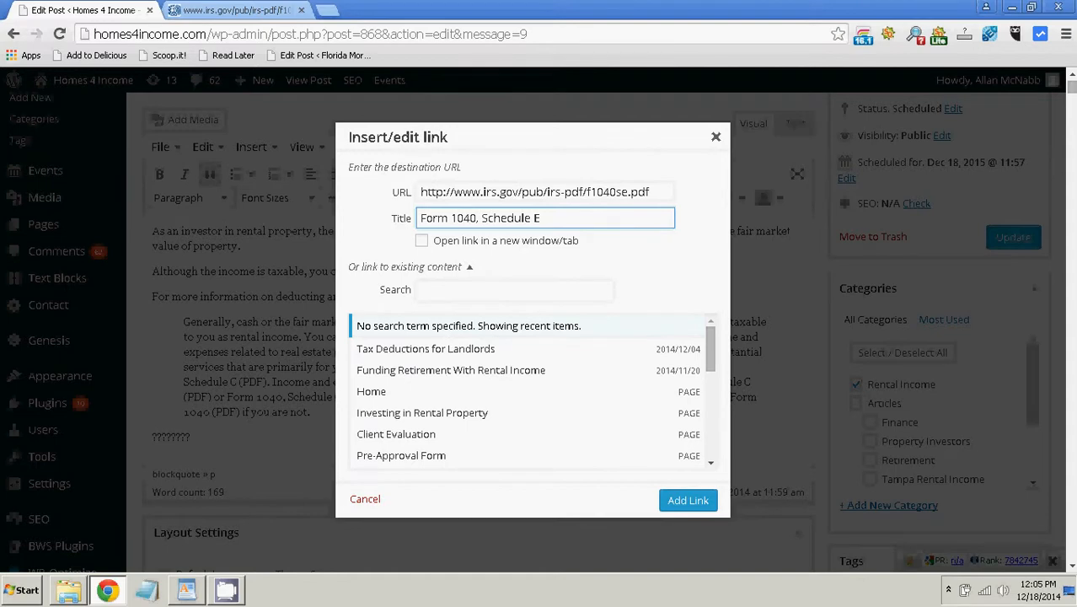
{"action": "left_click", "coordinate": [687, 499]}
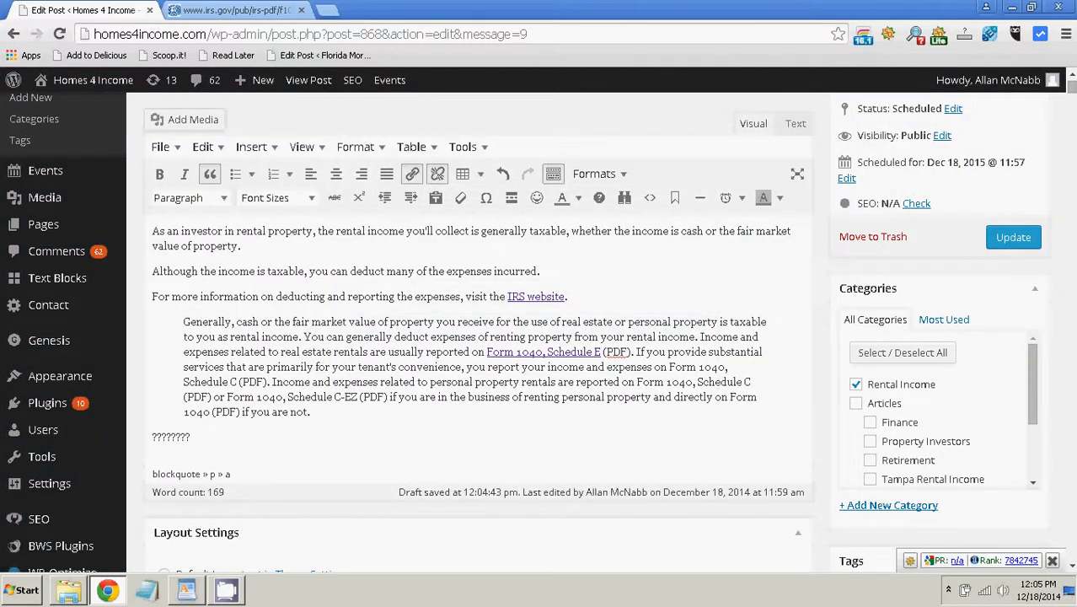
{"action": "left_click", "coordinate": [1013, 237]}
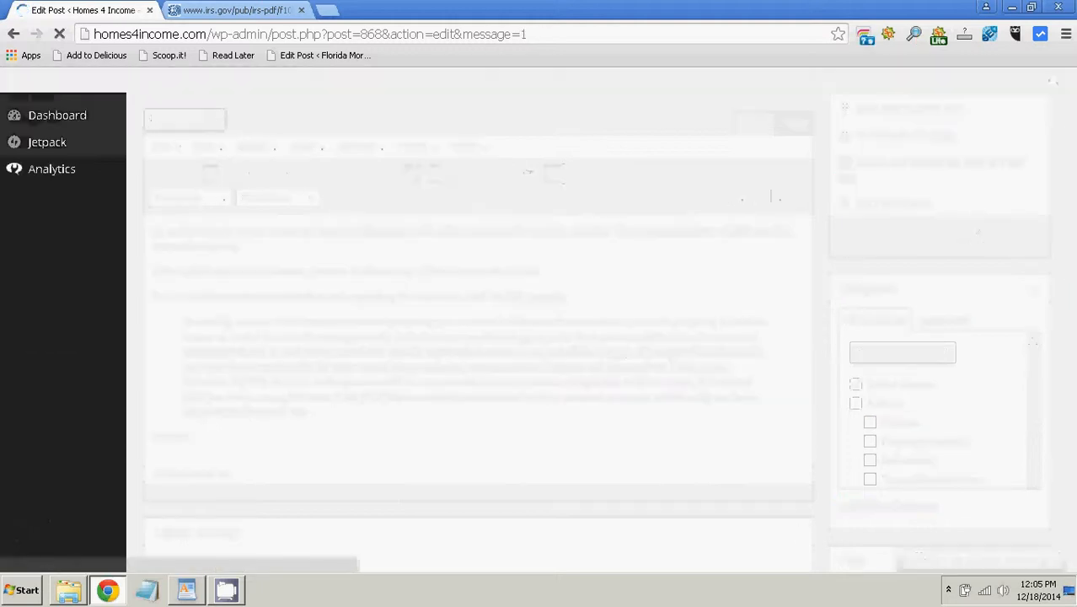
- Copy the heading "Property Management Company & Accountant" from the WordPad article
{"action": "left_click", "coordinate": [186, 589]}
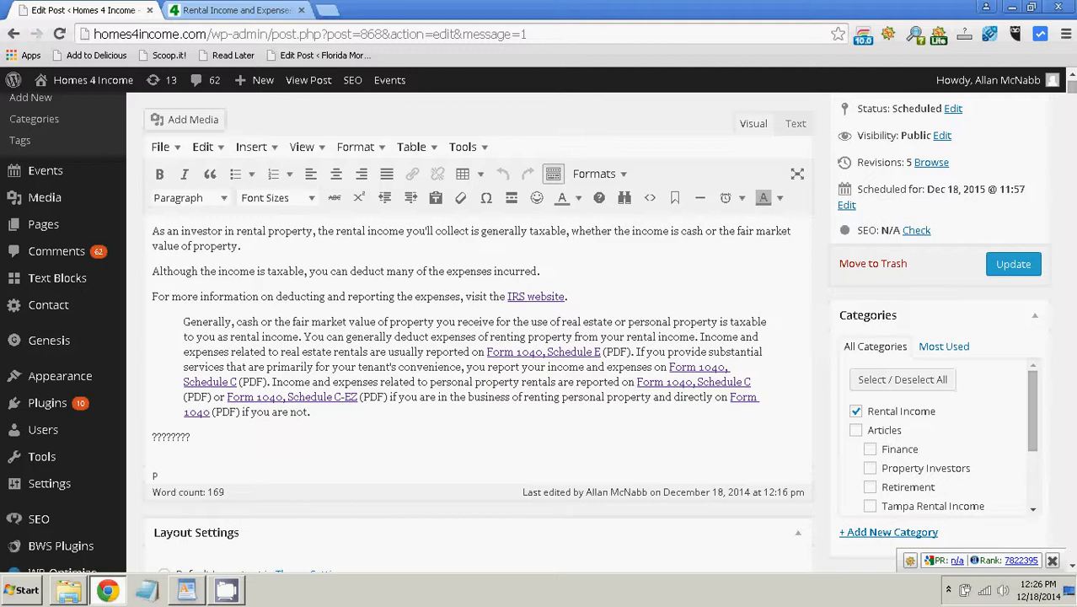
{"action": "left_click", "coordinate": [187, 589]}
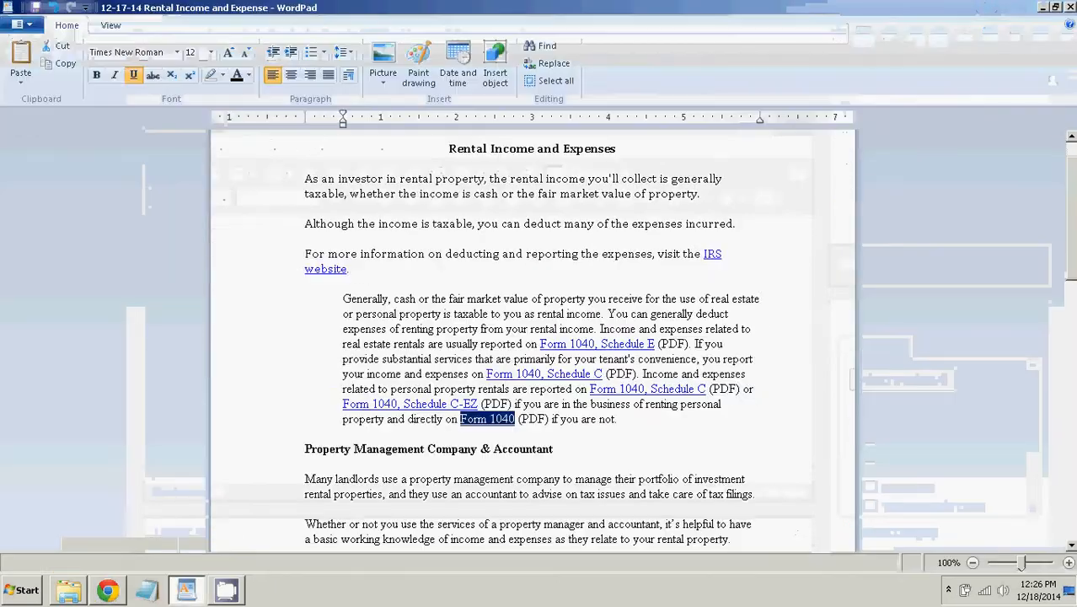
{"action": "scroll", "coordinate": [533, 340], "scroll_direction": "down", "scroll_amount": 2}
{"action": "scroll", "coordinate": [532, 340], "scroll_direction": "down", "scroll_amount": 1}
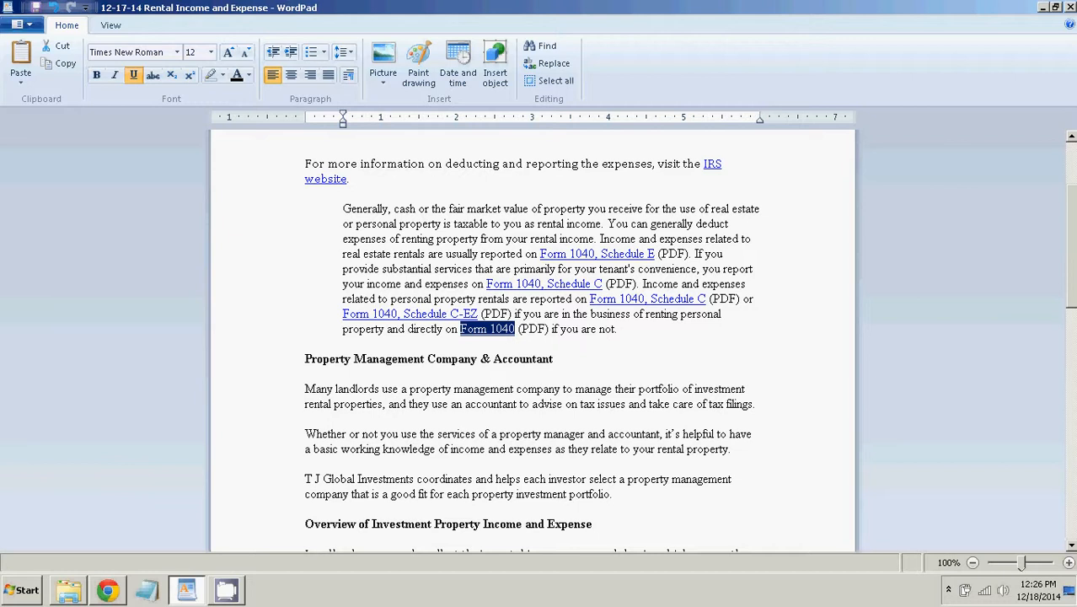
{"action": "left_click", "coordinate": [553, 359]}
{"action": "key", "text": "ctrl+shift+Left"}
{"action": "key", "text": "ctrl+shift+Left"}
{"action": "key", "text": "ctrl+shift+Left"}
{"action": "key", "text": "ctrl+shift+Left"}
{"action": "key", "text": "ctrl+shift+Left"}
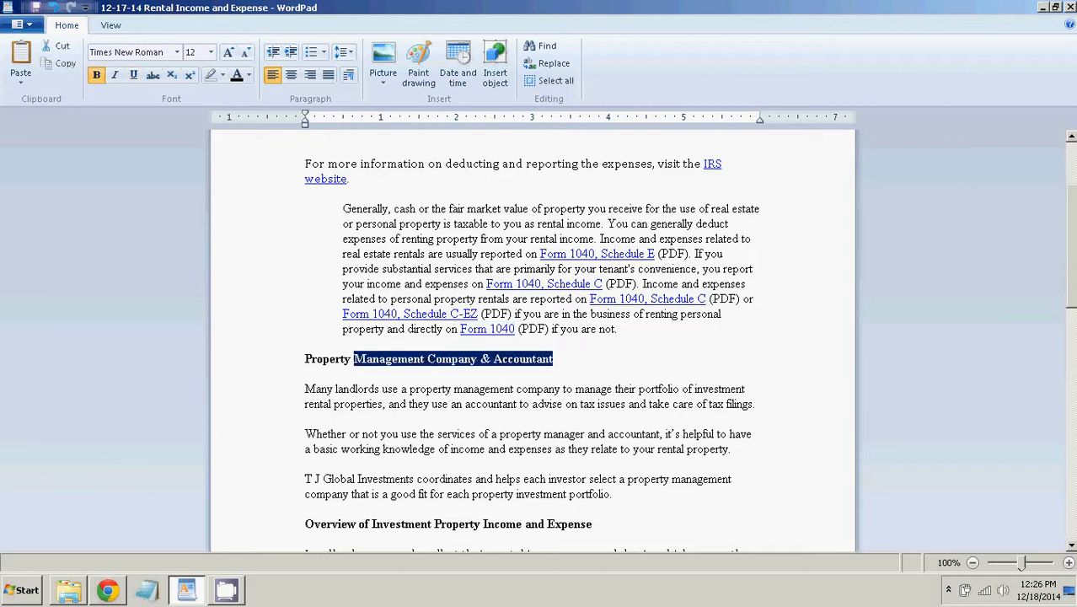
{"action": "right_click", "coordinate": [331, 362]}
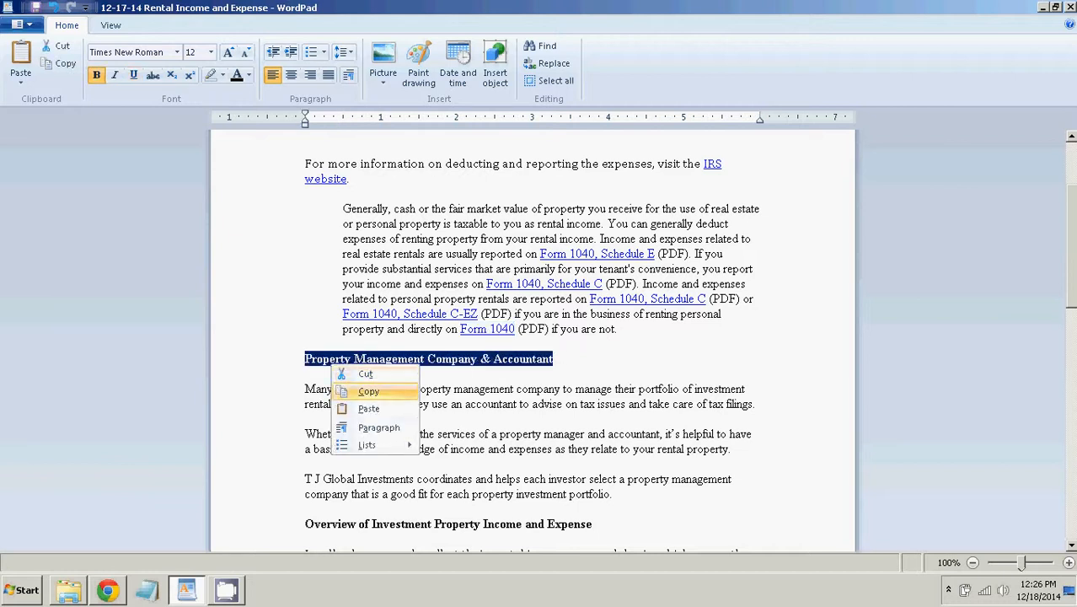
{"action": "left_click", "coordinate": [358, 386]}
{"action": "left_click", "coordinate": [373, 359]}
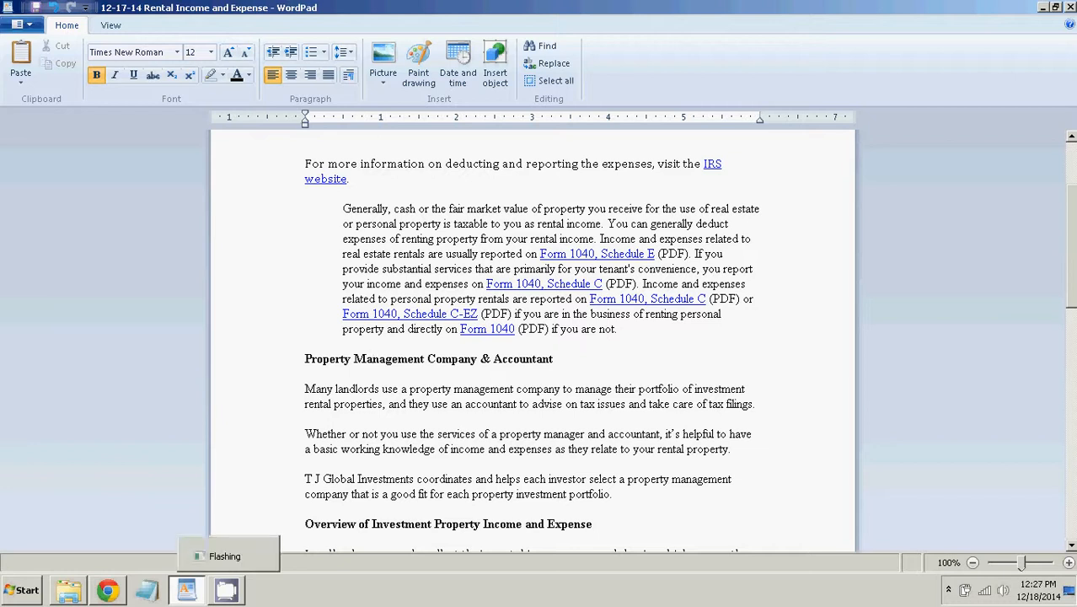
- Switch to the WordPress post in Chrome and replace the question-mark placeholder below the blockquote with the copied heading "Property Management Company & Accountant"
{"action": "left_click", "coordinate": [107, 589]}
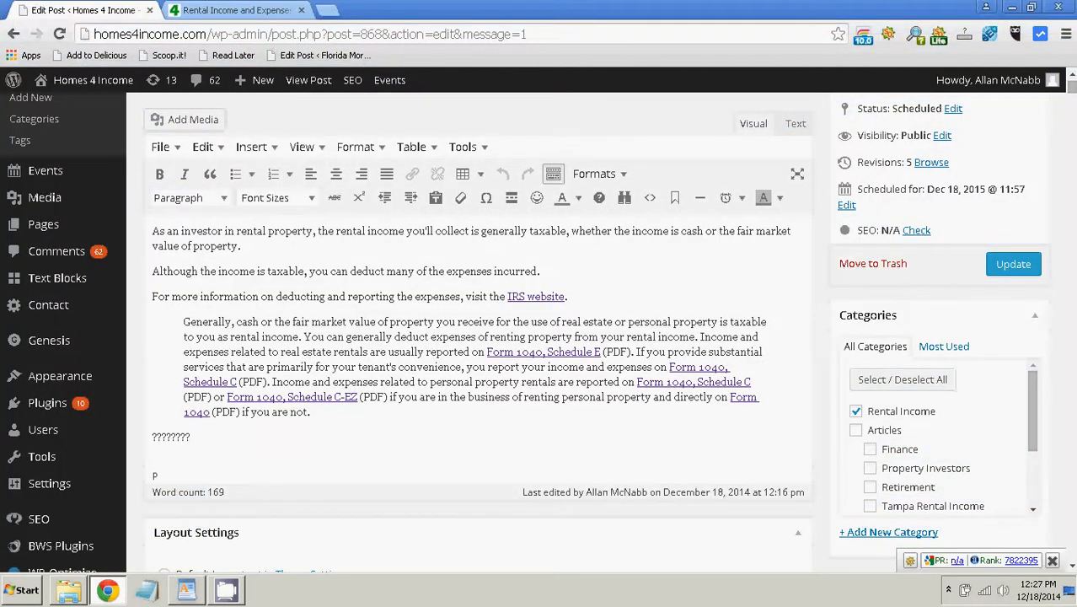
{"action": "key", "text": "shift+Home"}
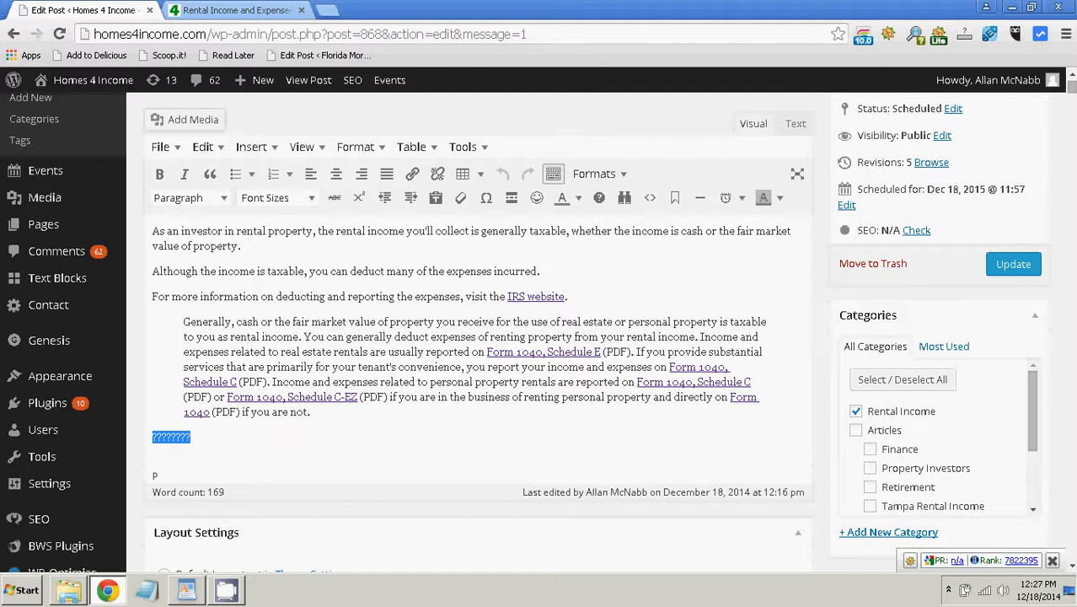
{"action": "right_click", "coordinate": [183, 438]}
{"action": "left_click", "coordinate": [221, 247]}
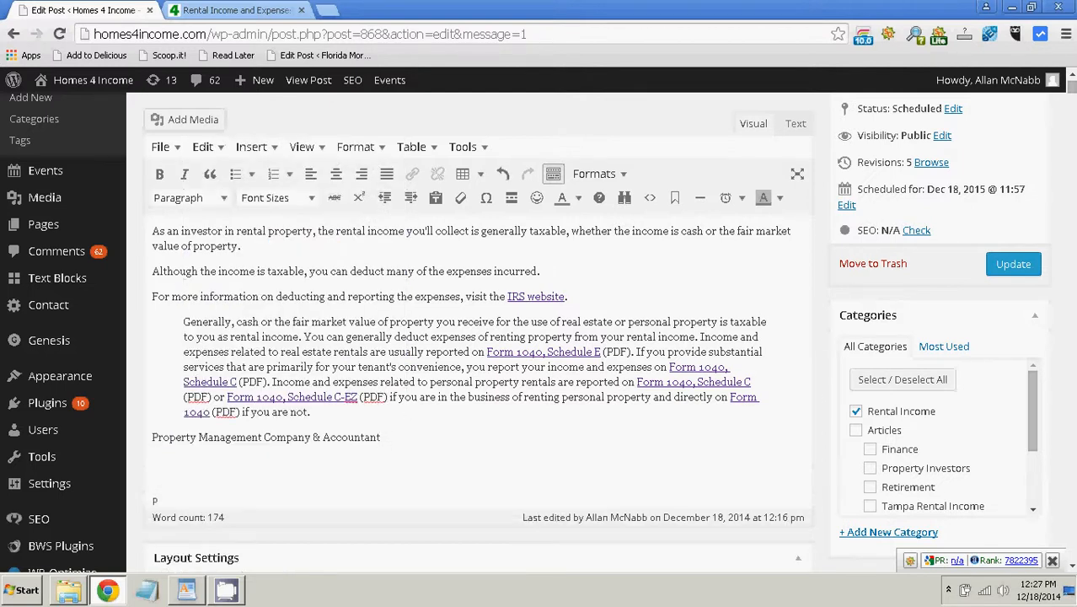
{"action": "key", "text": "BackSpace"}
- Format "Property Management Company & Accountant" as Heading 2 with a new line below it, and check the post's HTML source
{"action": "left_click", "coordinate": [190, 197]}
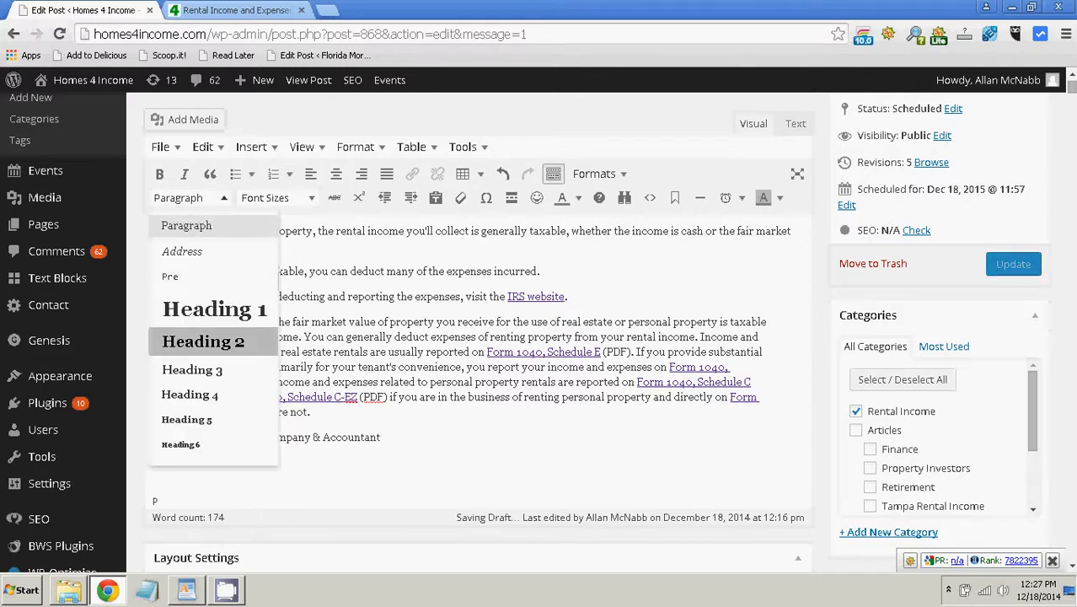
{"action": "left_click", "coordinate": [203, 341]}
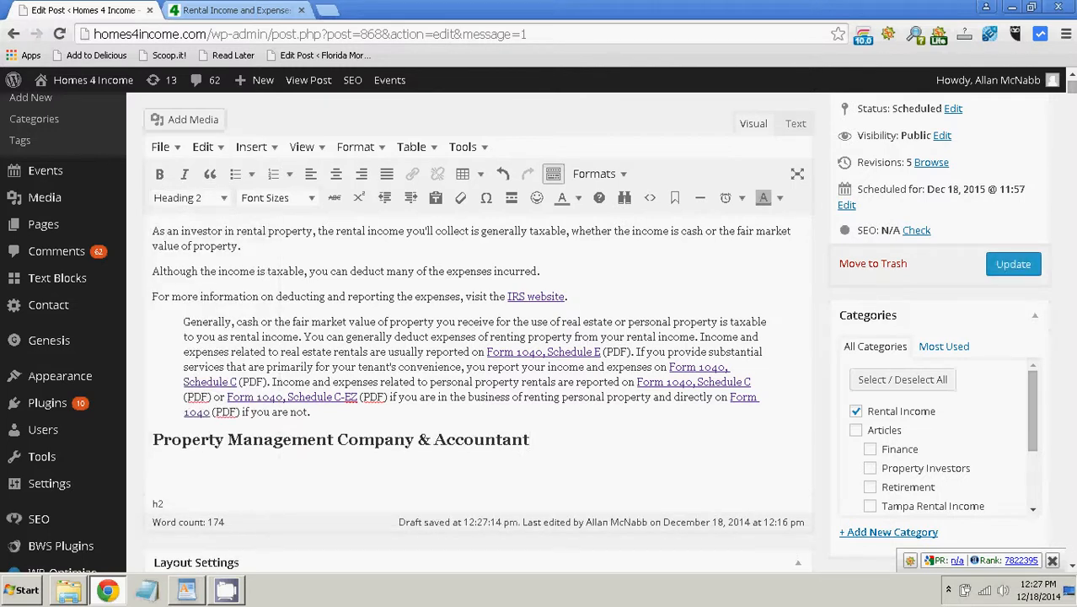
{"action": "key", "text": "Return"}
{"action": "left_click", "coordinate": [795, 123]}
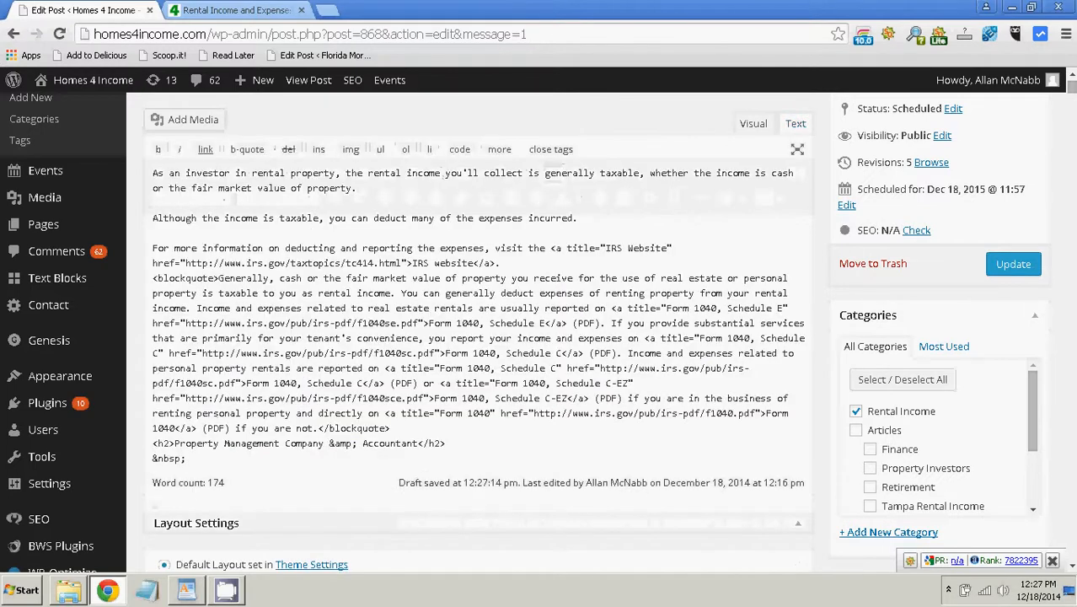
{"action": "scroll", "coordinate": [471, 337], "scroll_direction": "down", "scroll_amount": 1}
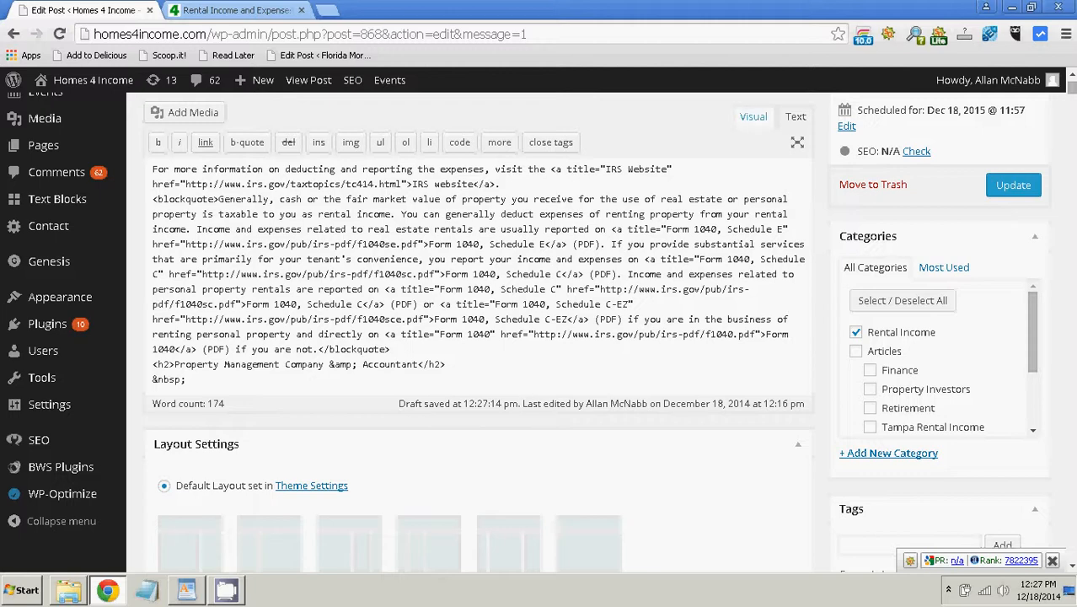
{"action": "left_click", "coordinate": [753, 116]}
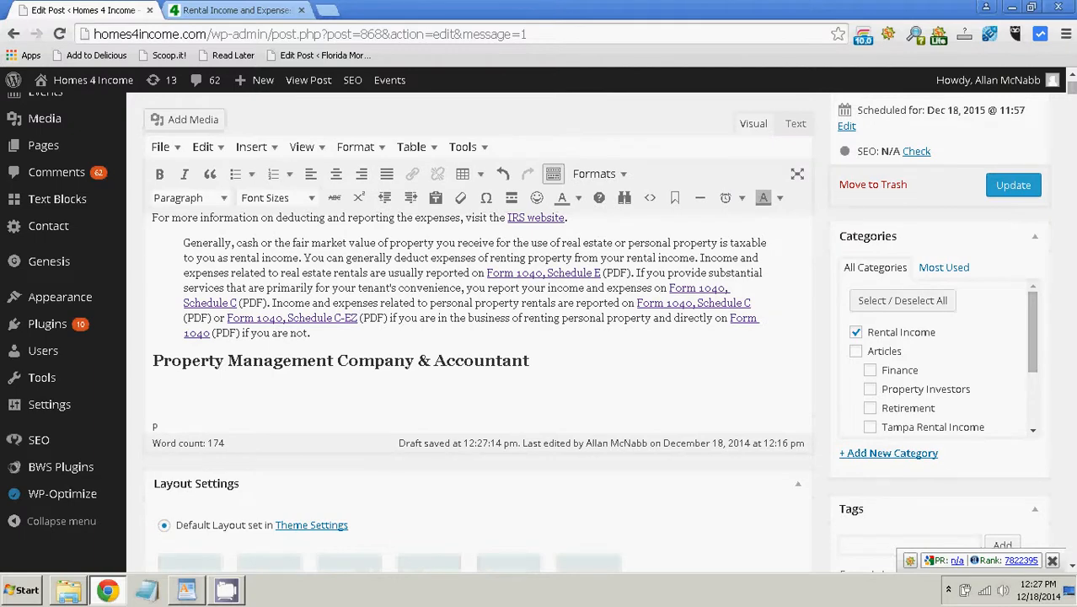
- Copy the three paragraphs under "Property Management Company & Accountant" from WordPad and paste them as plain text below that heading in the WordPress post
{"action": "left_click", "coordinate": [186, 590]}
{"action": "scroll", "coordinate": [375, 313], "scroll_direction": "down", "scroll_amount": 1}
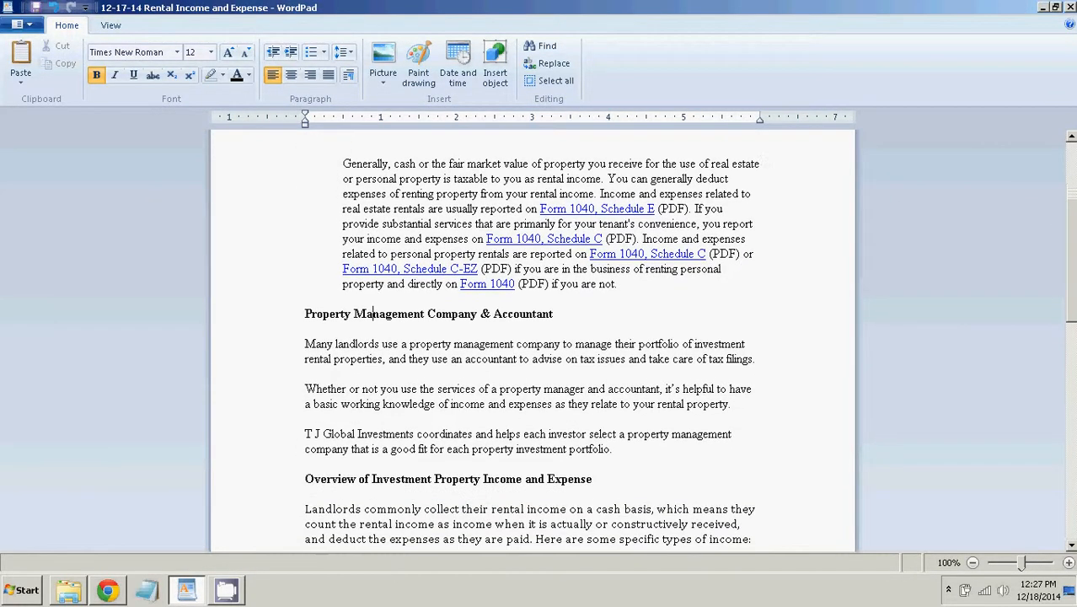
{"action": "left_click_drag", "start_coordinate": [303, 343], "coordinate": [612, 449]}
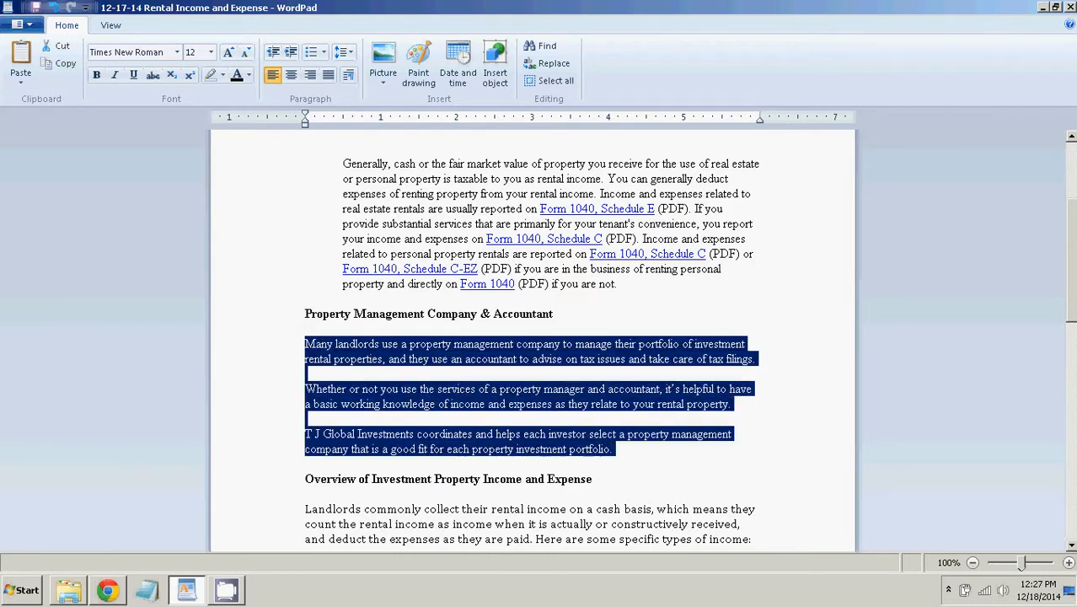
{"action": "right_click", "coordinate": [598, 447]}
{"action": "left_click", "coordinate": [627, 474]}
{"action": "left_click", "coordinate": [107, 590]}
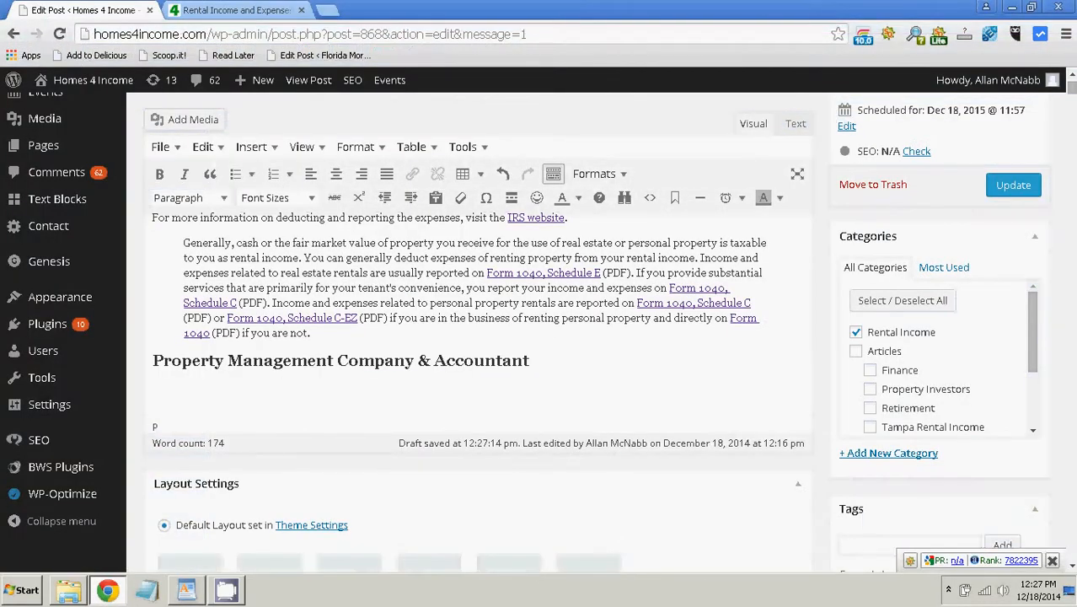
{"action": "right_click", "coordinate": [162, 387]}
{"action": "left_click", "coordinate": [226, 268]}
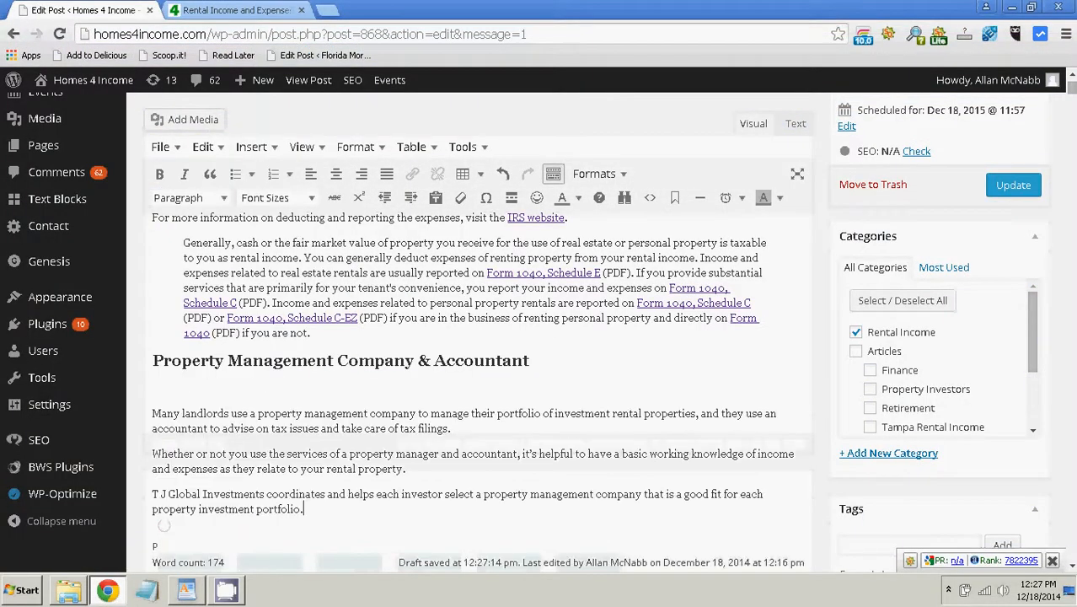
- Remove the empty line above the "Many landlords" paragraph and start a new line after the T J Global Investments paragraph
{"action": "left_click", "coordinate": [155, 388]}
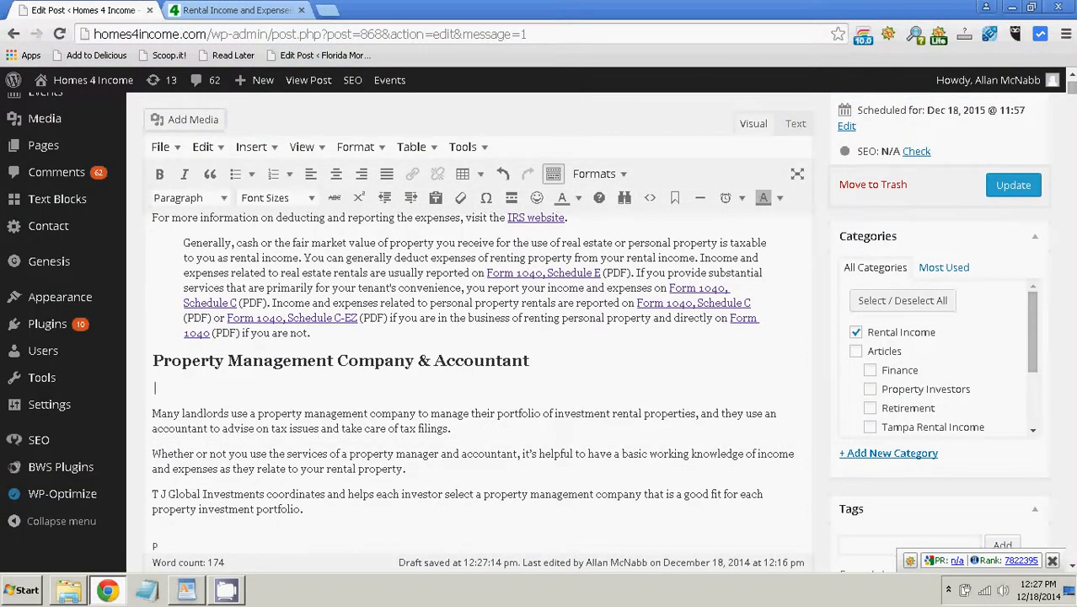
{"action": "left_click", "coordinate": [153, 413]}
{"action": "key", "text": "BackSpace"}
{"action": "scroll", "coordinate": [472, 337], "scroll_direction": "down", "scroll_amount": 2}
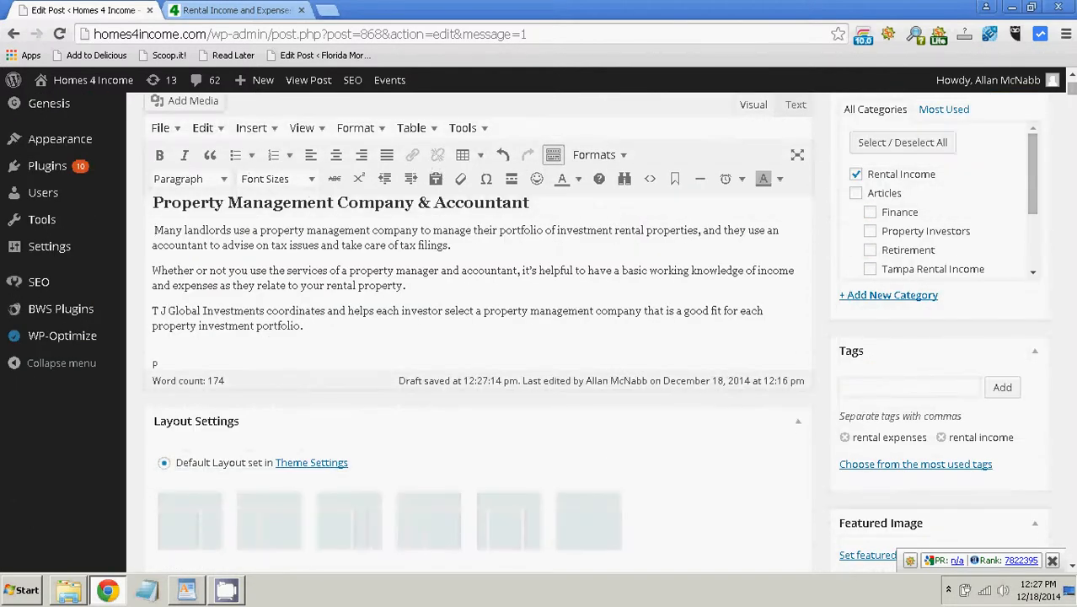
{"action": "key", "text": "Return"}
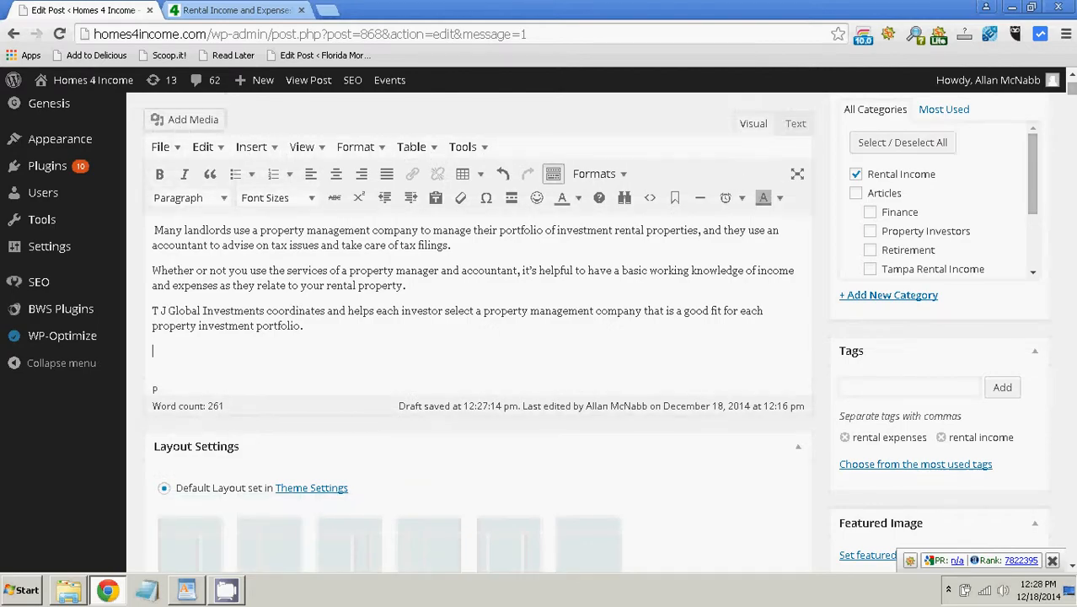
{"action": "scroll", "coordinate": [472, 337], "scroll_direction": "up", "scroll_amount": 2}
{"action": "scroll", "coordinate": [472, 337], "scroll_direction": "down", "scroll_amount": 2}
- Copy the heading "Overview of Investment Property Income and Expense" from WordPad and paste it as plain text on the post's new line
{"action": "key", "text": "alt+Tab"}
{"action": "scroll", "coordinate": [533, 339], "scroll_direction": "down", "scroll_amount": 3}
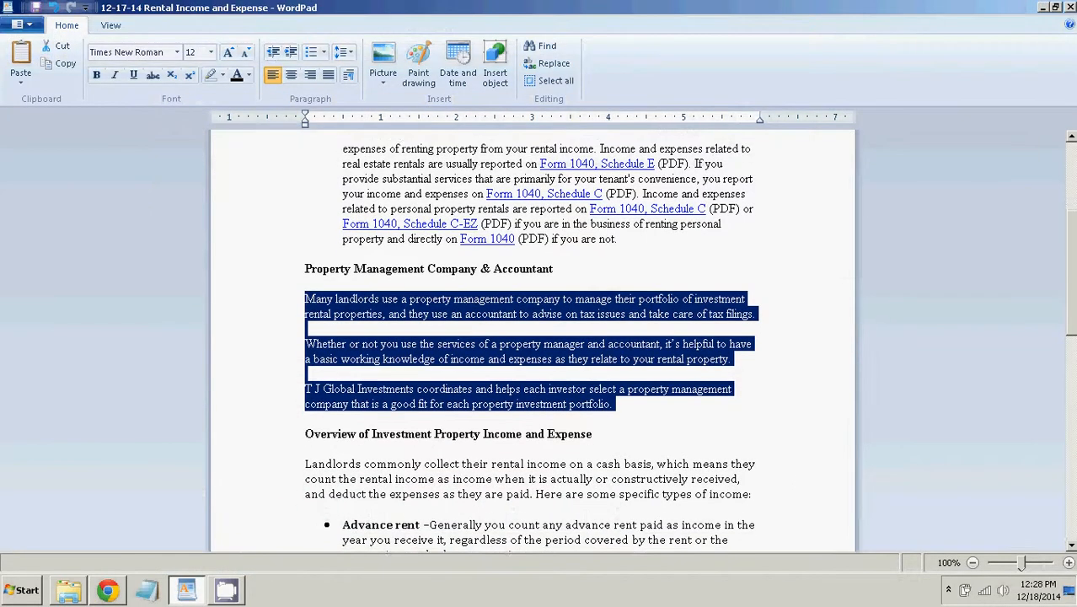
{"action": "left_click", "coordinate": [592, 344]}
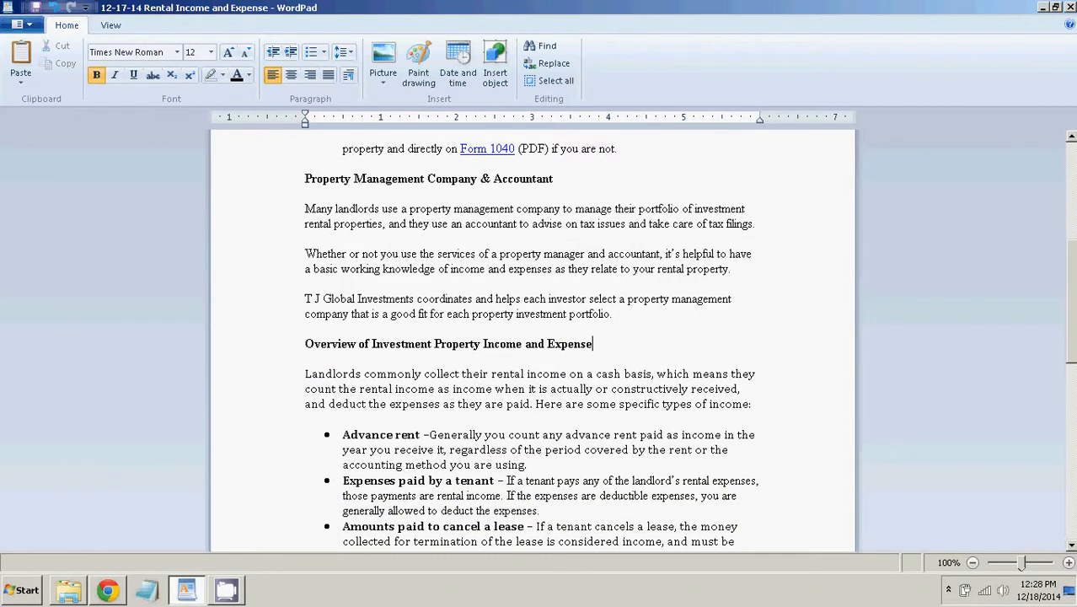
{"action": "key", "text": "shift+Home"}
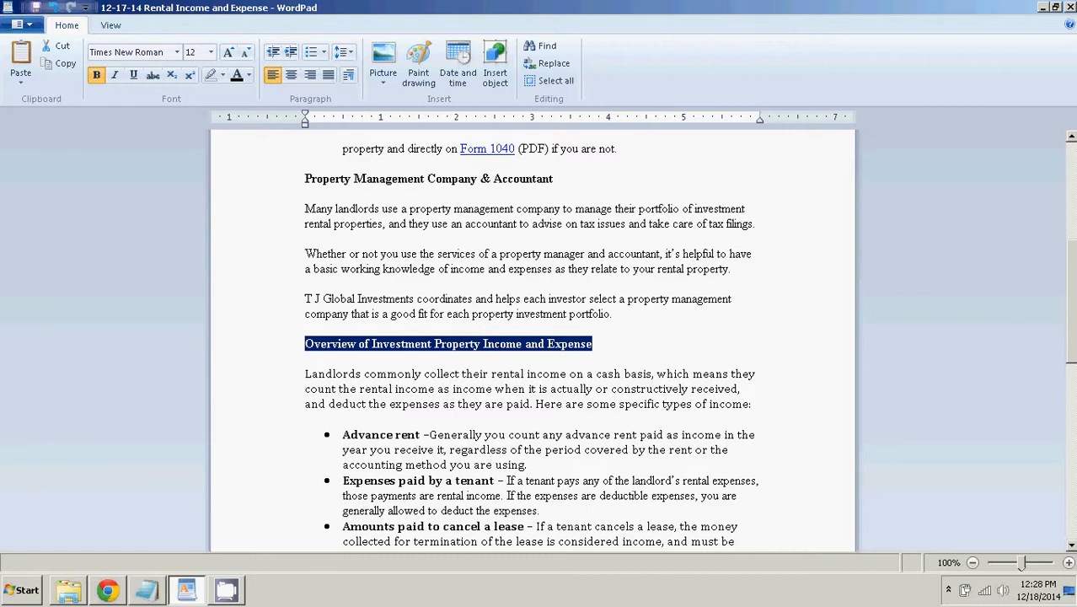
{"action": "left_click", "coordinate": [108, 589]}
{"action": "right_click", "coordinate": [177, 352]}
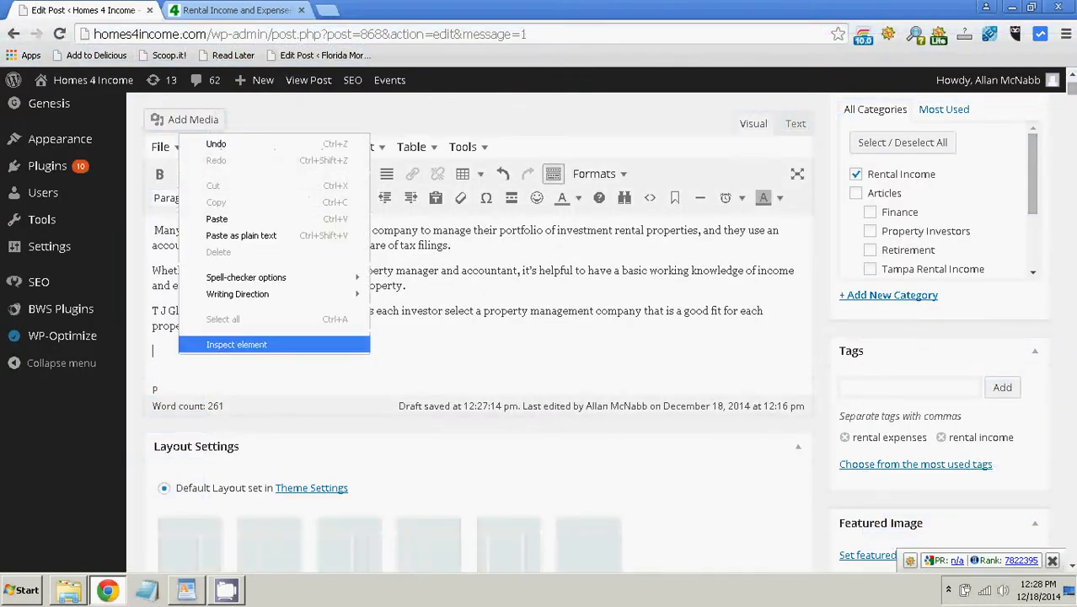
{"action": "left_click", "coordinate": [245, 233]}
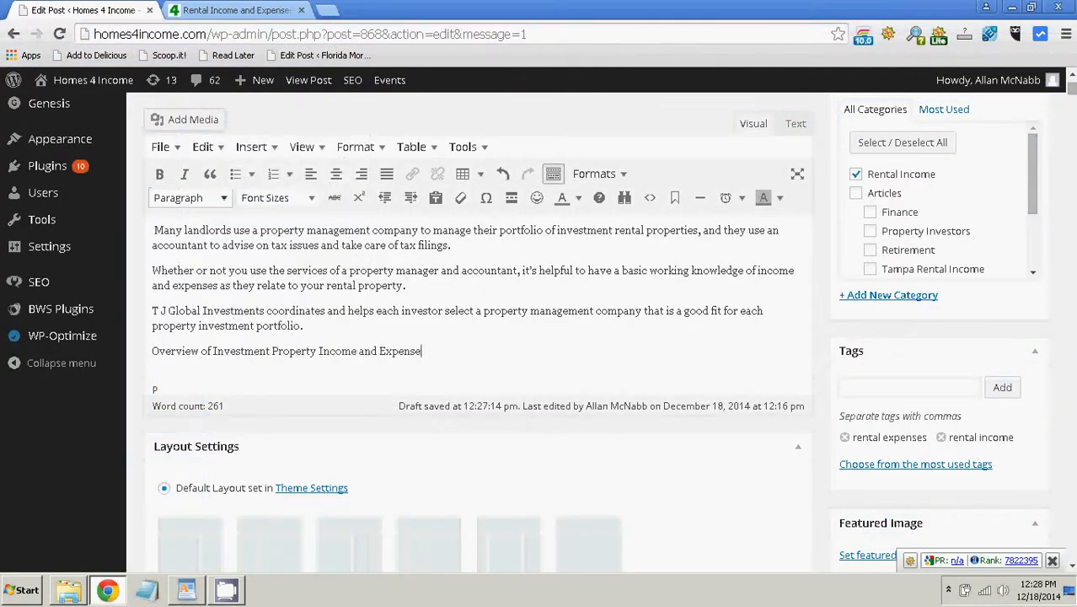
- Format "Overview of Investment Property Income and Expense" as Heading 2 and start a new paragraph below it
{"action": "left_click", "coordinate": [189, 197]}
{"action": "left_click", "coordinate": [203, 341]}
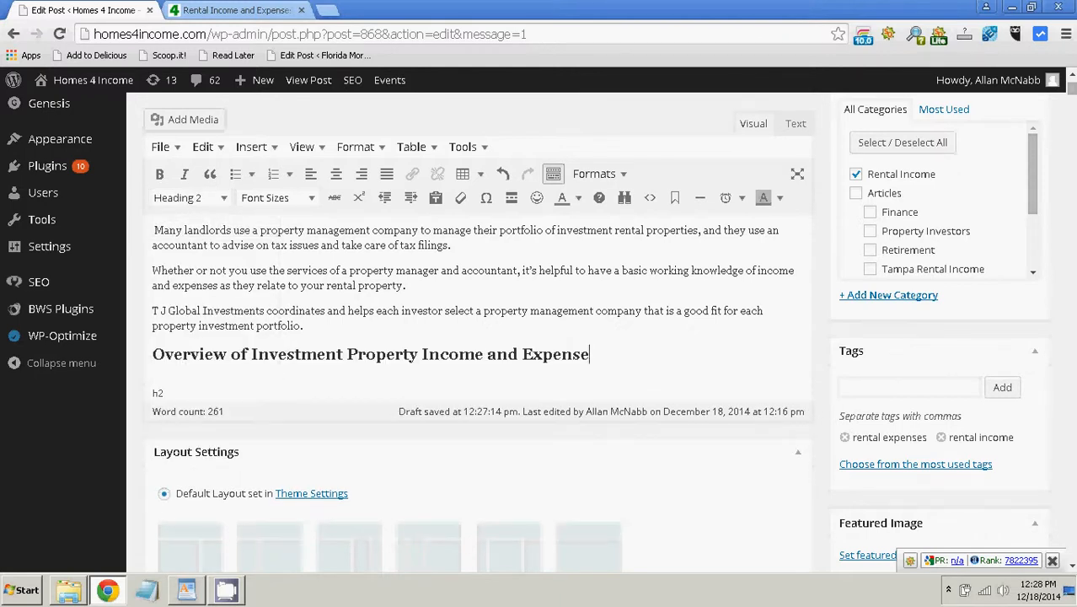
{"action": "key", "text": "Return"}
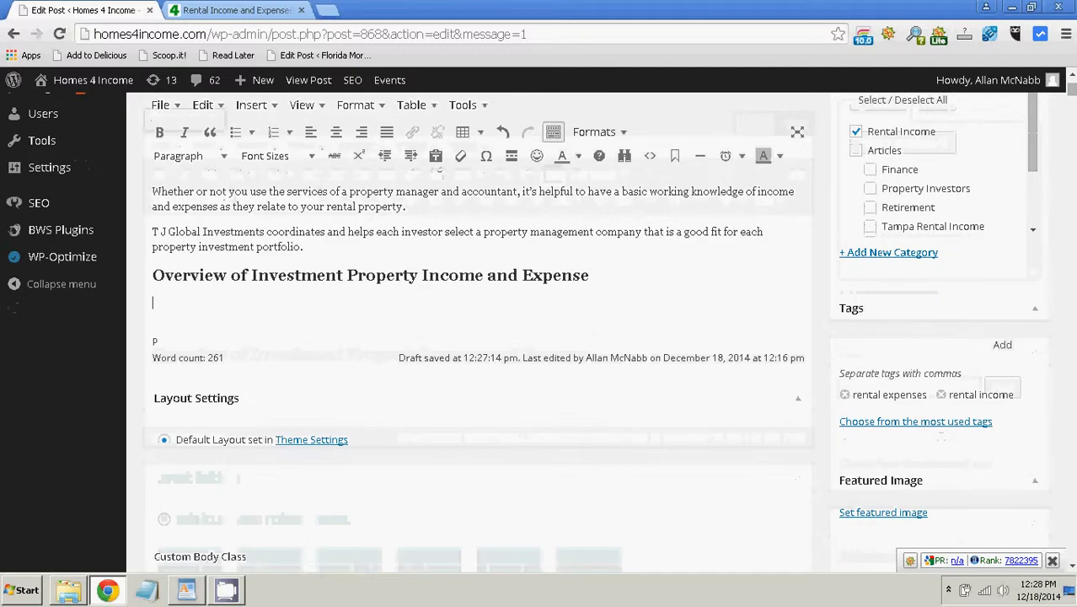
- Copy the "Landlords commonly collect their rental income" paragraph from WordPad and paste it under the Overview heading in the WordPress post
{"action": "key", "text": "alt+Tab"}
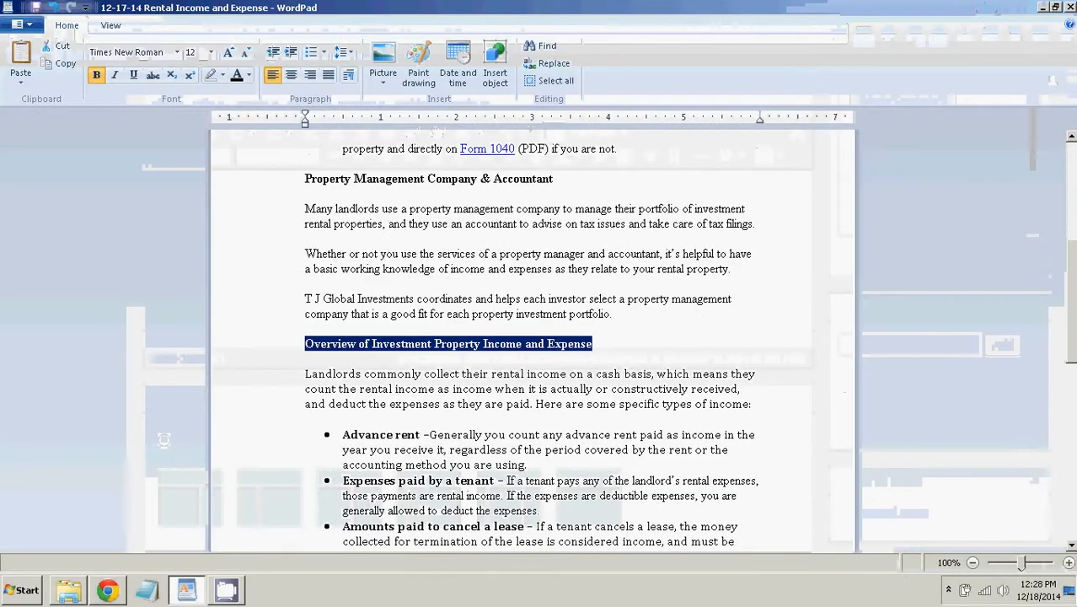
{"action": "scroll", "coordinate": [533, 340], "scroll_direction": "down", "scroll_amount": 5}
{"action": "scroll", "coordinate": [532, 340], "scroll_direction": "down", "scroll_amount": 6}
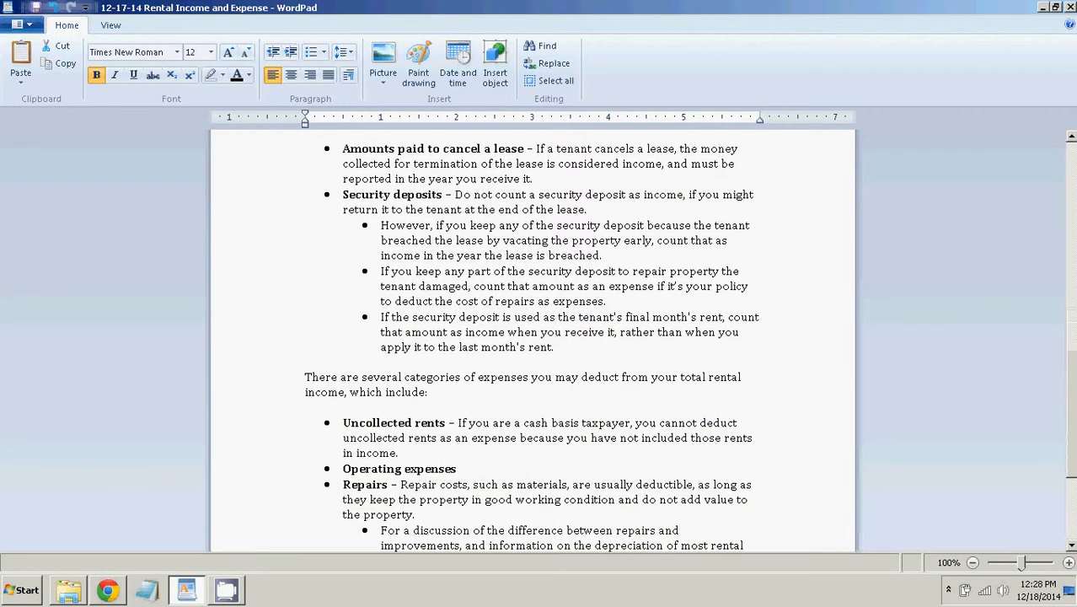
{"action": "scroll", "coordinate": [532, 340], "scroll_direction": "up", "scroll_amount": 12}
{"action": "scroll", "coordinate": [532, 340], "scroll_direction": "down", "scroll_amount": 2}
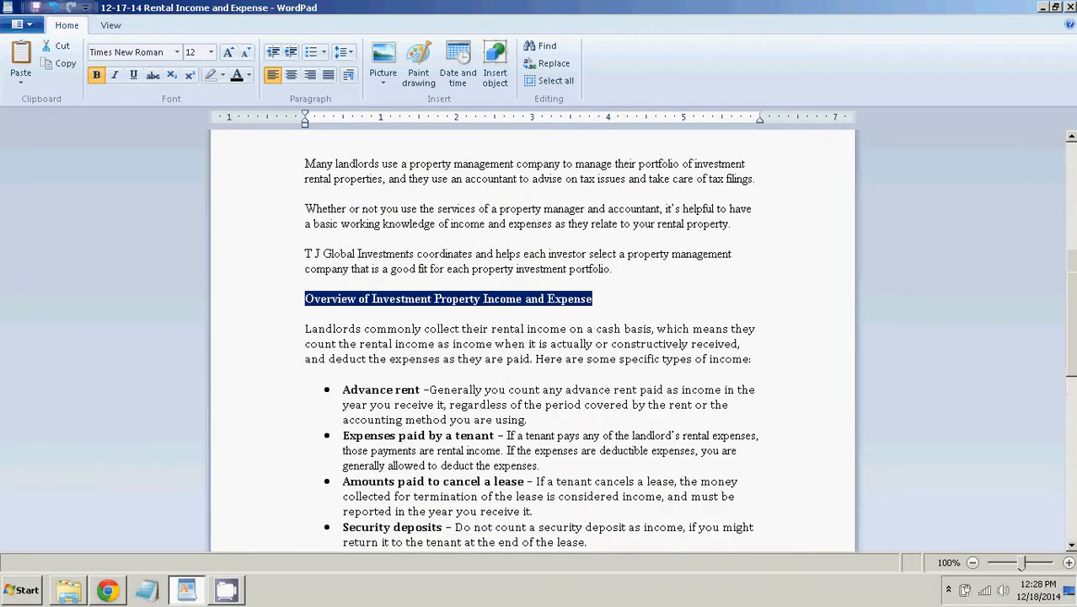
{"action": "left_click_drag", "start_coordinate": [305, 328], "coordinate": [750, 358]}
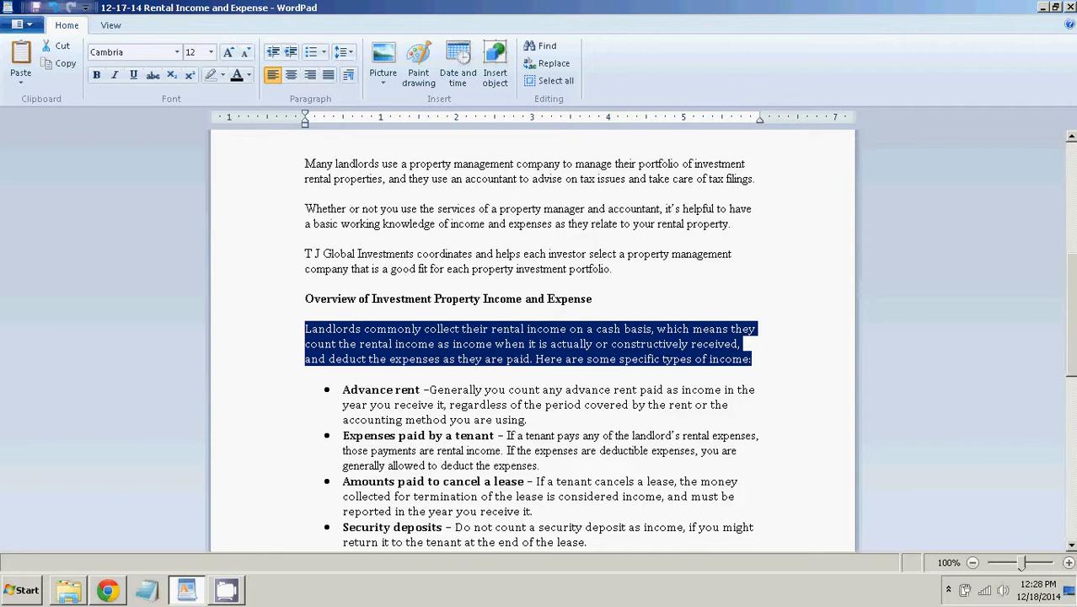
{"action": "left_click", "coordinate": [107, 590]}
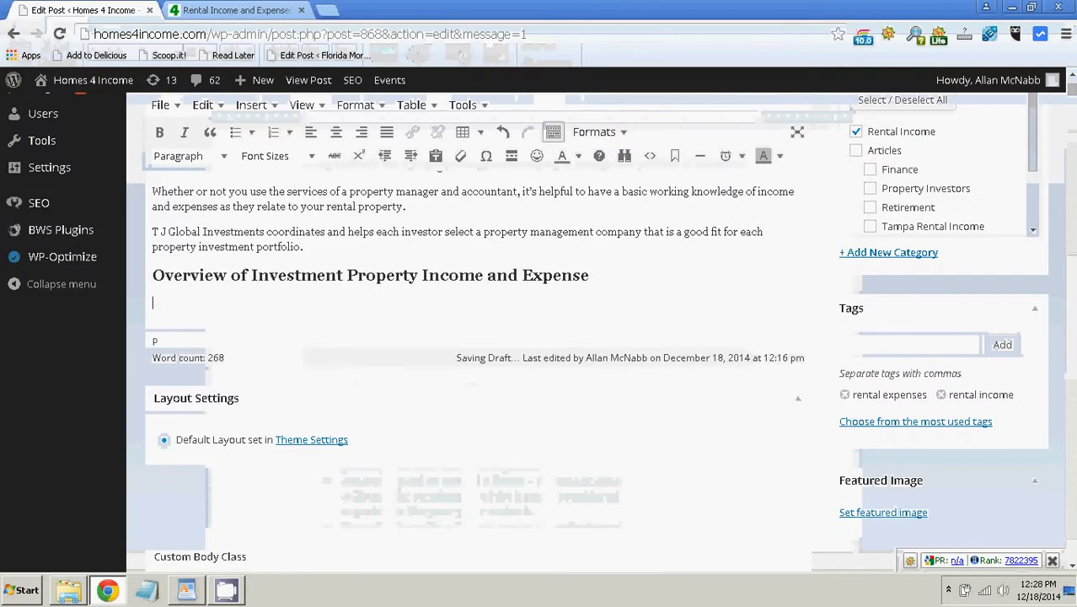
{"action": "right_click", "coordinate": [194, 304]}
{"action": "left_click", "coordinate": [234, 392]}
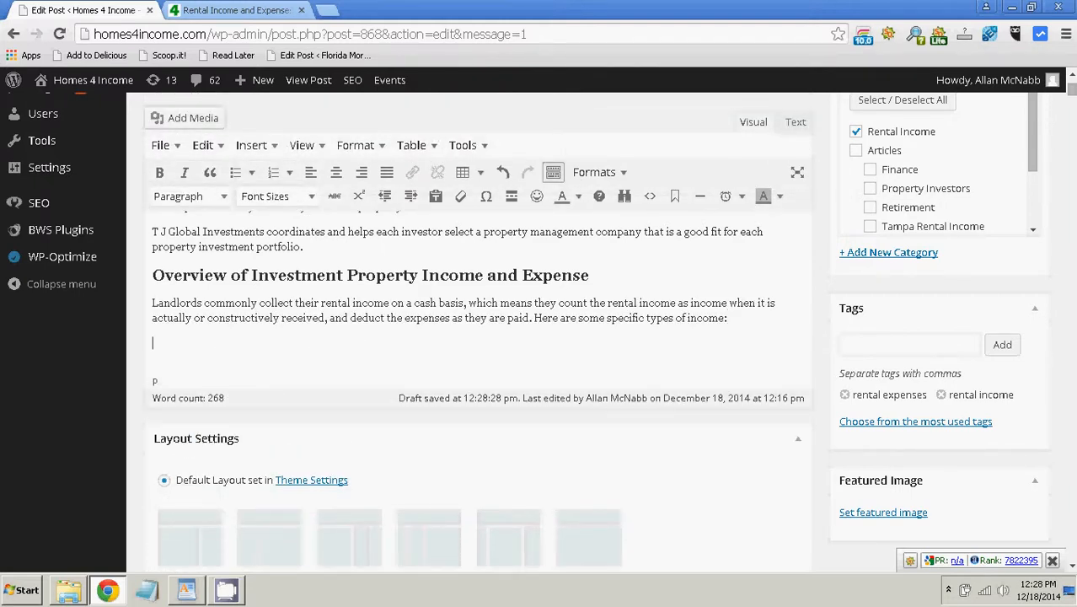
- Copy the four top-level bullets from "Advance rent" through "Security deposits" in the WordPad article, without the nested bullets
{"action": "left_click", "coordinate": [186, 590]}
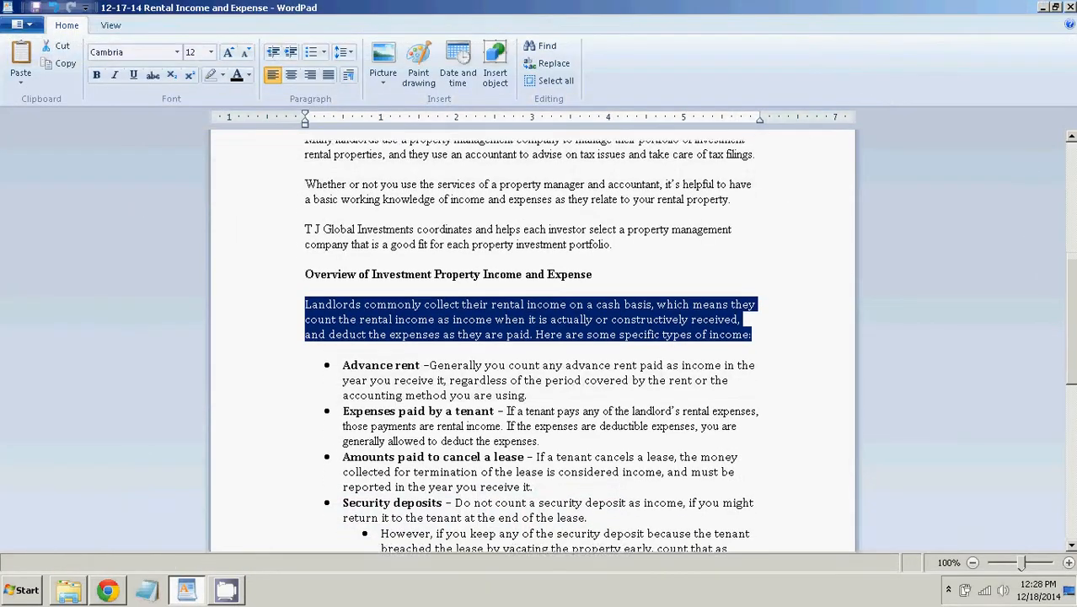
{"action": "scroll", "coordinate": [532, 336], "scroll_direction": "down", "scroll_amount": 2}
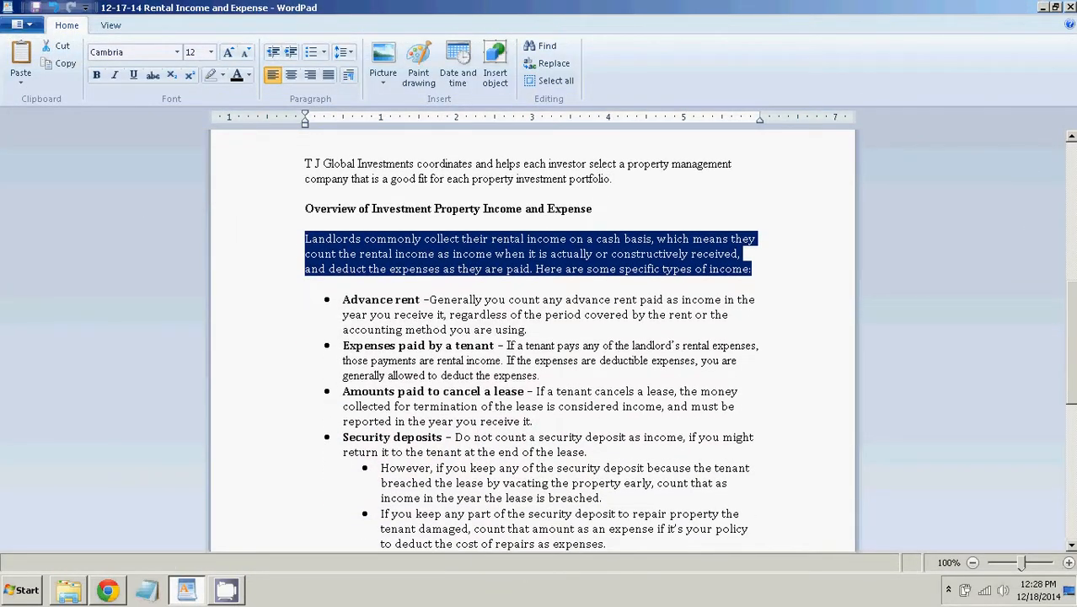
{"action": "left_click_drag", "start_coordinate": [588, 451], "coordinate": [342, 299]}
{"action": "right_click", "coordinate": [363, 302]}
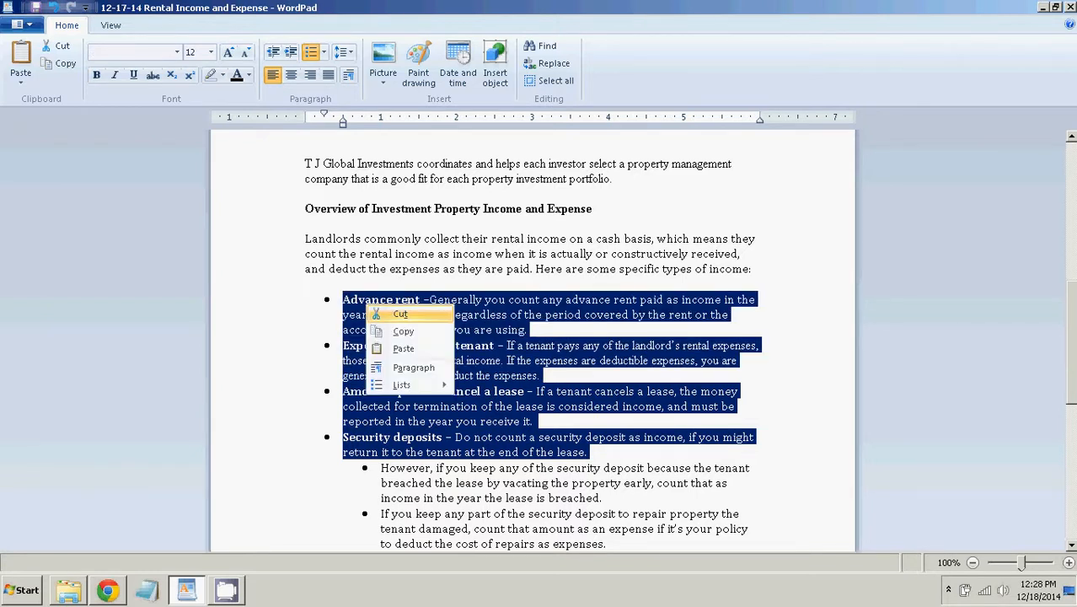
{"action": "left_click", "coordinate": [389, 330]}
{"action": "left_click", "coordinate": [599, 437]}
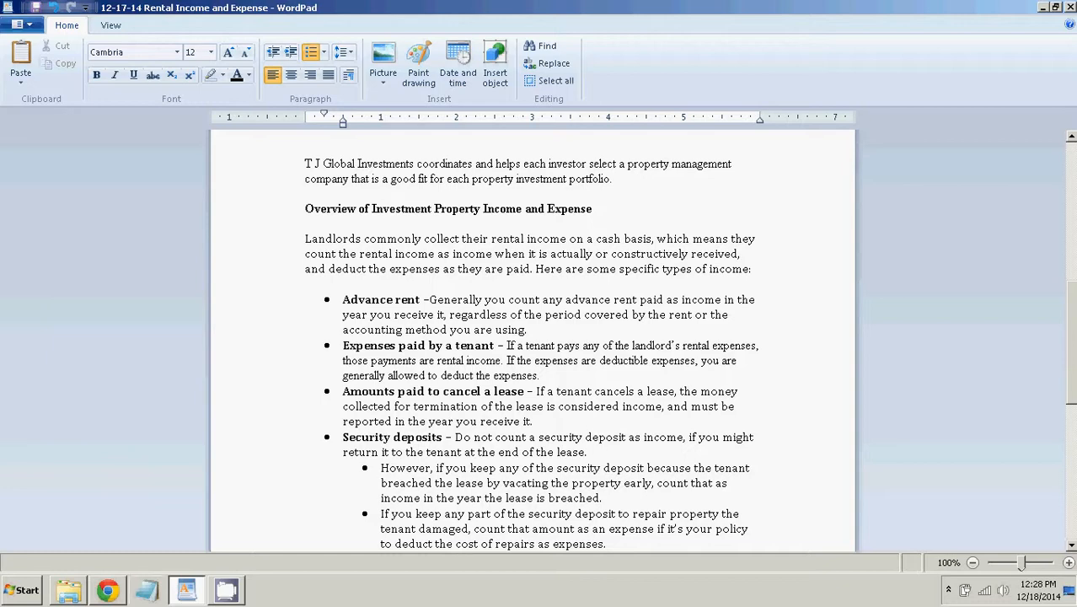
- Paste the copied income types below the Landlords paragraph in the WordPress post and apply bulleted list formatting
{"action": "left_click", "coordinate": [108, 589]}
{"action": "right_click", "coordinate": [195, 342]}
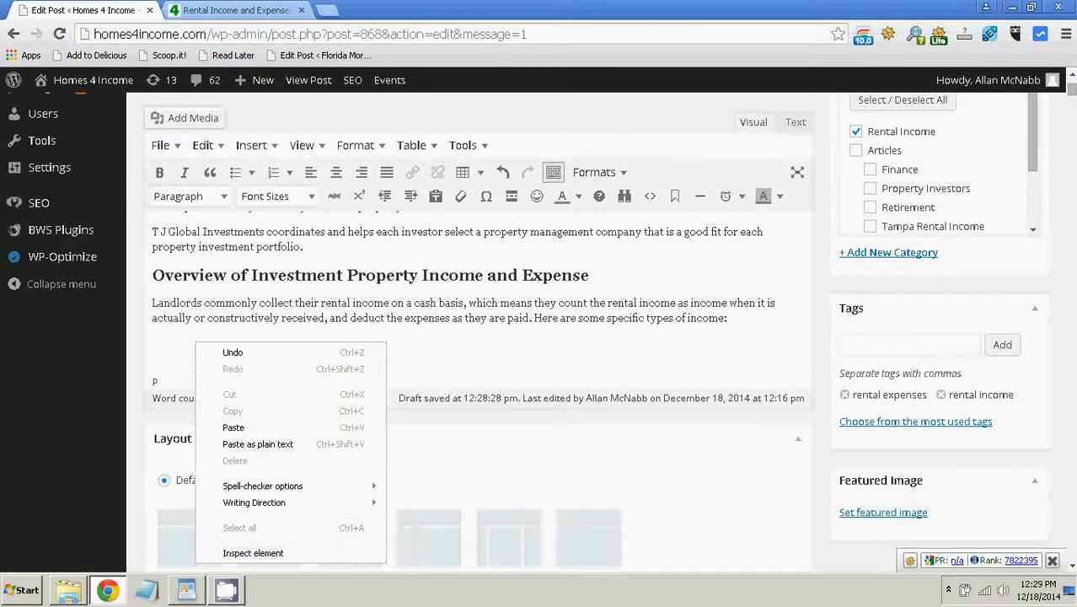
{"action": "left_click", "coordinate": [233, 427]}
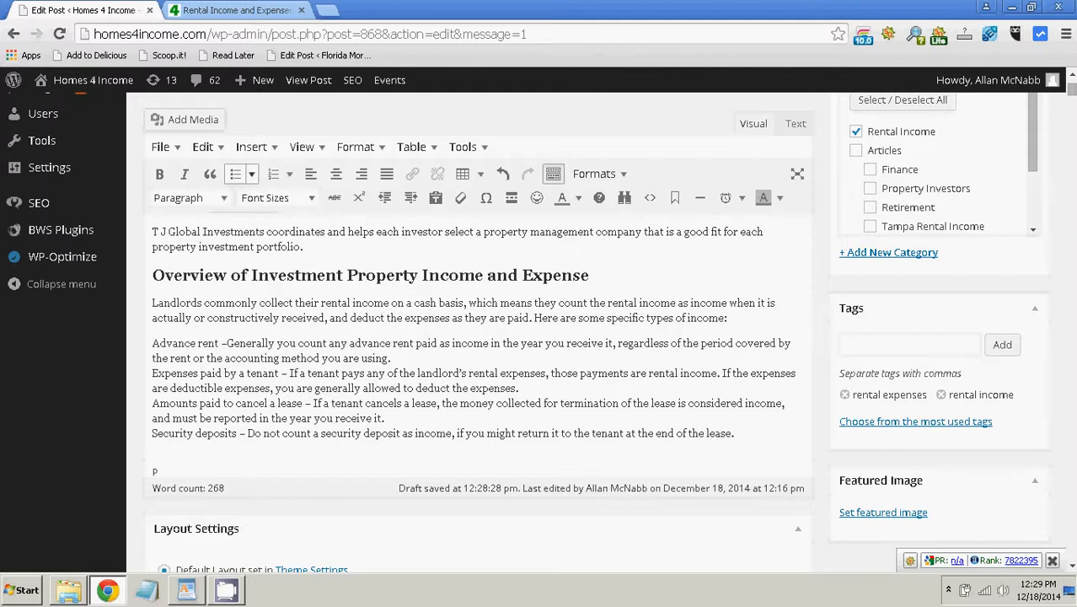
{"action": "left_click", "coordinate": [235, 173]}
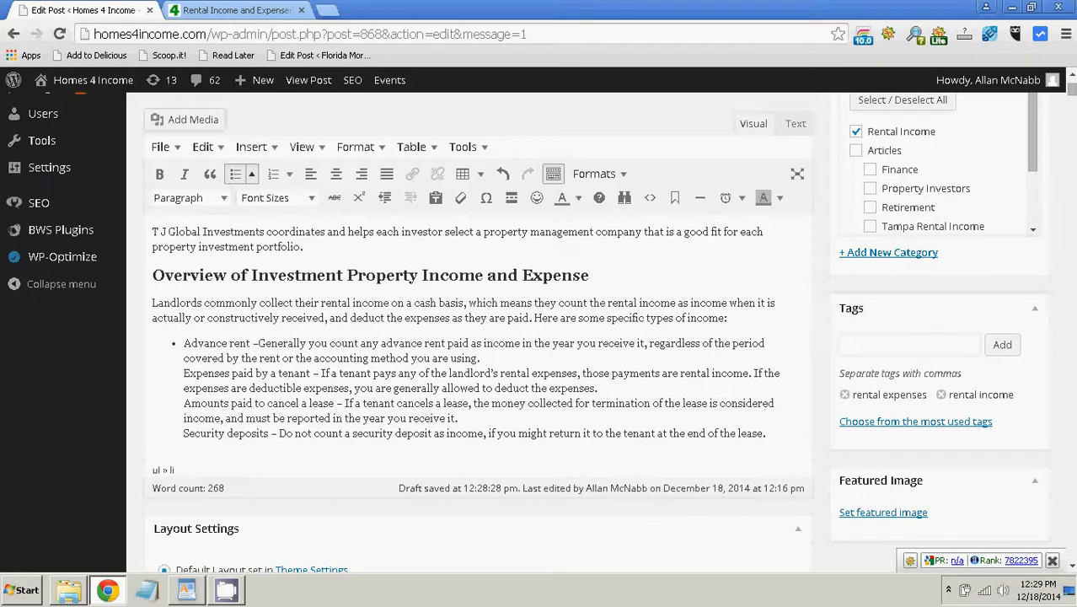
- Split the pasted income types into four separate bullets: Advance rent, Expenses paid by a tenant, Amounts paid to cancel a lease, and Security deposits
{"action": "key", "text": "Return"}
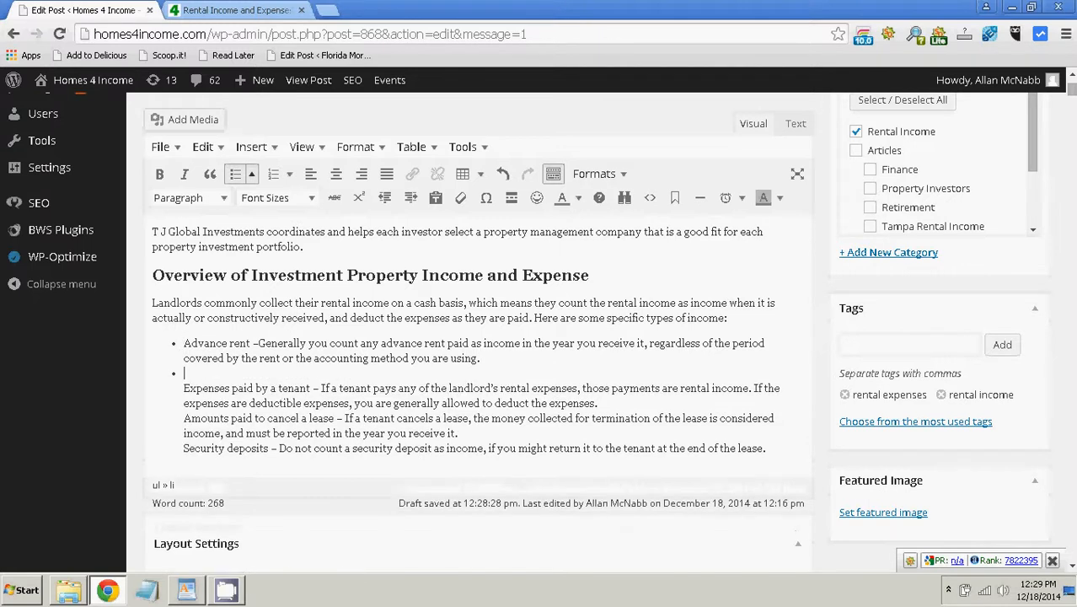
{"action": "key", "text": "Delete"}
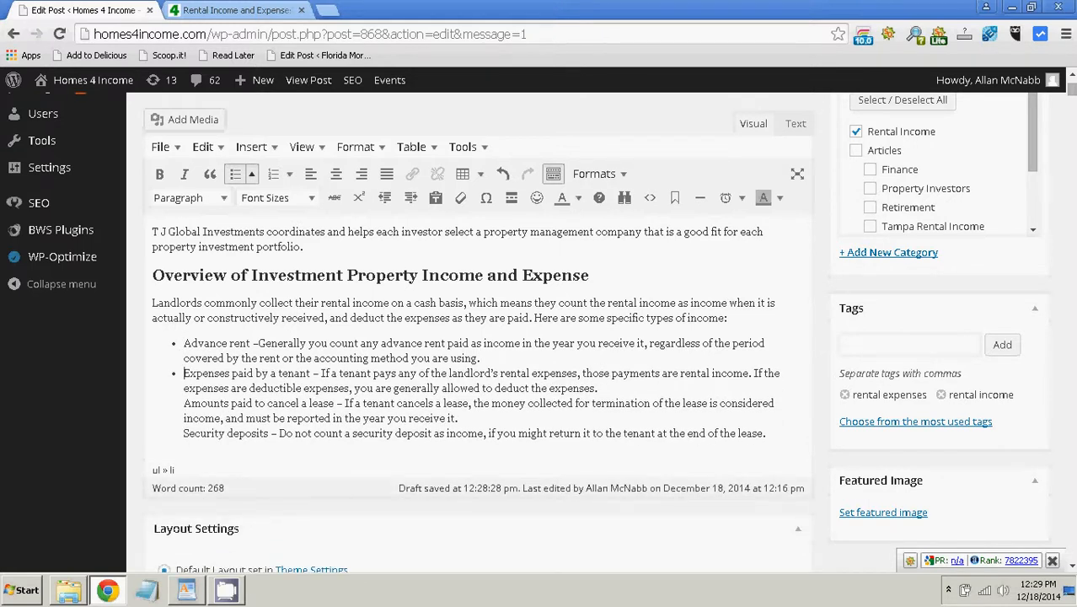
{"action": "key", "text": "Down"}
{"action": "key", "text": "Return"}
{"action": "key", "text": "Delete"}
{"action": "key", "text": "Down"}
{"action": "key", "text": "End"}
{"action": "key", "text": "Delete"}
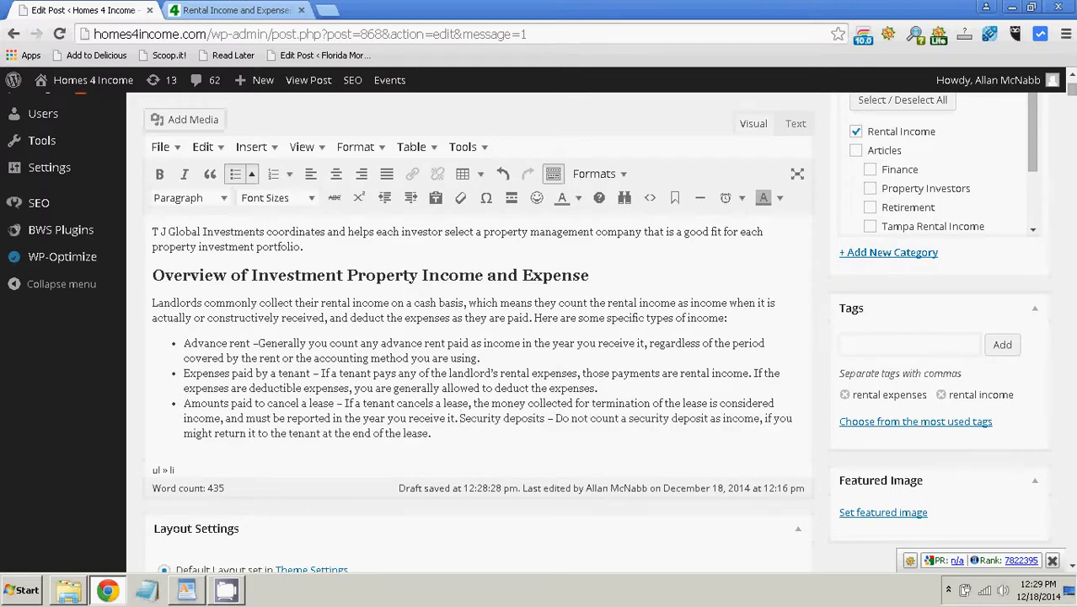
{"action": "key", "text": "Return"}
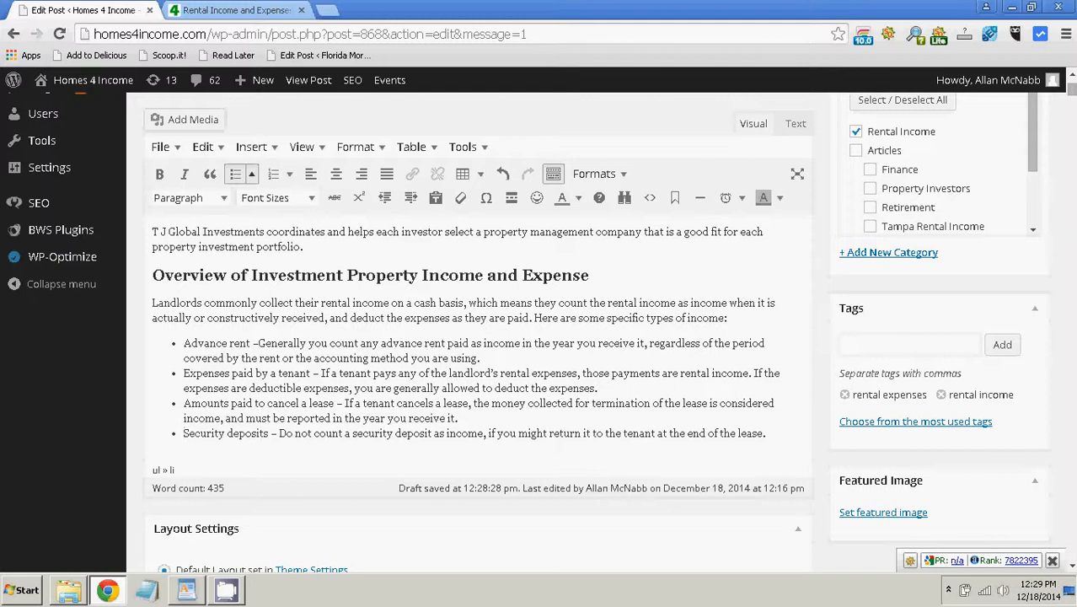
- Try to format "Advance rent" in the first bullet as Heading 3, and undo the change
{"action": "left_click", "coordinate": [185, 342]}
{"action": "left_click_drag", "start_coordinate": [184, 343], "coordinate": [251, 343]}
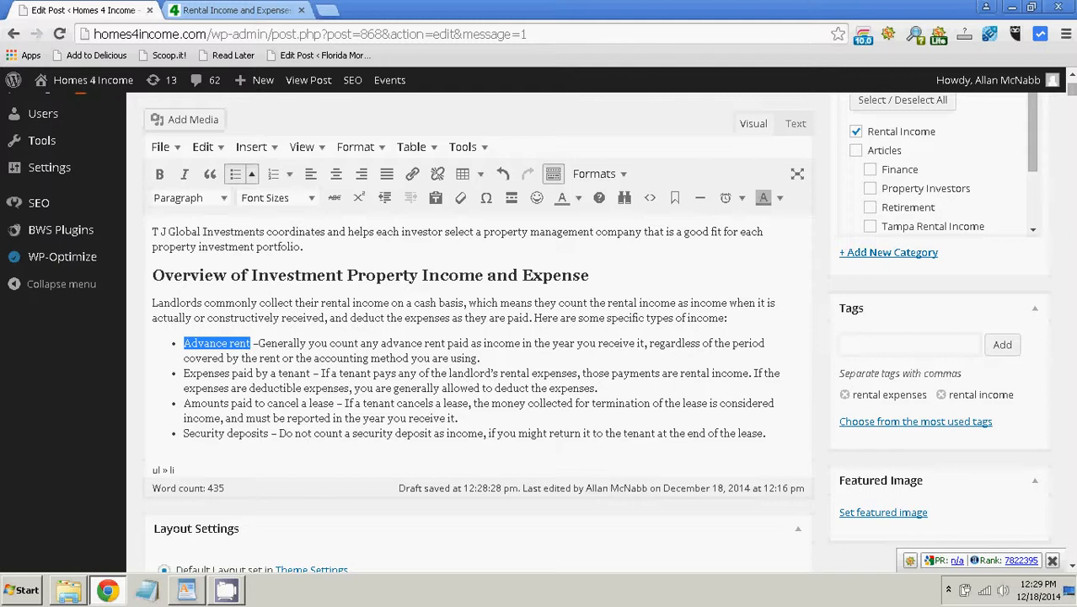
{"action": "left_click", "coordinate": [189, 198]}
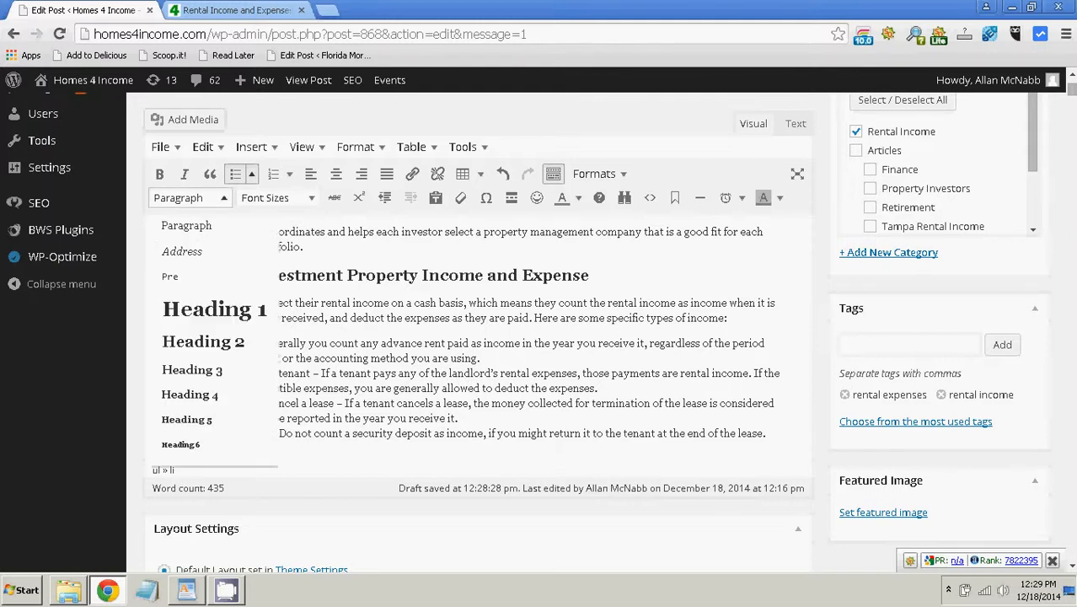
{"action": "left_click", "coordinate": [187, 369]}
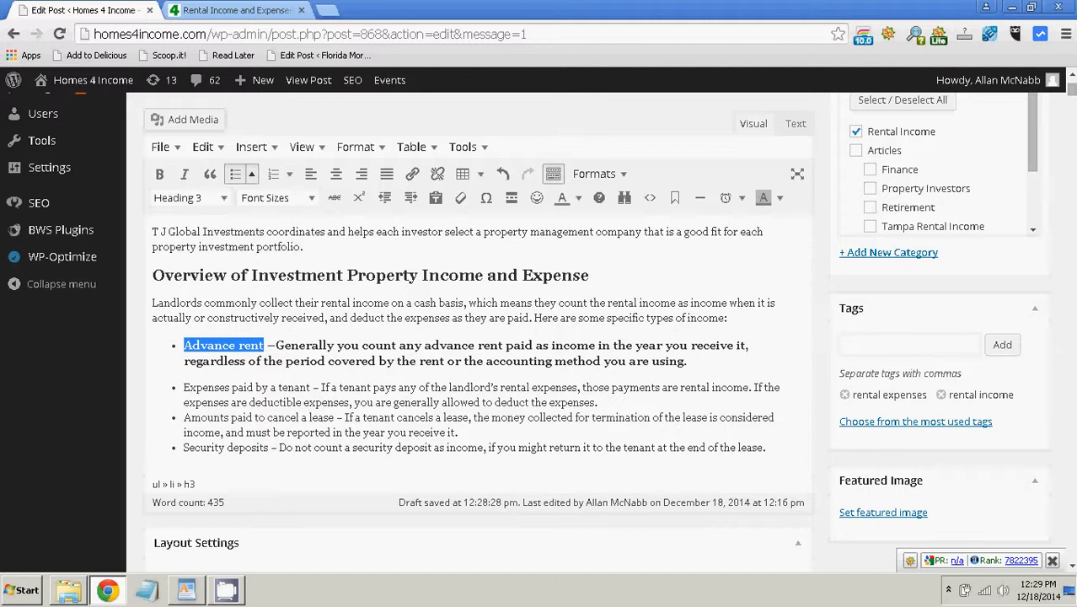
{"action": "key", "text": "ctrl+z"}
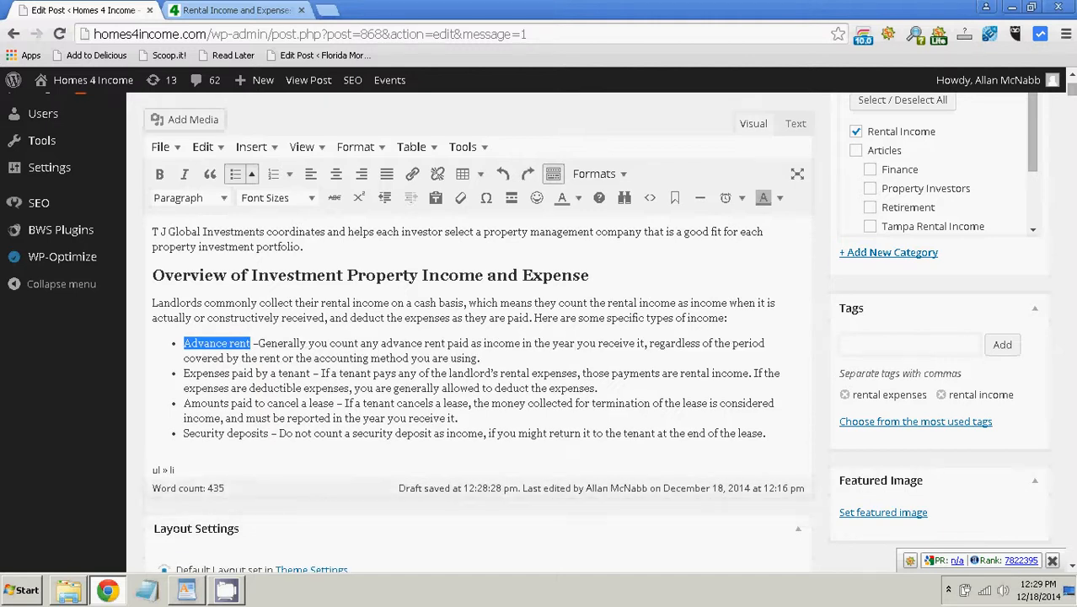
- Bold the lead phrases "Advance rent", "Expenses paid by a tenant", "Amounts paid to cancel a lease" and "Security deposits" in the bulleted list
{"action": "key", "text": "ctrl+b"}
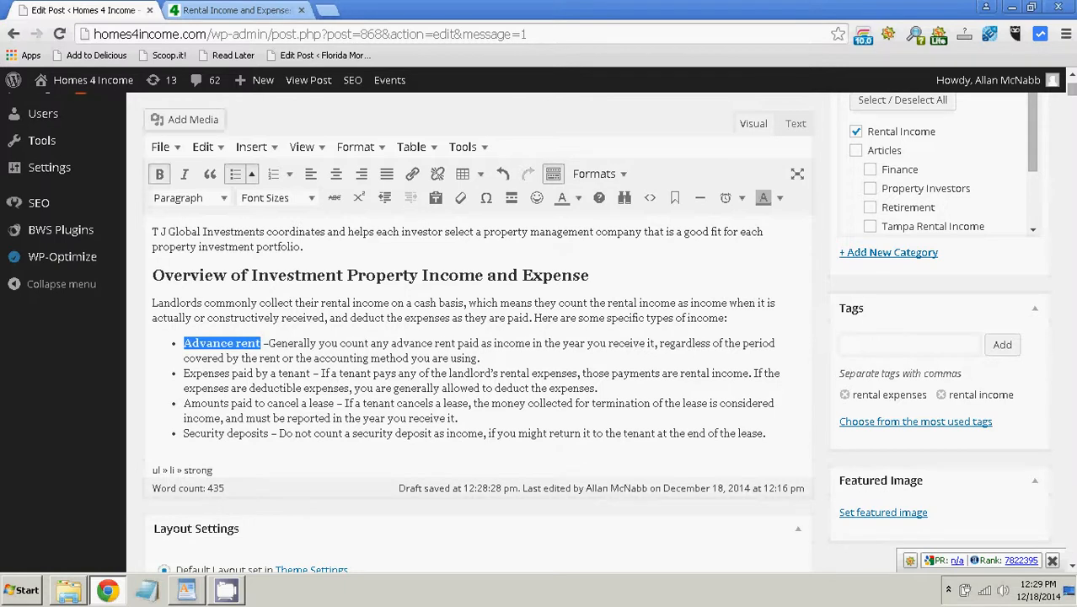
{"action": "left_click", "coordinate": [185, 373]}
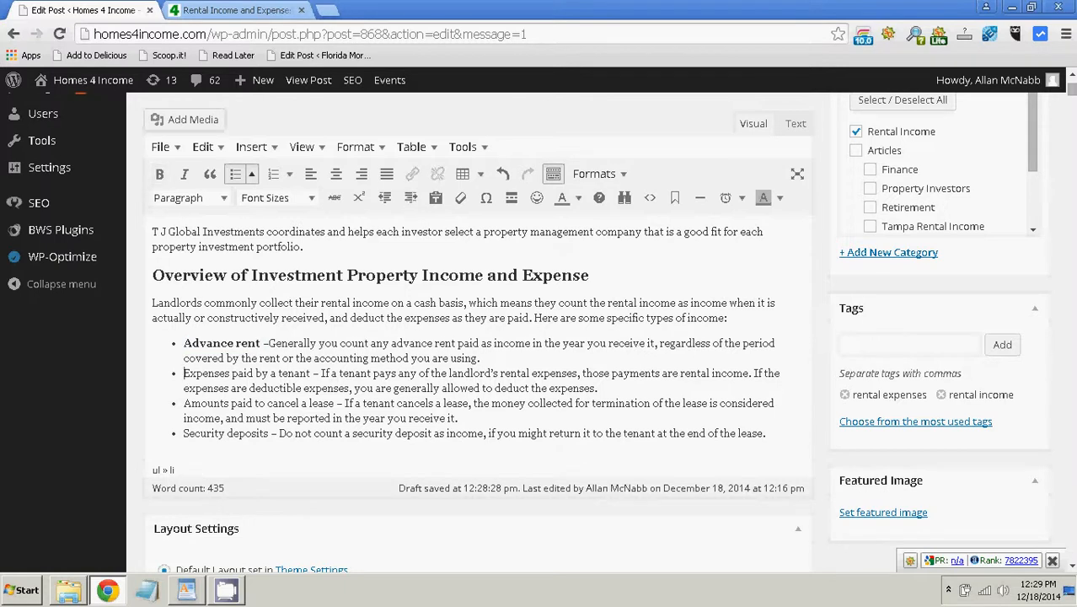
{"action": "left_click_drag", "start_coordinate": [184, 373], "coordinate": [310, 373]}
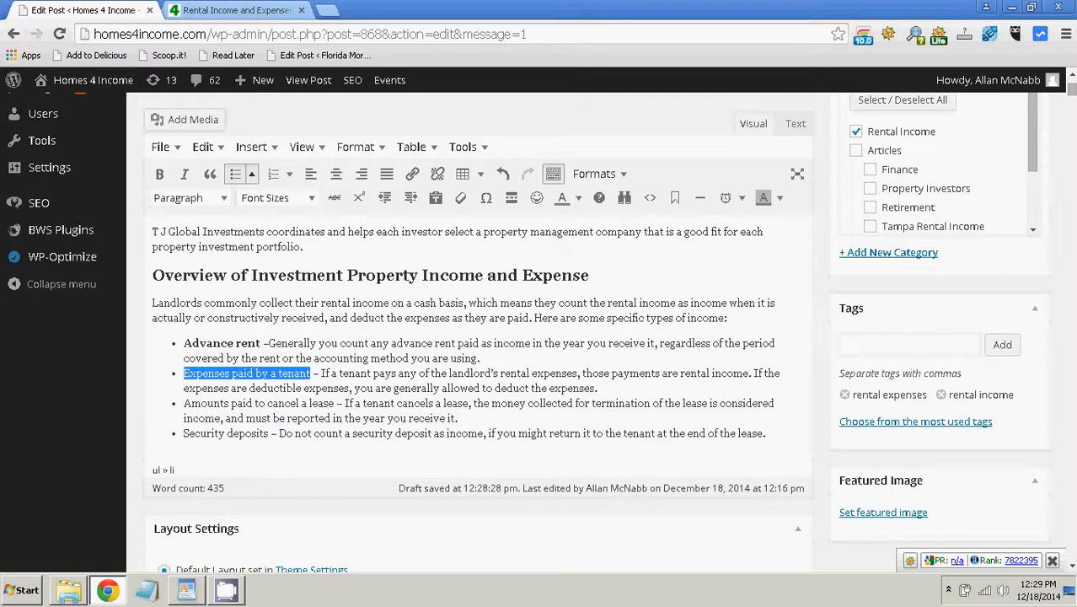
{"action": "key", "text": "ctrl+b"}
{"action": "left_click_drag", "start_coordinate": [184, 403], "coordinate": [334, 404]}
{"action": "key", "text": "ctrl+b"}
{"action": "left_click", "coordinate": [184, 433]}
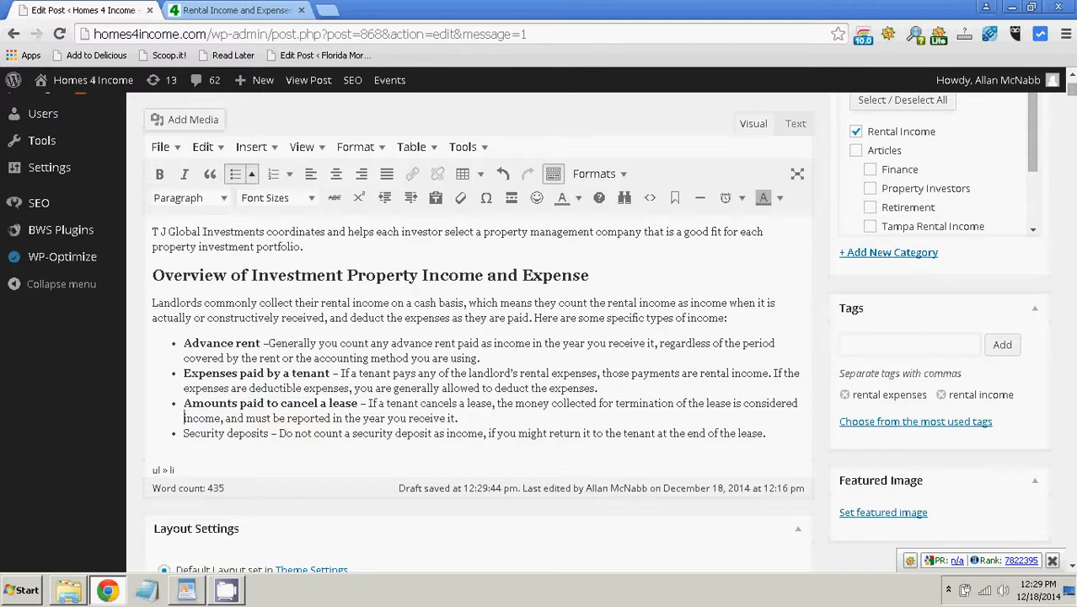
{"action": "left_click_drag", "start_coordinate": [184, 433], "coordinate": [269, 433]}
{"action": "key", "text": "ctrl+b"}
- End the bulleted list after the Security deposits item and start a normal paragraph below it
{"action": "left_click", "coordinate": [779, 433]}
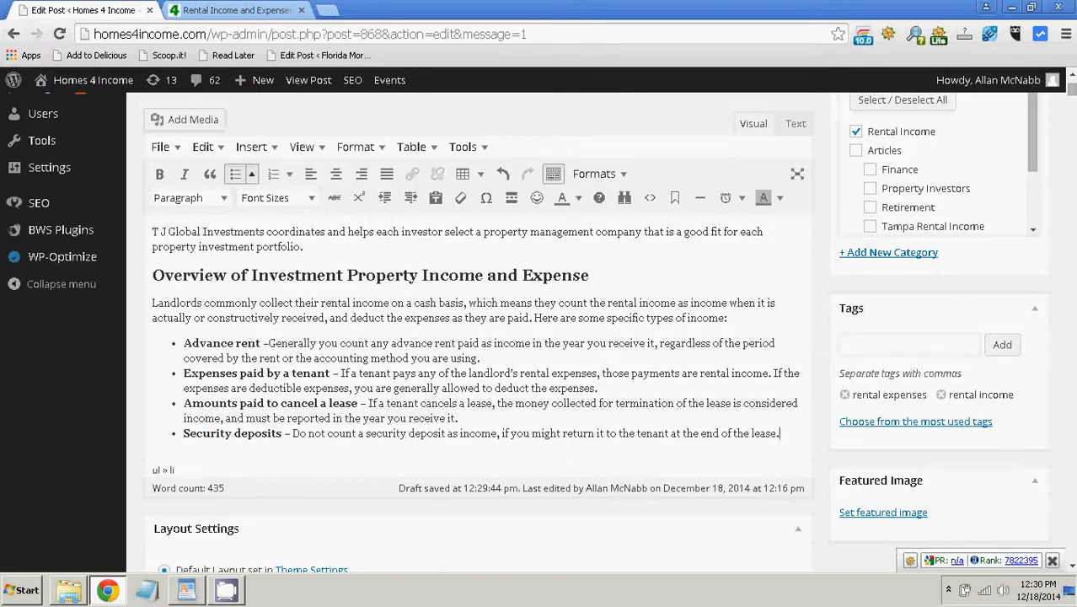
{"action": "key", "text": "Return"}
{"action": "key", "text": "Return"}
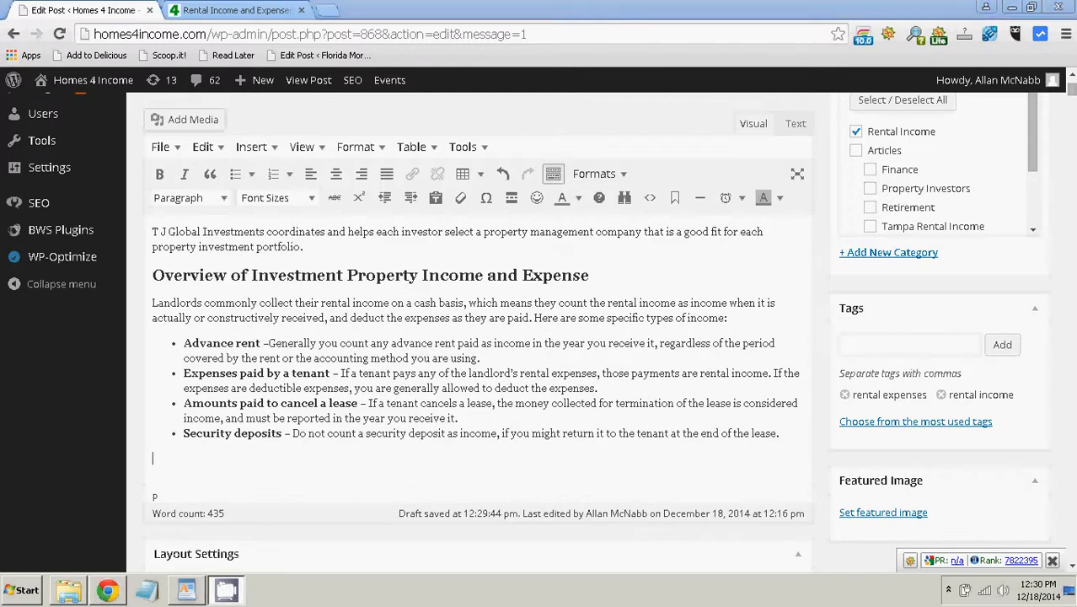
- Copy the three nested bullets under "Security deposits" from the WordPad article
{"action": "key", "text": "alt+Tab"}
{"action": "scroll", "coordinate": [532, 340], "scroll_direction": "down", "scroll_amount": 2}
{"action": "scroll", "coordinate": [532, 340], "scroll_direction": "down", "scroll_amount": 1}
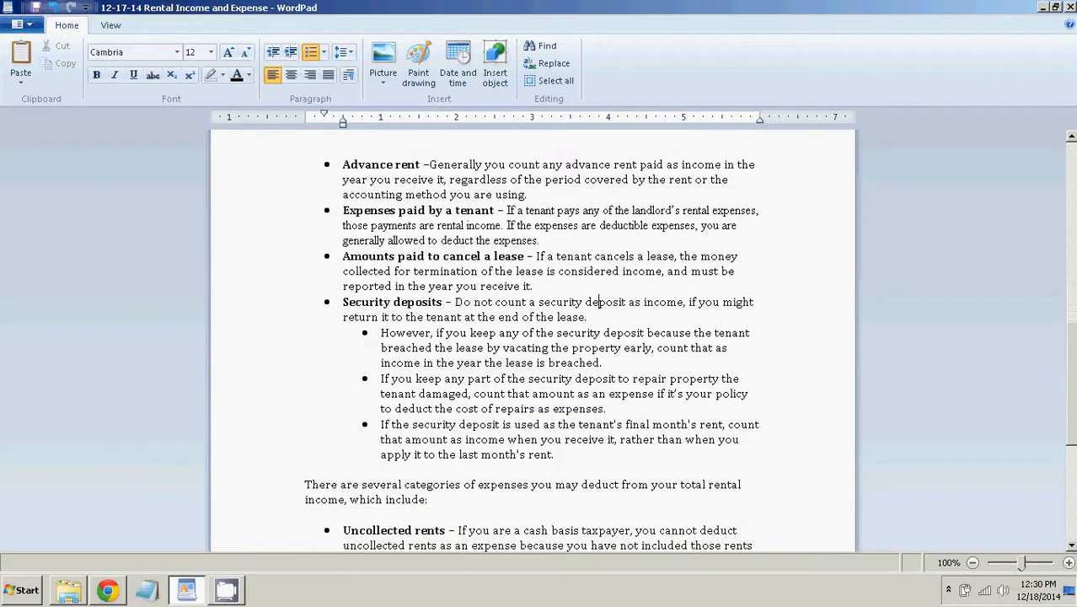
{"action": "left_click", "coordinate": [381, 333]}
{"action": "left_click_drag", "start_coordinate": [381, 333], "coordinate": [556, 454]}
{"action": "right_click", "coordinate": [563, 454]}
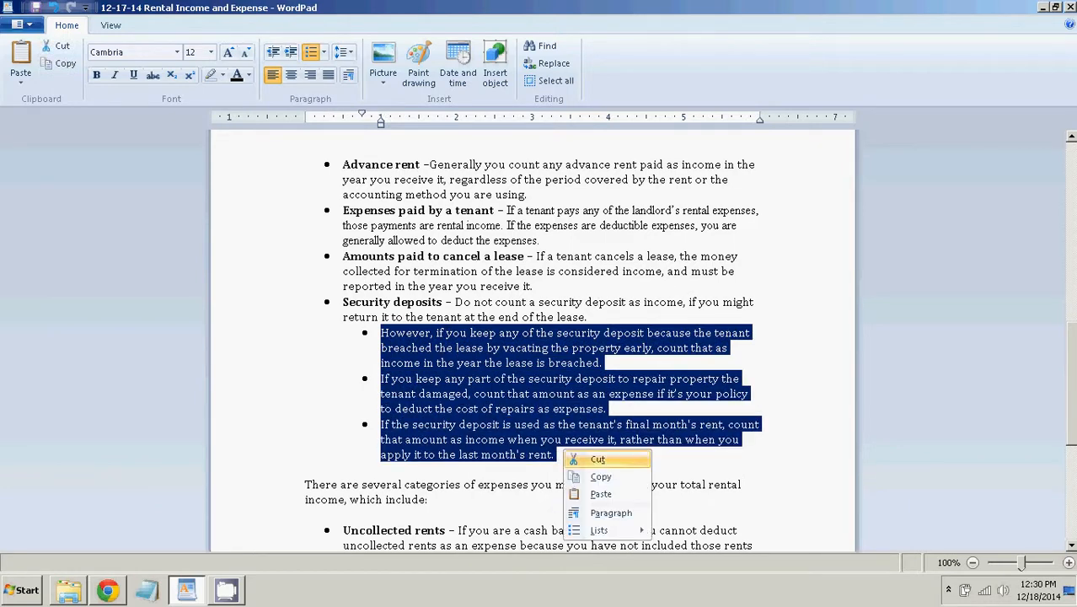
{"action": "left_click", "coordinate": [601, 476]}
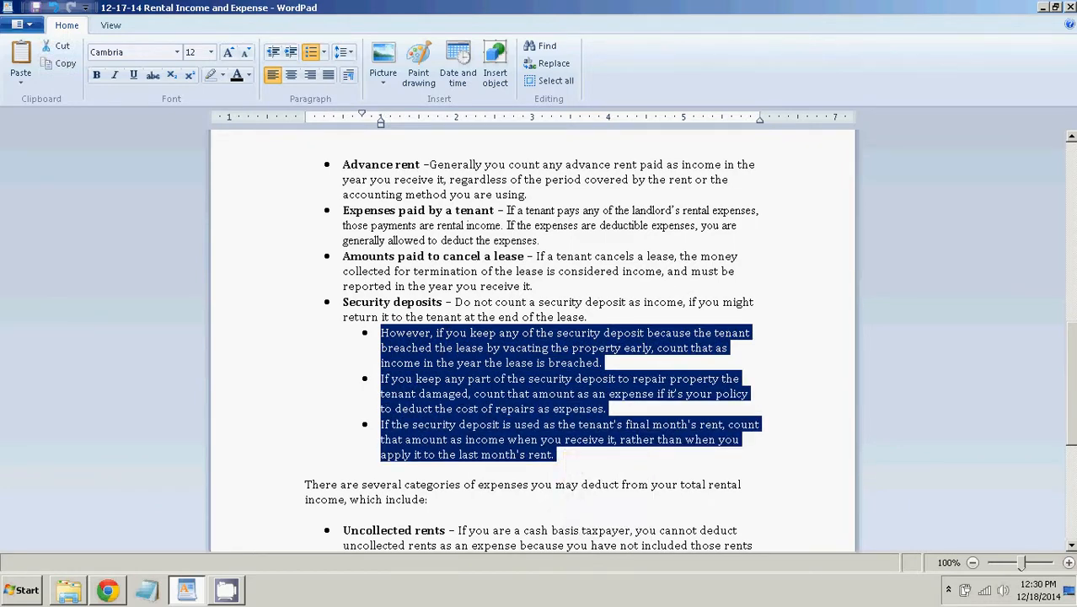
- Paste the copied security deposit notes as plain text below the bulleted list in the WordPress post
{"action": "key", "text": "alt+Tab"}
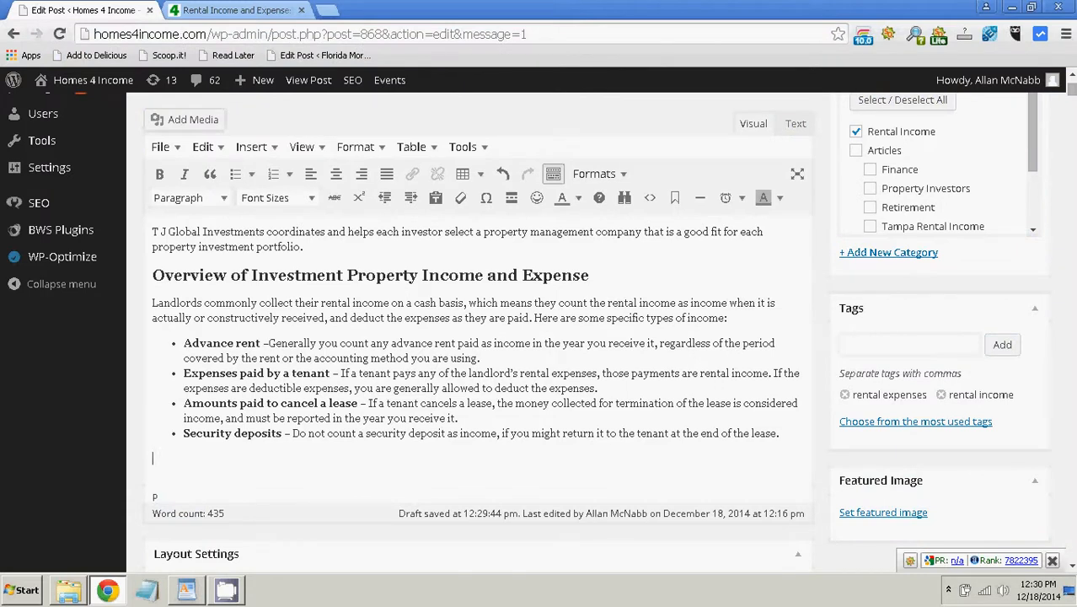
{"action": "right_click", "coordinate": [156, 235]}
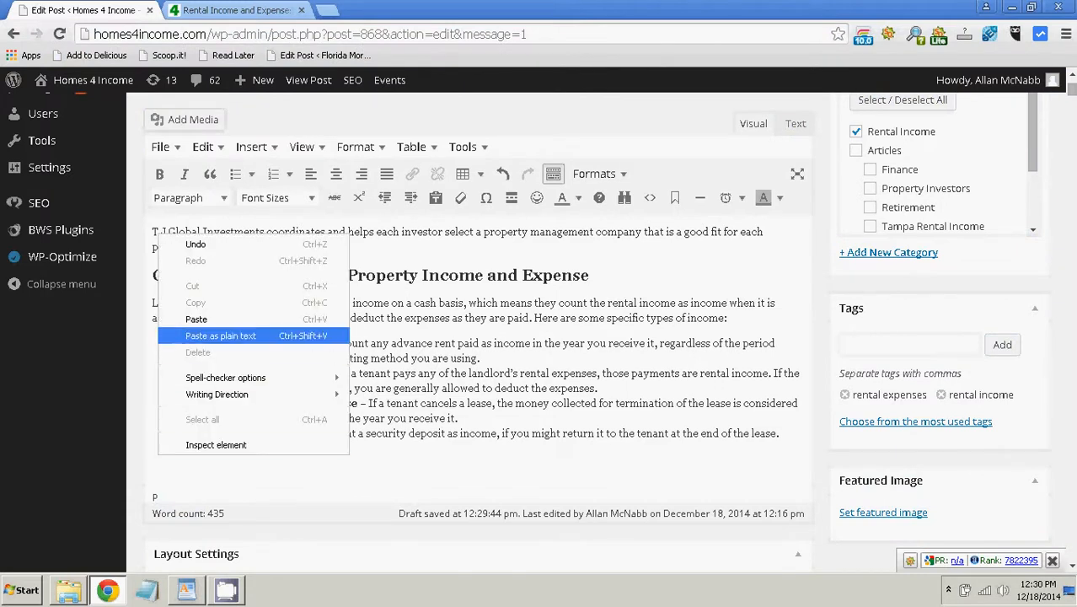
{"action": "left_click", "coordinate": [220, 335]}
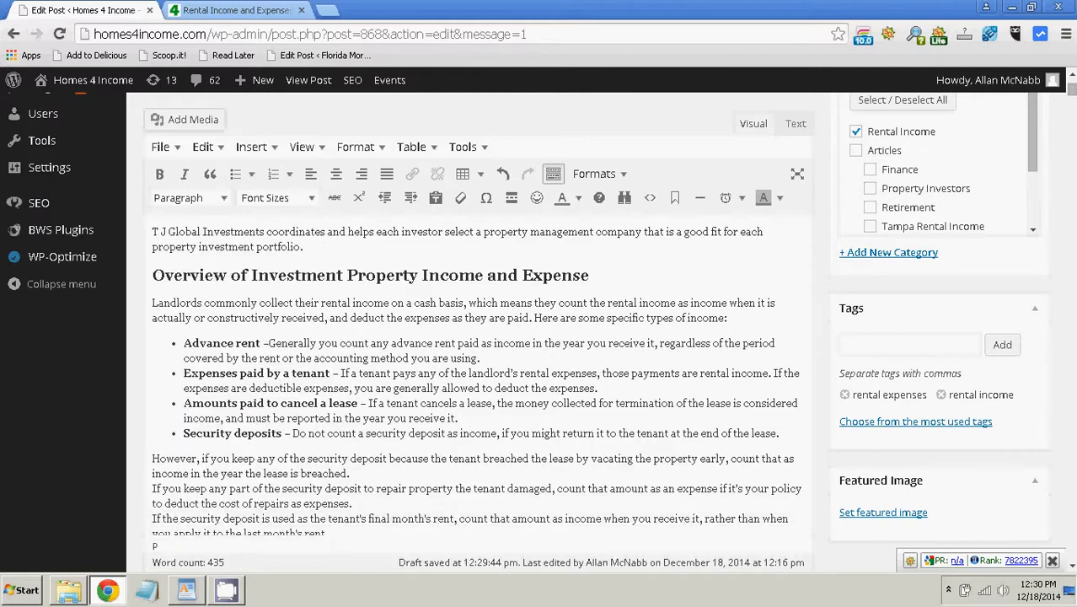
- Add an indented sub-bullet under "Security deposits" and pull the "However, if you keep any of the security deposit" text into it
{"action": "left_click", "coordinate": [780, 433]}
{"action": "key", "text": "Return"}
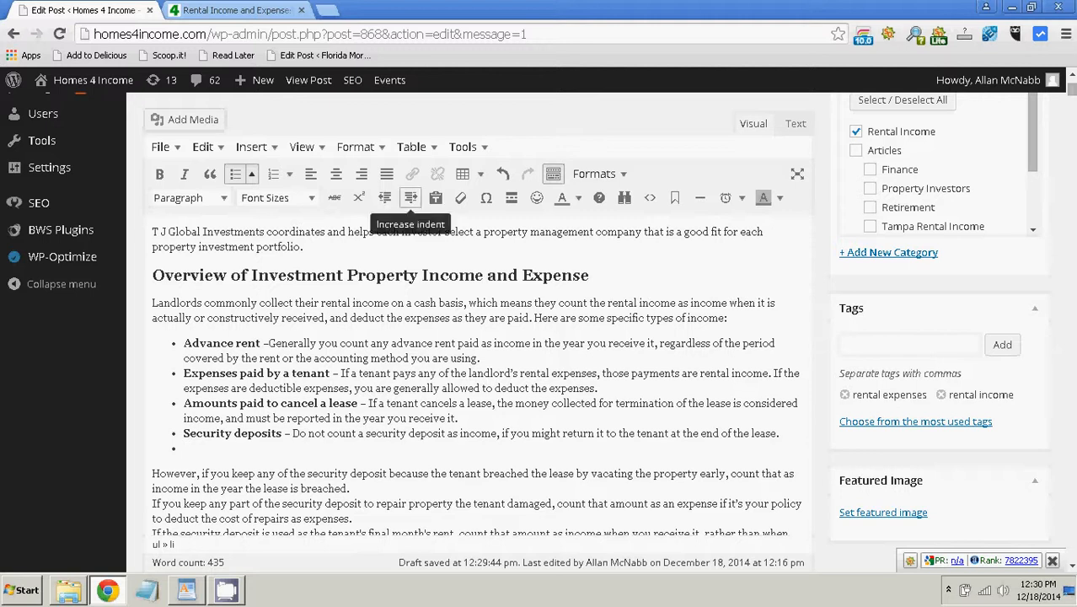
{"action": "left_click", "coordinate": [411, 197]}
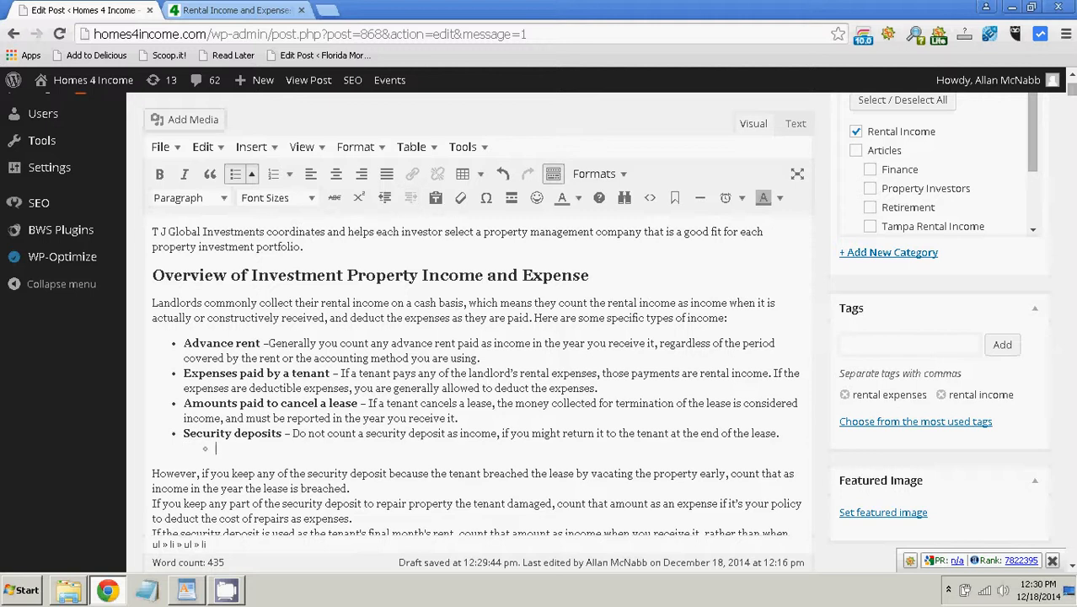
{"action": "key", "text": "Delete"}
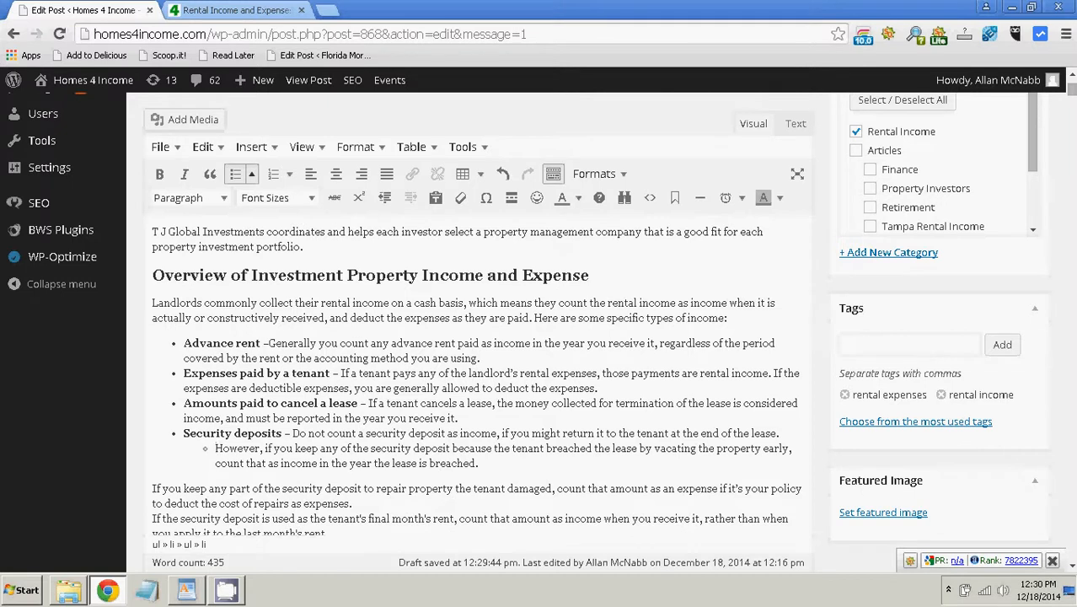
- Turn the "If you keep any part" and "If the security deposit is used" lines into two further sub-bullets under "Security deposits"
{"action": "key", "text": "Down"}
{"action": "key", "text": "End"}
{"action": "key", "text": "Delete"}
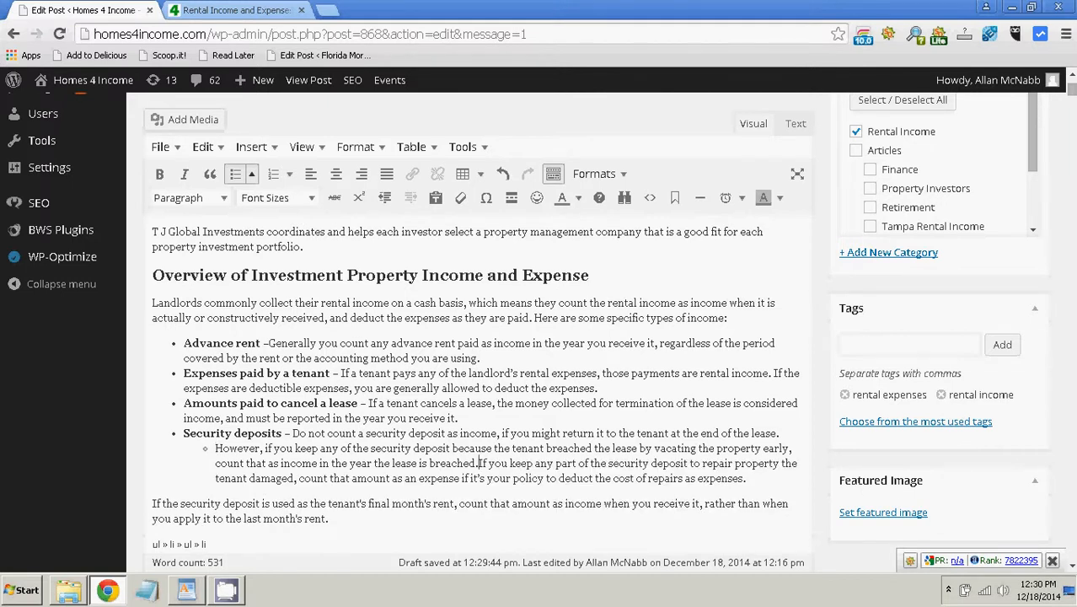
{"action": "key", "text": "Return"}
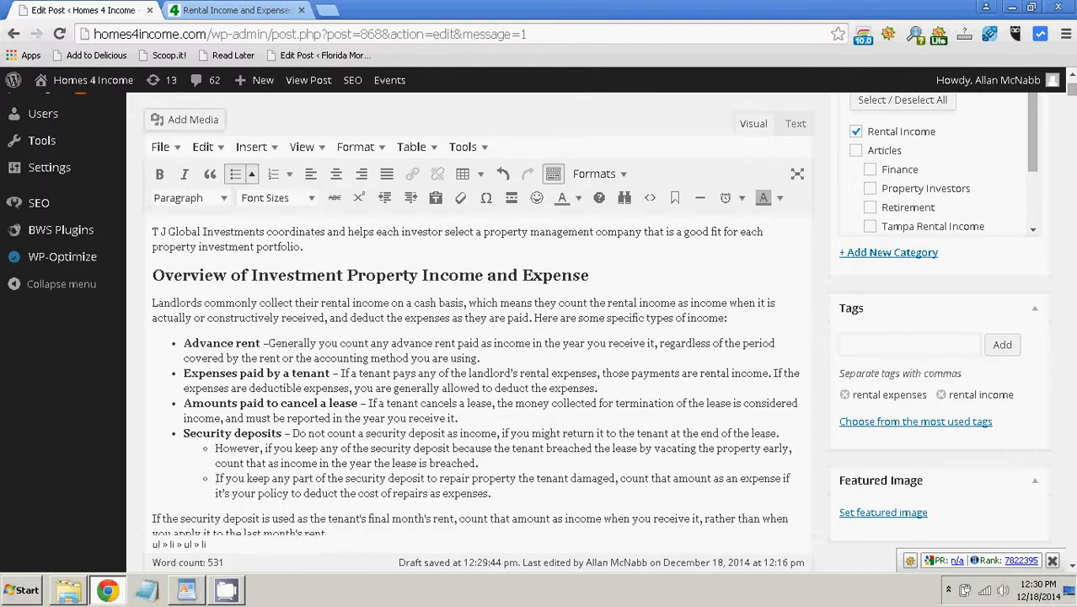
{"action": "key", "text": "Down"}
{"action": "key", "text": "End"}
{"action": "key", "text": "Delete"}
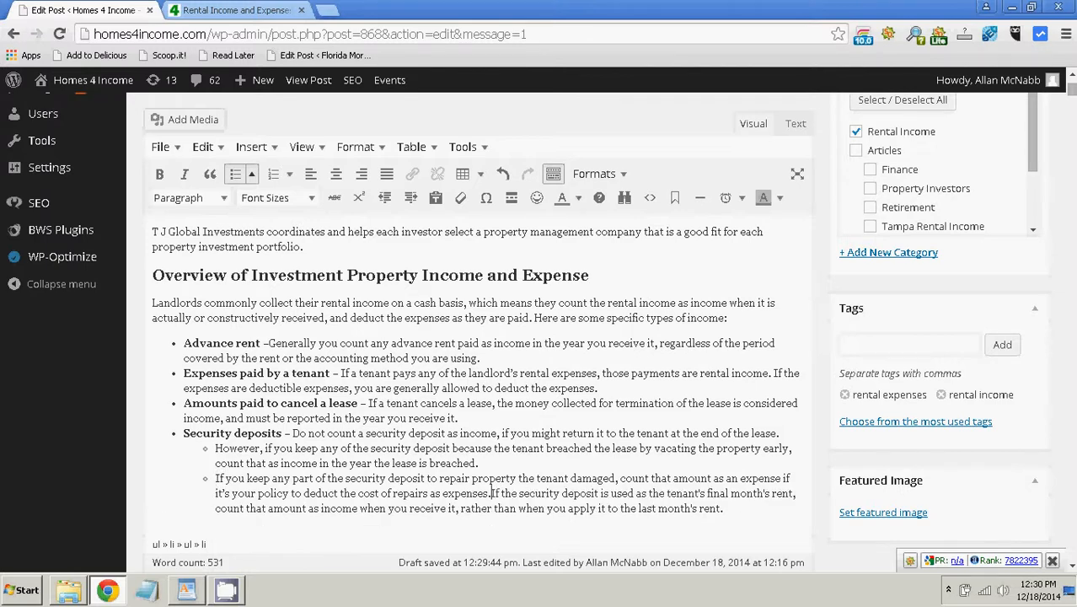
{"action": "key", "text": "Return"}
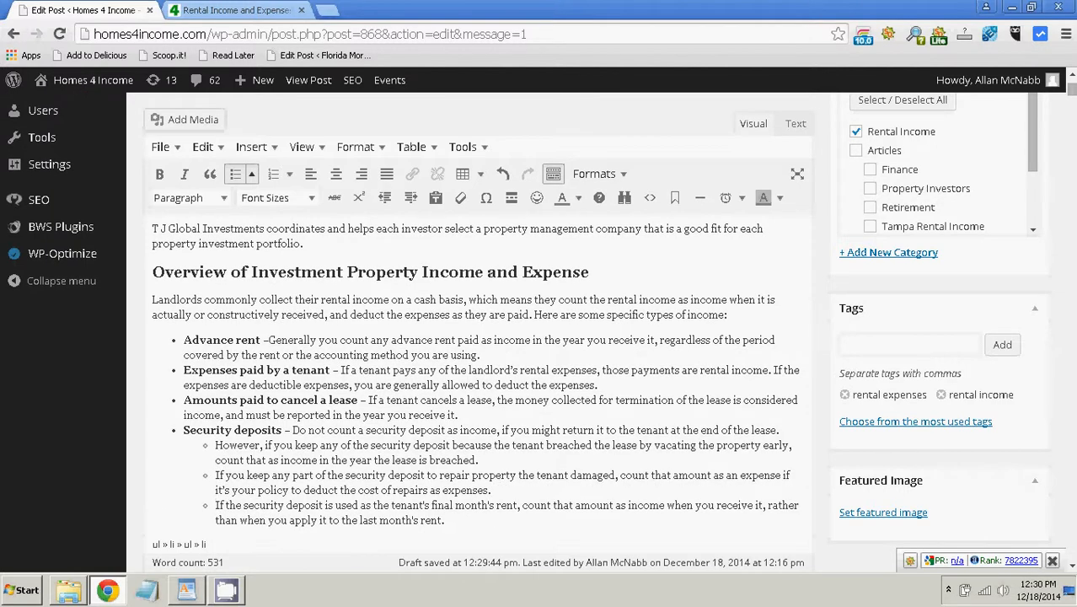
- Copy the paragraph "There are several categories of expenses you may deduct from your total rental income, which include:" from the WordPad article
{"action": "key", "text": "alt+Tab"}
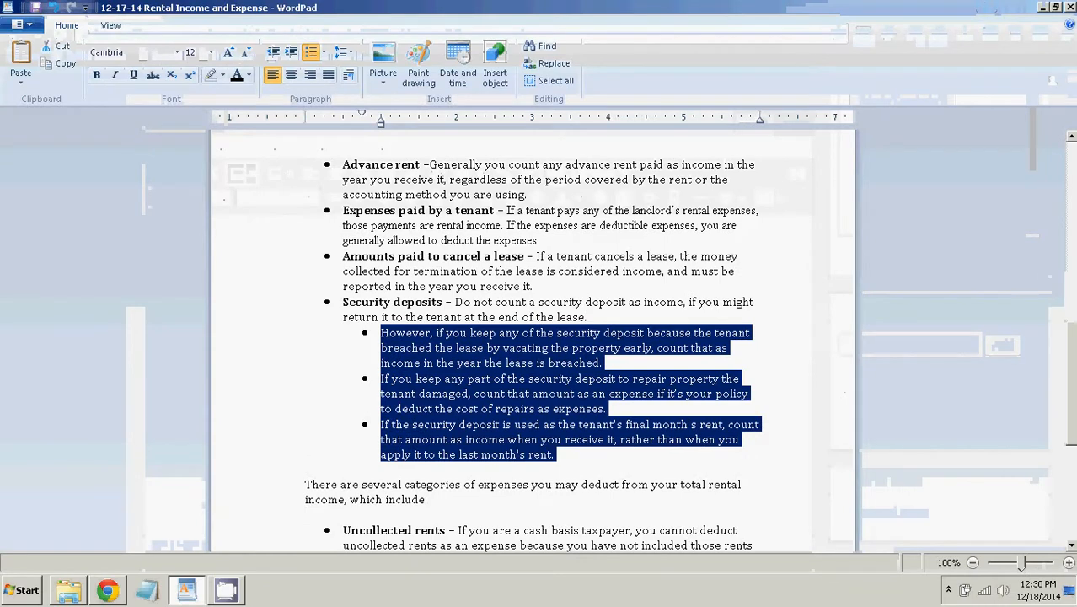
{"action": "left_click", "coordinate": [291, 439]}
{"action": "scroll", "coordinate": [532, 337], "scroll_direction": "down", "scroll_amount": 3}
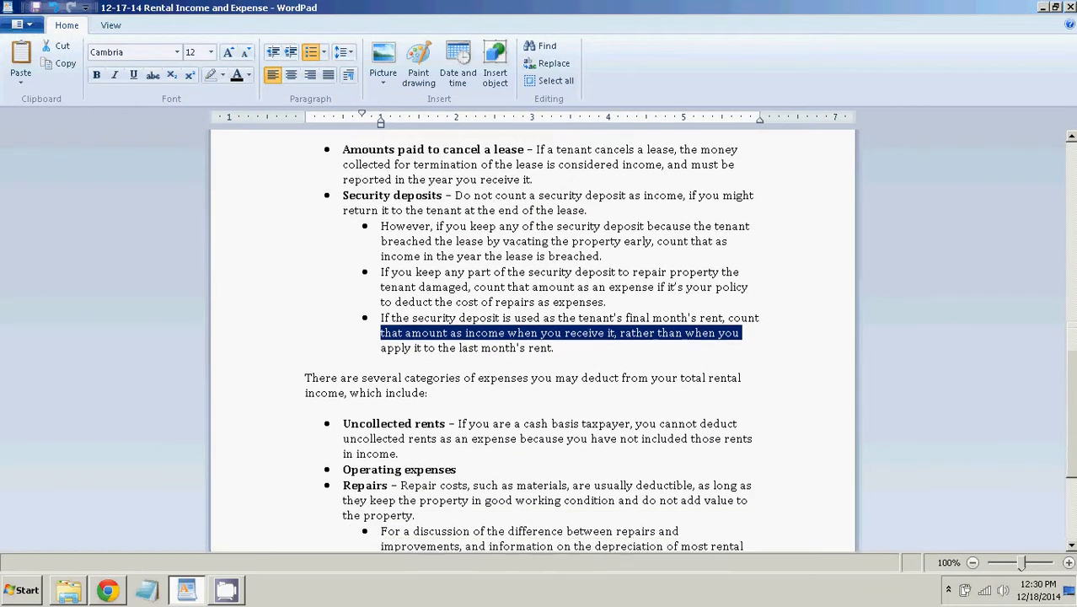
{"action": "left_click", "coordinate": [291, 347]}
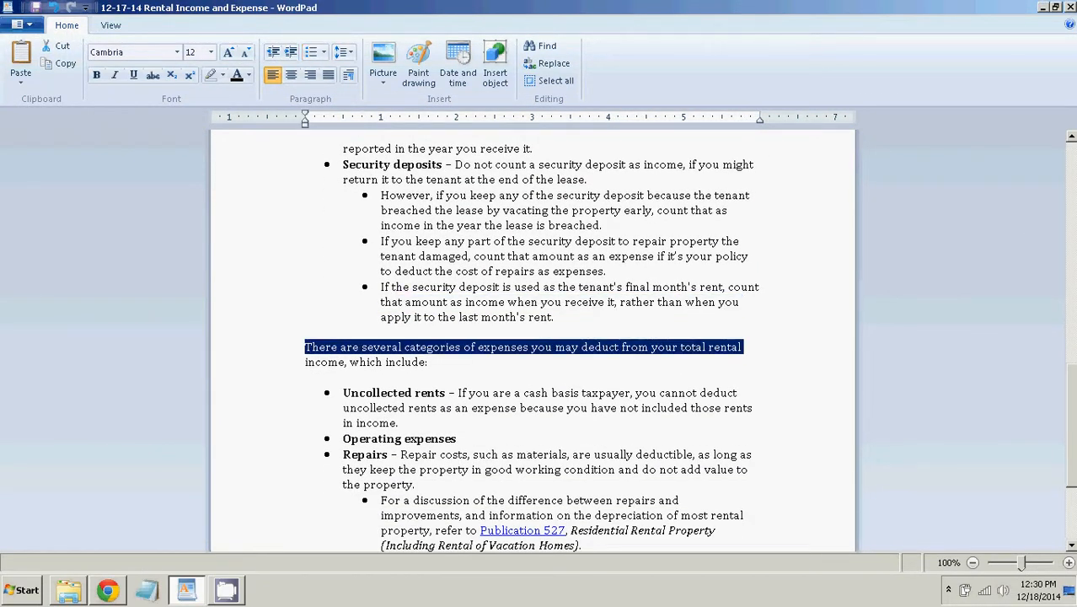
{"action": "left_click", "coordinate": [430, 362]}
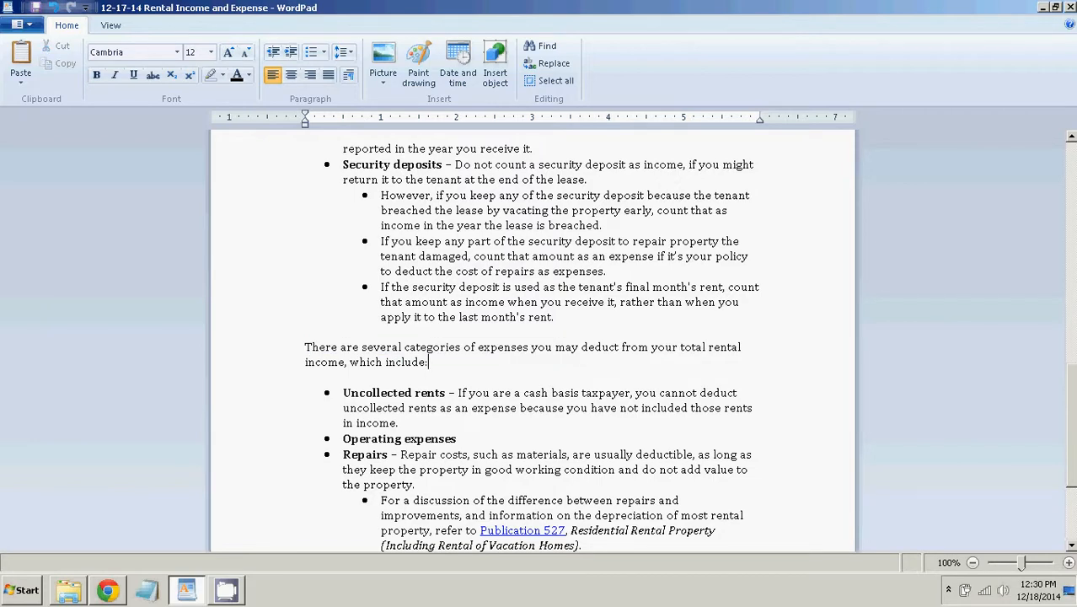
{"action": "key", "text": "ctrl+shift+Up"}
{"action": "key", "text": "ctrl+c"}
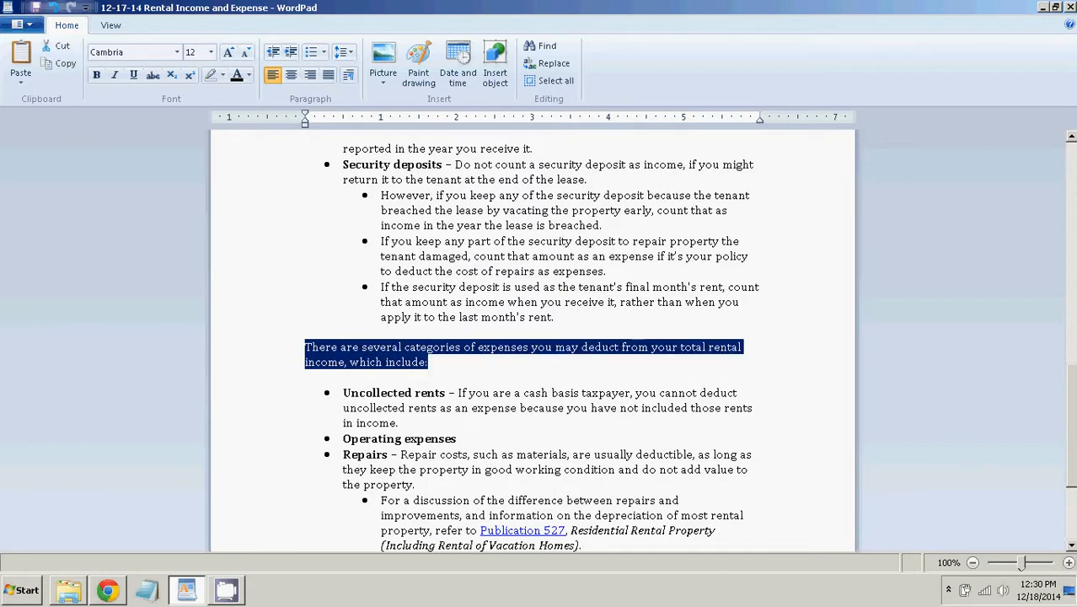
- Switch back to the WordPress post and start a normal paragraph outside the list, below the last security deposit sub-bullet
{"action": "key", "text": "alt+Tab"}
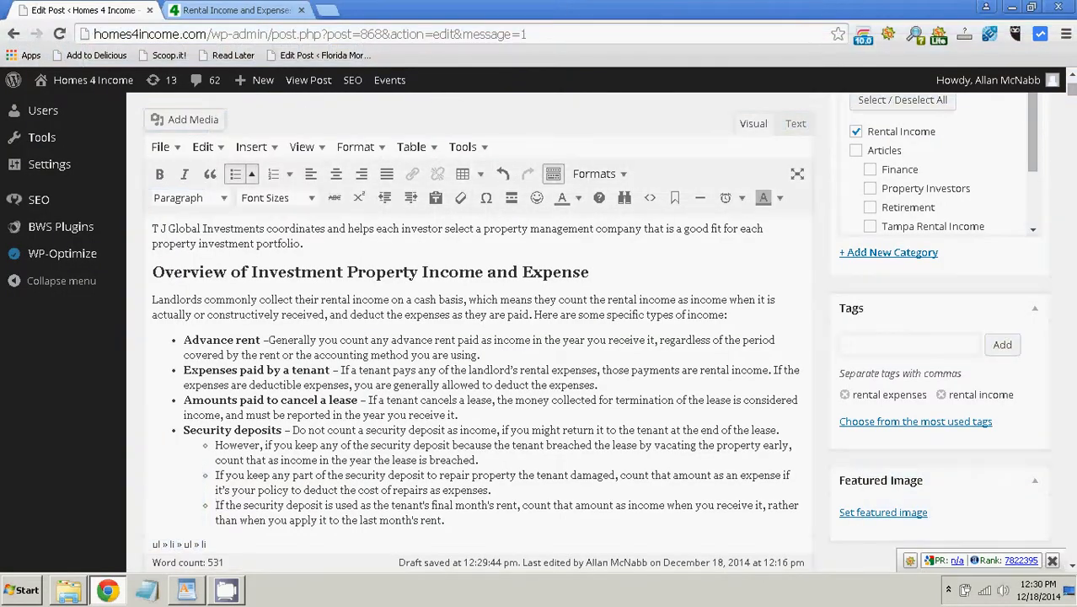
{"action": "scroll", "coordinate": [471, 337], "scroll_direction": "down", "scroll_amount": 2}
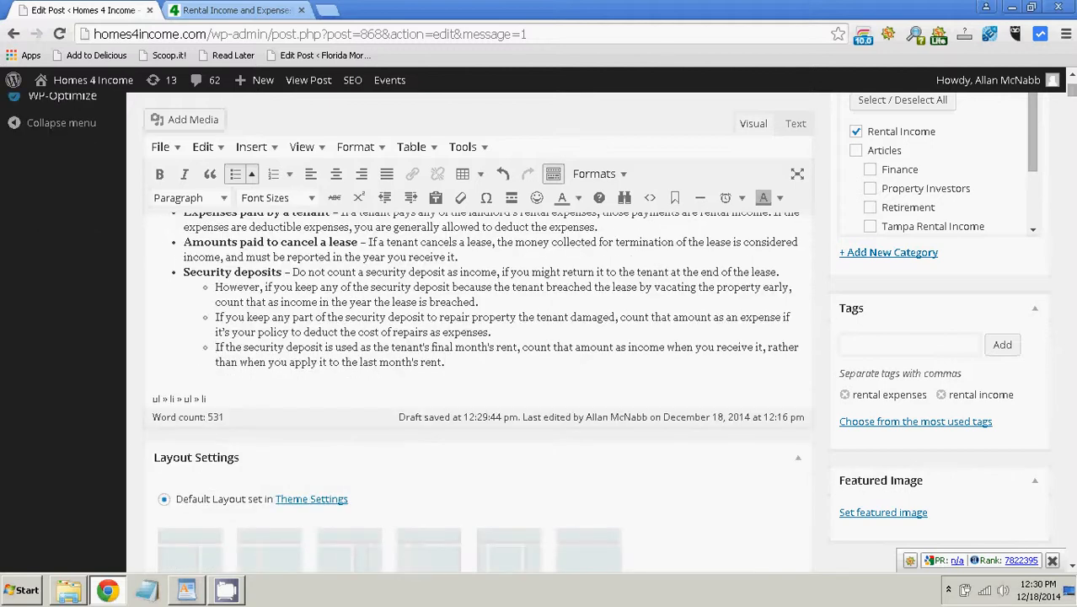
{"action": "key", "text": "Return"}
{"action": "key", "text": "Return"}
{"action": "key", "text": "BackSpace"}
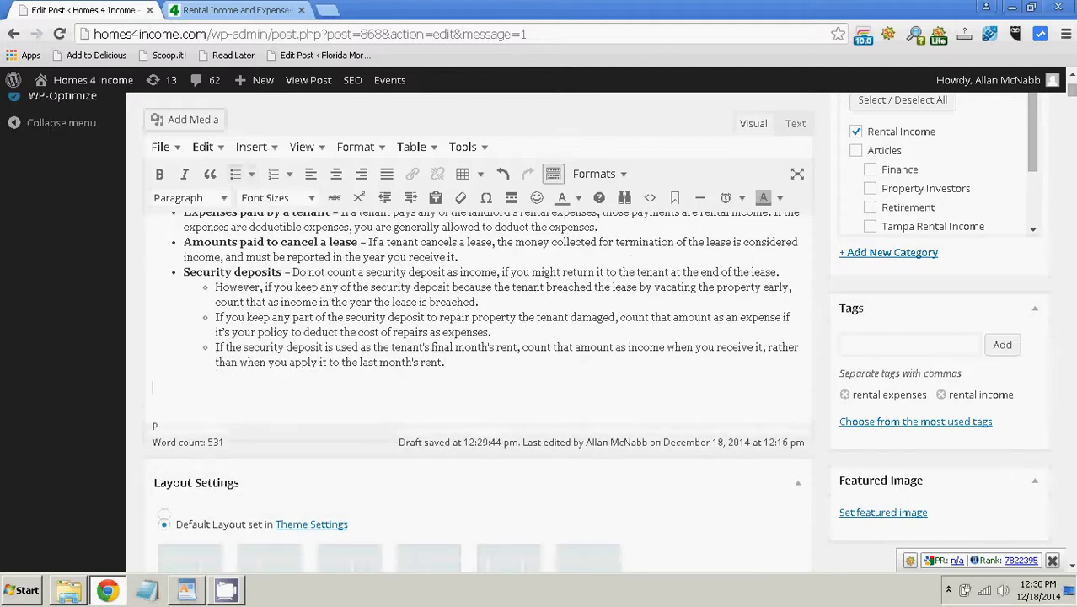
- Paste the copied "There are several categories of expenses" paragraph as plain text below the security deposit sub-bullets
{"action": "left_click", "coordinate": [195, 386]}
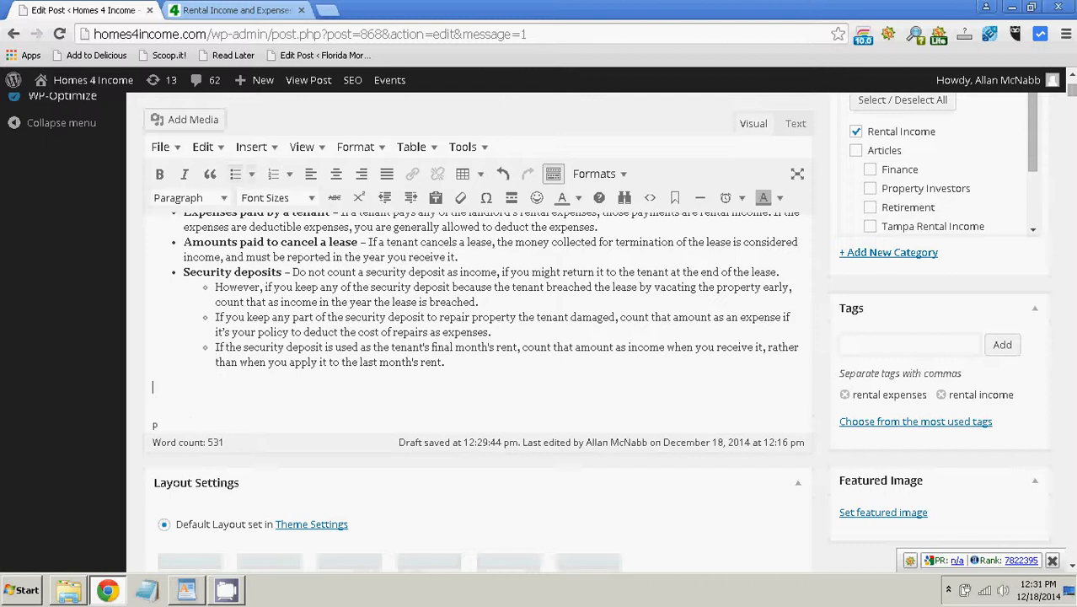
{"action": "right_click", "coordinate": [194, 386]}
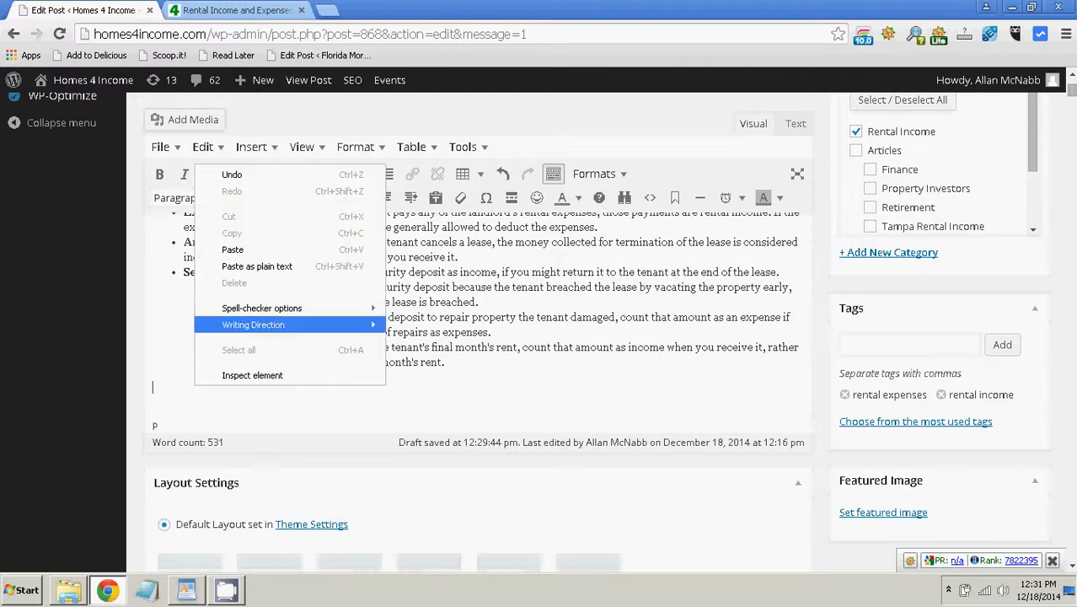
{"action": "left_click", "coordinate": [257, 266]}
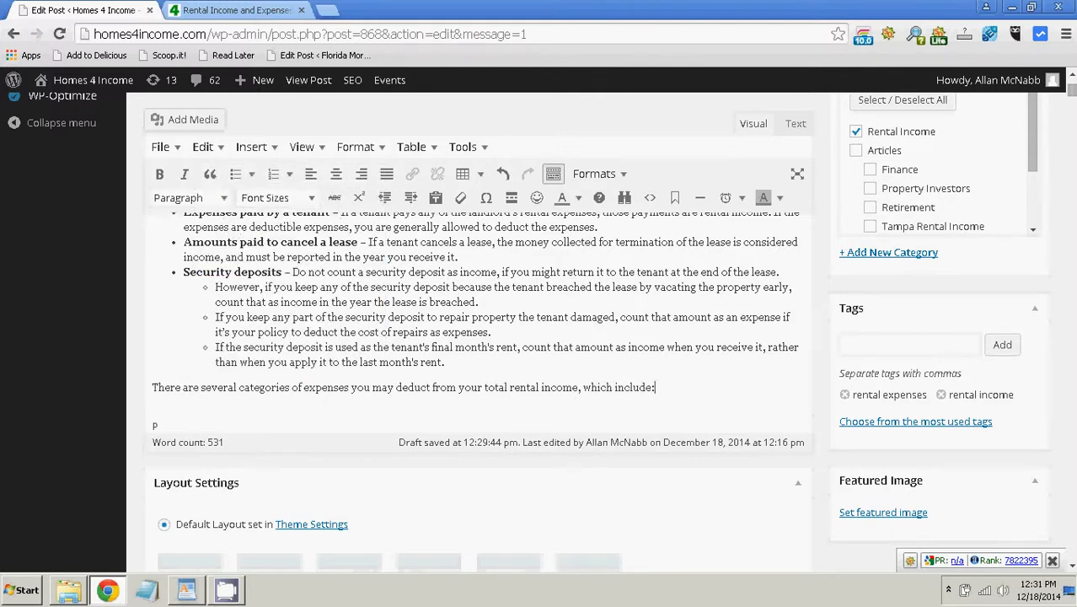
- Switch to the WordPad article and copy the "Uncollected rents", "Operating expenses" and "Repairs" bullets
{"action": "mouse_move", "coordinate": [186, 590]}
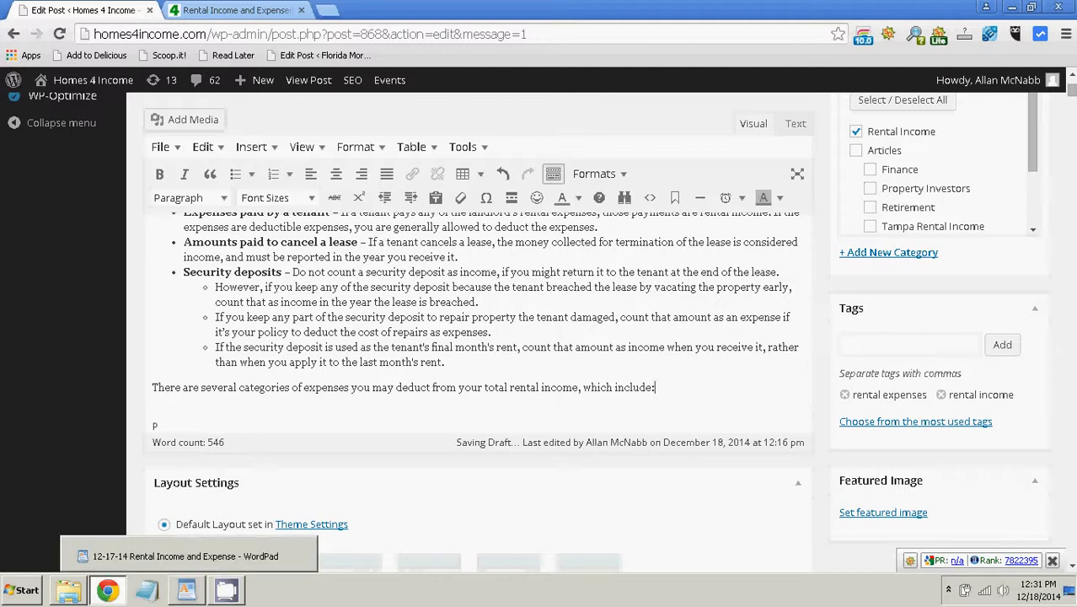
{"action": "left_click", "coordinate": [186, 556]}
{"action": "scroll", "coordinate": [531, 337], "scroll_direction": "down", "scroll_amount": 2}
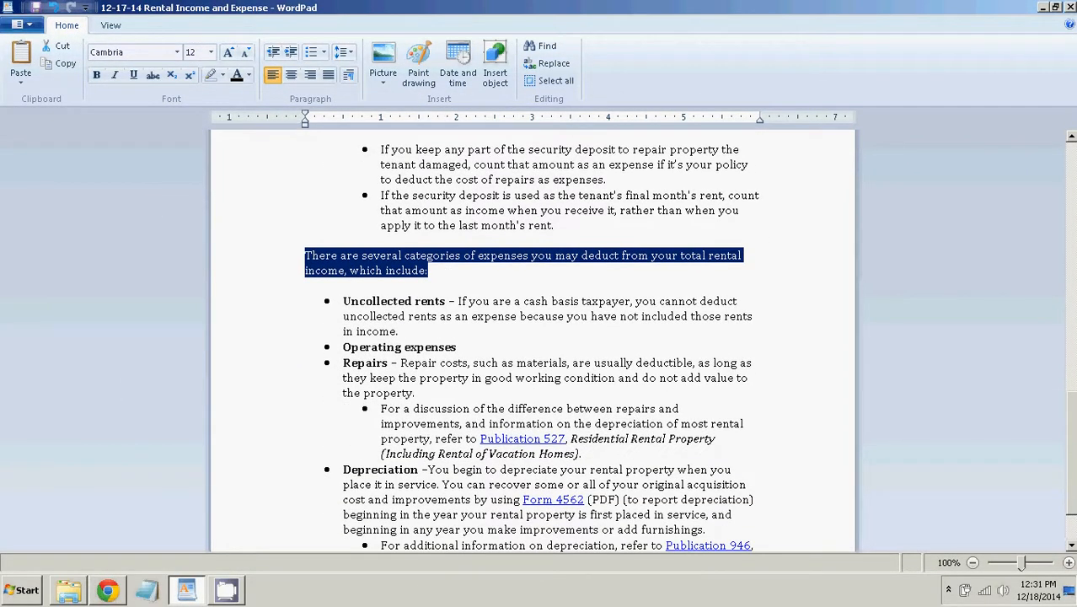
{"action": "scroll", "coordinate": [531, 337], "scroll_direction": "down", "scroll_amount": 1}
{"action": "left_click_drag", "start_coordinate": [415, 348], "coordinate": [343, 255]}
{"action": "right_click", "coordinate": [345, 257]}
{"action": "left_click", "coordinate": [380, 286]}
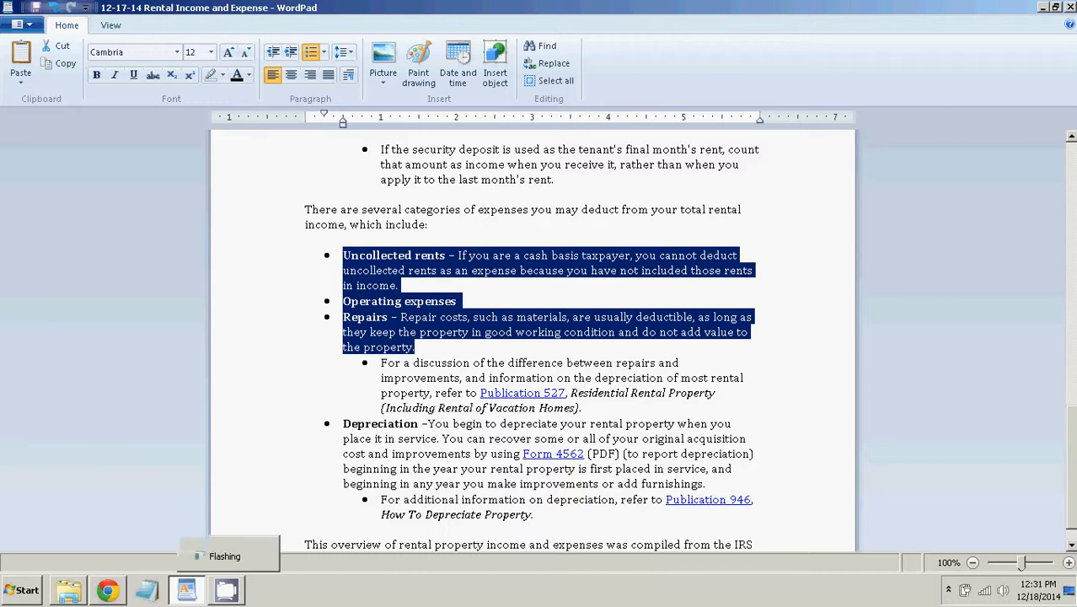
- Back in the WordPress post, paste the copied expense bullets as plain text in a new paragraph below "which include:"
{"action": "left_click", "coordinate": [107, 589]}
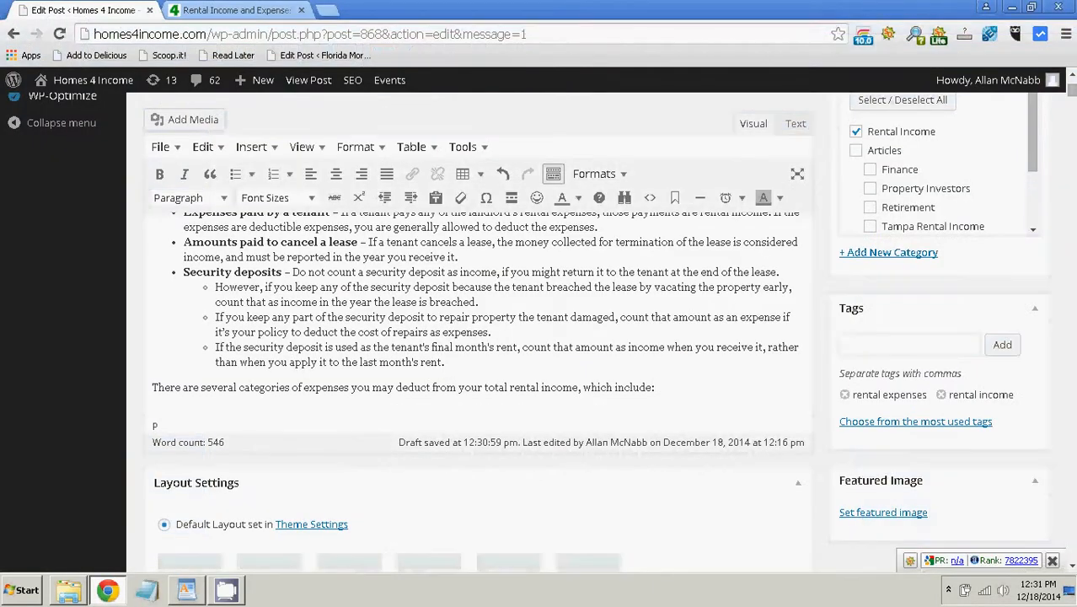
{"action": "key", "text": "Return"}
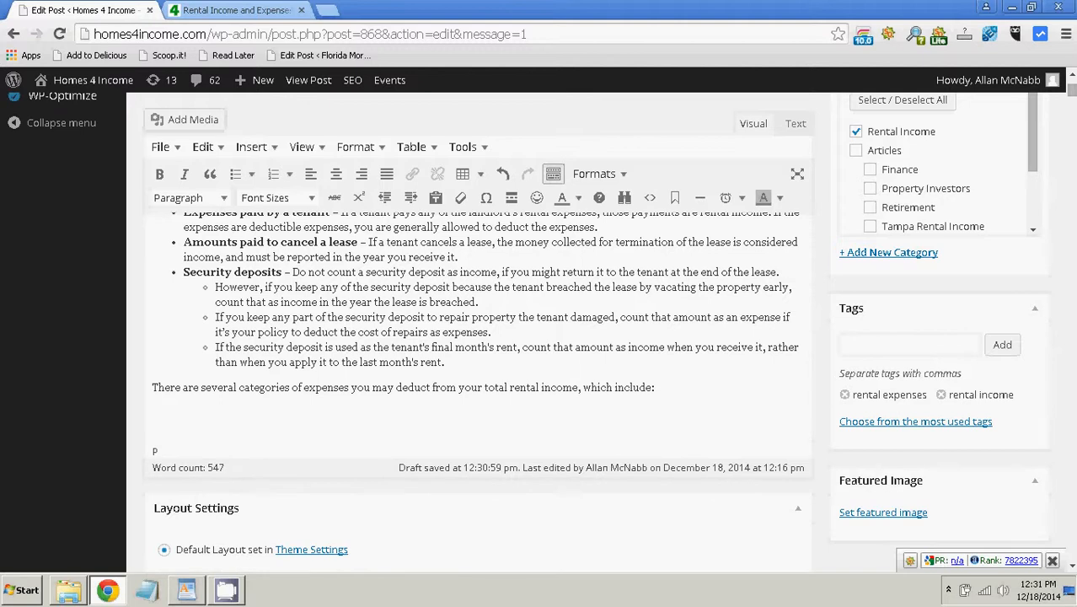
{"action": "right_click", "coordinate": [191, 186]}
{"action": "left_click", "coordinate": [253, 286]}
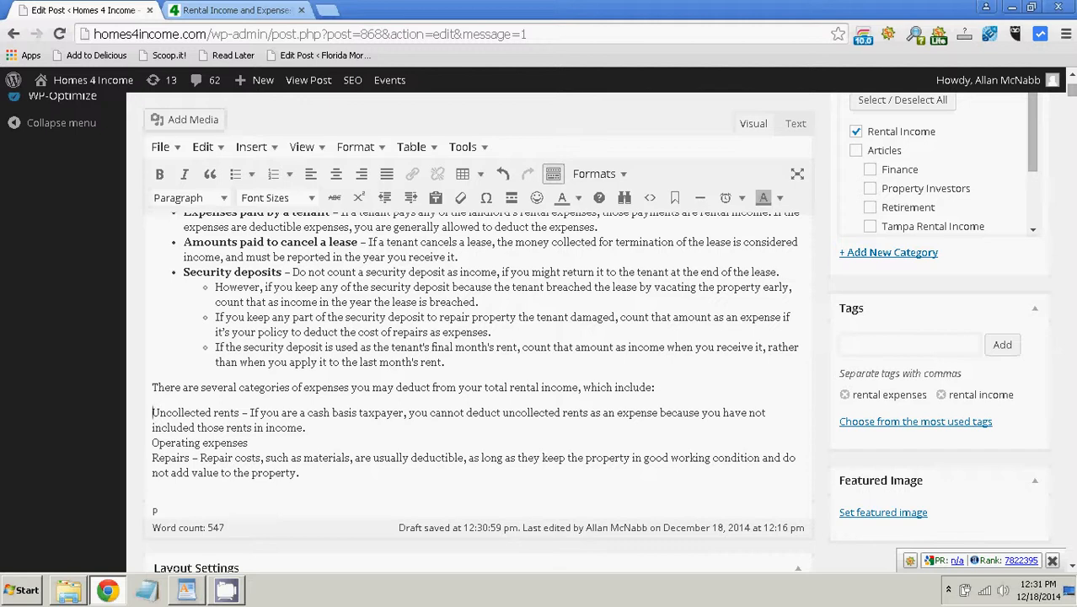
- Turn the pasted expense lines into three separate bullets and add a period after "Operating expenses"
{"action": "left_click", "coordinate": [236, 175]}
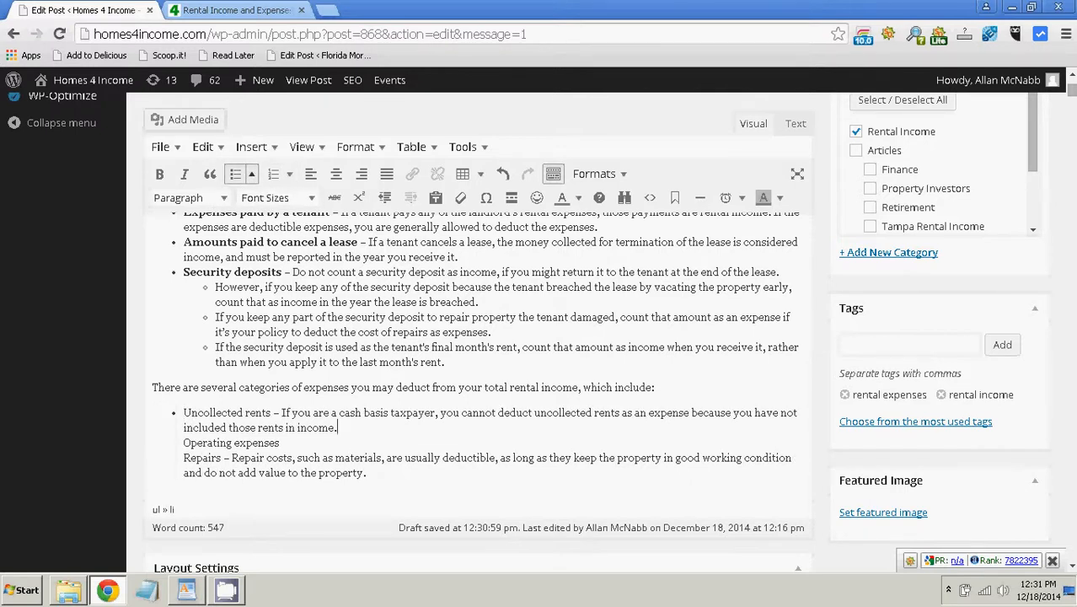
{"action": "key", "text": "Delete"}
{"action": "key", "text": "Return"}
{"action": "key", "text": "End"}
{"action": "left_click", "coordinate": [186, 590]}
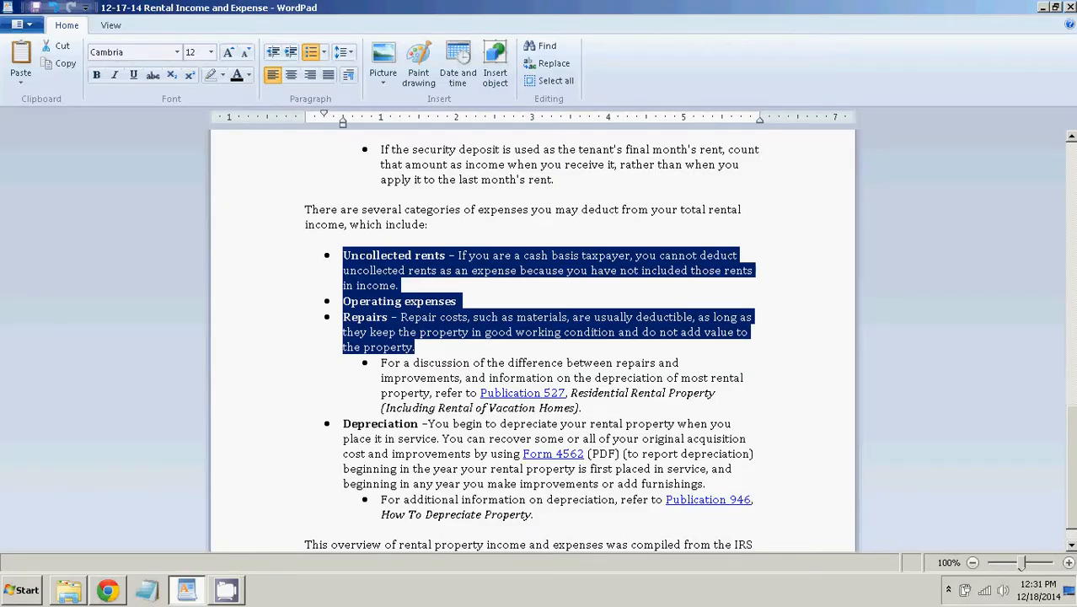
{"action": "key", "text": "alt+Tab"}
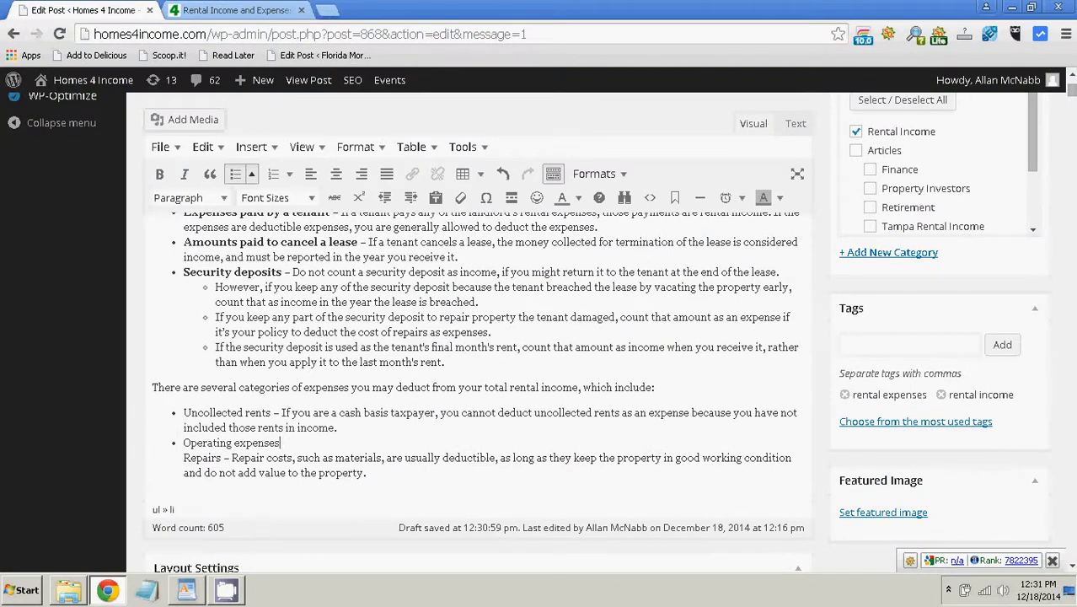
{"action": "type", "text": "."}
{"action": "key", "text": "Delete"}
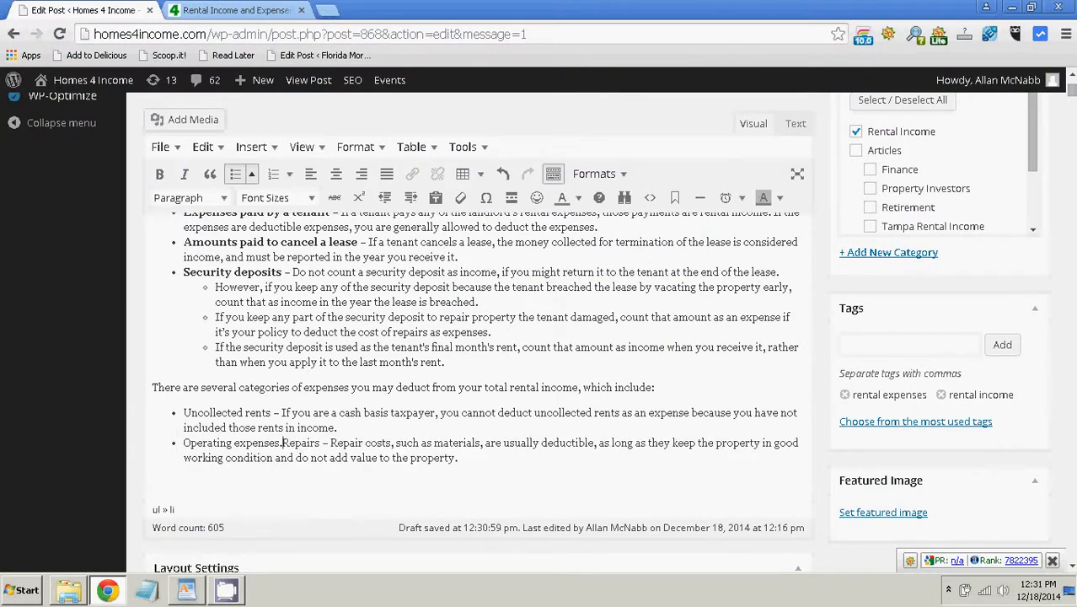
{"action": "key", "text": "Return"}
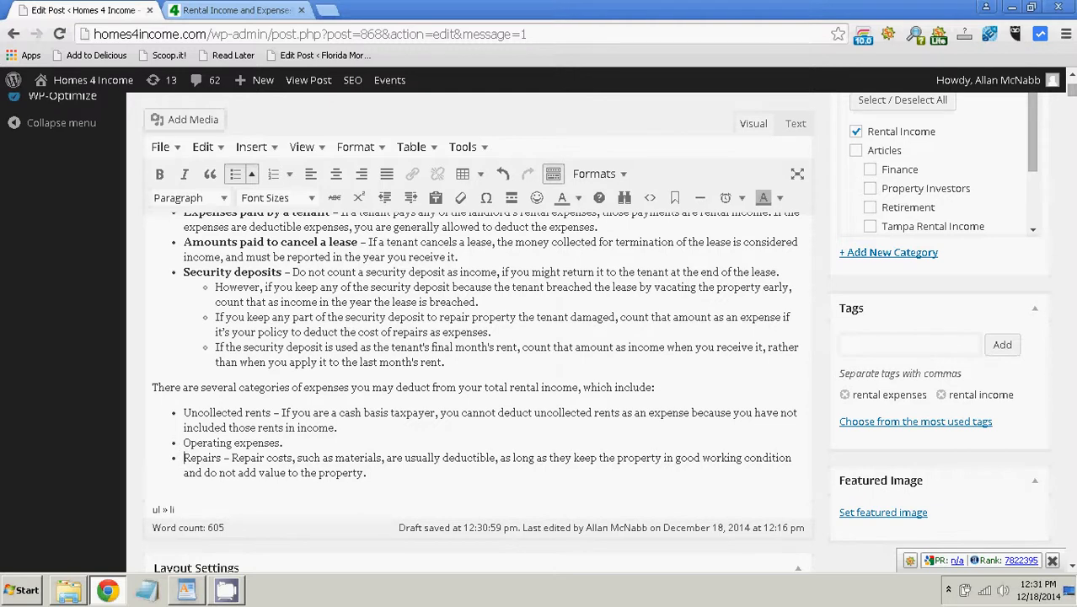
- Make "Uncollected rents", "Operating expenses." and "Repairs" bold at the start of their bullets
{"action": "left_click_drag", "start_coordinate": [184, 413], "coordinate": [271, 413]}
{"action": "key", "text": "ctrl+b"}
{"action": "key", "text": "Down"}
{"action": "key", "text": "Down"}
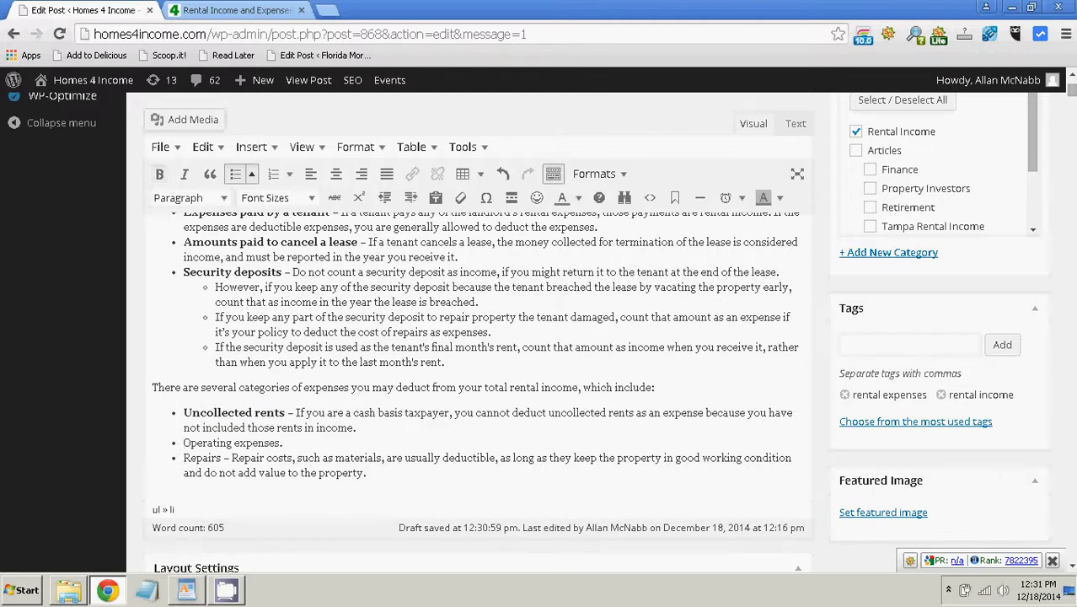
{"action": "key", "text": "shift+Home"}
{"action": "key", "text": "ctrl+b"}
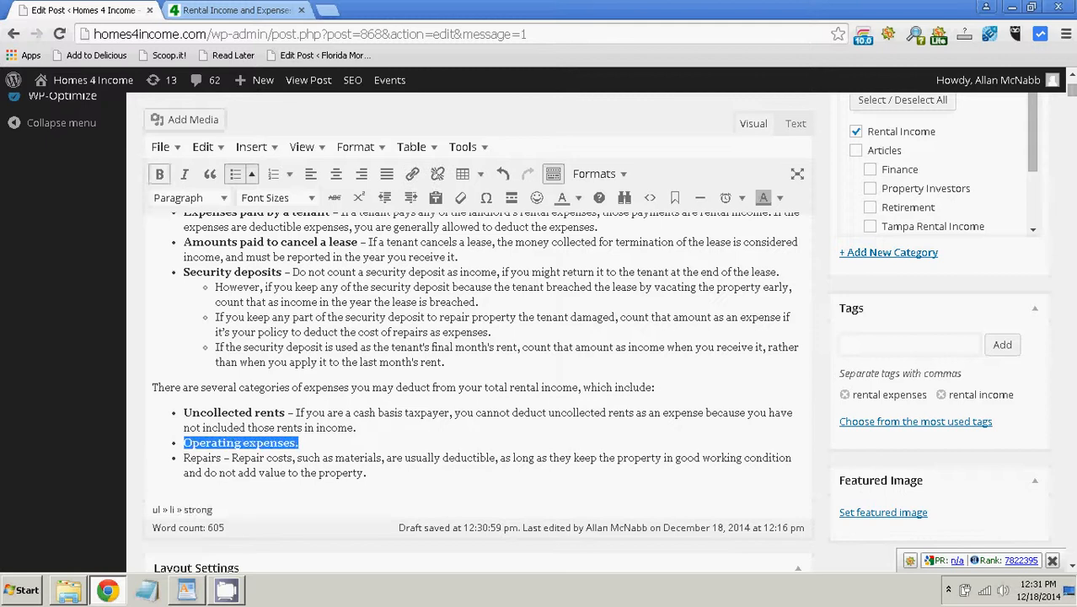
{"action": "key", "text": "Down"}
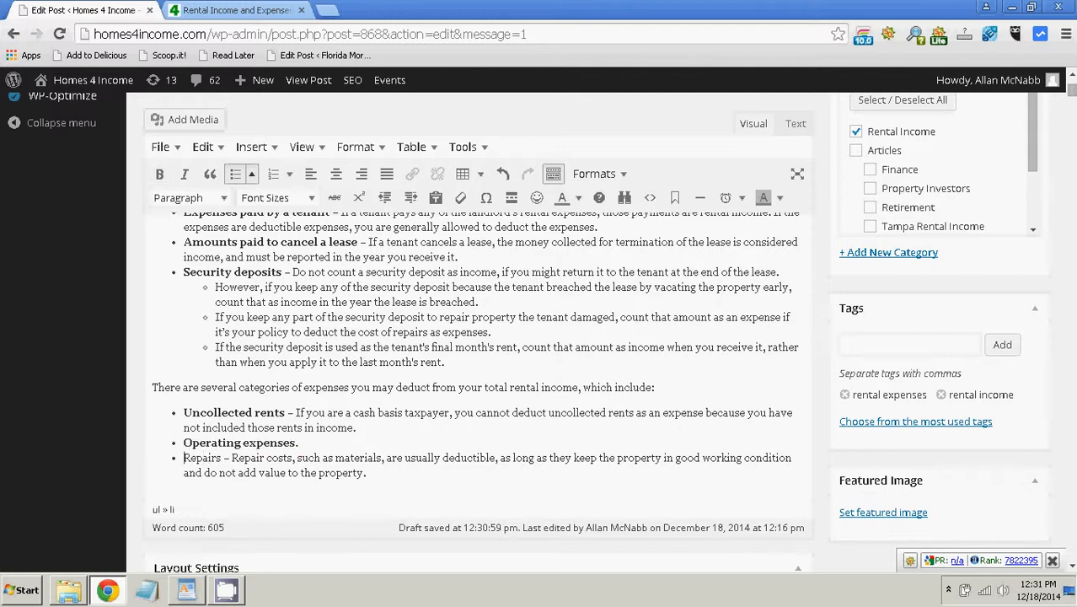
{"action": "key", "text": "shift+Right"}
{"action": "key", "text": "shift+Right"}
{"action": "key", "text": "shift+Right"}
{"action": "key", "text": "shift+Right"}
{"action": "key", "text": "shift+Right"}
{"action": "key", "text": "shift+Right"}
{"action": "key", "text": "shift+Right"}
{"action": "key", "text": "ctrl+b"}
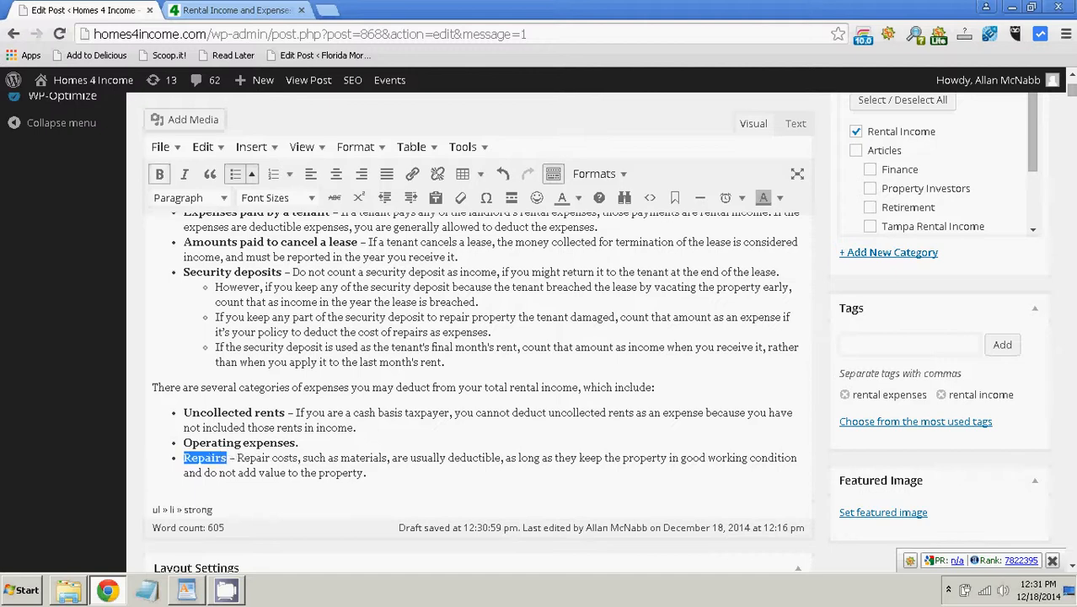
- Add an empty bullet below "Repairs", and copy the "For a discussion of the difference between repairs and improvements" sub-bullet from the WordPad article
{"action": "key", "text": "ctrl+End"}
{"action": "key", "text": "Return"}
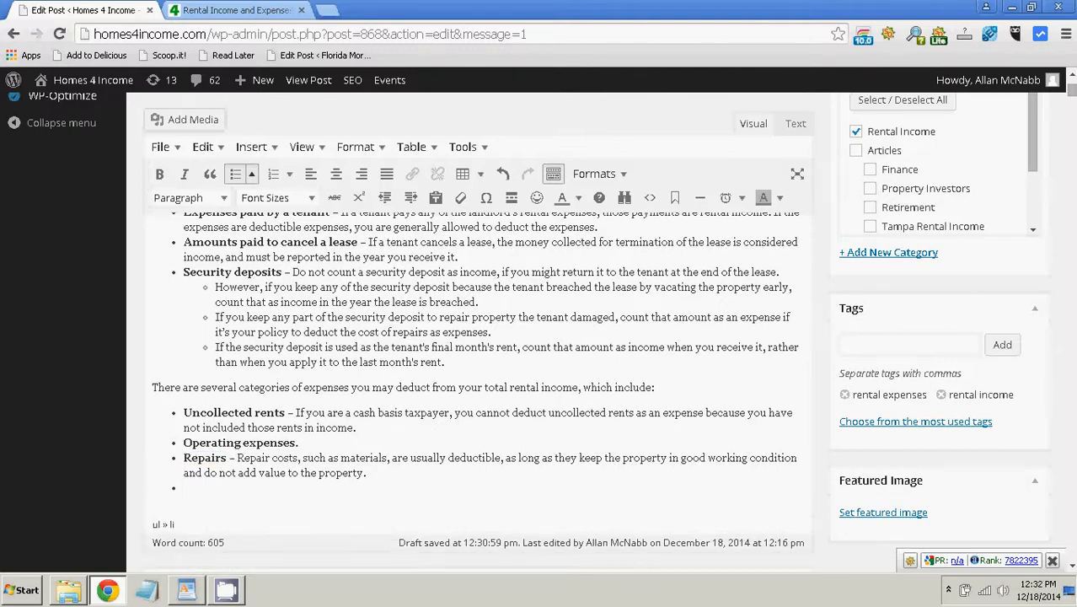
{"action": "key", "text": "alt+Tab"}
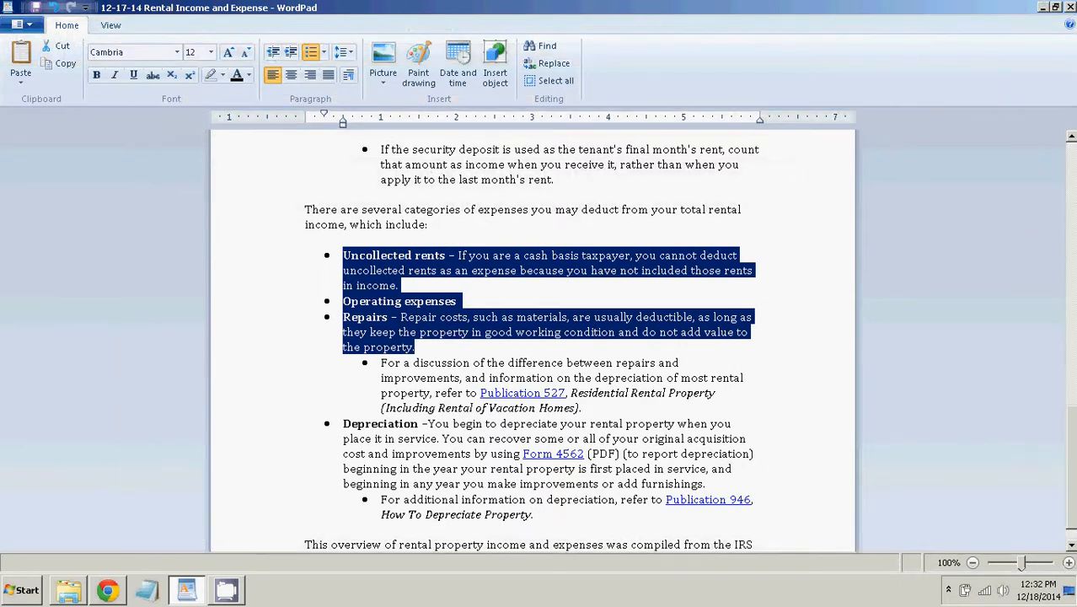
{"action": "mouse_move", "coordinate": [581, 408]}
{"action": "left_mouse_down"}
{"action": "mouse_move", "coordinate": [380, 363]}
{"action": "mouse_move", "coordinate": [581, 407]}
{"action": "left_mouse_up"}
{"action": "key", "text": "ctrl+c"}
{"action": "right_click", "coordinate": [396, 369]}
{"action": "left_click", "coordinate": [380, 362]}
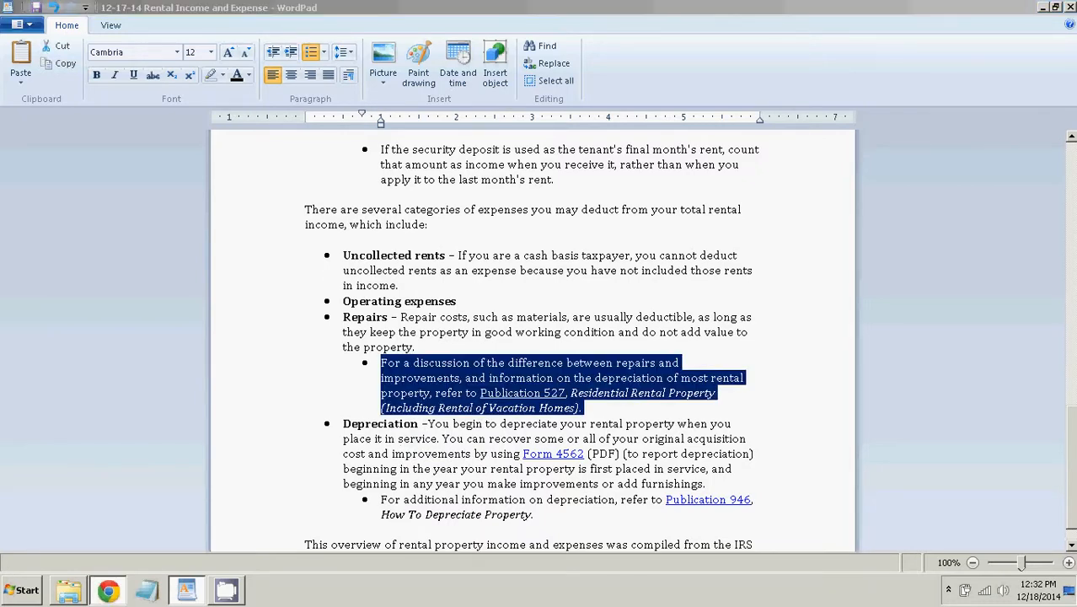
- Paste the "For a discussion" text as plain text into the empty WordPress bullet and indent it as a sub-bullet under "Repairs"
{"action": "left_click", "coordinate": [107, 589]}
{"action": "right_click", "coordinate": [208, 267]}
{"action": "left_click", "coordinate": [267, 366]}
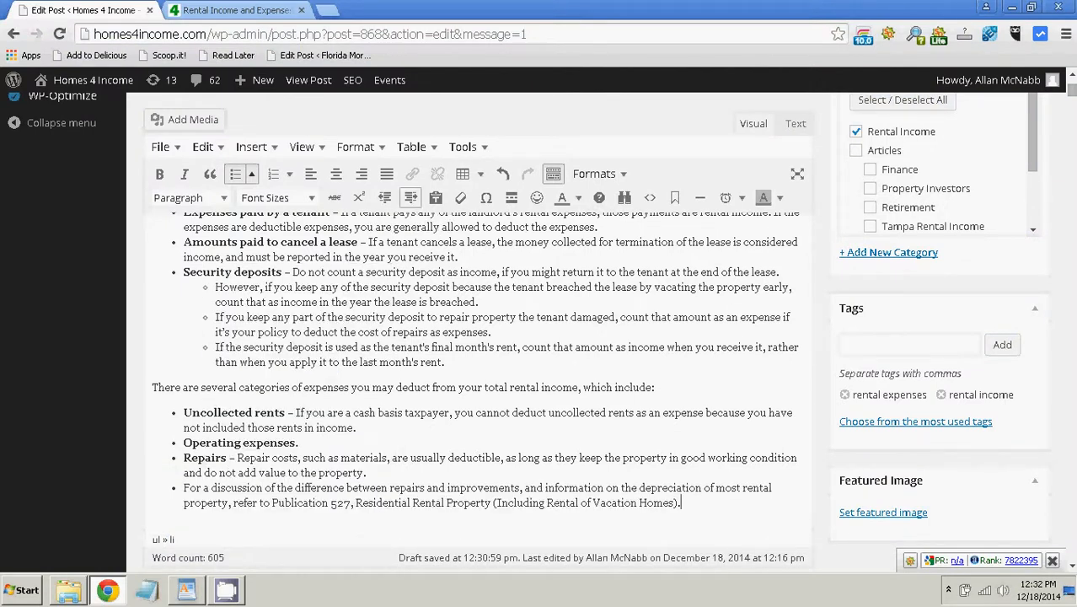
{"action": "left_click", "coordinate": [410, 198]}
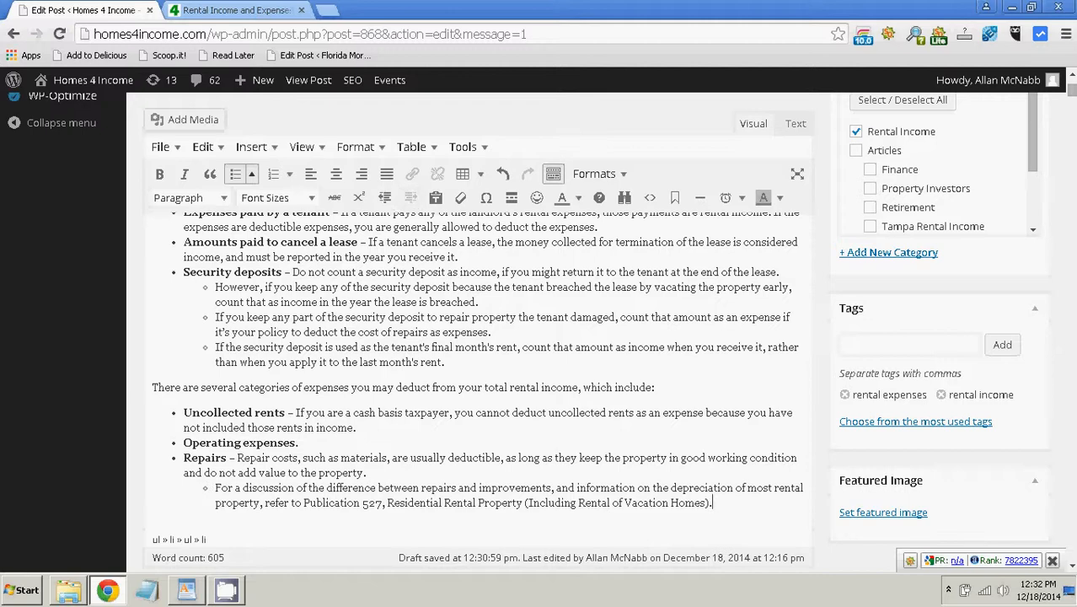
- Check the sub-bullet's formatting in the WordPad article and italicize "Residential Rental Property (Including Rental of Vacation Homes)." in the post
{"action": "key", "text": "alt+Tab"}
{"action": "left_click", "coordinate": [291, 393]}
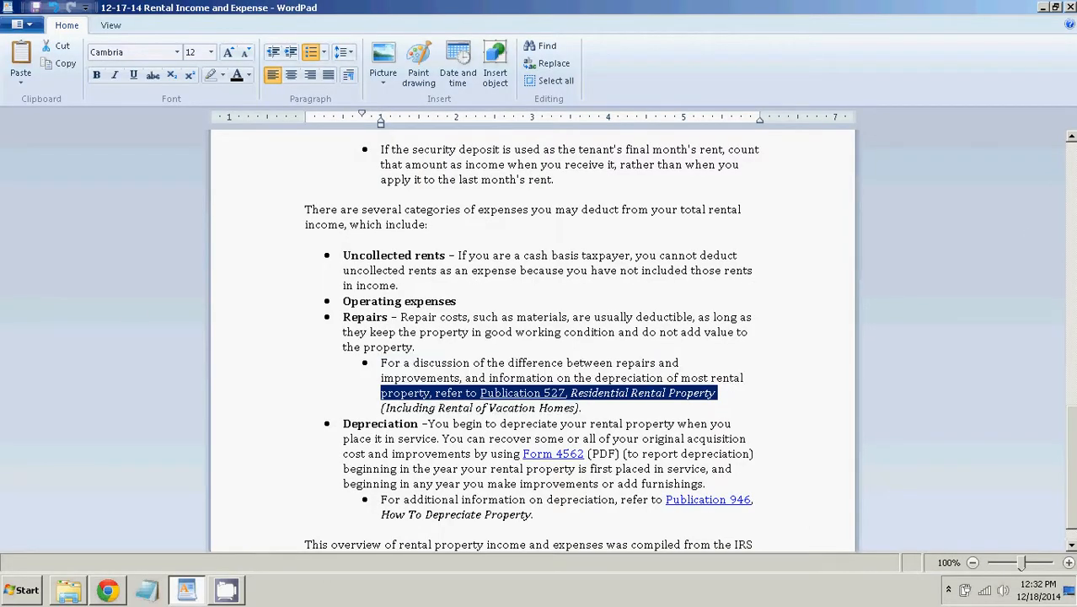
{"action": "left_click", "coordinate": [719, 392]}
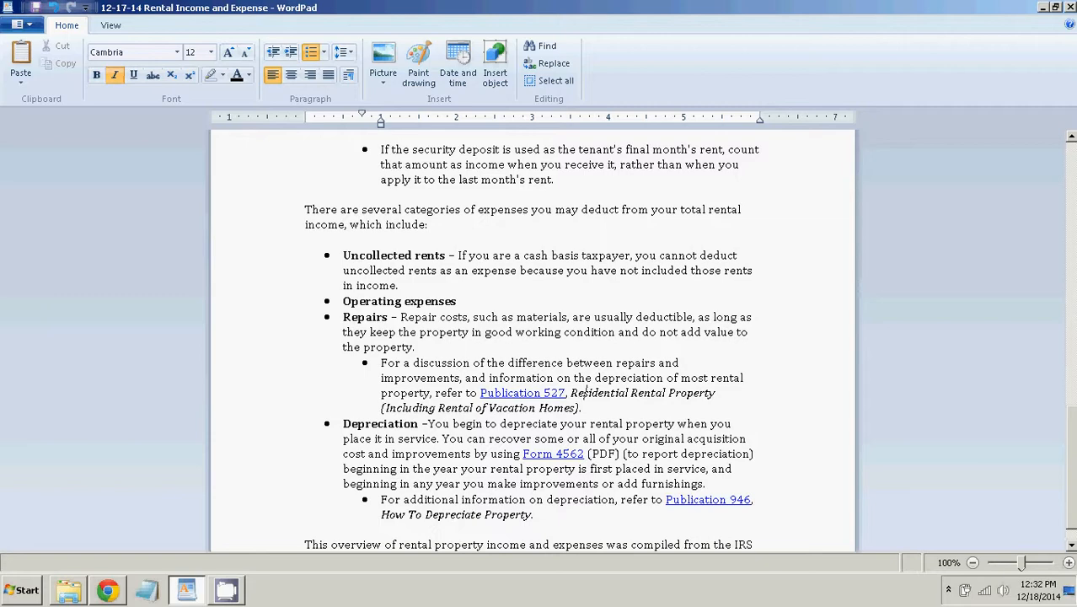
{"action": "left_click", "coordinate": [108, 589]}
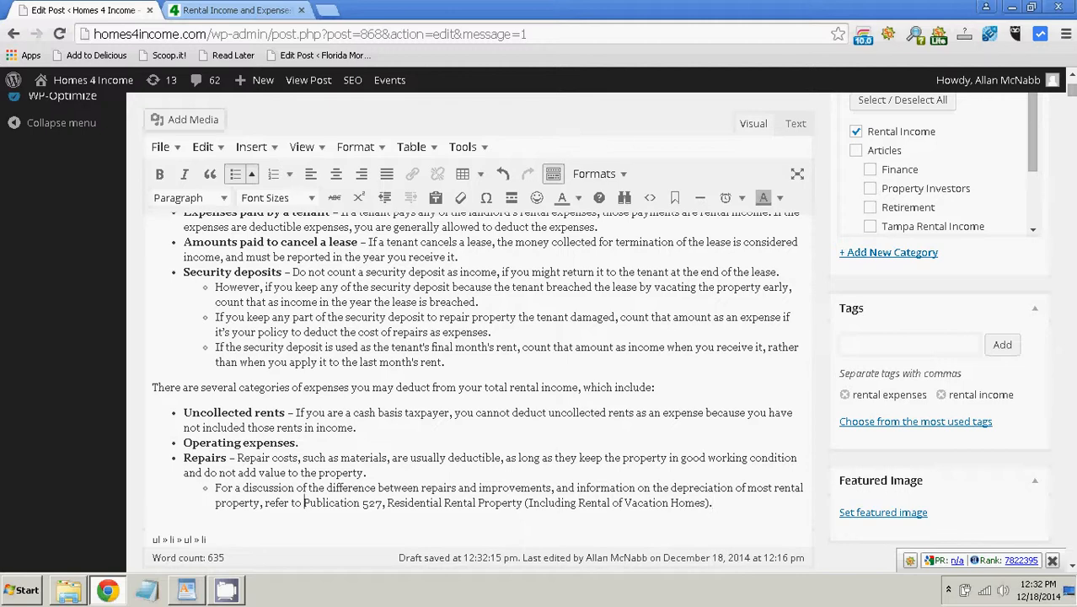
{"action": "left_click", "coordinate": [186, 590]}
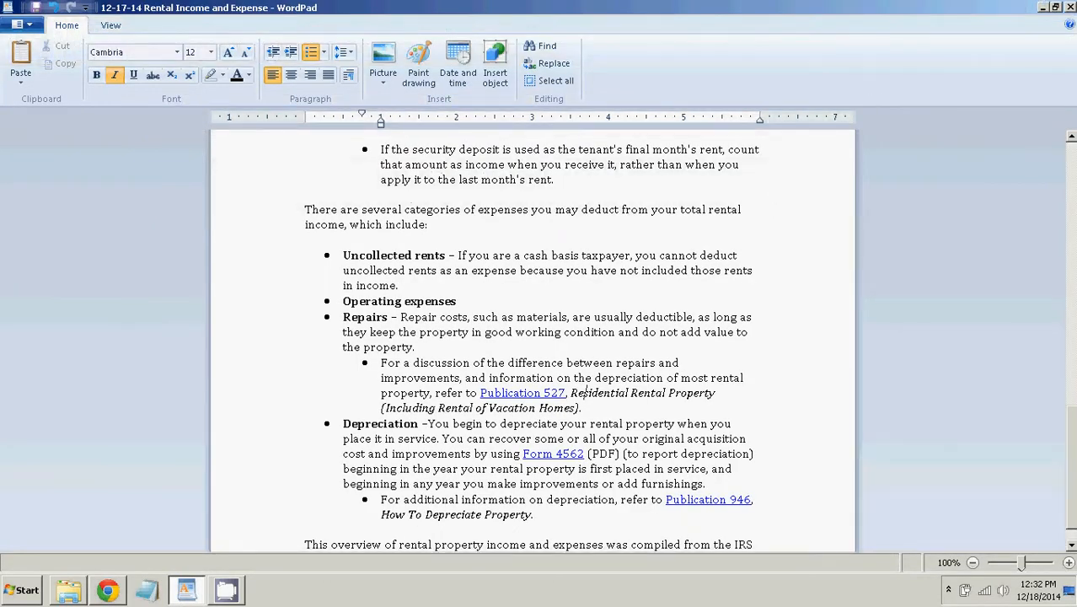
{"action": "key", "text": "alt+Tab"}
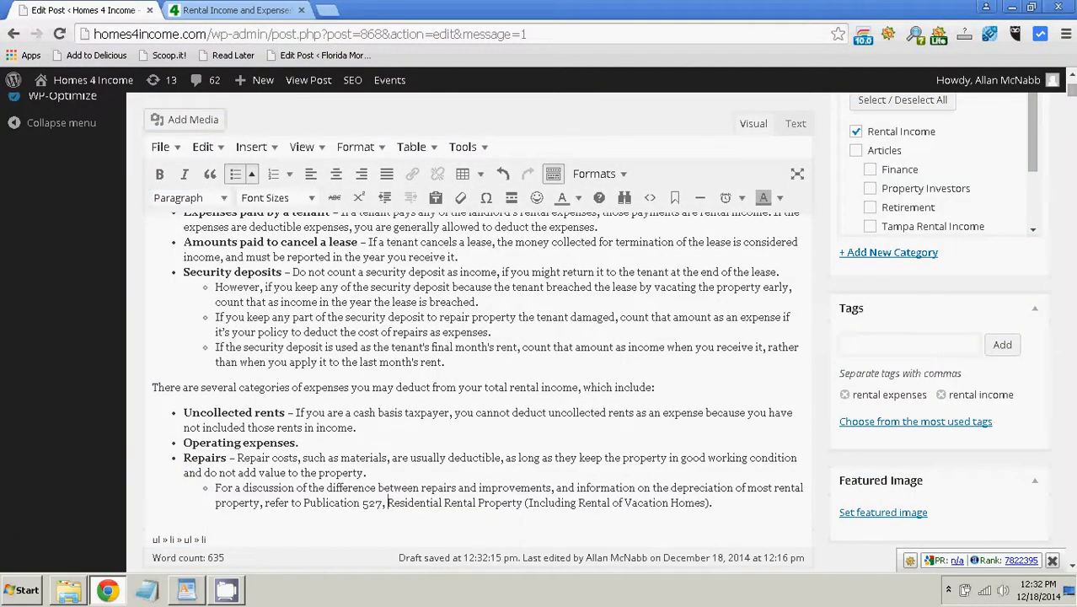
{"action": "key", "text": "shift+End"}
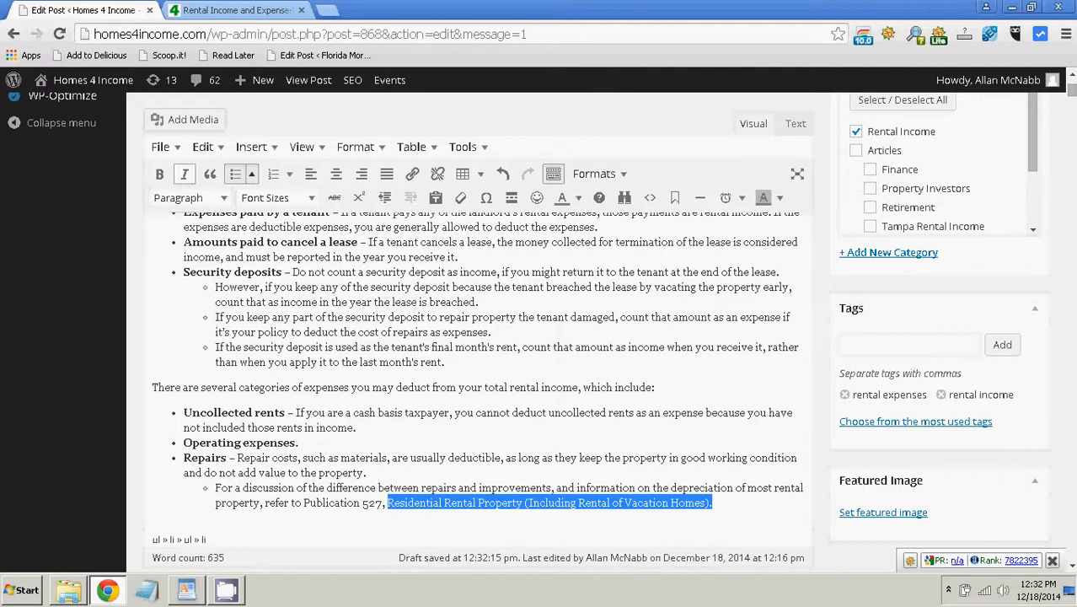
{"action": "left_click", "coordinate": [184, 175]}
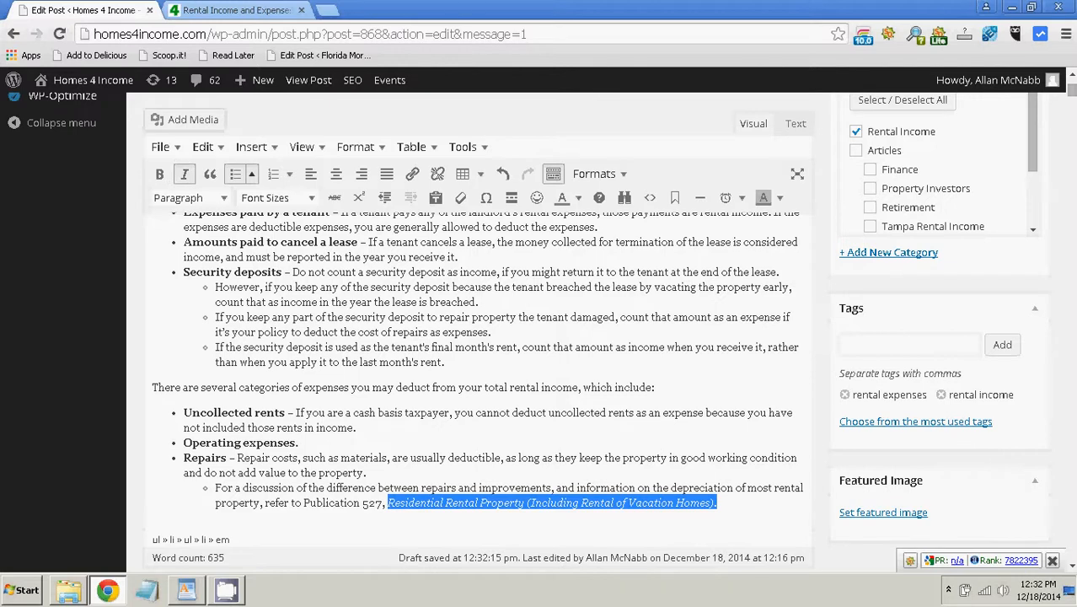
- Open the "Publication 527" link from the WordPad article in the browser and copy the page's web address
{"action": "left_click", "coordinate": [303, 502]}
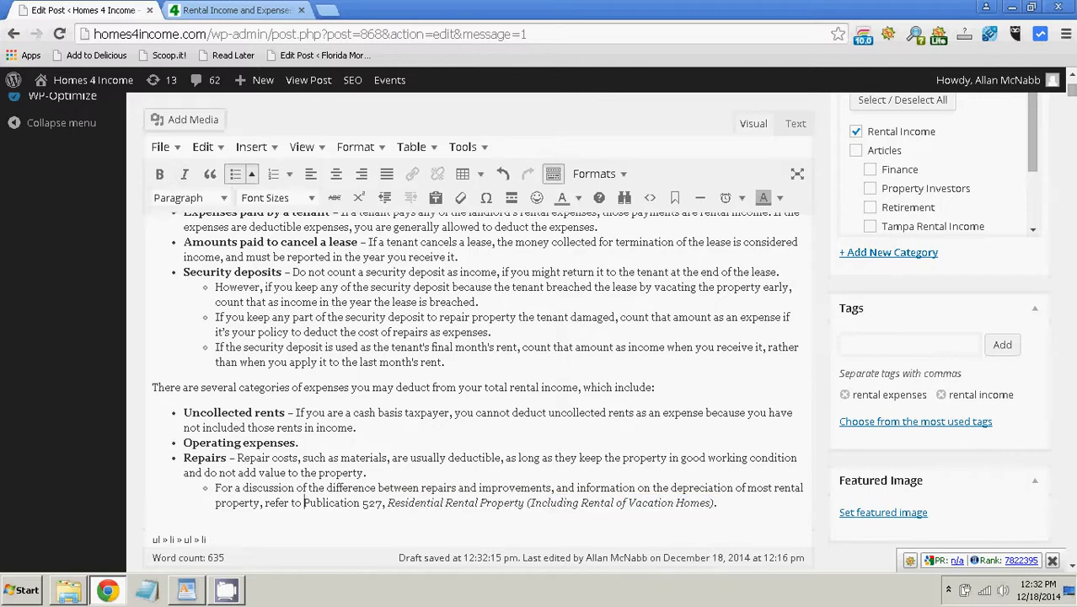
{"action": "left_click", "coordinate": [187, 590]}
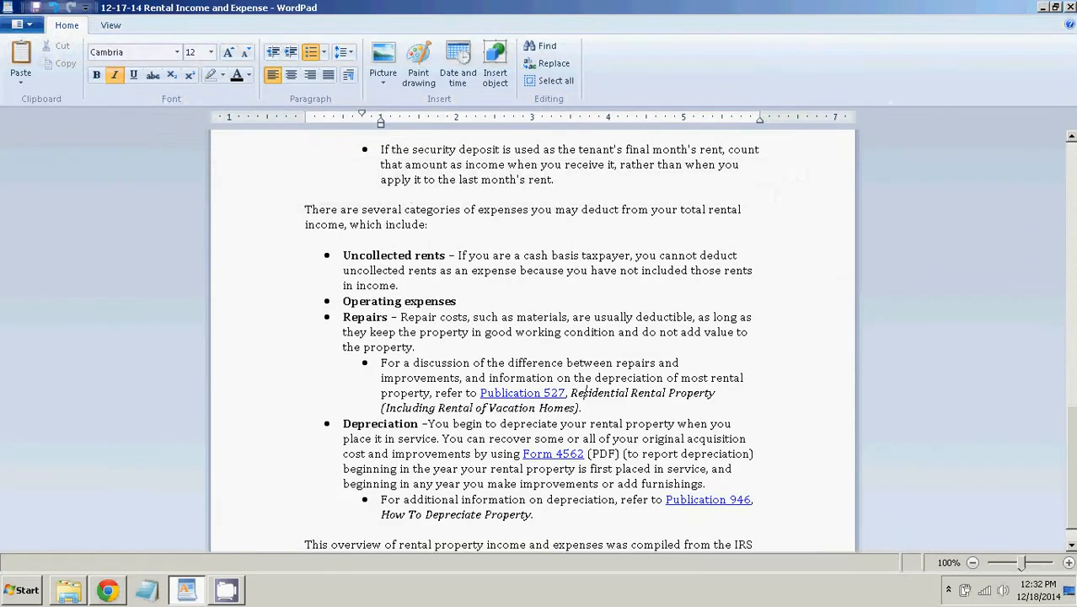
{"action": "left_click", "coordinate": [531, 392]}
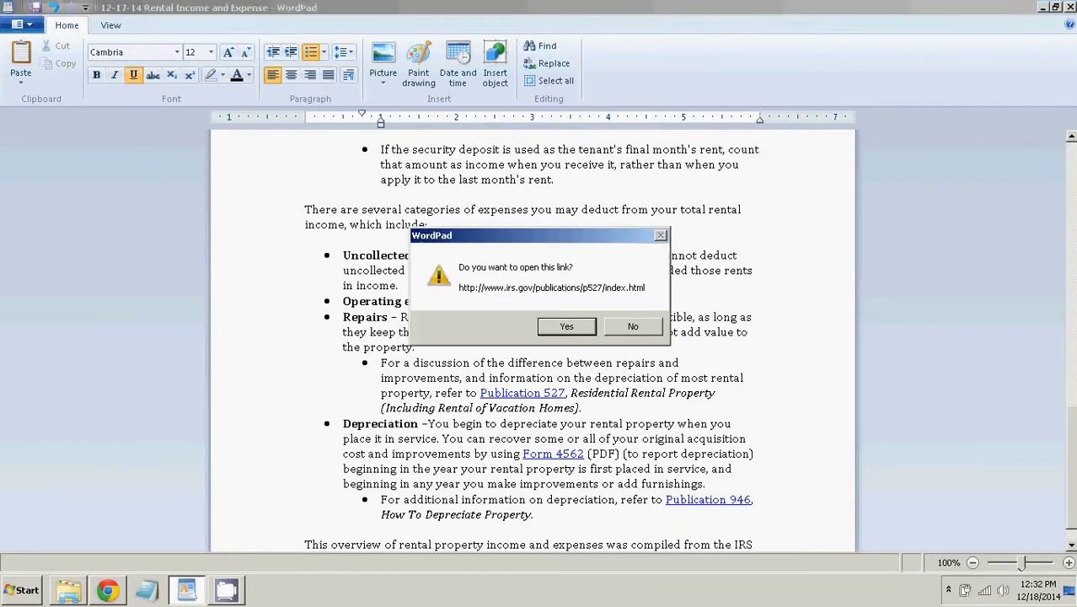
{"action": "key", "text": "Return"}
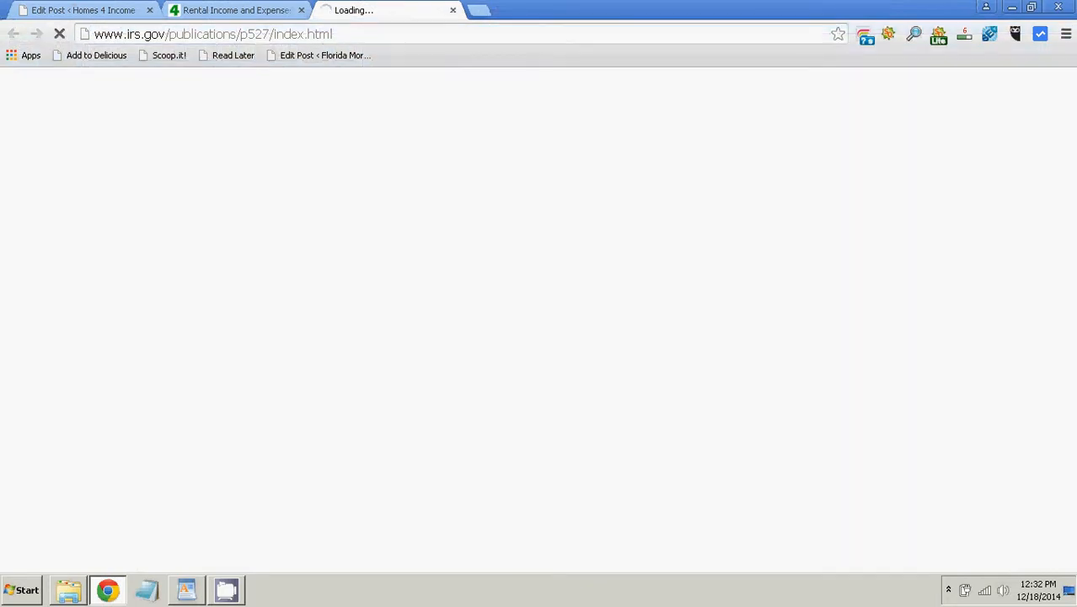
{"action": "right_click", "coordinate": [338, 34]}
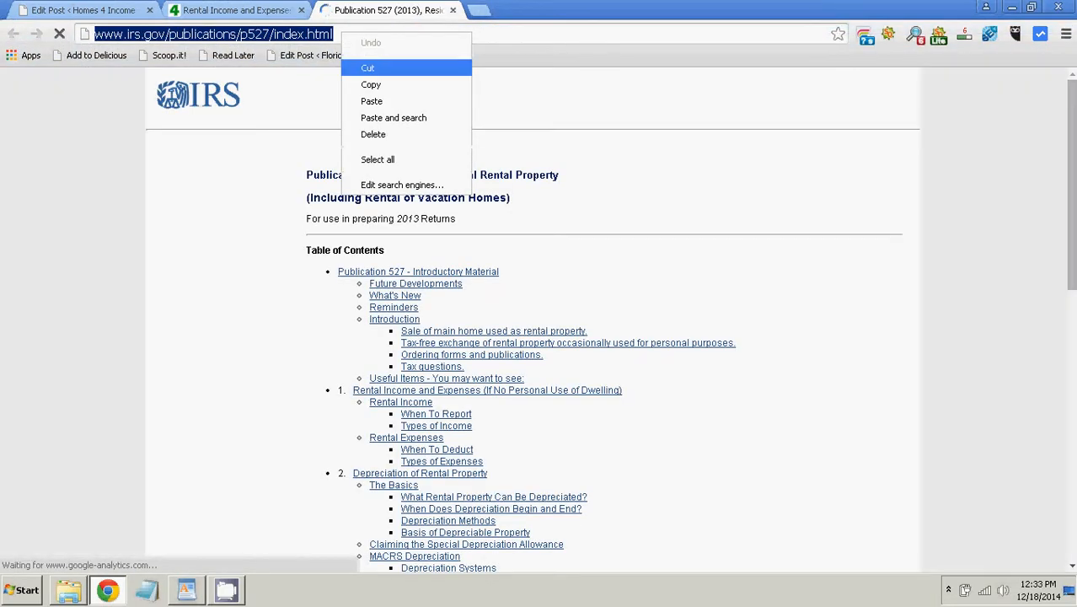
{"action": "left_click", "coordinate": [370, 84]}
{"action": "key", "text": "ctrl+1"}
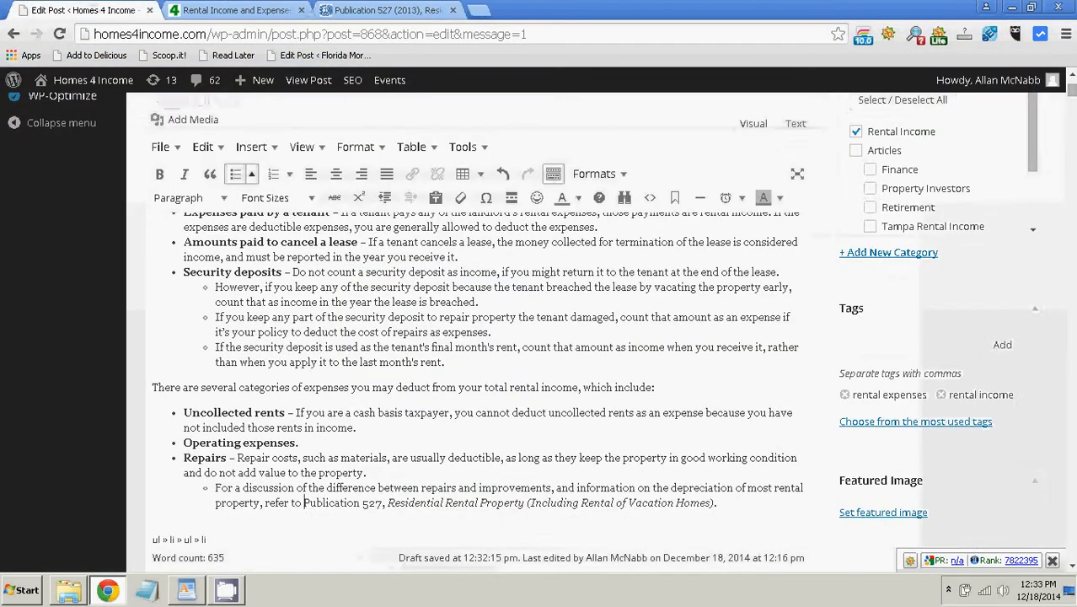
{"action": "left_click_drag", "start_coordinate": [303, 502], "coordinate": [383, 502]}
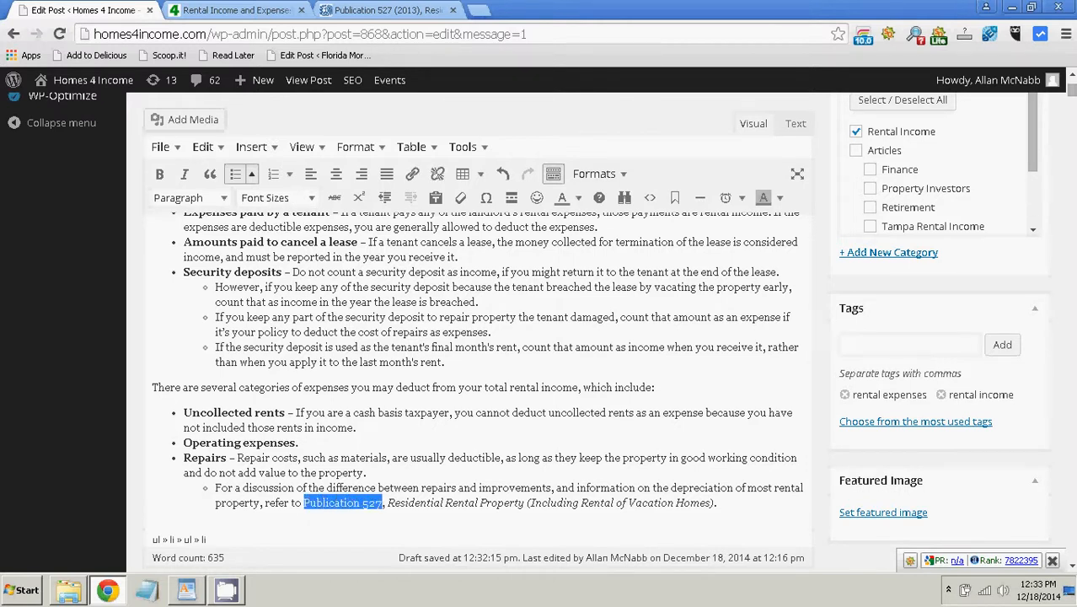
{"action": "left_click", "coordinate": [412, 174]}
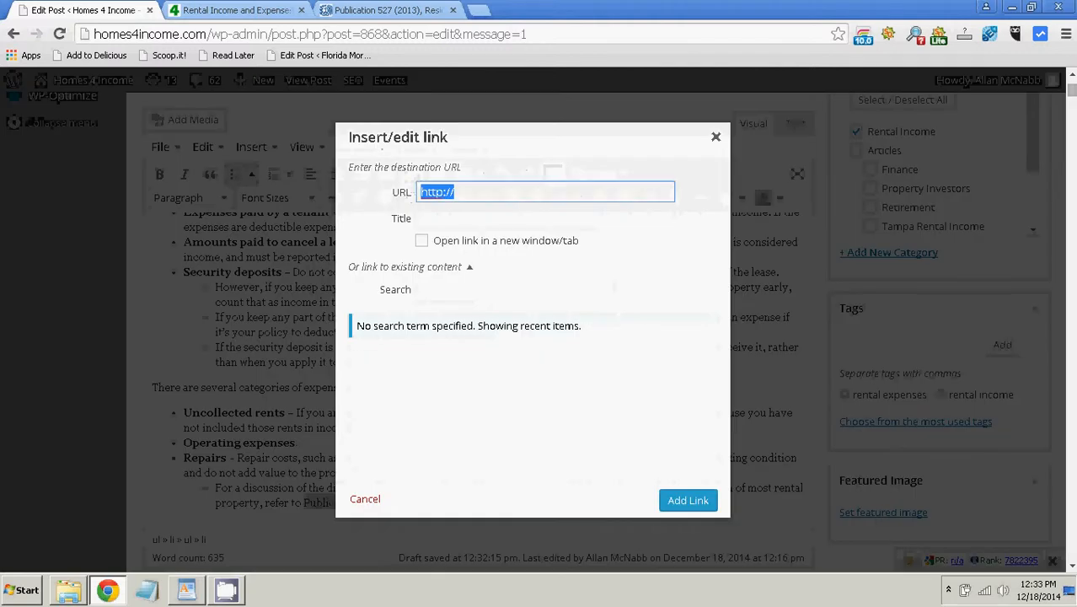
{"action": "right_click", "coordinate": [666, 191]}
{"action": "left_click", "coordinate": [697, 268]}
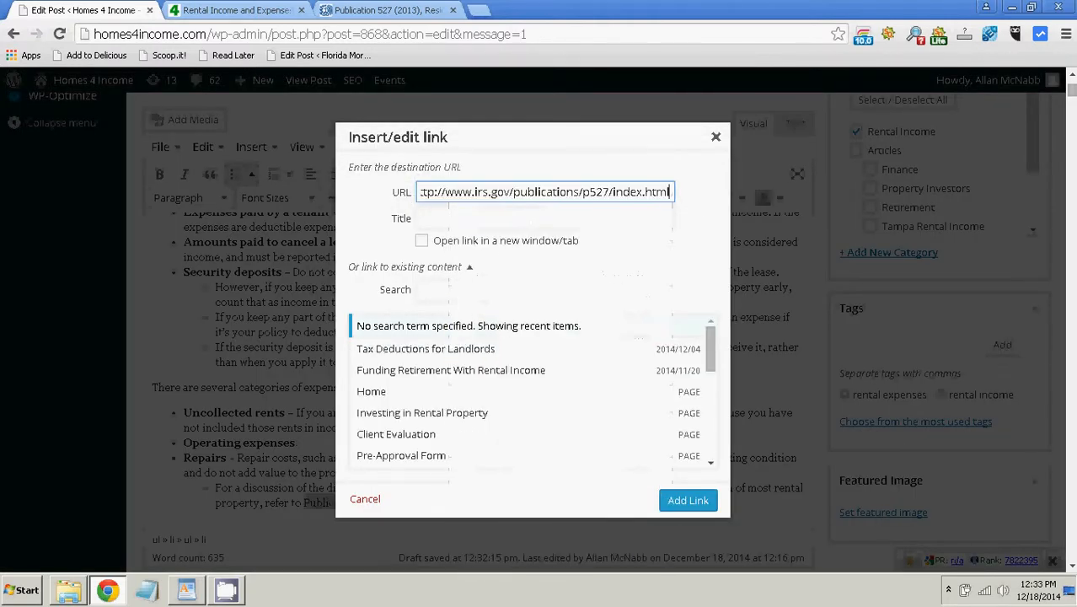
- Copy "Publication 527" from the WordPad article into the link's title and add the link to the post
{"action": "left_click", "coordinate": [545, 218]}
{"action": "left_click", "coordinate": [186, 590]}
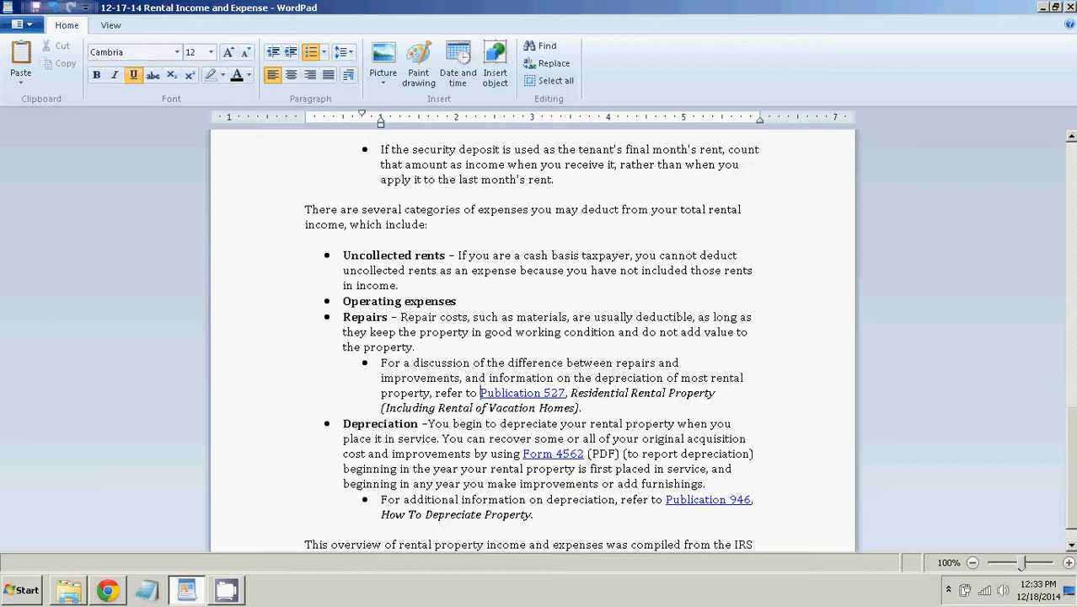
{"action": "left_click_drag", "start_coordinate": [480, 393], "coordinate": [566, 393]}
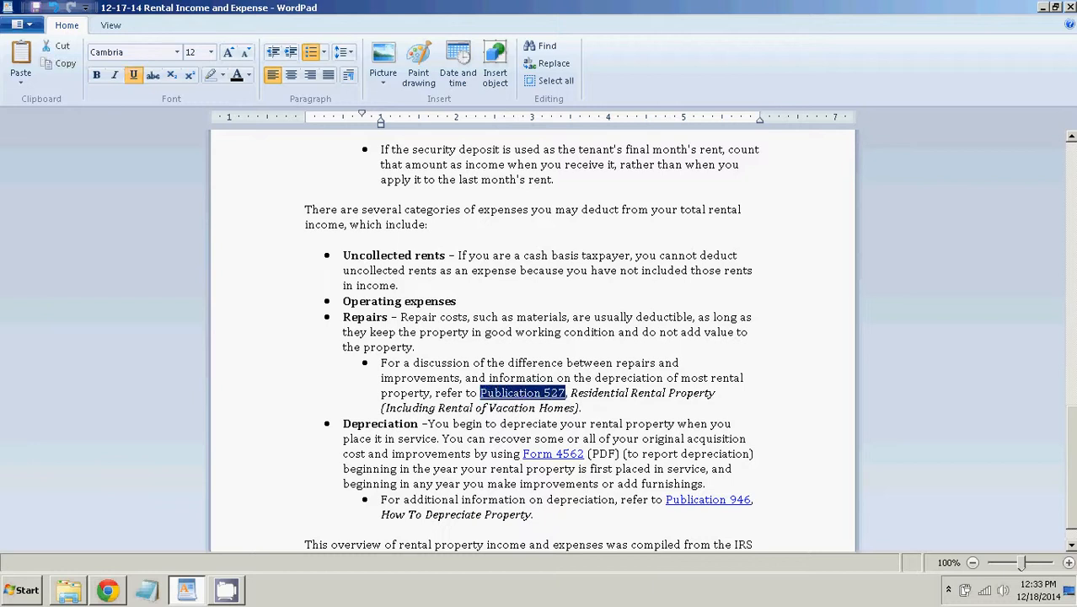
{"action": "key", "text": "alt+Tab"}
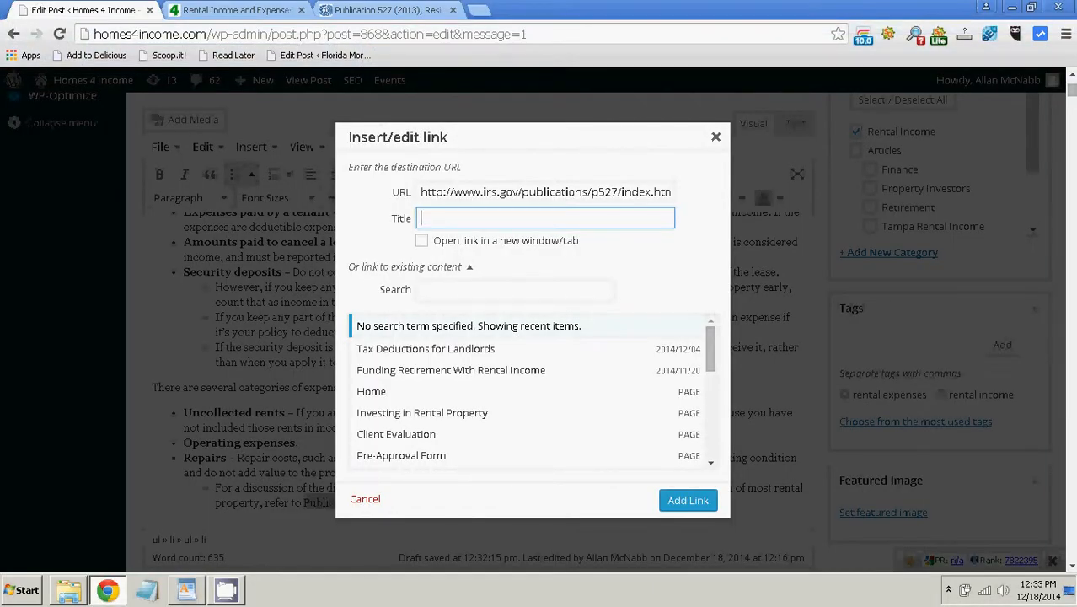
{"action": "right_click", "coordinate": [595, 217]}
{"action": "left_click", "coordinate": [640, 244]}
{"action": "left_click", "coordinate": [687, 499]}
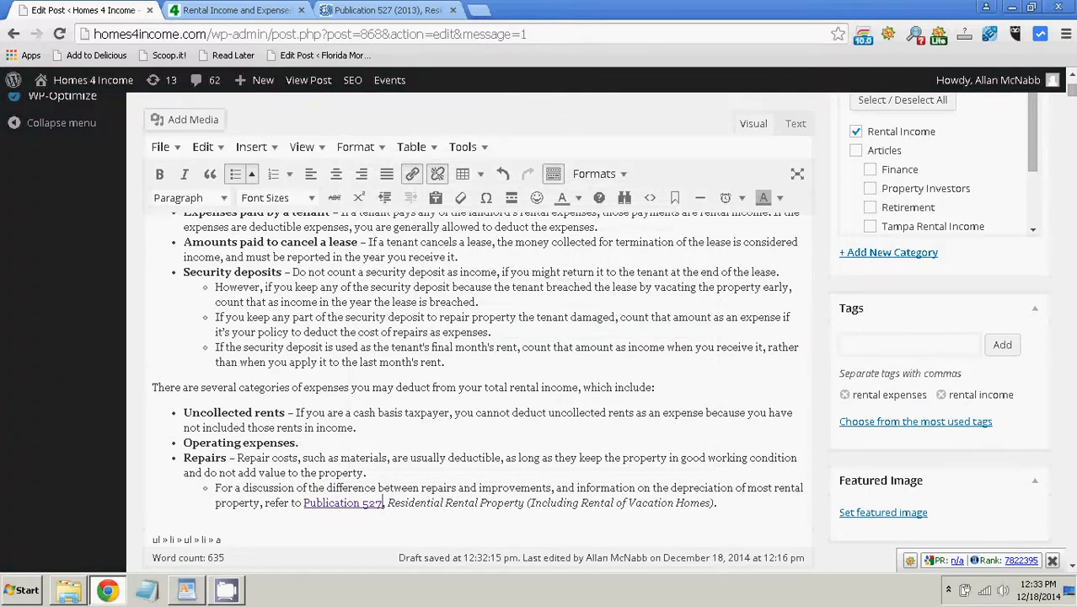
- Copy the "Depreciation" bullet and its sub-bullet from the WordPad article, and place the cursor at the end of the post's "Publication 527" sub-bullet
{"action": "key", "text": "alt+Tab"}
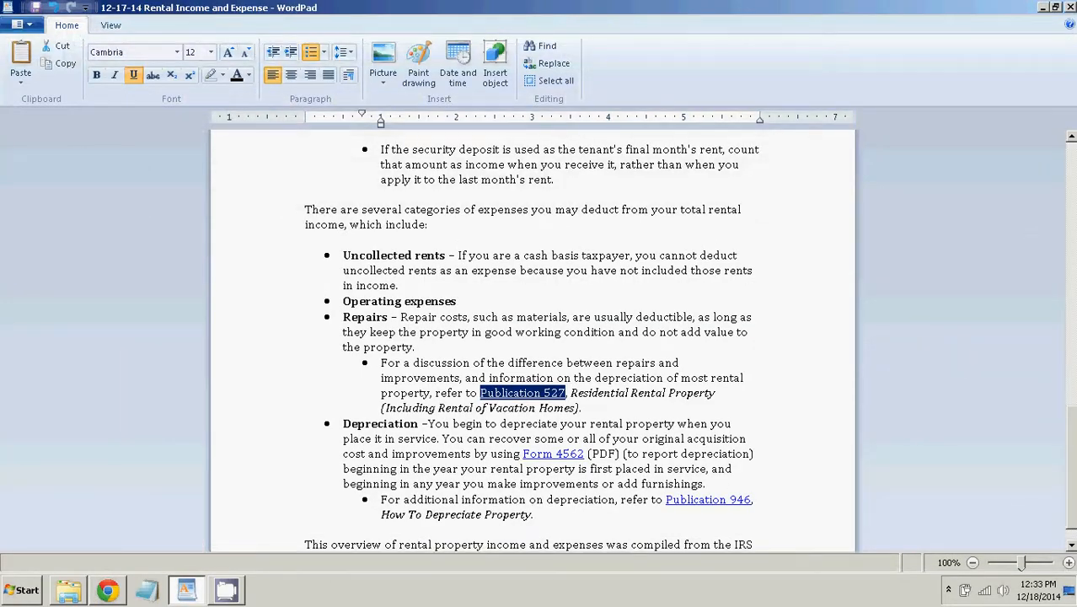
{"action": "left_click", "coordinate": [348, 453]}
{"action": "scroll", "coordinate": [348, 453], "scroll_direction": "down", "scroll_amount": 2}
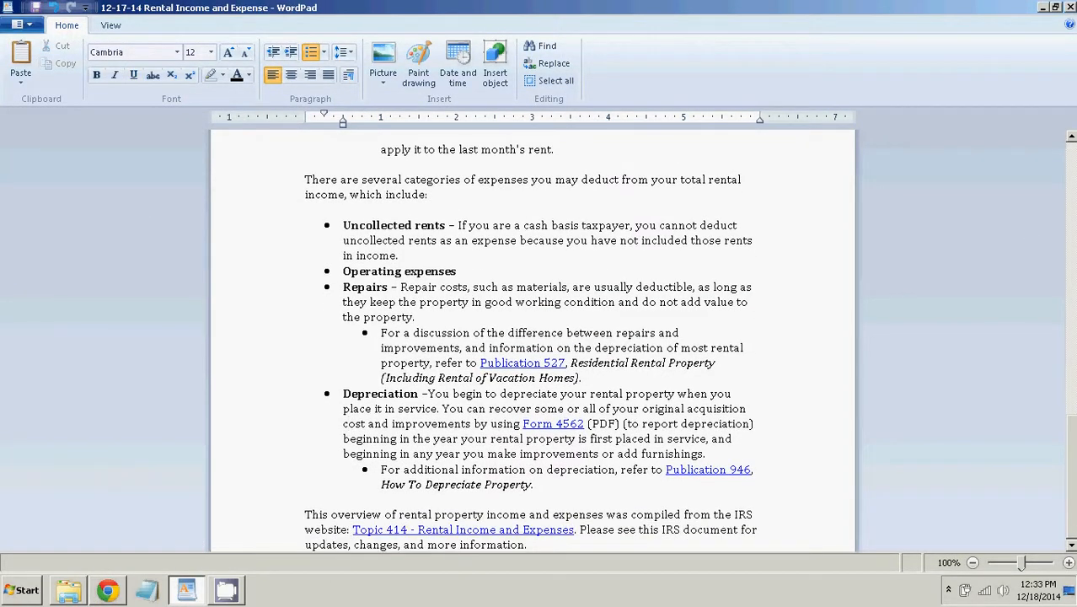
{"action": "left_click_drag", "start_coordinate": [533, 484], "coordinate": [343, 394]}
{"action": "right_click", "coordinate": [343, 394]}
{"action": "left_click", "coordinate": [391, 423]}
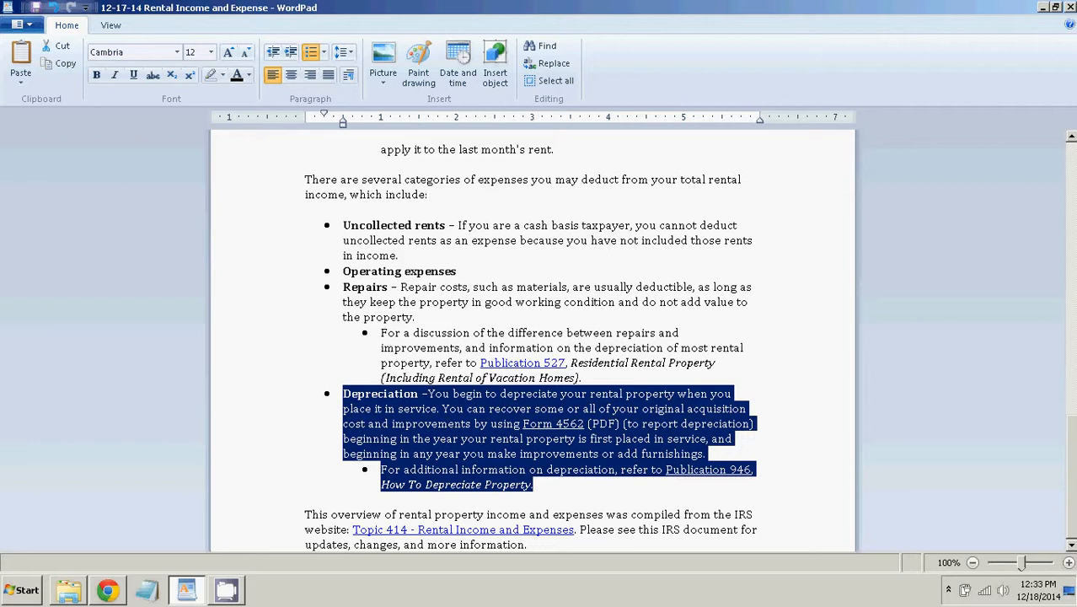
{"action": "left_click", "coordinate": [107, 590]}
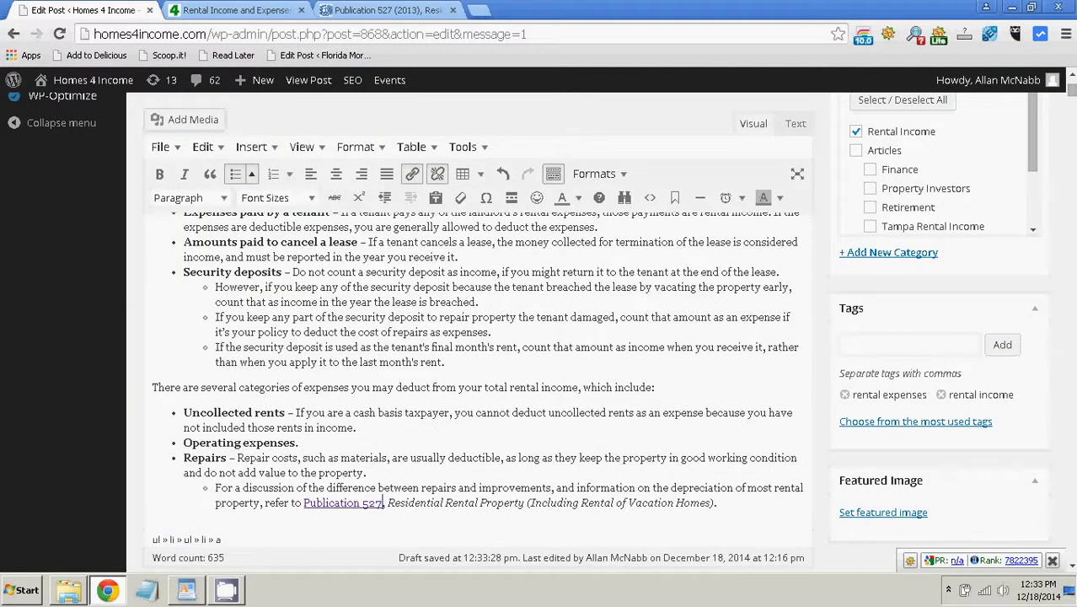
{"action": "left_click", "coordinate": [716, 503]}
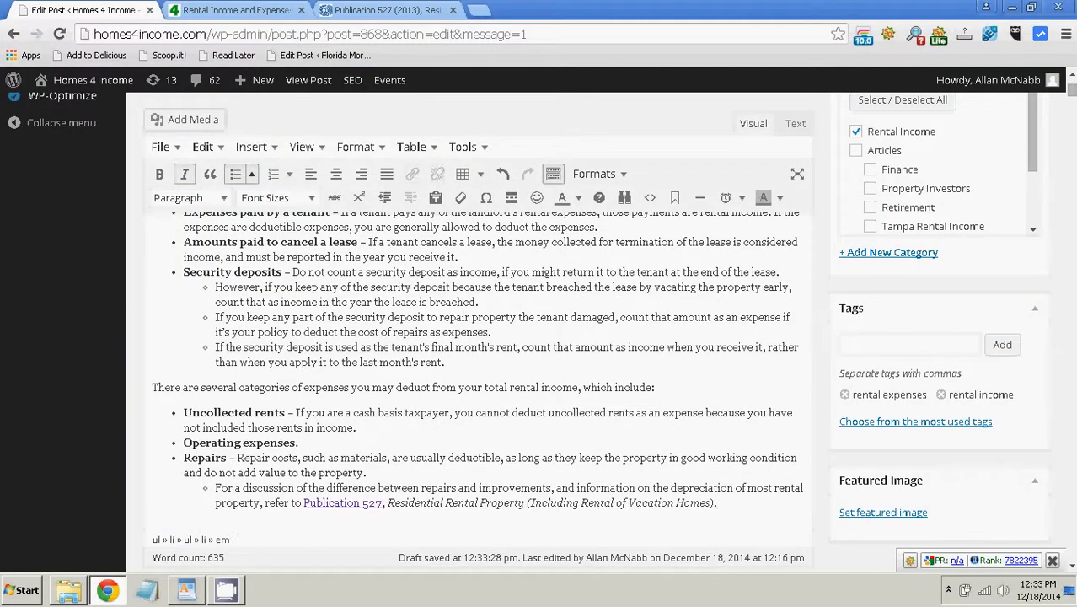
- Add a new top-level bullet after the Repairs item and paste the copied Depreciation paragraph into it as plain text
{"action": "key", "text": "Return"}
{"action": "key", "text": "Return"}
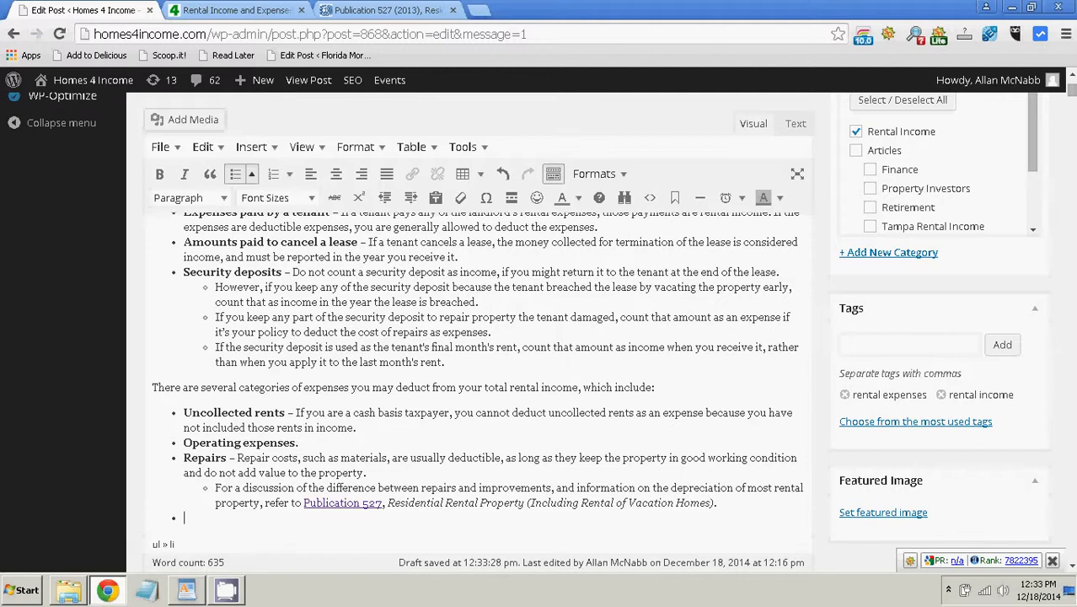
{"action": "right_click", "coordinate": [204, 518]}
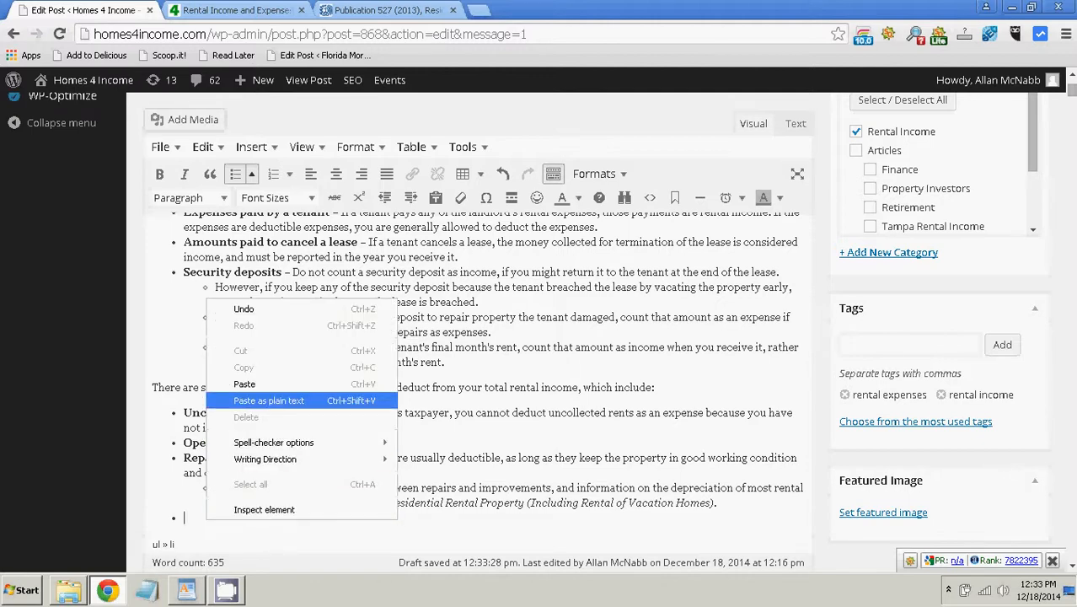
{"action": "left_click", "coordinate": [268, 400]}
{"action": "key", "text": "ctrl+v"}
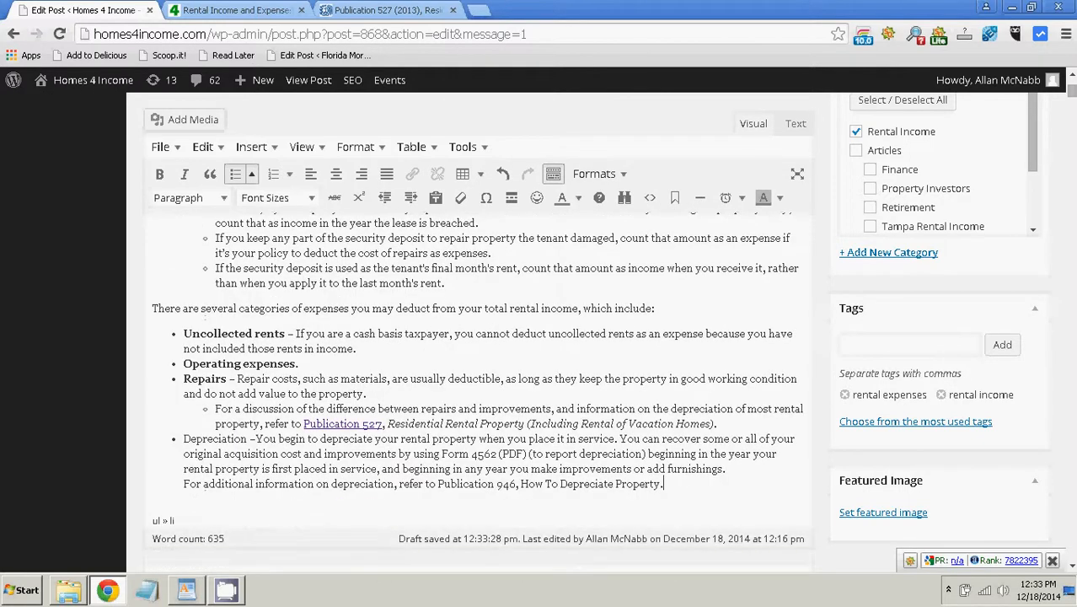
- Make the word "Depreciation" at the start of the new bullet bold
{"action": "left_click_drag", "start_coordinate": [184, 438], "coordinate": [247, 439]}
{"action": "key", "text": "ctrl+b"}
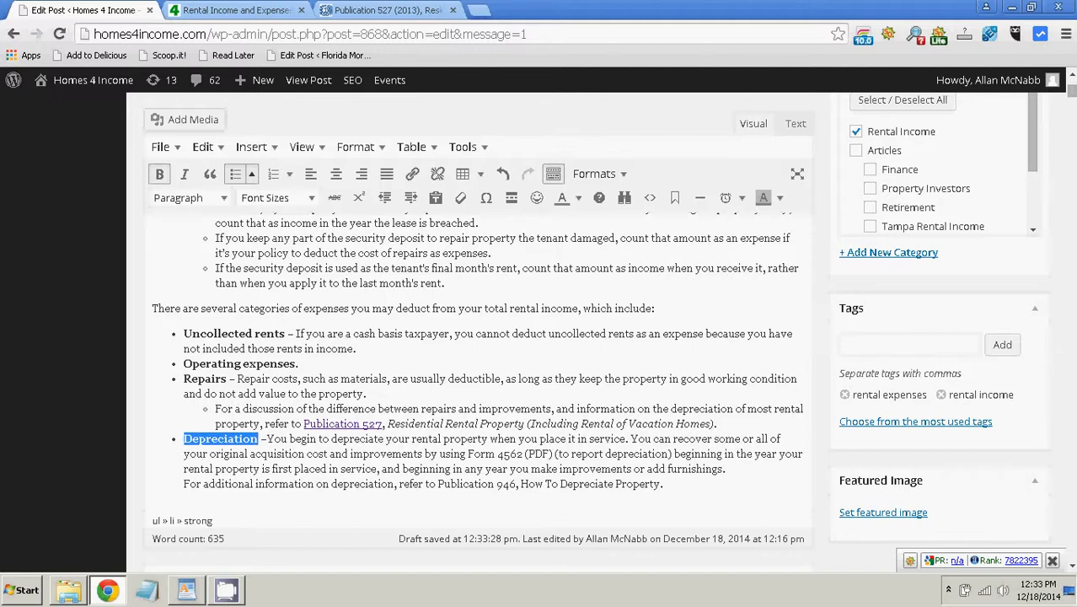
{"action": "left_click", "coordinate": [223, 453]}
- Check the layout in the WordPad document and make "For additional information on depreciation" a nested sub-bullet under Depreciation in the post
{"action": "key", "text": "alt+Tab"}
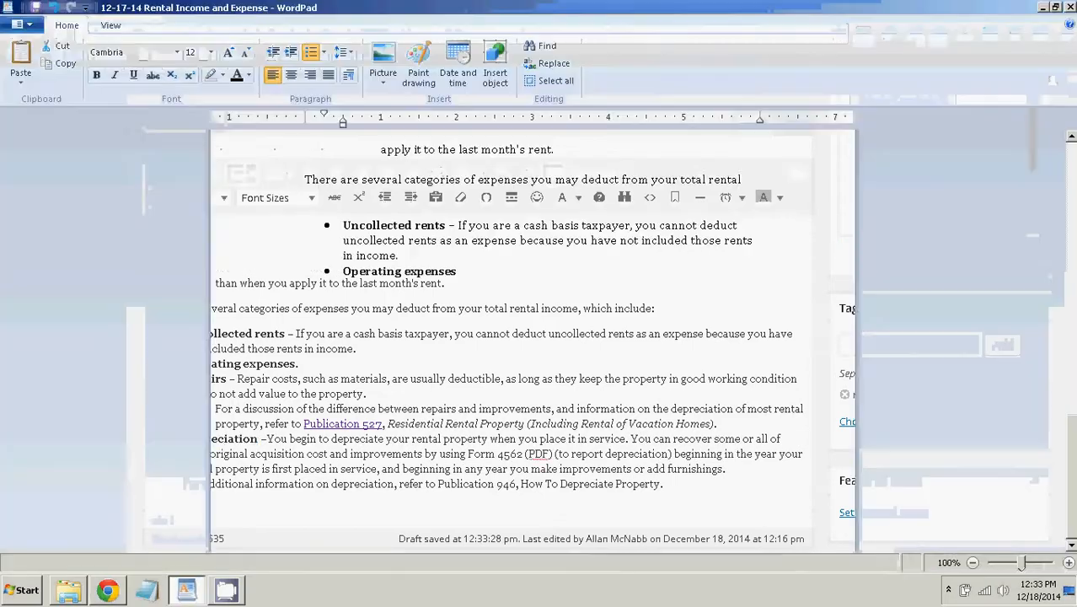
{"action": "left_click_drag", "start_coordinate": [305, 514], "coordinate": [305, 529]}
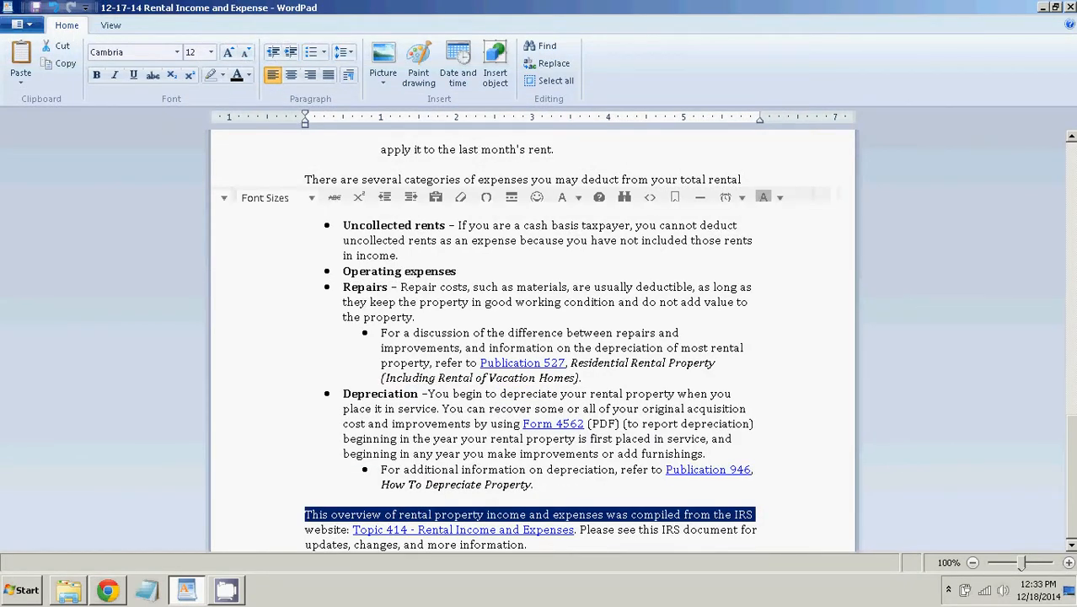
{"action": "left_click", "coordinate": [388, 469]}
{"action": "key", "text": "alt+Tab"}
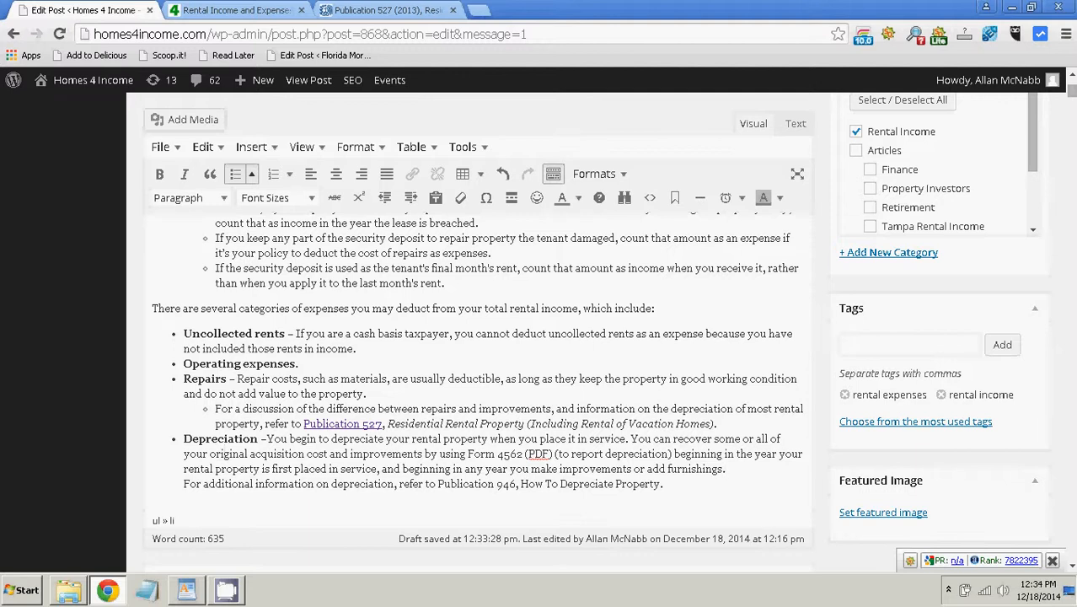
{"action": "key", "text": "Delete"}
{"action": "key", "text": "Return"}
{"action": "scroll", "coordinate": [477, 362], "scroll_direction": "down", "scroll_amount": 1}
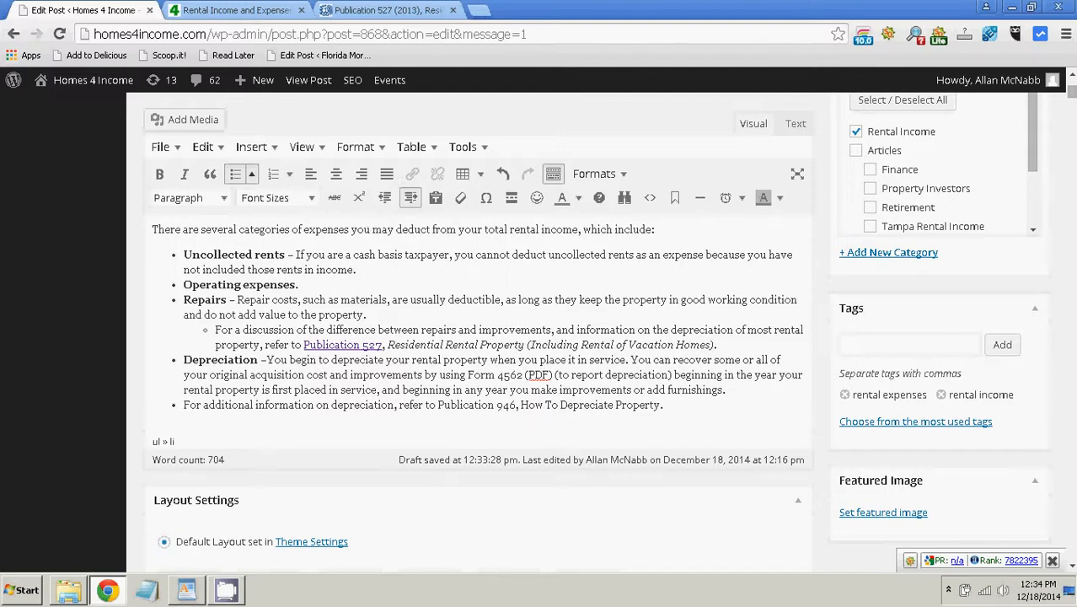
{"action": "left_click", "coordinate": [411, 197]}
{"action": "scroll", "coordinate": [476, 337], "scroll_direction": "down", "scroll_amount": 1}
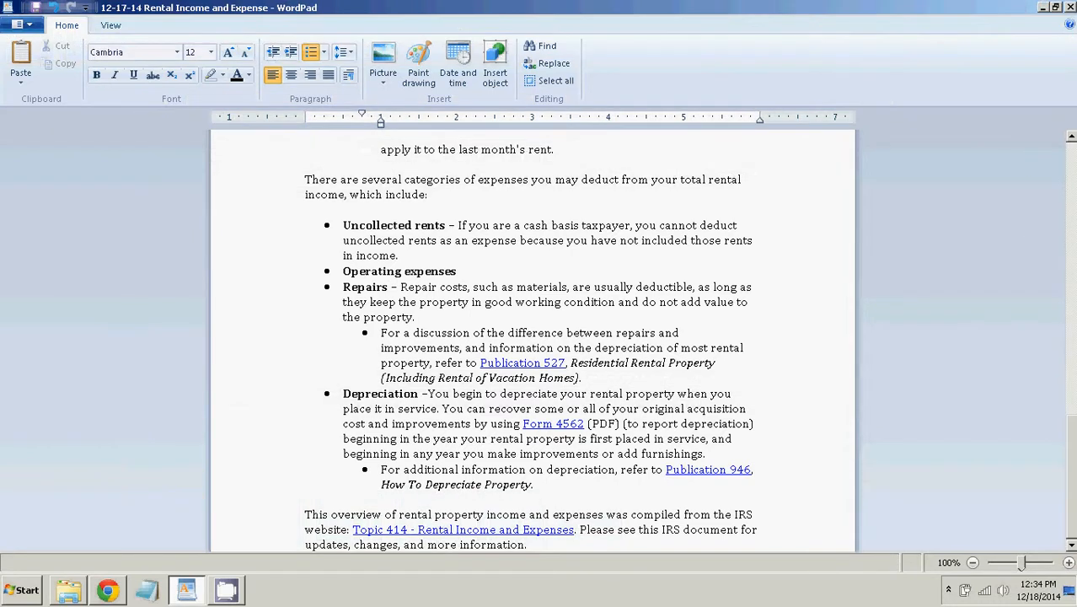
- Open the Publication 946 link from the WordPad document in the browser and copy the page's web address
{"action": "left_click_drag", "start_coordinate": [343, 453], "coordinate": [706, 453]}
{"action": "left_click", "coordinate": [388, 439]}
{"action": "left_click", "coordinate": [707, 469]}
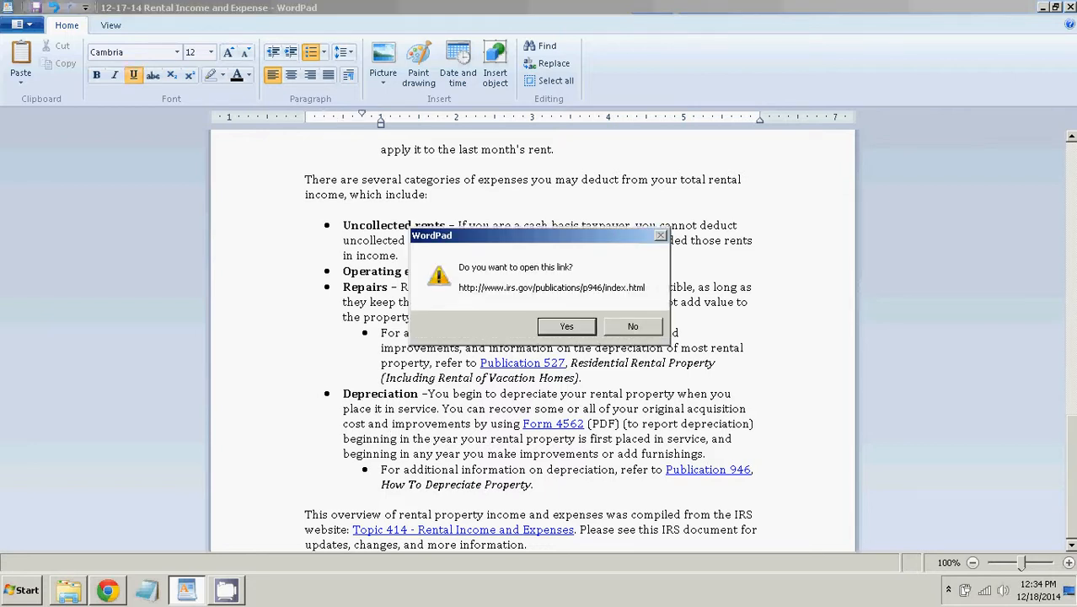
{"action": "key", "text": "Return"}
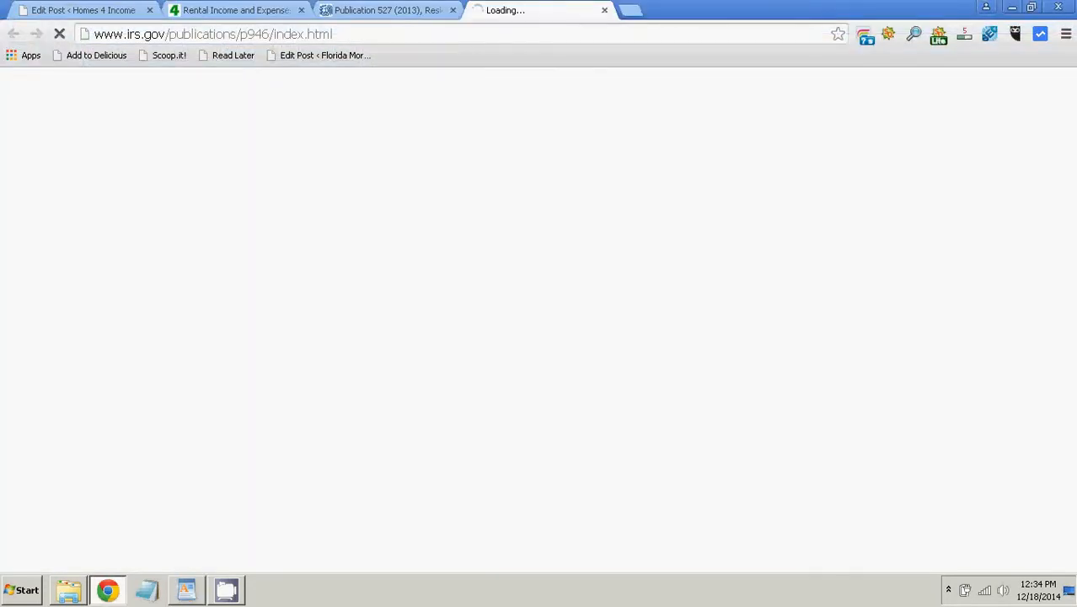
{"action": "left_click", "coordinate": [320, 34]}
{"action": "right_click", "coordinate": [320, 38]}
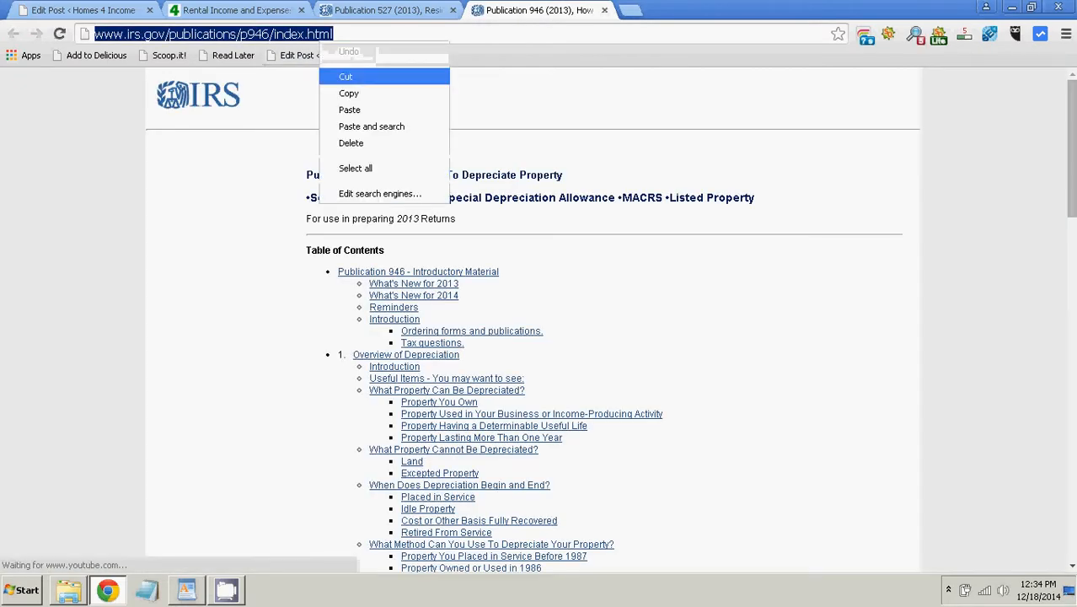
{"action": "left_click", "coordinate": [349, 94]}
- Return to the post being edited and italicize "How To Depreciate Property." in the depreciation sub-bullet
{"action": "left_click", "coordinate": [83, 11]}
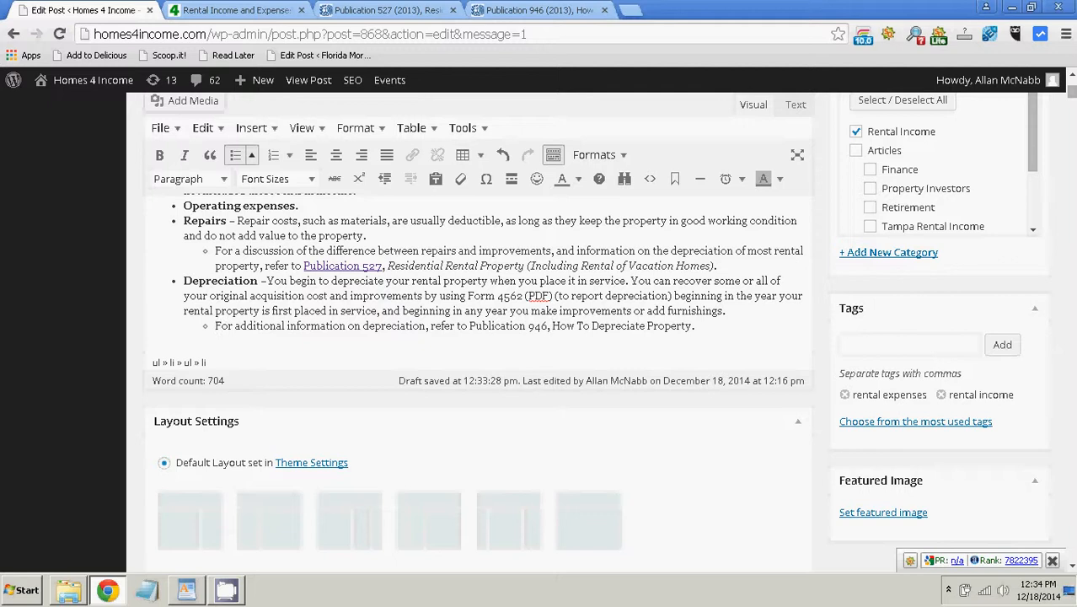
{"action": "left_click_drag", "start_coordinate": [552, 325], "coordinate": [694, 326]}
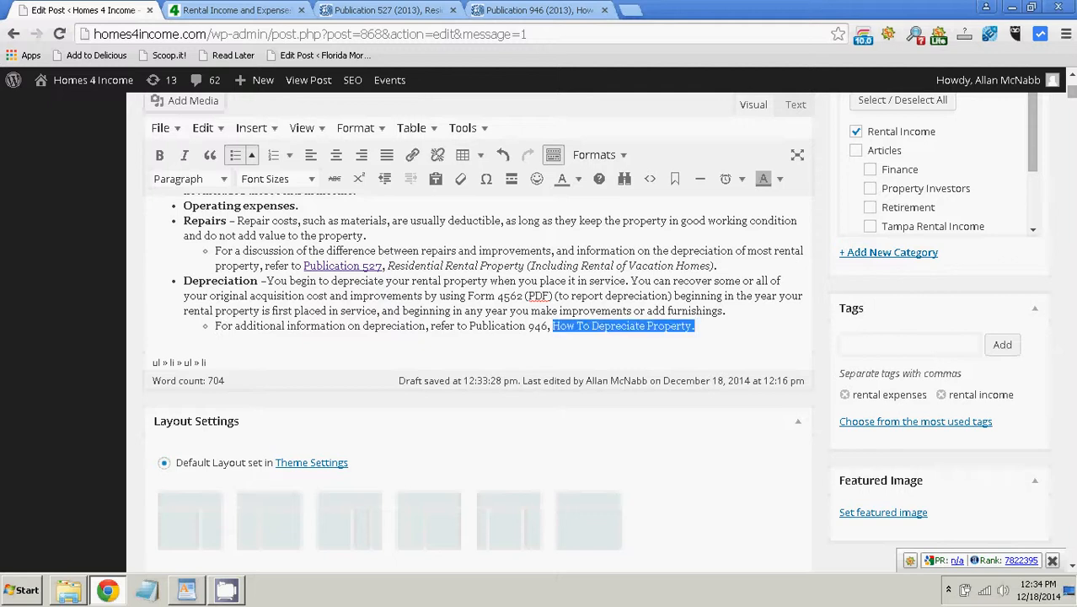
{"action": "key", "text": "ctrl+i"}
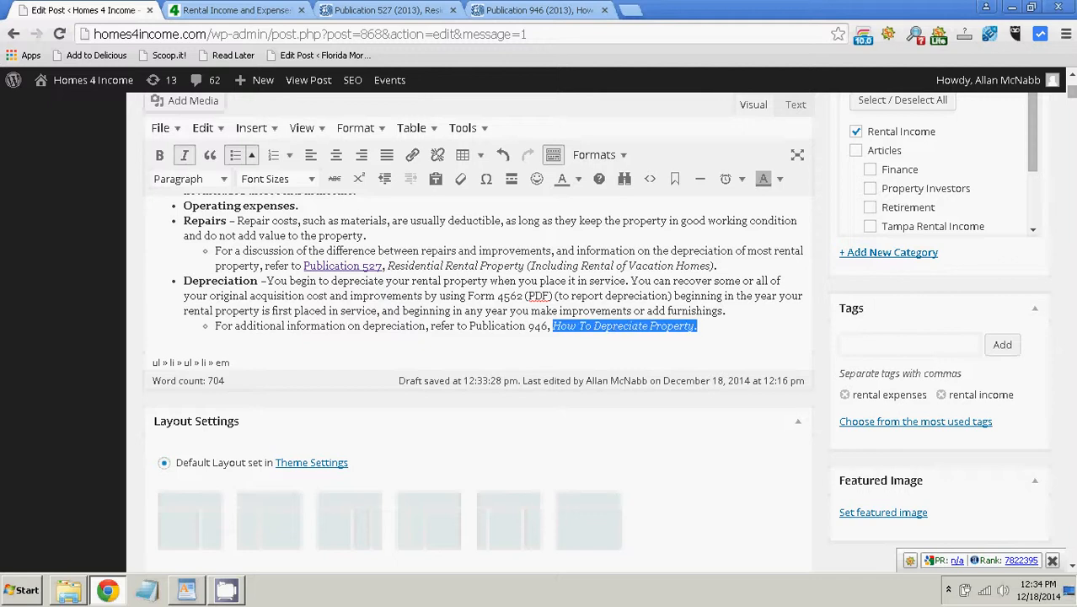
- Start a link on "Publication 946" in the depreciation sub-bullet and set its URL to the copied IRS page address
{"action": "left_click", "coordinate": [470, 326]}
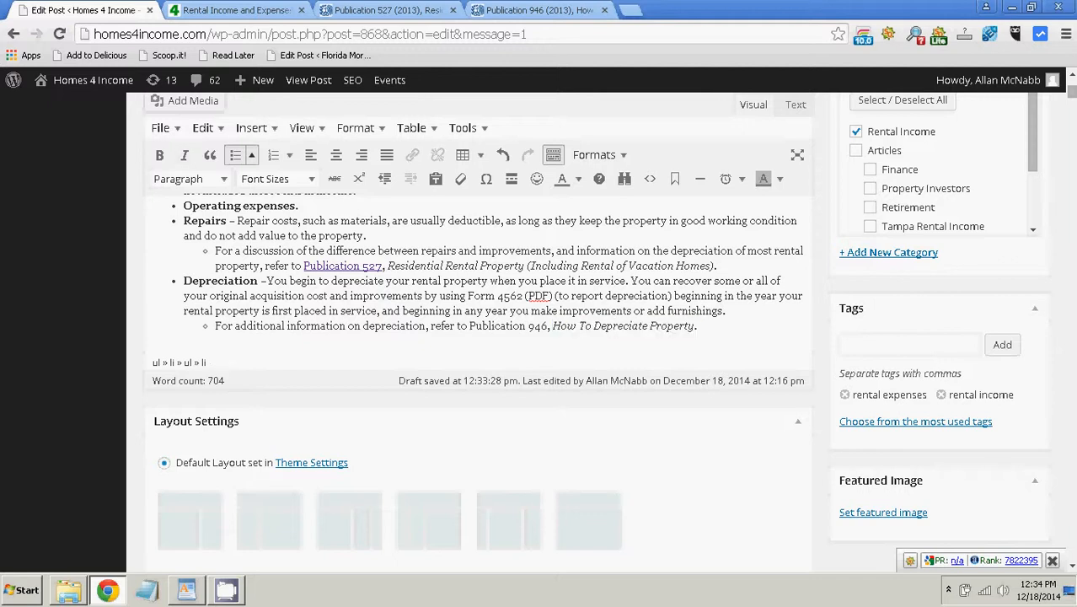
{"action": "left_click_drag", "start_coordinate": [470, 326], "coordinate": [548, 326]}
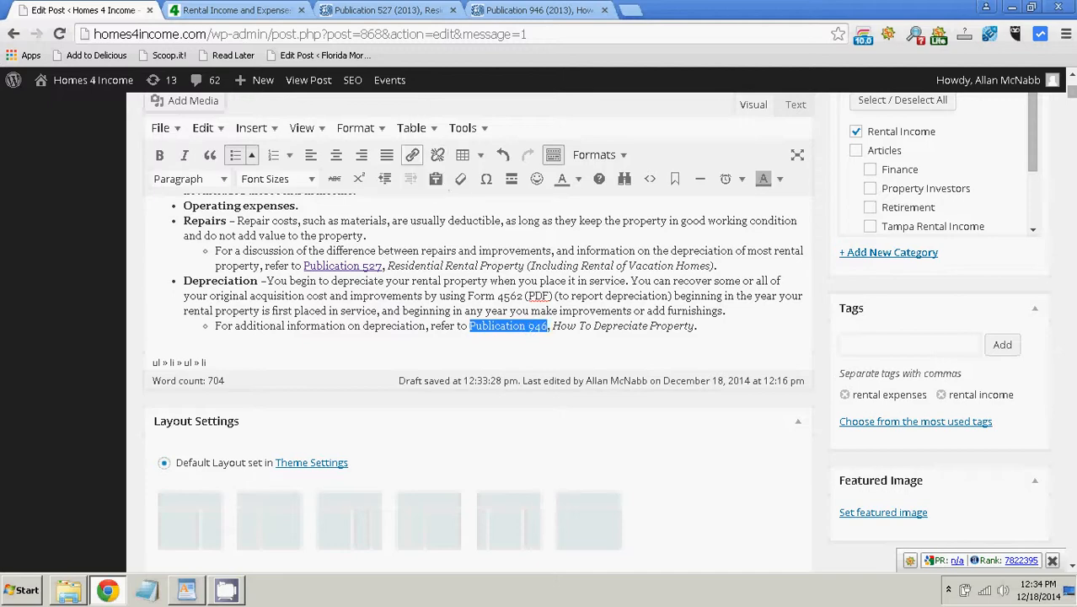
{"action": "left_click", "coordinate": [412, 154]}
{"action": "right_click", "coordinate": [444, 192]}
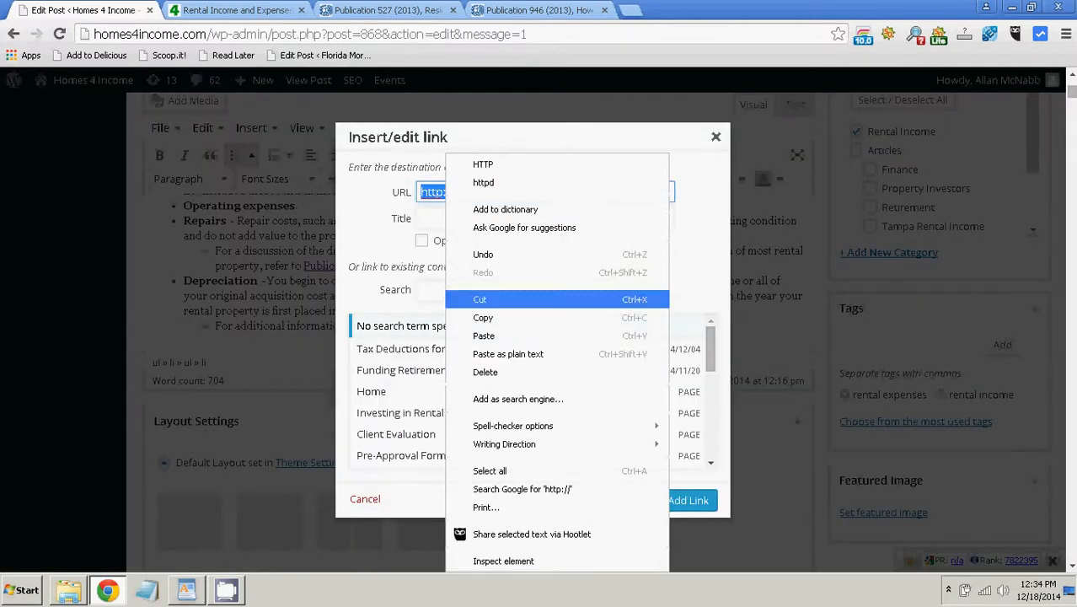
{"action": "left_click", "coordinate": [506, 352]}
{"action": "key", "text": "Tab"}
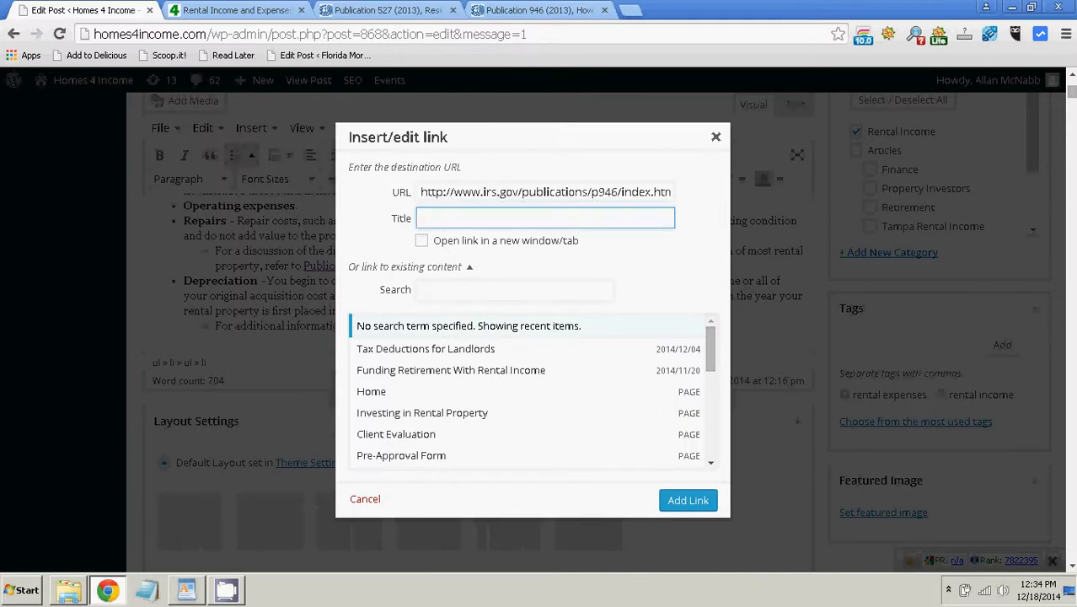
- Copy "Publication 946" from the WordPad document, use it as the link's title, and add the link
{"action": "key", "text": "alt+Tab"}
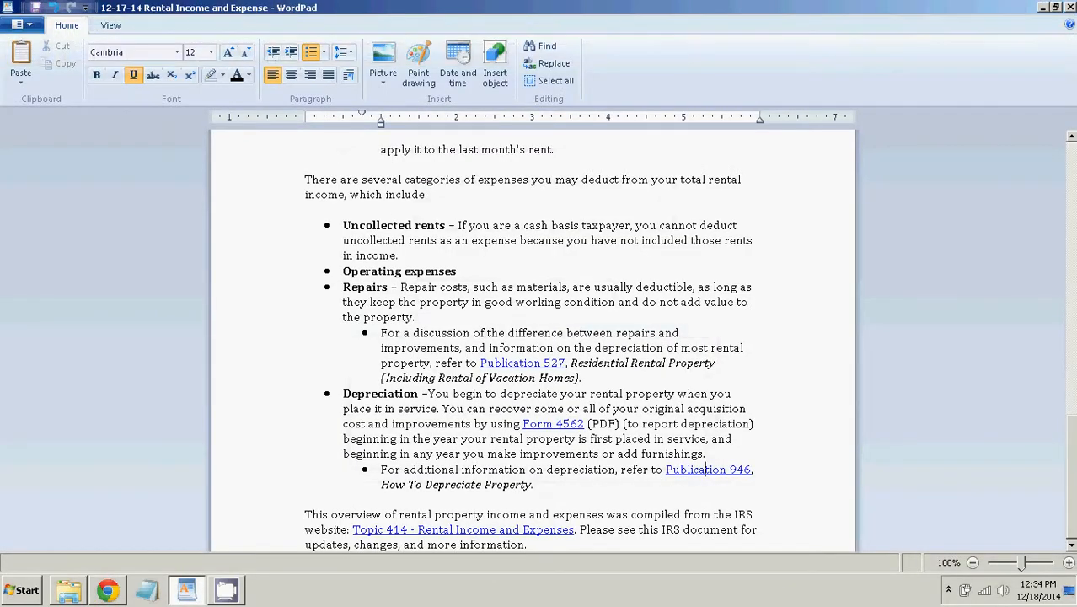
{"action": "left_click_drag", "start_coordinate": [666, 469], "coordinate": [751, 470]}
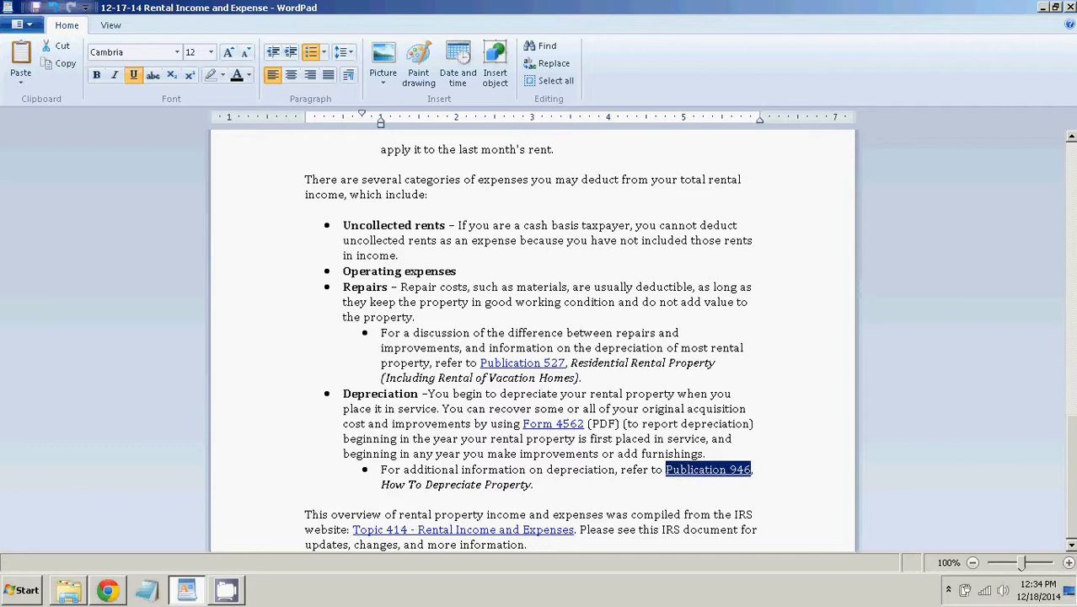
{"action": "left_click", "coordinate": [107, 589]}
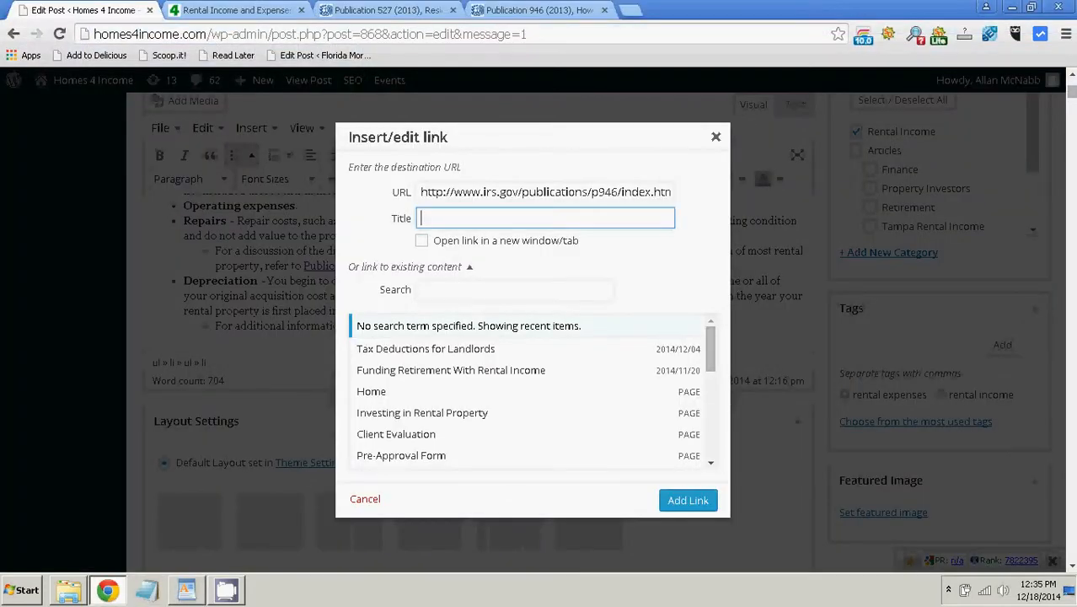
{"action": "right_click", "coordinate": [444, 219]}
{"action": "left_click", "coordinate": [471, 310]}
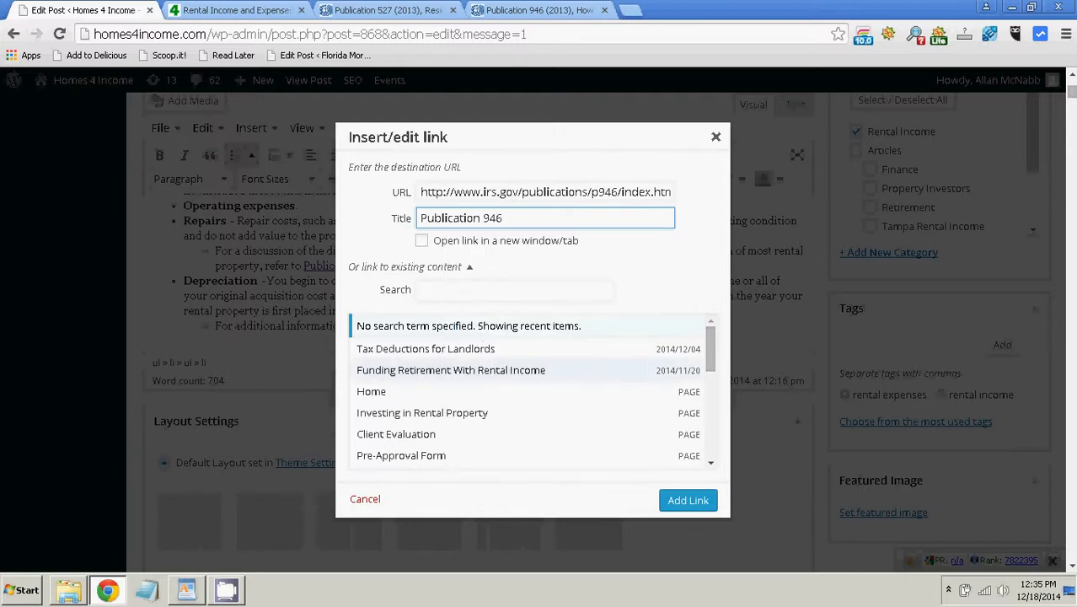
{"action": "key", "text": "Return"}
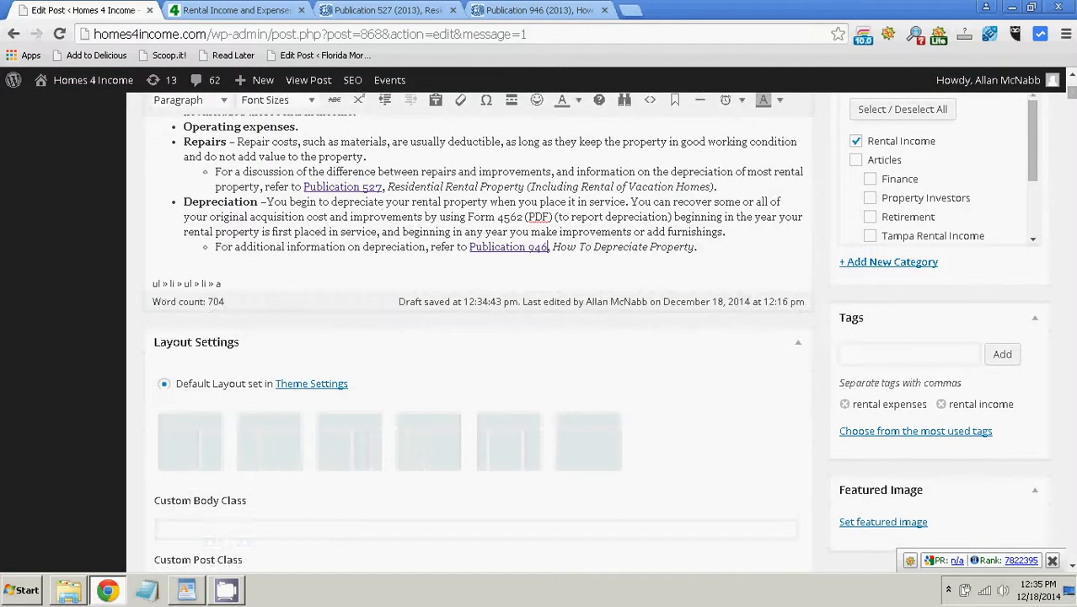
- Copy the closing paragraph beginning "This overview of rental property income and expenses" from the WordPad document
{"action": "key", "text": "alt+Tab"}
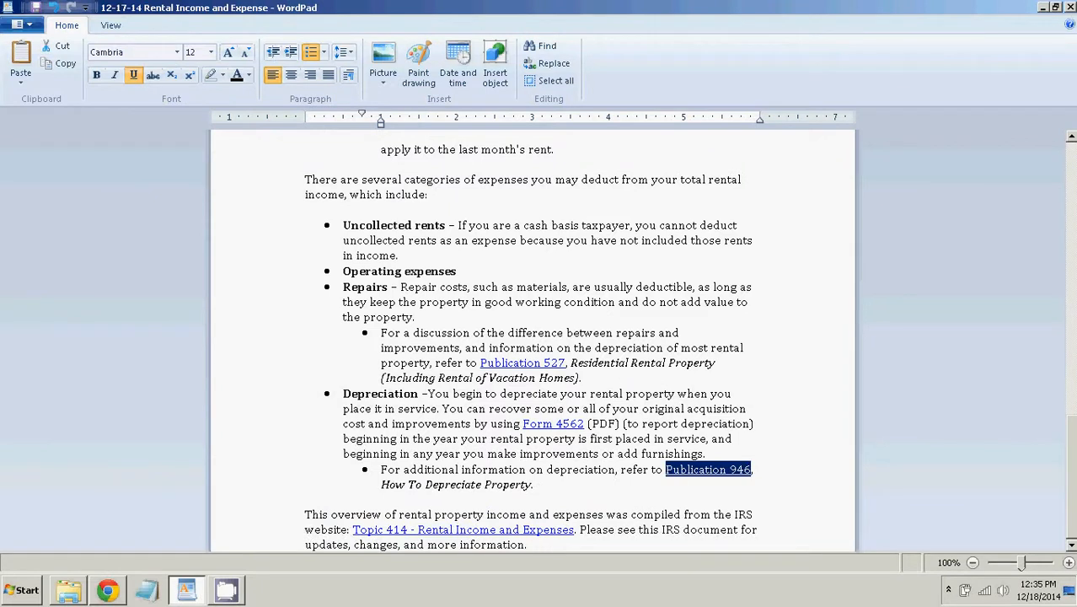
{"action": "left_click", "coordinate": [298, 514]}
{"action": "left_click_drag", "start_coordinate": [298, 515], "coordinate": [298, 544]}
{"action": "key", "text": "ctrl+c"}
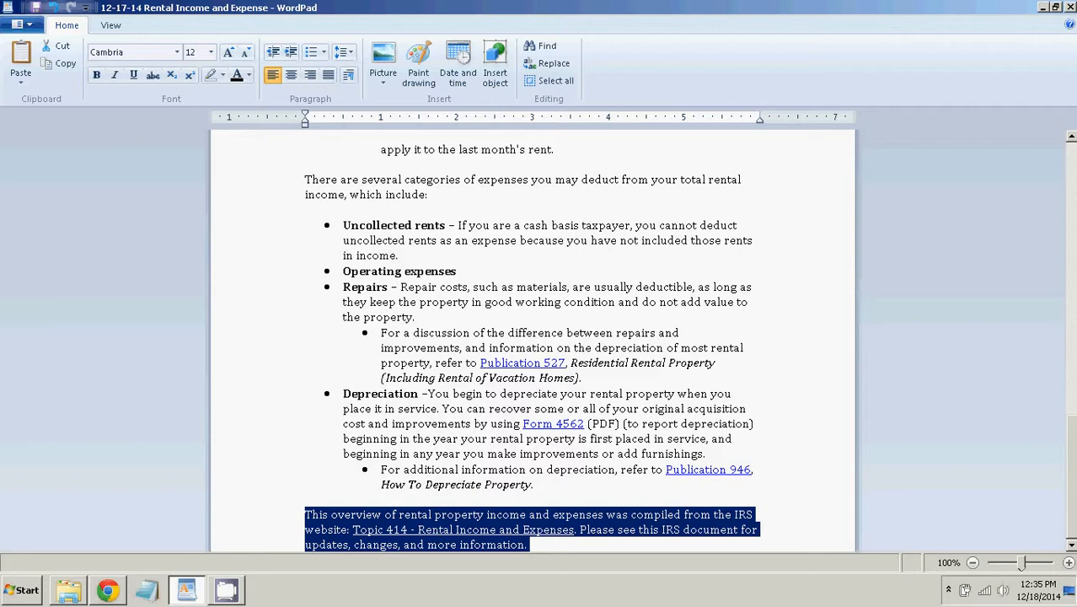
- Back in the post, end the bulleted list after the depreciation sub-bullet and paste the closing paragraph below it as plain text
{"action": "key", "text": "alt+Tab"}
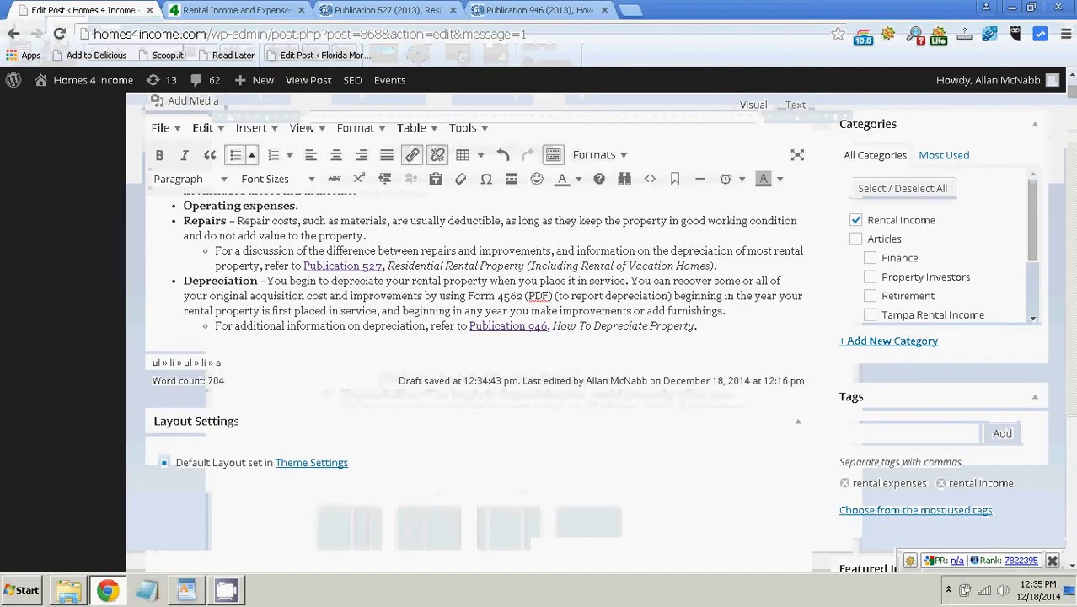
{"action": "left_click", "coordinate": [697, 326]}
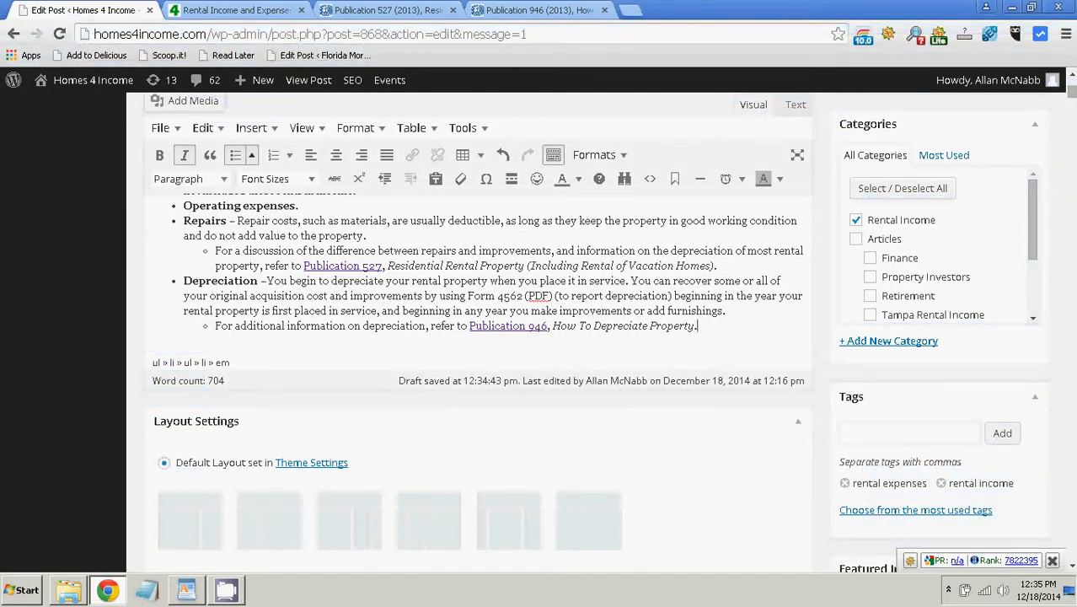
{"action": "key", "text": "Return"}
{"action": "key", "text": "Return"}
{"action": "key", "text": "Return"}
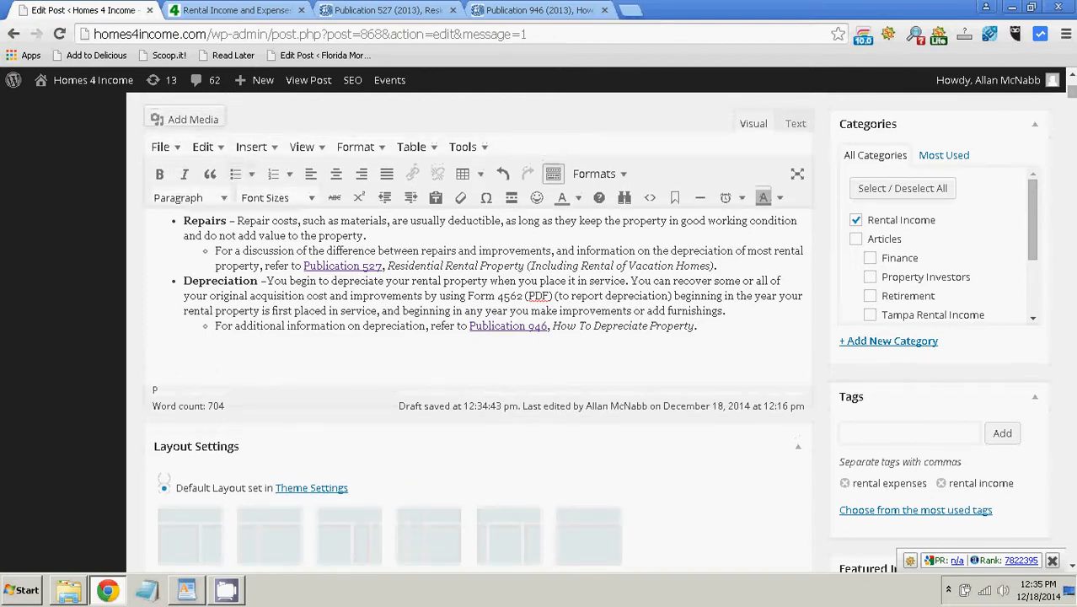
{"action": "right_click", "coordinate": [167, 349]}
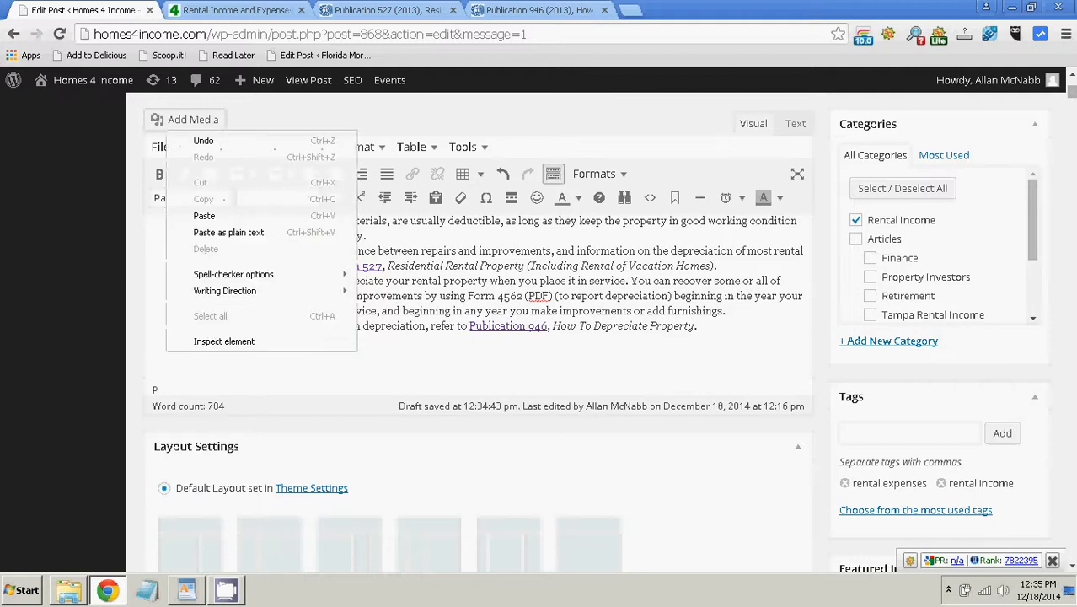
{"action": "left_click", "coordinate": [228, 231]}
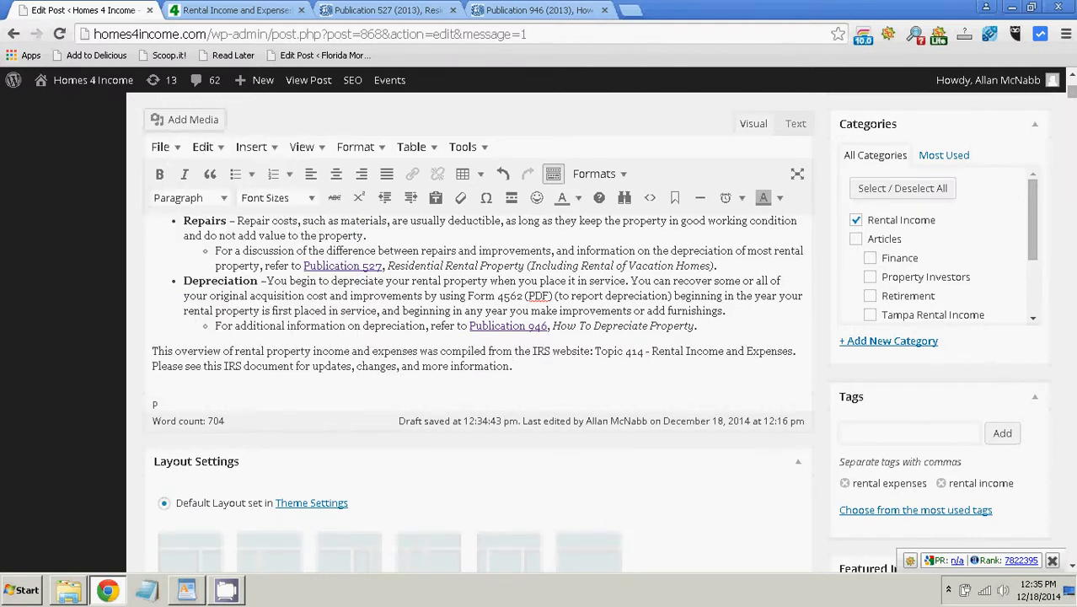
- Switch to the WordPad document and open its "Topic 414 - Rental Income and Expenses" link in the browser
{"action": "mouse_move", "coordinate": [108, 590]}
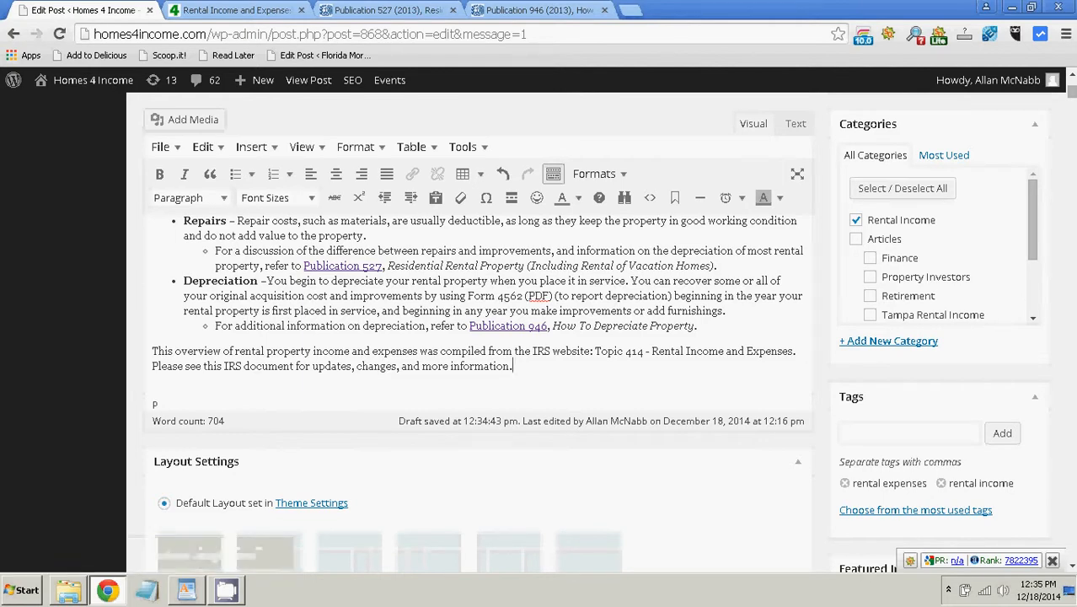
{"action": "left_click", "coordinate": [186, 589]}
{"action": "left_click", "coordinate": [295, 515]}
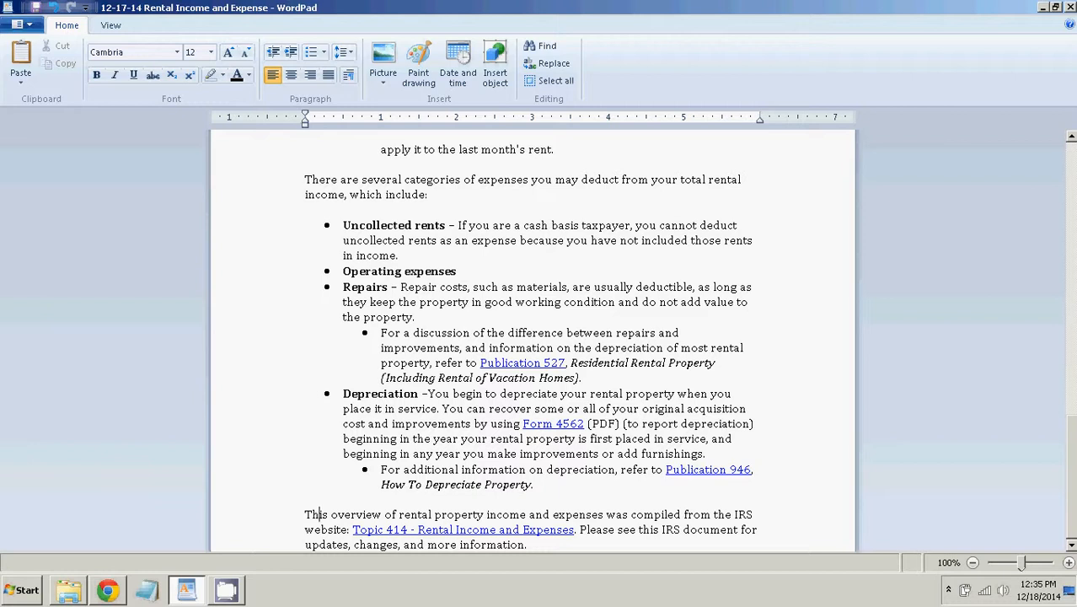
{"action": "left_click", "coordinate": [462, 529]}
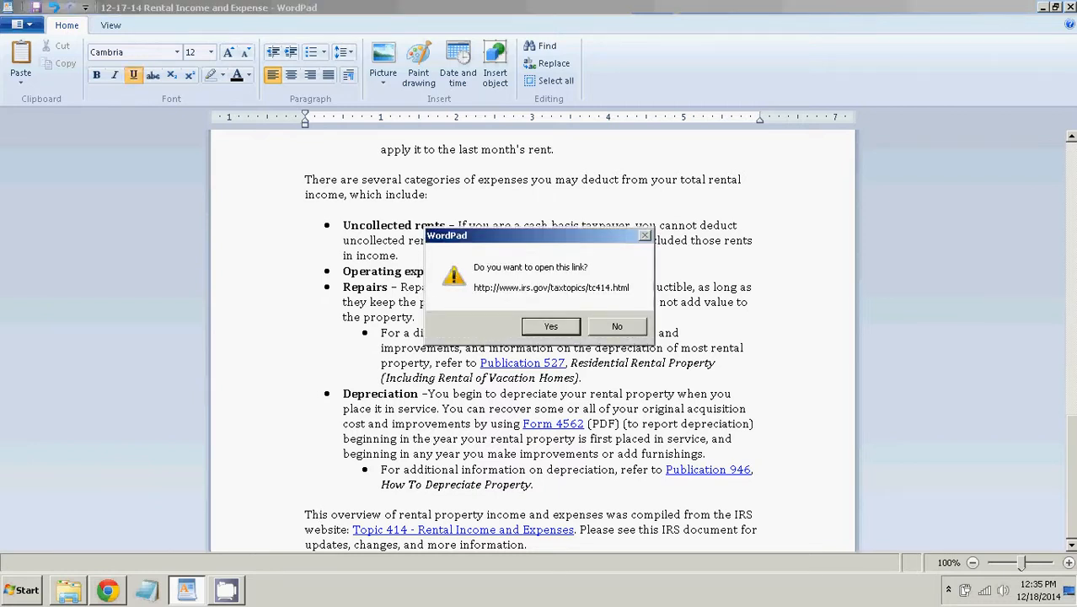
{"action": "key", "text": "Return"}
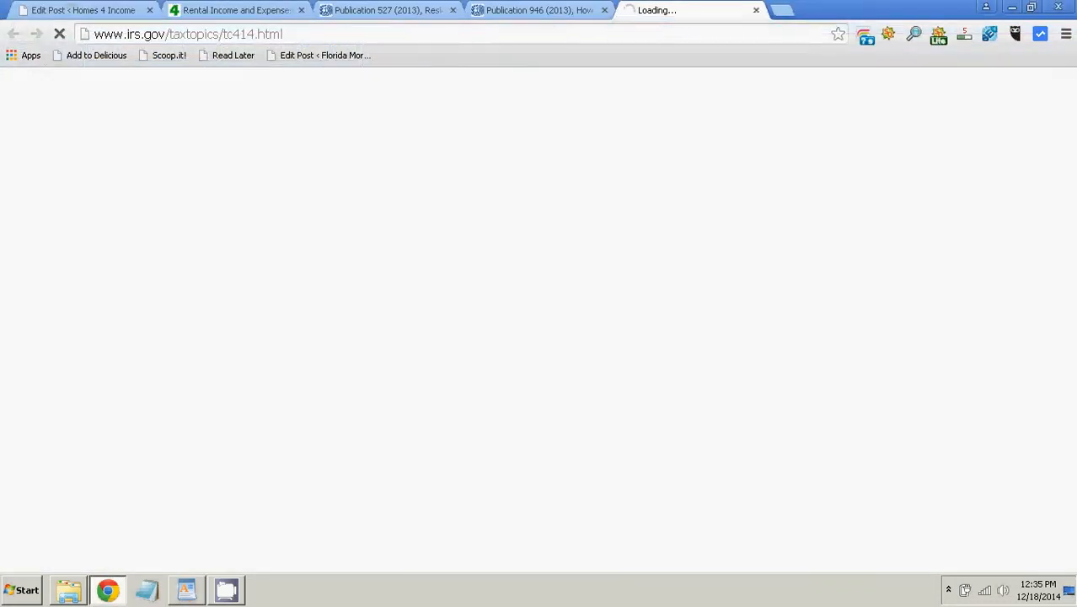
- Copy the web address of the IRS Topic 414 page and return to the post being edited
{"action": "right_click", "coordinate": [281, 34]}
{"action": "left_click", "coordinate": [305, 80]}
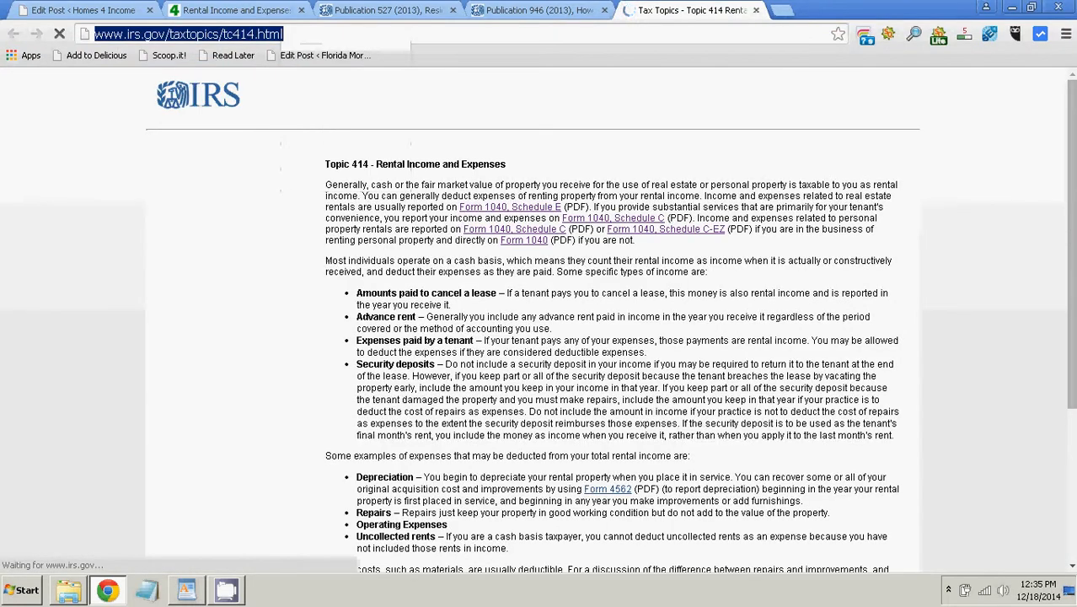
{"action": "left_click", "coordinate": [82, 10]}
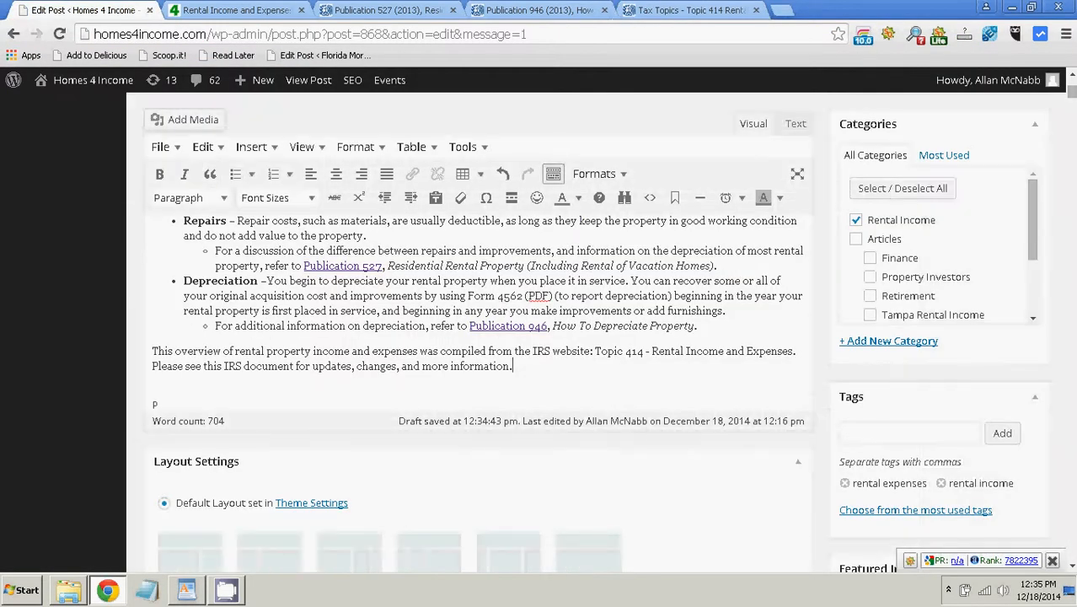
{"action": "left_click", "coordinate": [595, 350]}
{"action": "left_click_drag", "start_coordinate": [595, 350], "coordinate": [793, 351]}
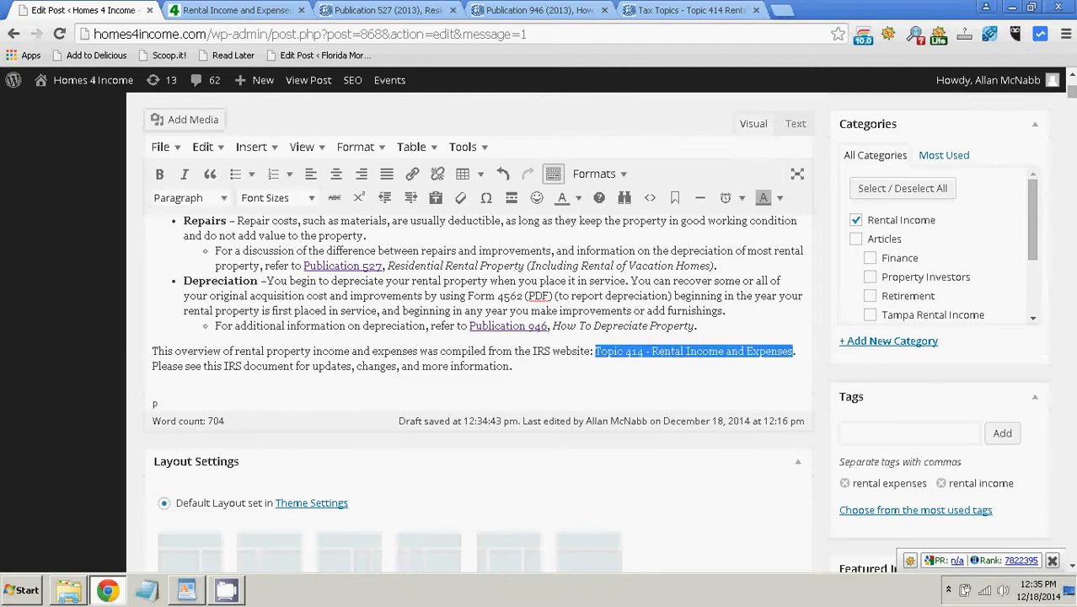
{"action": "left_click", "coordinate": [412, 174]}
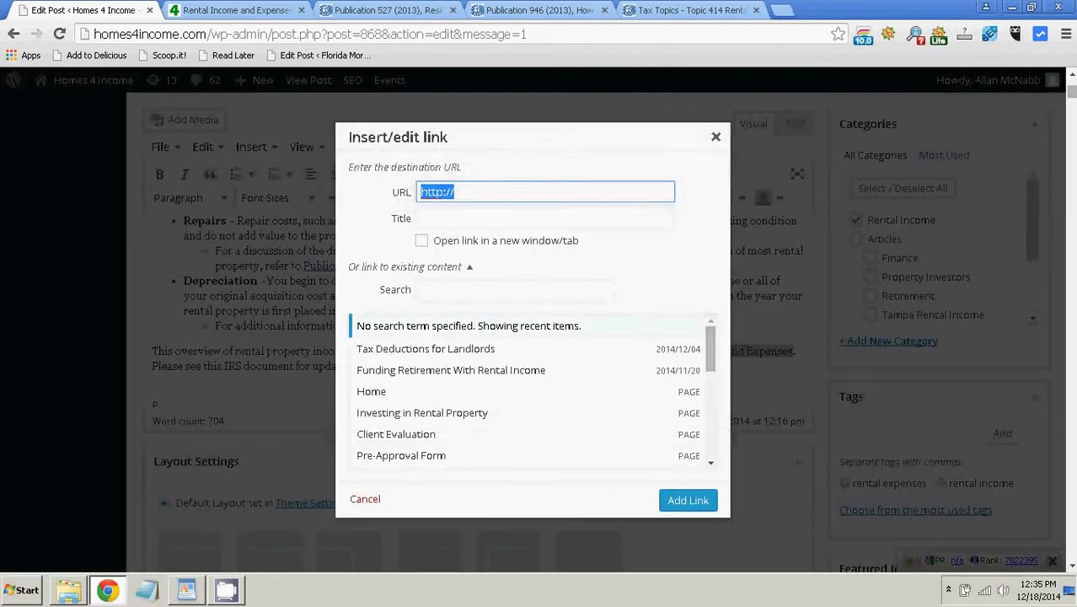
{"action": "right_click", "coordinate": [425, 192]}
{"action": "left_click", "coordinate": [497, 354]}
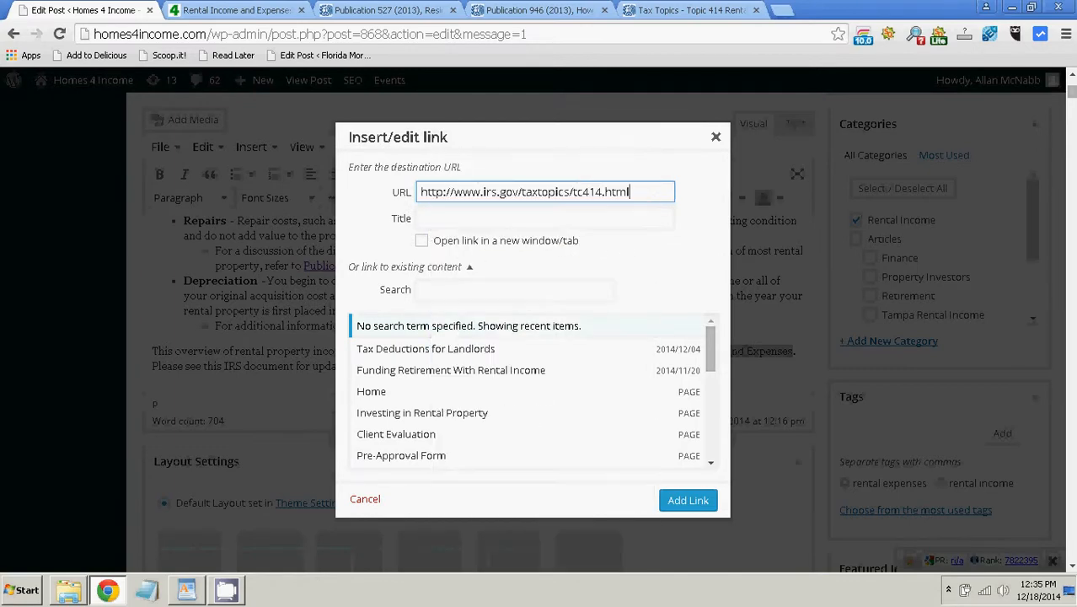
- Copy the text "Topic 414 - Rental Income and Expenses" from the closing paragraph of the WordPad document
{"action": "key", "text": "Tab"}
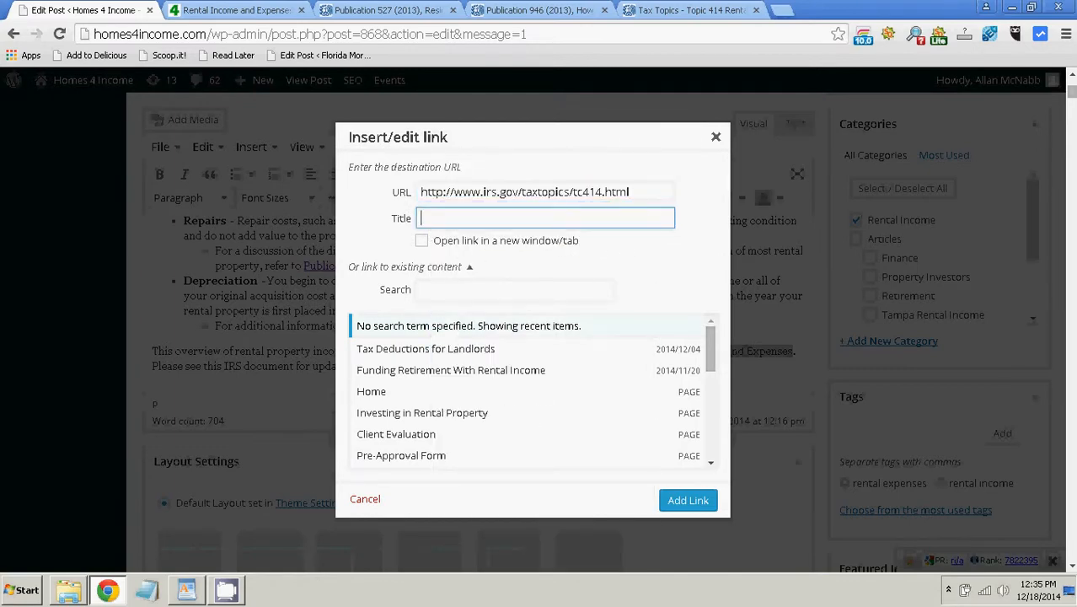
{"action": "key", "text": "alt+Tab"}
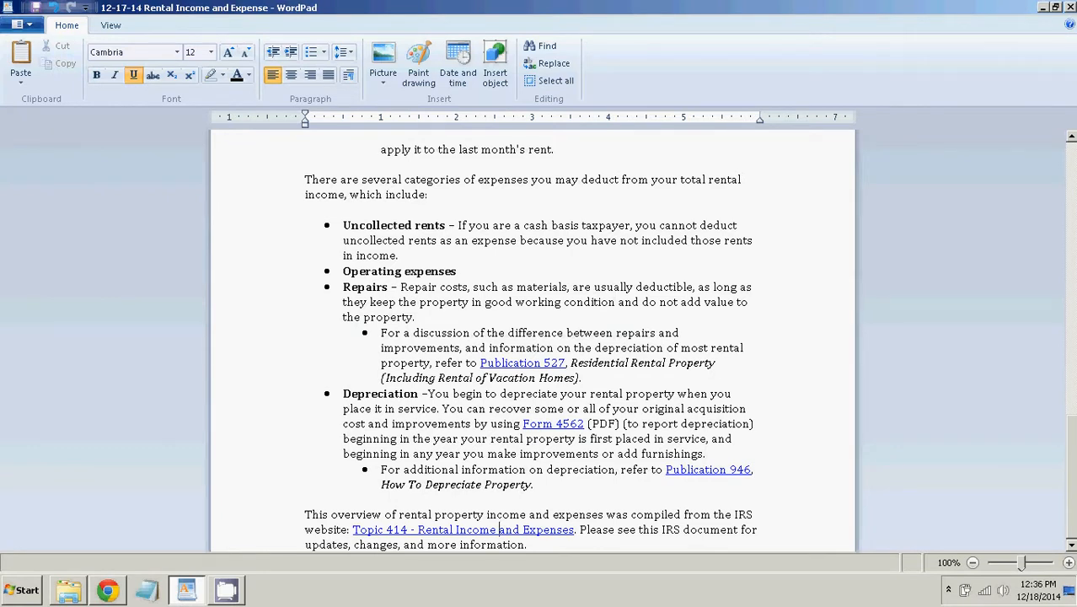
{"action": "left_click", "coordinate": [346, 529]}
{"action": "key", "text": "Right"}
{"action": "key", "text": "Right"}
{"action": "key", "text": "shift+Right"}
{"action": "key", "text": "shift+Right"}
{"action": "key", "text": "shift+Right"}
{"action": "key", "text": "shift+Right"}
{"action": "key", "text": "shift+Right"}
{"action": "key", "text": "shift+Right"}
{"action": "key", "text": "shift+Right"}
{"action": "key", "text": "shift+Right"}
{"action": "key", "text": "shift+Right"}
{"action": "key", "text": "shift+Right"}
{"action": "key", "text": "shift+Right"}
{"action": "key", "text": "shift+Right"}
{"action": "key", "text": "shift+Right"}
{"action": "key", "text": "shift+Right"}
{"action": "key", "text": "shift+Right"}
{"action": "key", "text": "shift+Right"}
{"action": "key", "text": "shift+Right"}
{"action": "key", "text": "shift+Right"}
{"action": "key", "text": "shift+Right"}
{"action": "key", "text": "shift+Right"}
{"action": "key", "text": "shift+Right"}
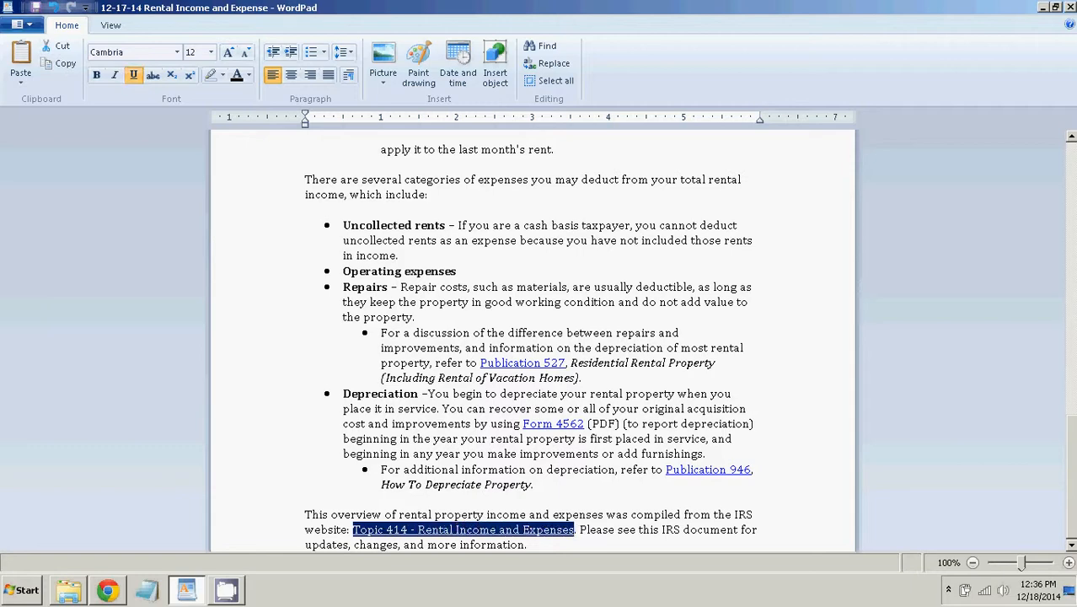
- Back in the link dialog, set the title to "Topic 414 - Rental Income and Expenses" as plain text and add the link
{"action": "key", "text": "alt+Tab"}
{"action": "left_click", "coordinate": [451, 221]}
{"action": "right_click", "coordinate": [451, 222]}
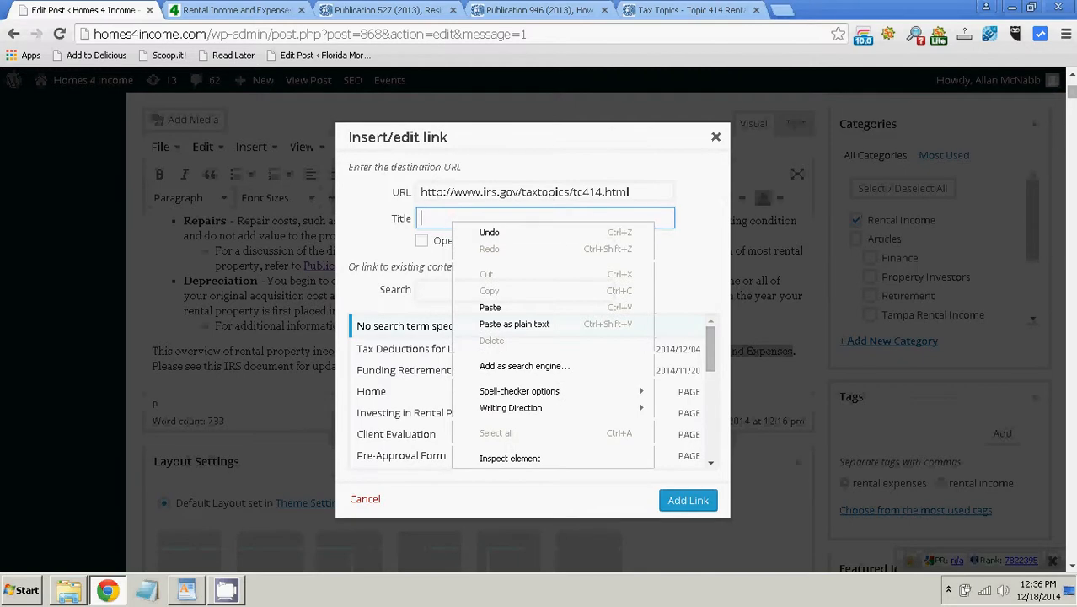
{"action": "left_click", "coordinate": [513, 323]}
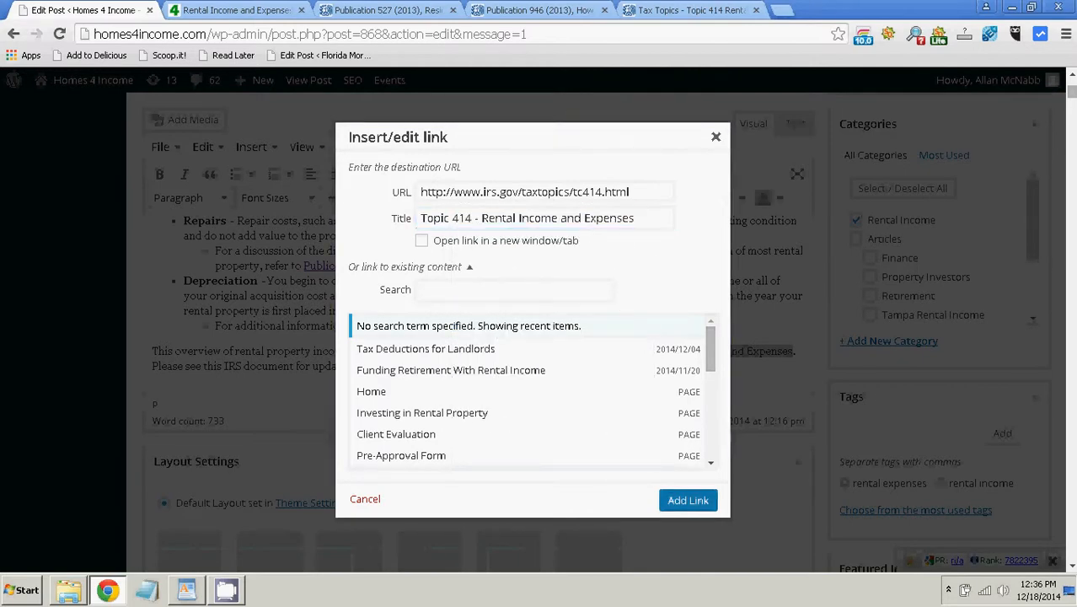
{"action": "key", "text": "Return"}
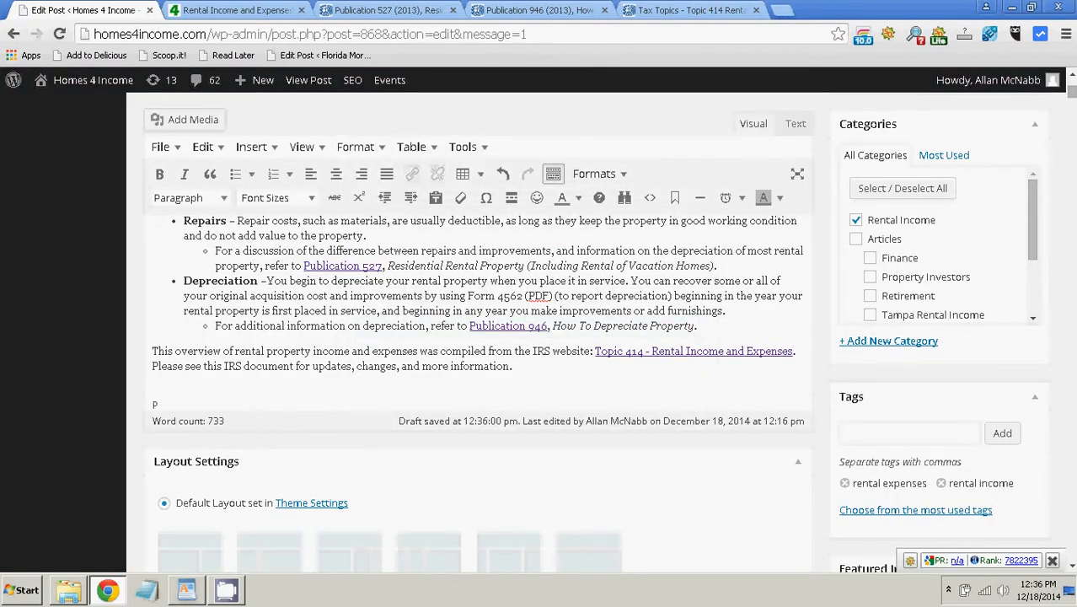
- Update the post, open its preview in a new tab, and look over the introduction and quoted IRS paragraph
{"action": "scroll", "coordinate": [477, 311], "scroll_direction": "up", "scroll_amount": 10}
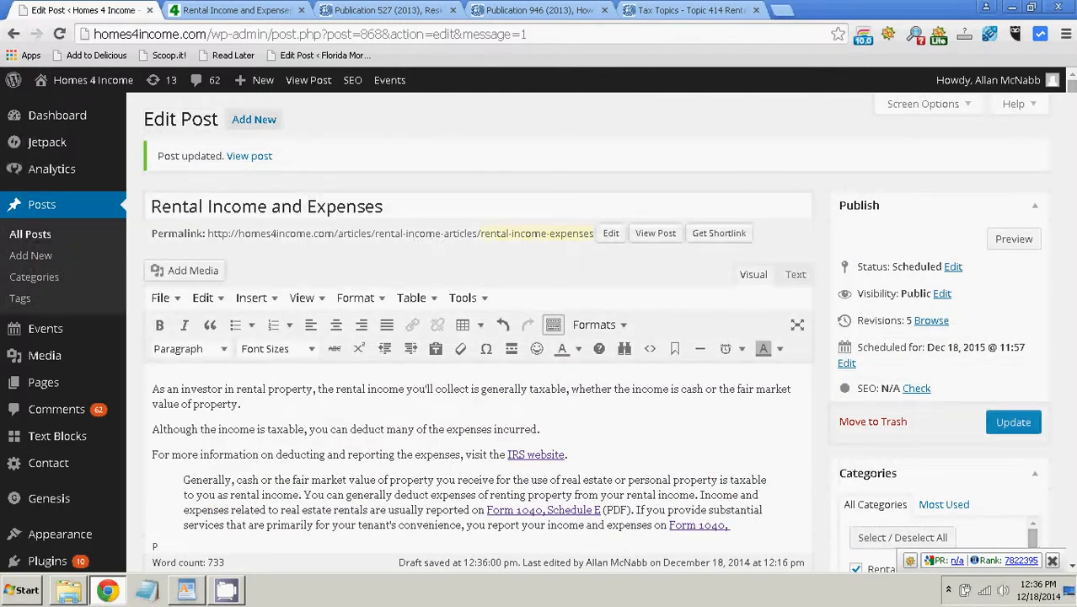
{"action": "left_click", "coordinate": [1013, 422]}
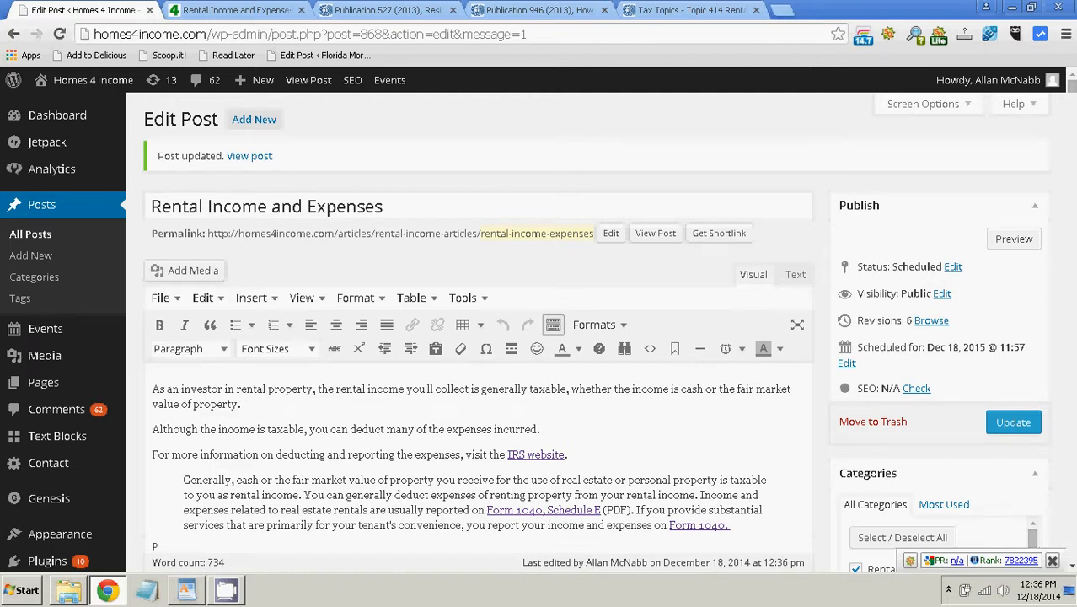
{"action": "right_click", "coordinate": [1011, 242]}
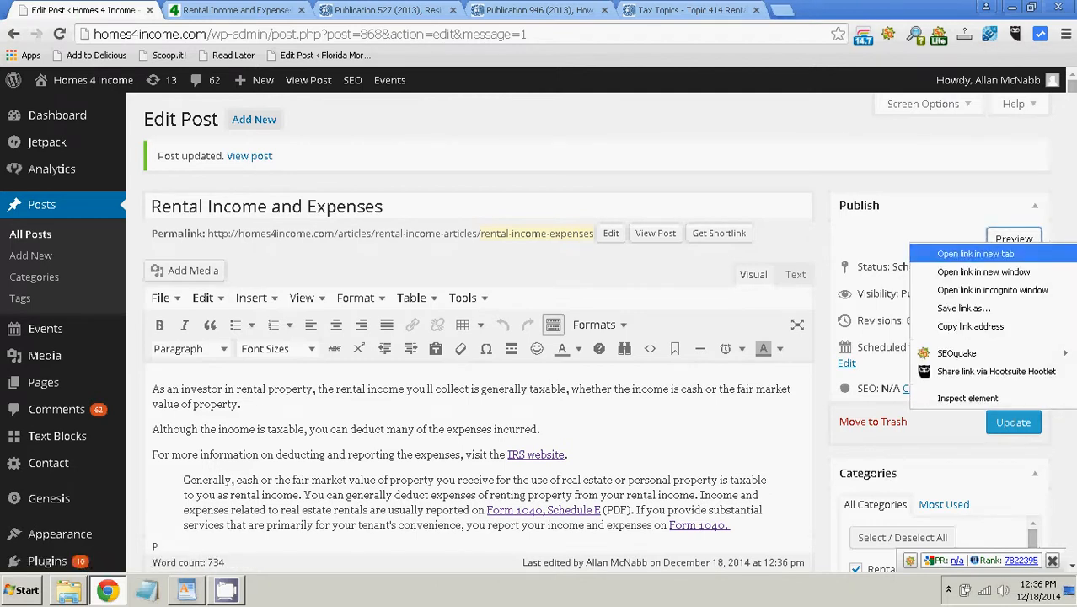
{"action": "left_click", "coordinate": [975, 253]}
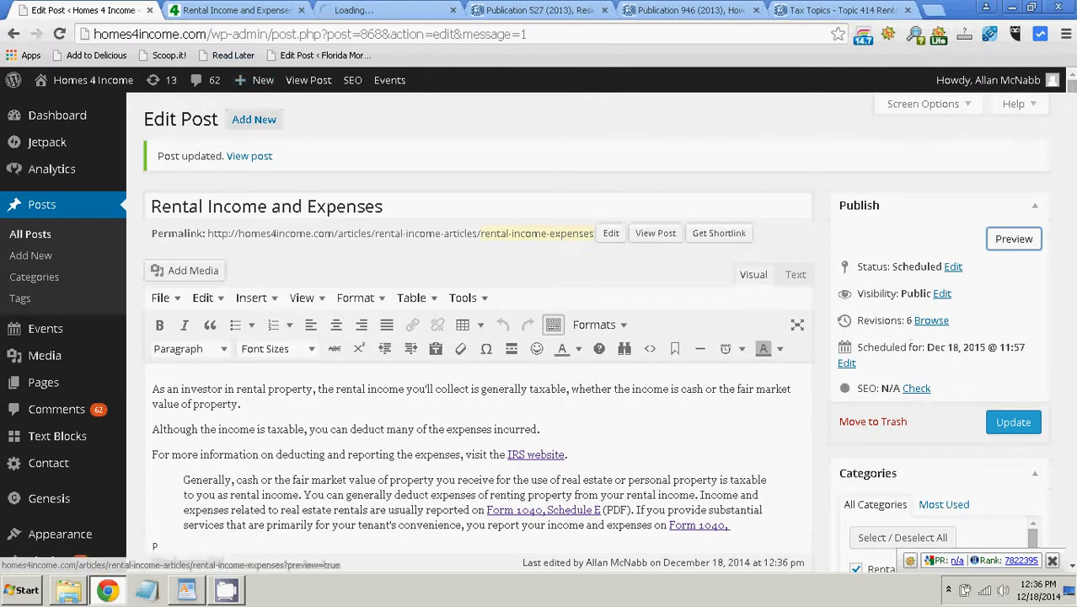
{"action": "left_click", "coordinate": [353, 10]}
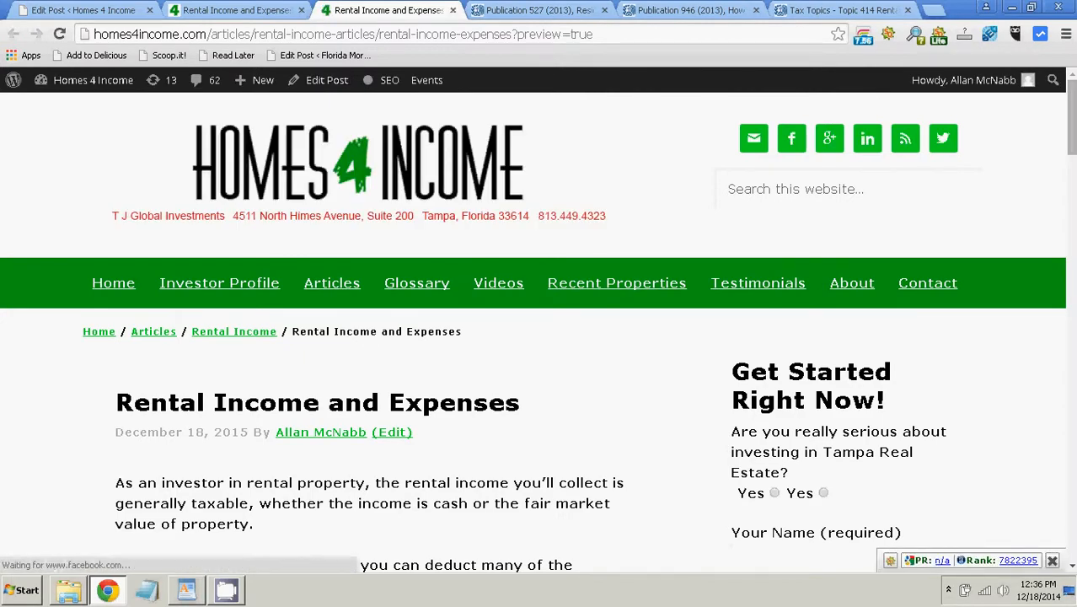
{"action": "scroll", "coordinate": [540, 337], "scroll_direction": "down", "scroll_amount": 1}
{"action": "scroll", "coordinate": [539, 337], "scroll_direction": "down", "scroll_amount": 2}
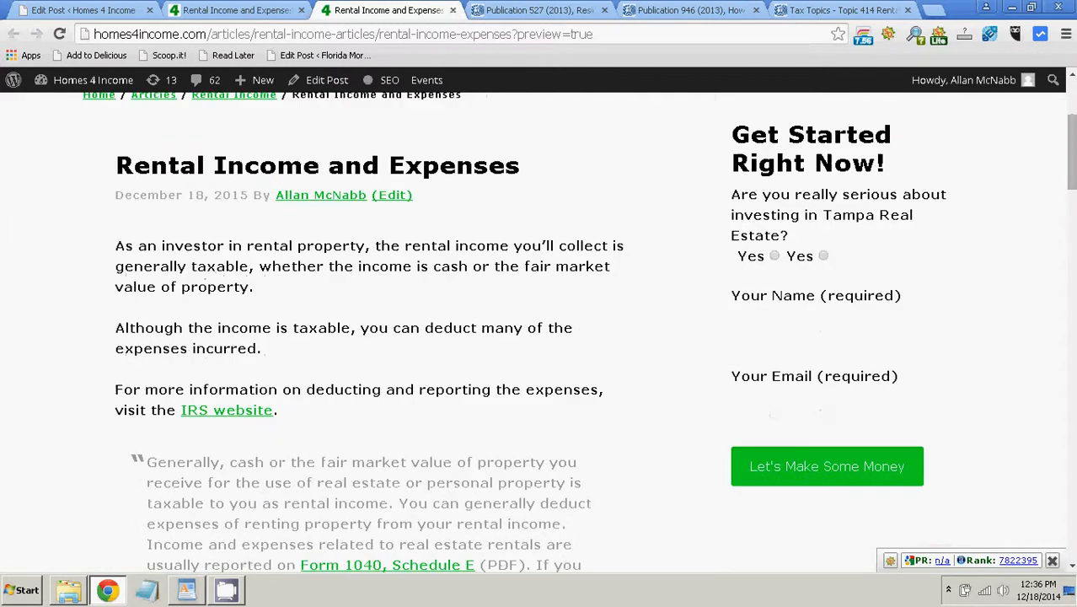
{"action": "scroll", "coordinate": [539, 337], "scroll_direction": "down", "scroll_amount": 3}
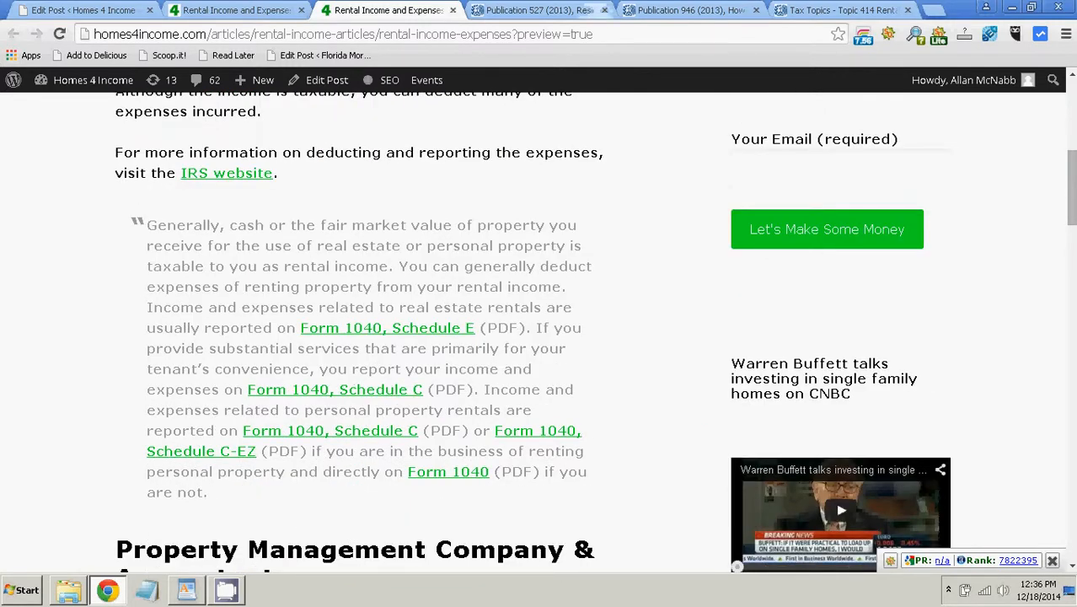
- Close the Publication 527, Publication 946 and Topic 414 tabs and the older preview tab
{"action": "left_click", "coordinate": [604, 10]}
{"action": "left_click", "coordinate": [604, 10]}
{"action": "left_click", "coordinate": [604, 10]}
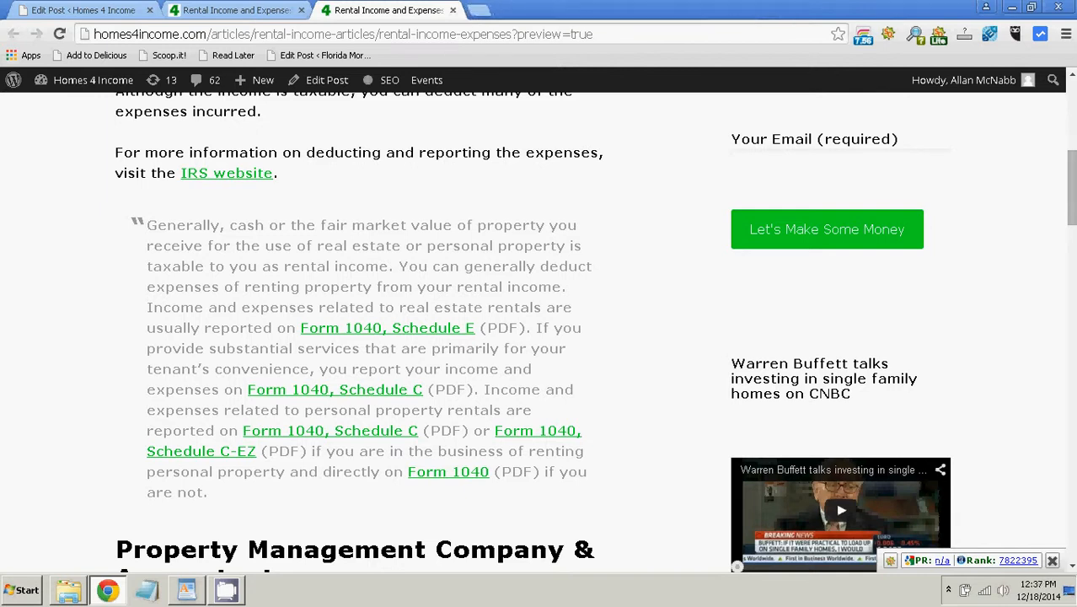
{"action": "left_click", "coordinate": [300, 10]}
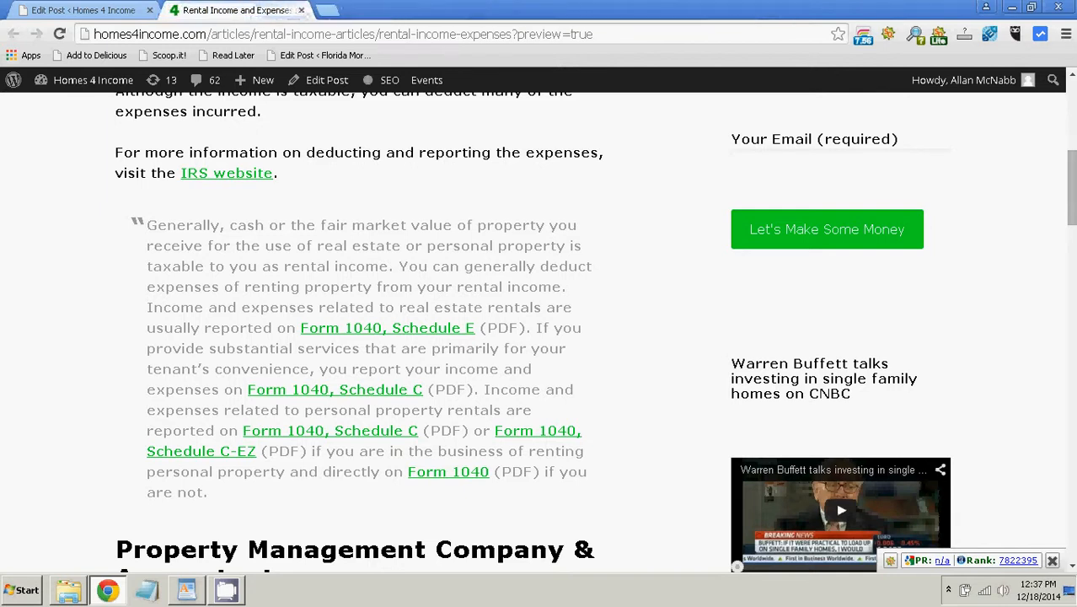
- Open the preview's IRS website link and every Form 1040 link in the quoted paragraph in separate new tabs
{"action": "right_click", "coordinate": [200, 172]}
{"action": "left_click", "coordinate": [232, 179]}
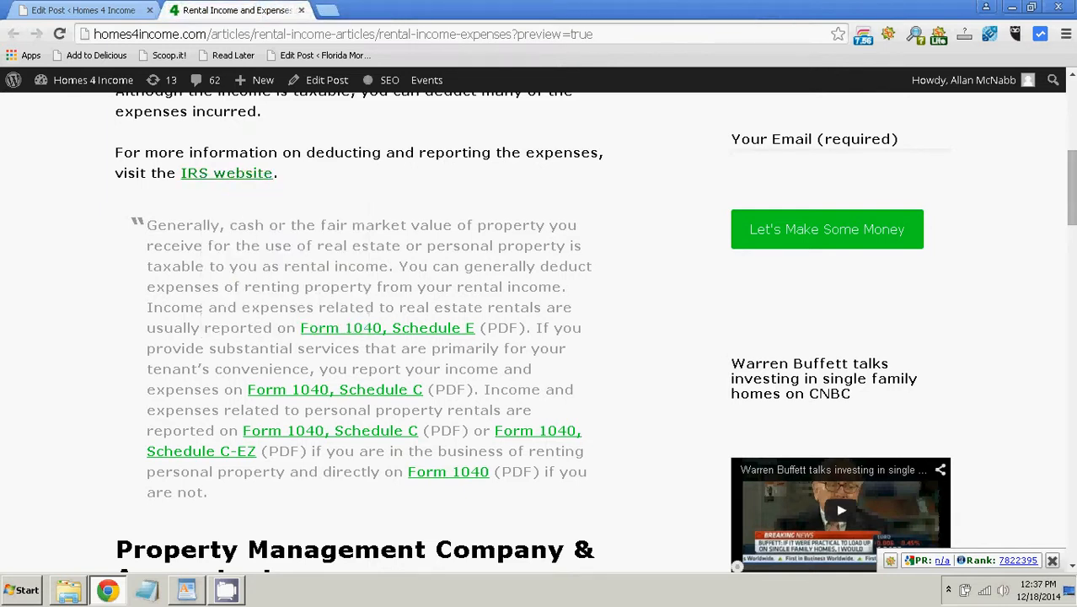
{"action": "scroll", "coordinate": [387, 249], "scroll_direction": "down", "scroll_amount": 1}
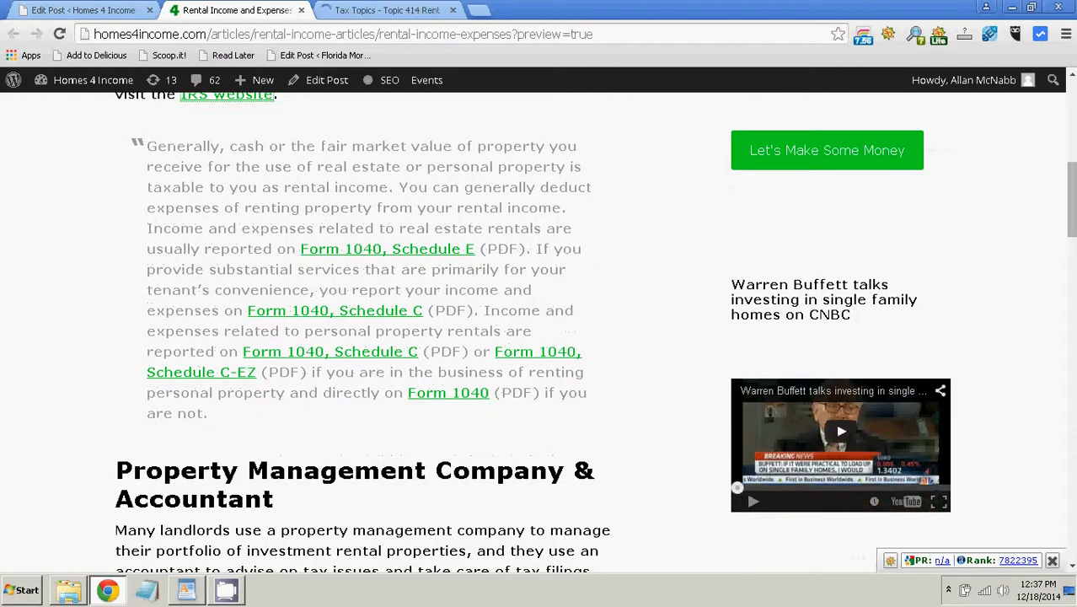
{"action": "right_click", "coordinate": [360, 248]}
{"action": "left_click", "coordinate": [413, 255]}
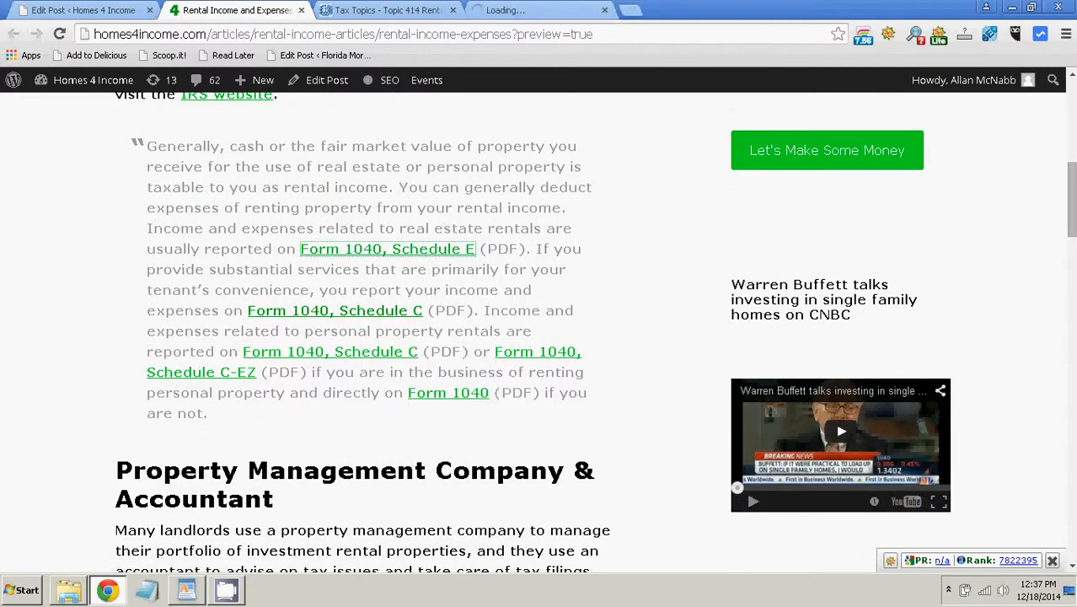
{"action": "right_click", "coordinate": [360, 311]}
{"action": "left_click", "coordinate": [413, 321]}
{"action": "right_click", "coordinate": [371, 347]}
{"action": "left_click", "coordinate": [421, 354]}
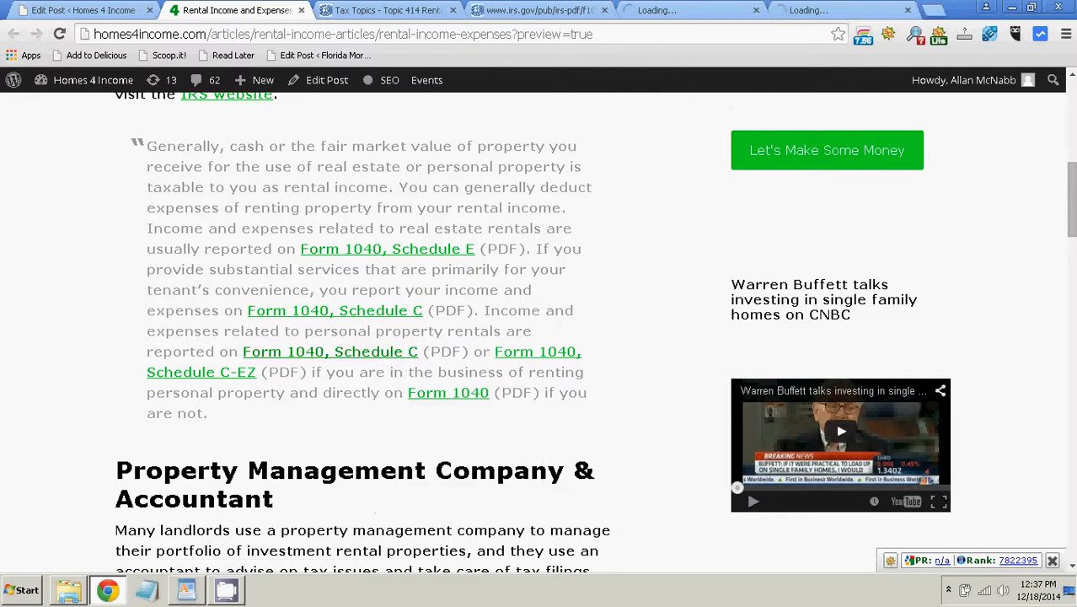
{"action": "right_click", "coordinate": [522, 354]}
{"action": "left_click", "coordinate": [587, 362]}
{"action": "right_click", "coordinate": [474, 391]}
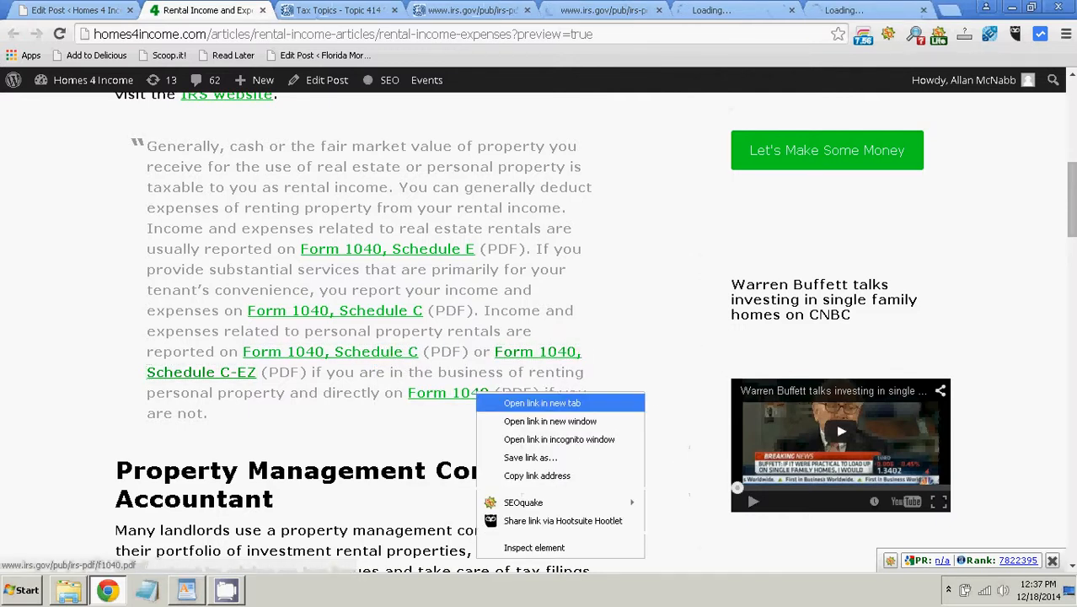
{"action": "left_click", "coordinate": [522, 399]}
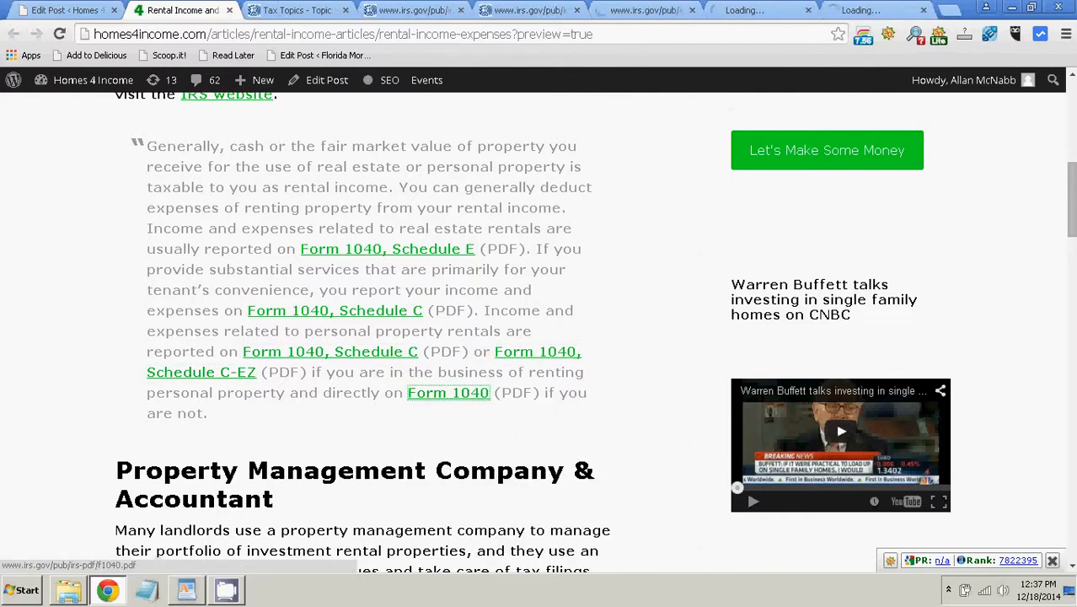
- Check the Topic 414 page and each Form 1040 PDF opened from the preview, closing each tab once viewed
{"action": "key", "text": "ctrl+Tab"}
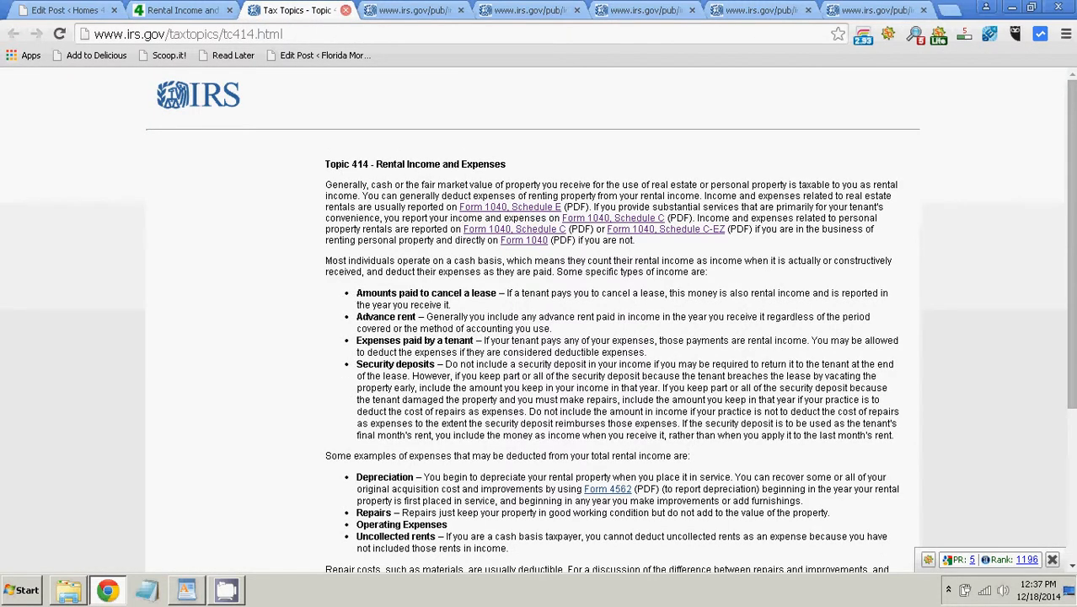
{"action": "left_click", "coordinate": [346, 10]}
{"action": "left_click", "coordinate": [346, 10]}
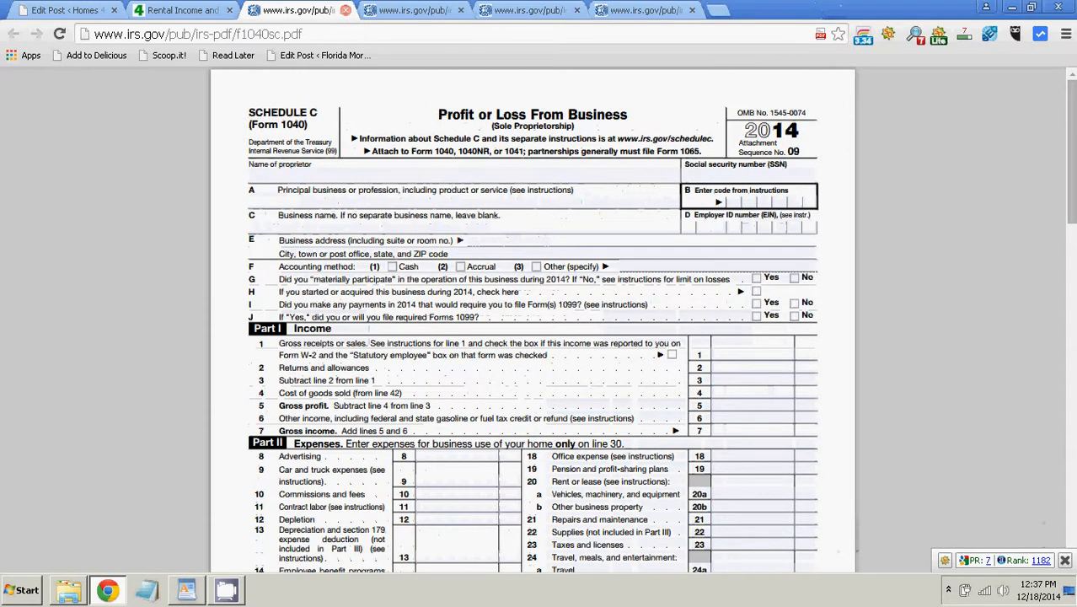
{"action": "left_click", "coordinate": [345, 10]}
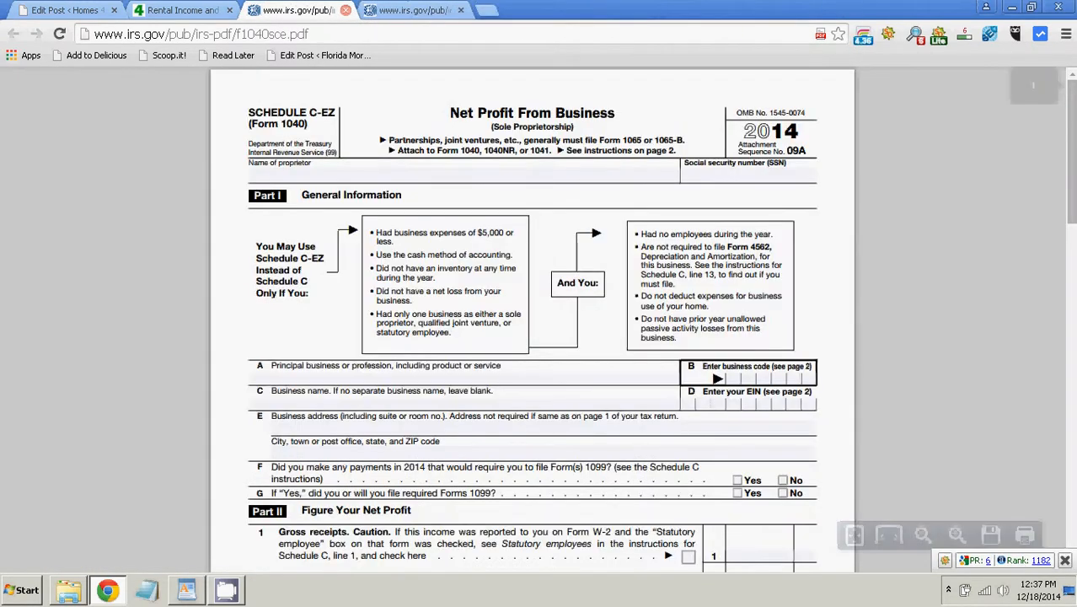
{"action": "left_click", "coordinate": [346, 10]}
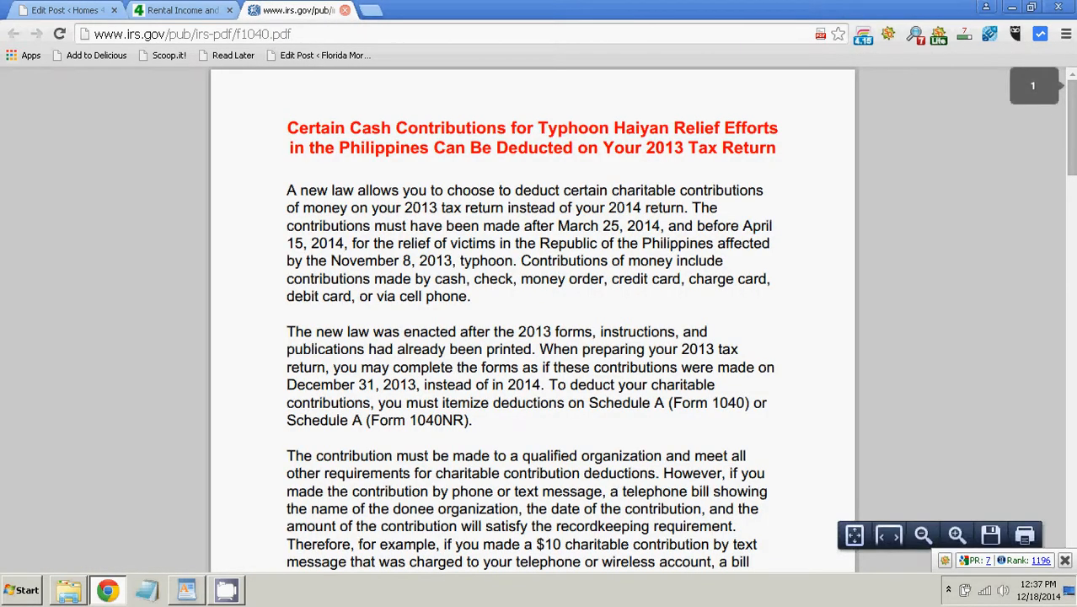
{"action": "left_click", "coordinate": [345, 10]}
- Review the preview's headings and bulleted lists, and open the Publication 527 link under Repairs in a new tab
{"action": "scroll", "coordinate": [371, 337], "scroll_direction": "down", "scroll_amount": 8}
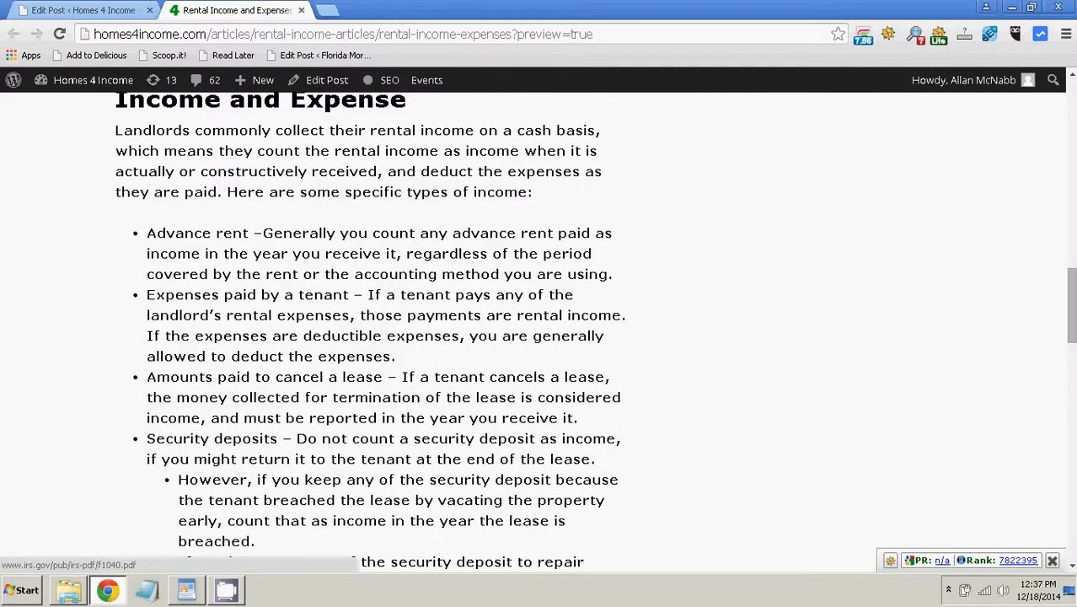
{"action": "scroll", "coordinate": [371, 337], "scroll_direction": "up", "scroll_amount": 8}
{"action": "scroll", "coordinate": [371, 337], "scroll_direction": "down", "scroll_amount": 3}
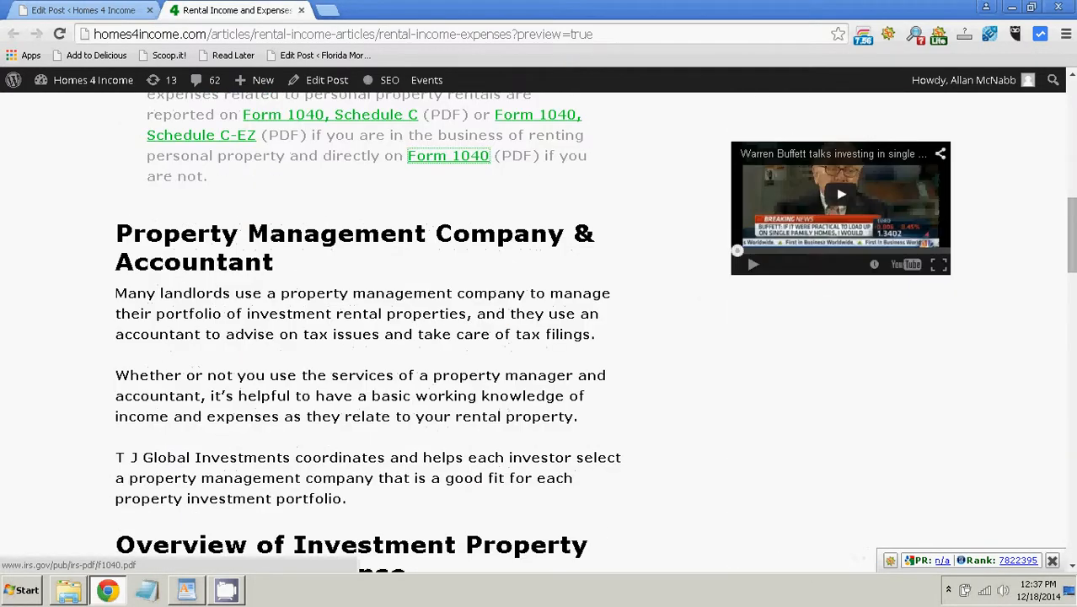
{"action": "scroll", "coordinate": [370, 337], "scroll_direction": "down", "scroll_amount": 6}
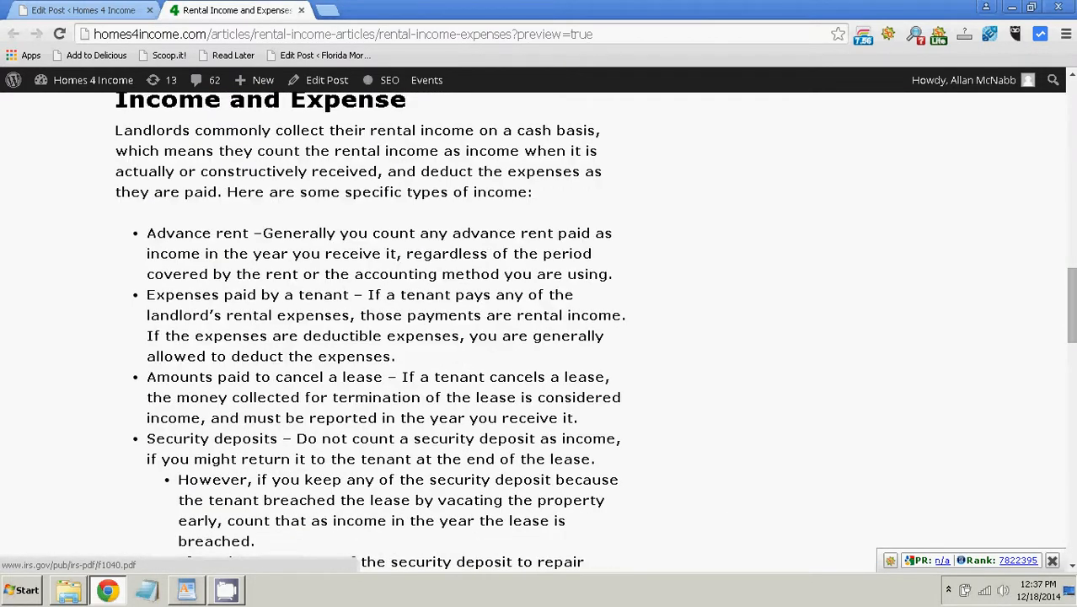
{"action": "scroll", "coordinate": [371, 337], "scroll_direction": "down", "scroll_amount": 6}
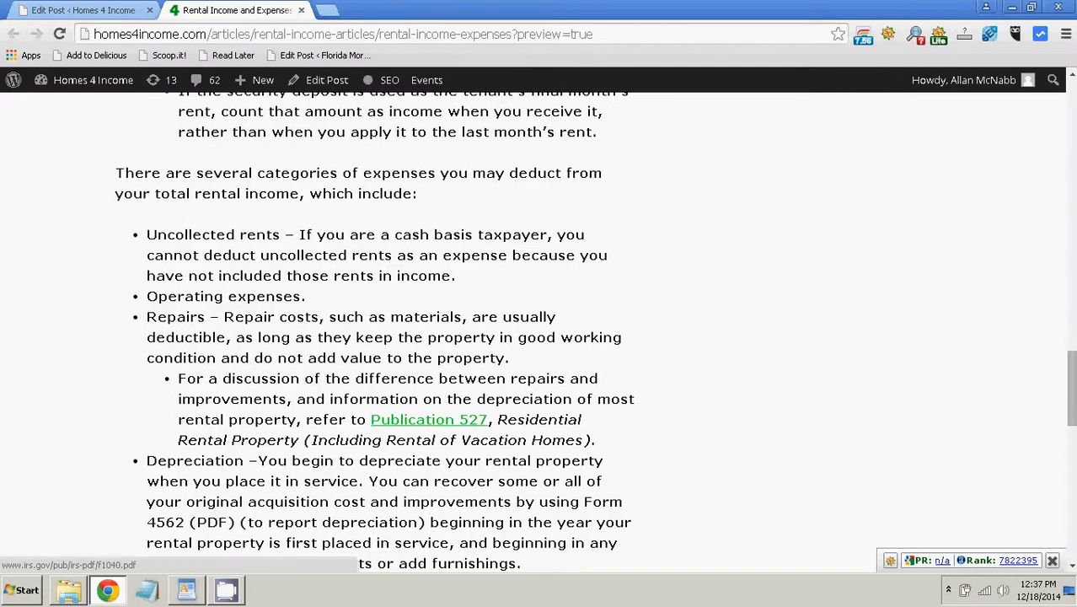
{"action": "scroll", "coordinate": [371, 337], "scroll_direction": "down", "scroll_amount": 2}
{"action": "right_click", "coordinate": [433, 265]}
{"action": "left_click", "coordinate": [492, 275]}
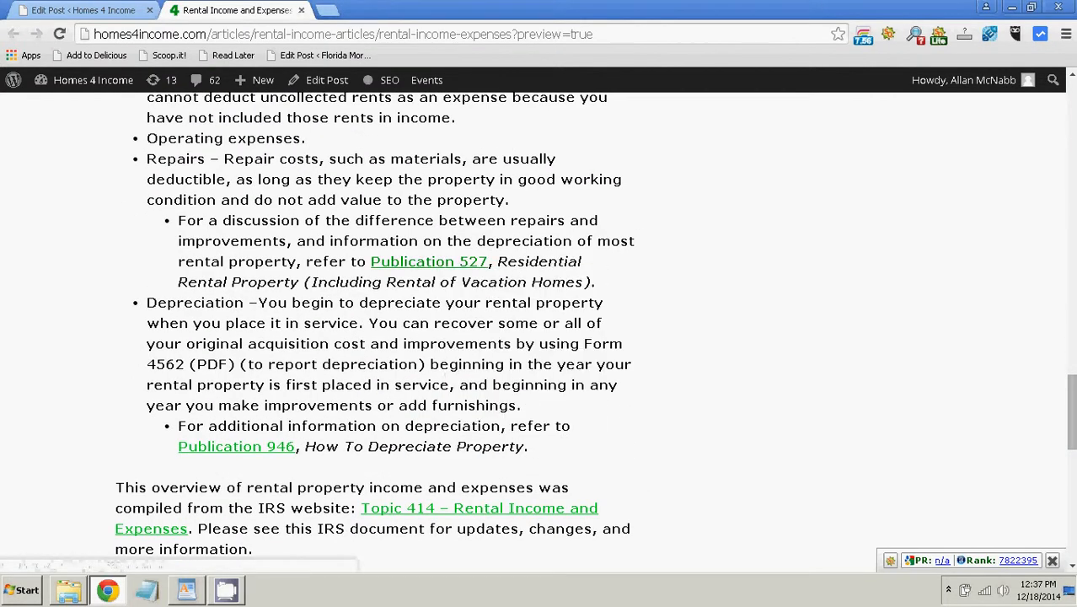
- Open the preview's Publication 946 link and the closing Topic 414 link in separate new tabs
{"action": "right_click", "coordinate": [260, 446]}
{"action": "left_click", "coordinate": [325, 292]}
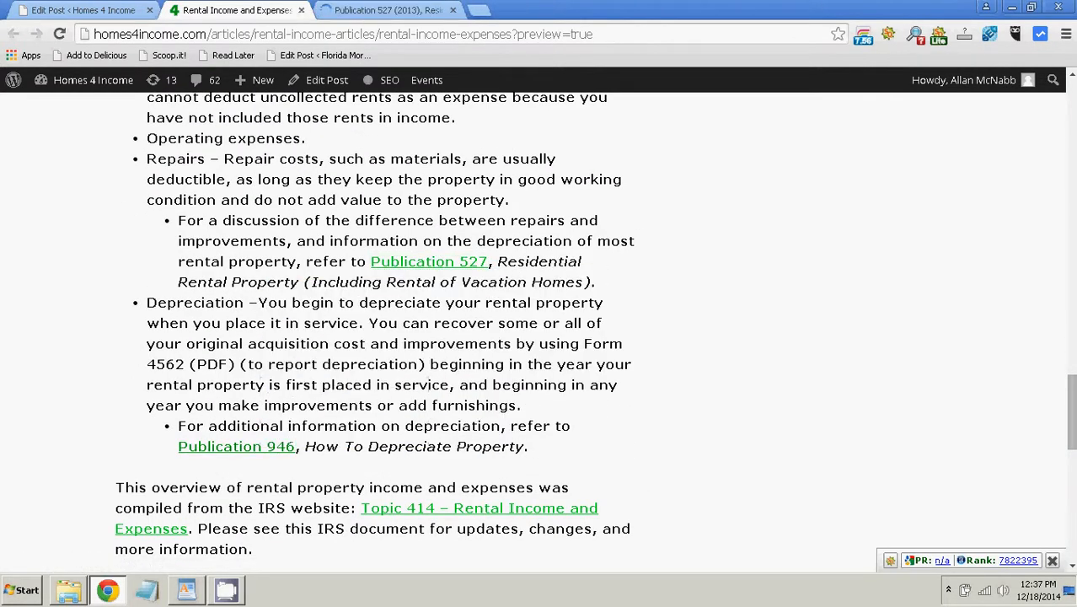
{"action": "scroll", "coordinate": [325, 291], "scroll_direction": "down", "scroll_amount": 2}
{"action": "right_click", "coordinate": [398, 347]}
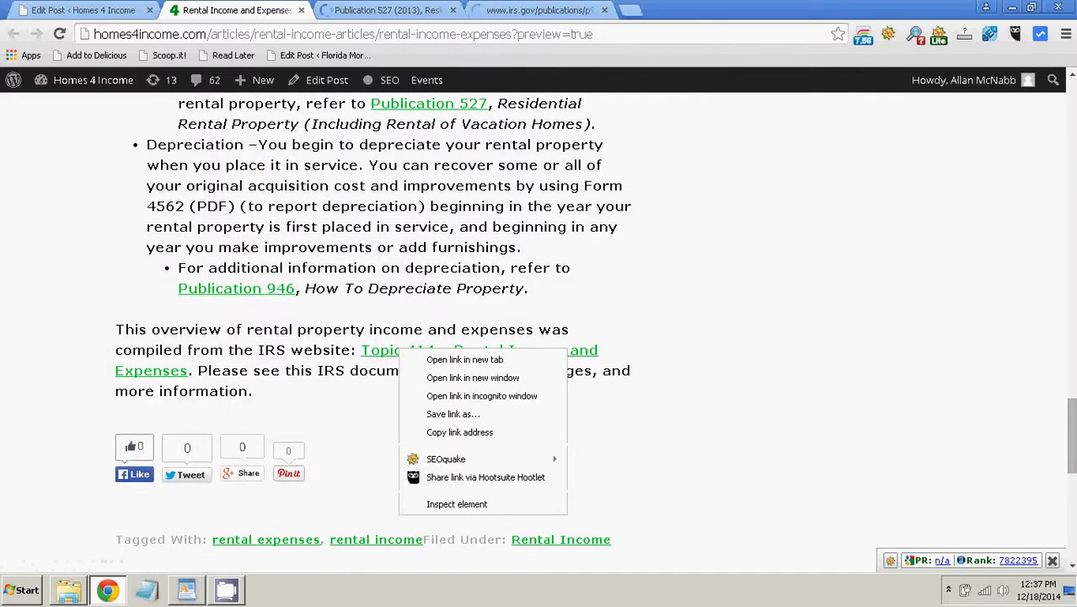
{"action": "left_click", "coordinate": [455, 357]}
- Check the Publication 527, Publication 946 and Topic 414 pages opened from the preview, closing each tab once viewed
{"action": "left_click", "coordinate": [396, 10]}
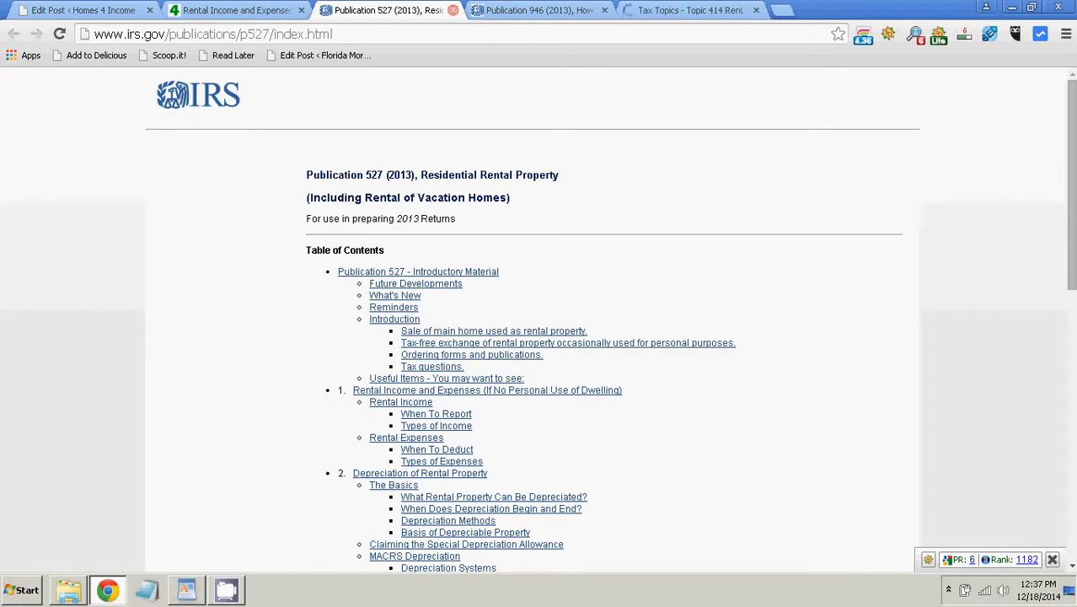
{"action": "left_click", "coordinate": [452, 10]}
{"action": "left_click", "coordinate": [453, 10]}
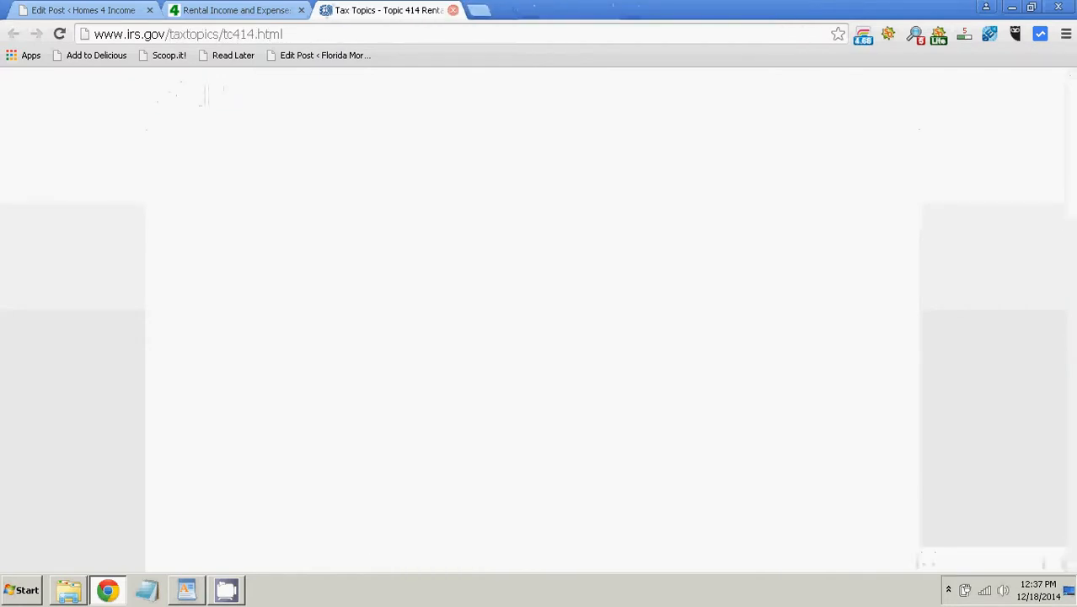
{"action": "left_click", "coordinate": [452, 10]}
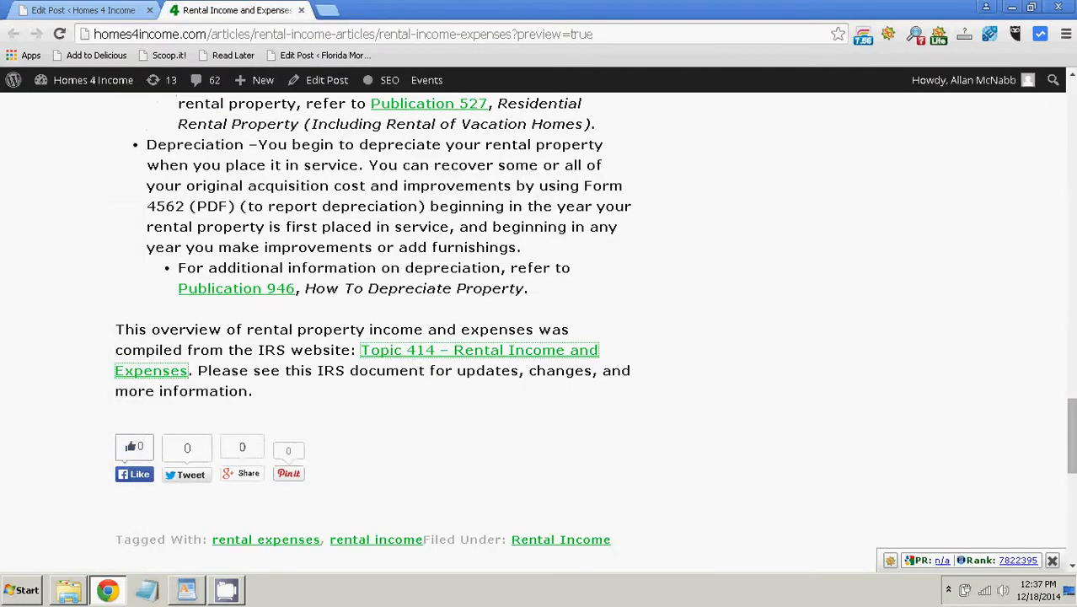
- Review the preview from the closing IRS paragraph up to the article title and introduction, glancing at the post editor in between
{"action": "scroll", "coordinate": [539, 328], "scroll_direction": "up", "scroll_amount": 1}
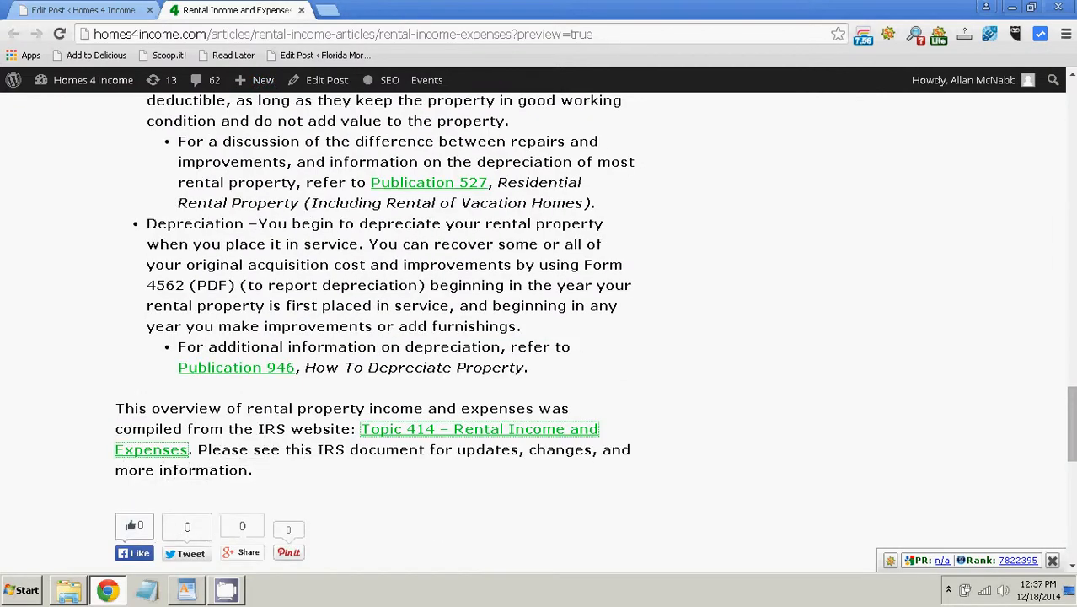
{"action": "scroll", "coordinate": [539, 329], "scroll_direction": "down", "scroll_amount": 4}
{"action": "scroll", "coordinate": [539, 329], "scroll_direction": "up", "scroll_amount": 20}
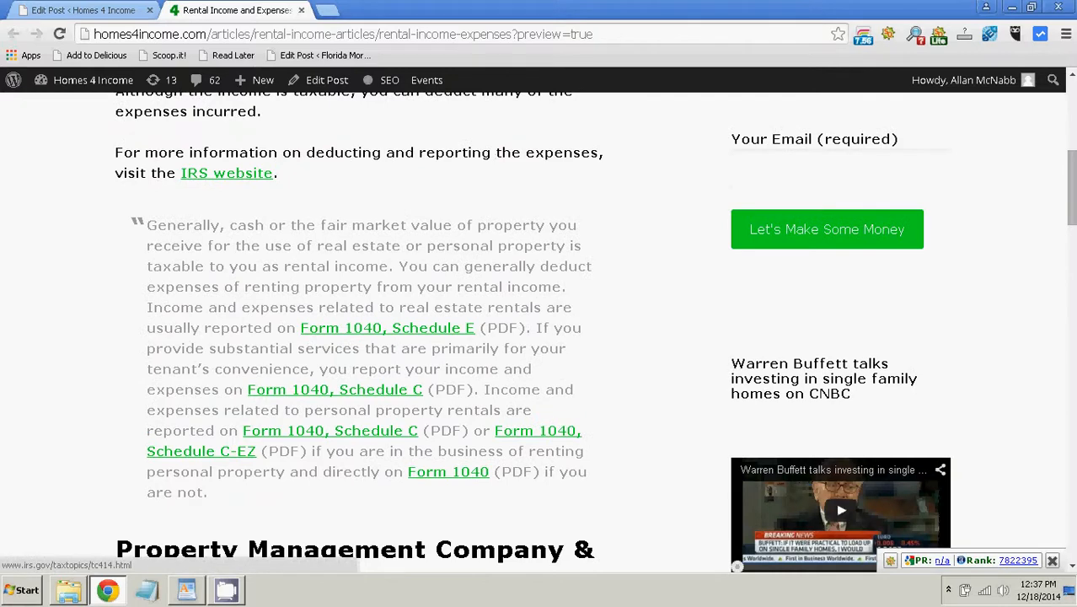
{"action": "scroll", "coordinate": [539, 329], "scroll_direction": "up", "scroll_amount": 1}
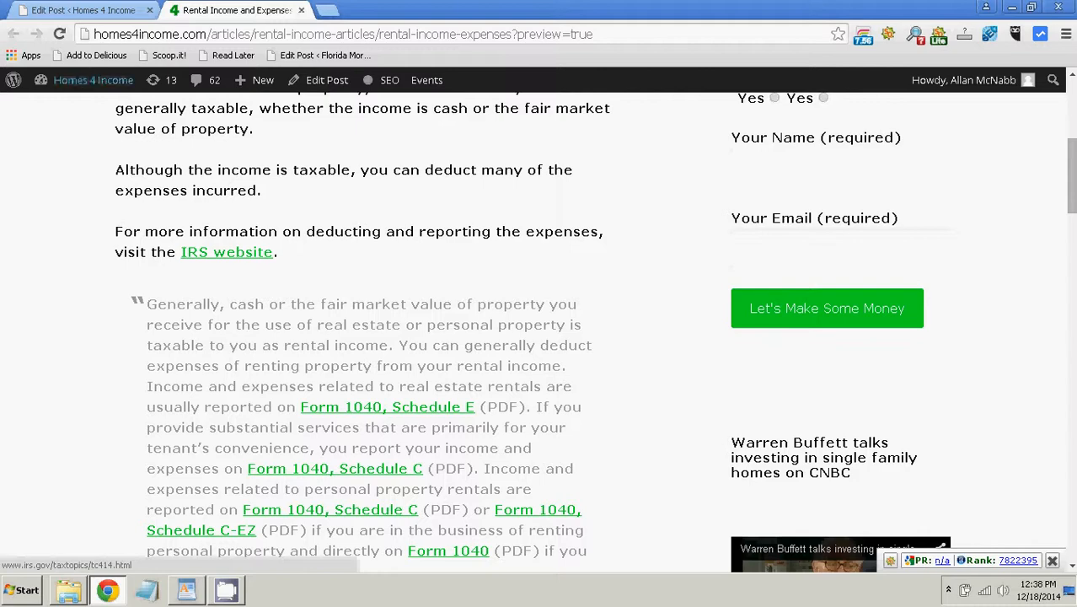
{"action": "left_click", "coordinate": [83, 10]}
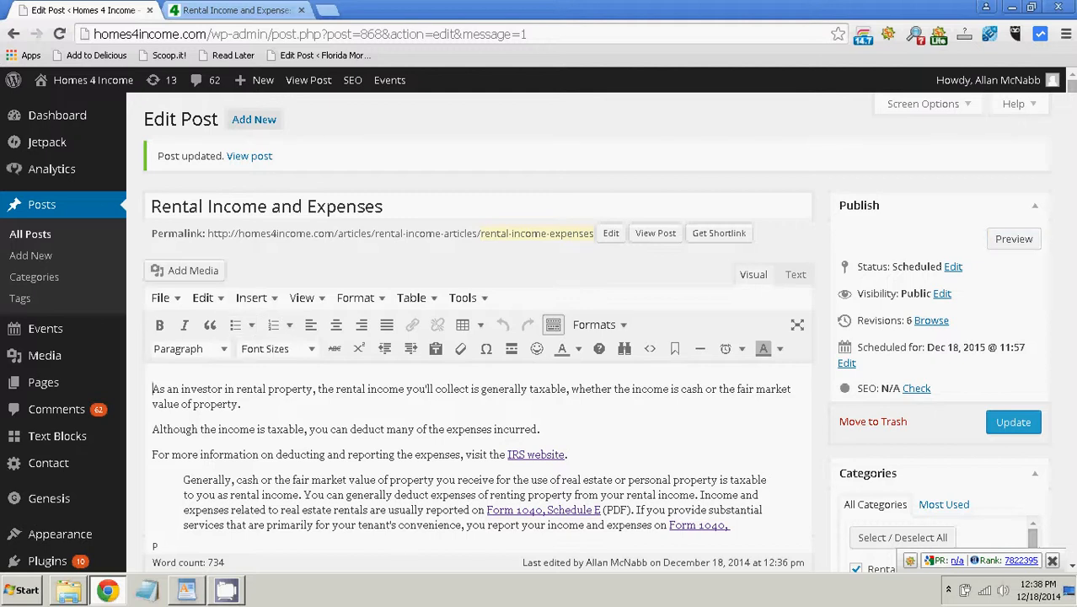
{"action": "left_click", "coordinate": [228, 10]}
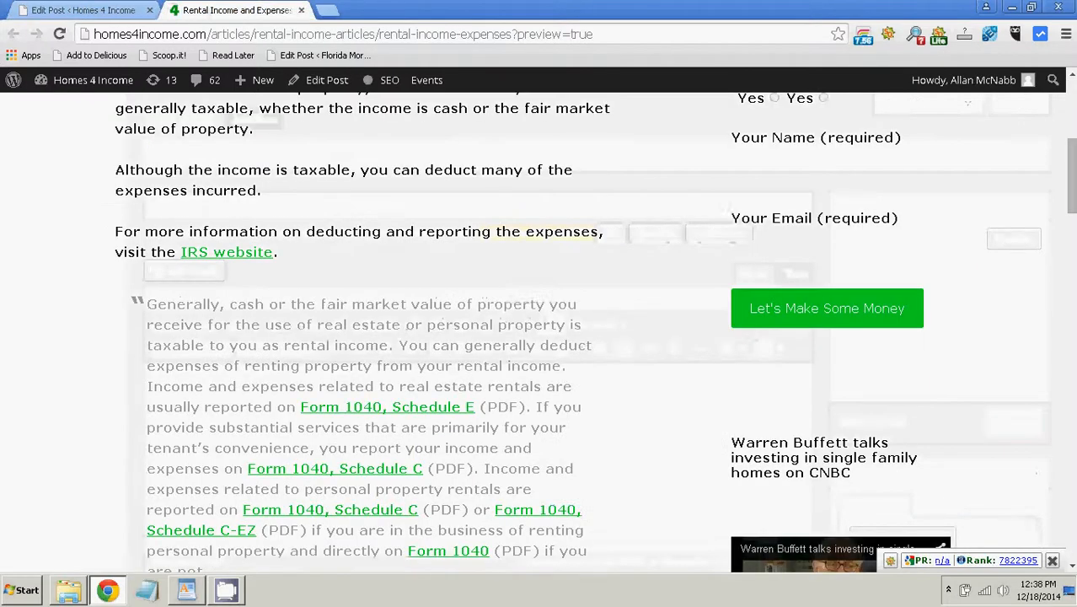
{"action": "scroll", "coordinate": [214, 412], "scroll_direction": "up", "scroll_amount": 3}
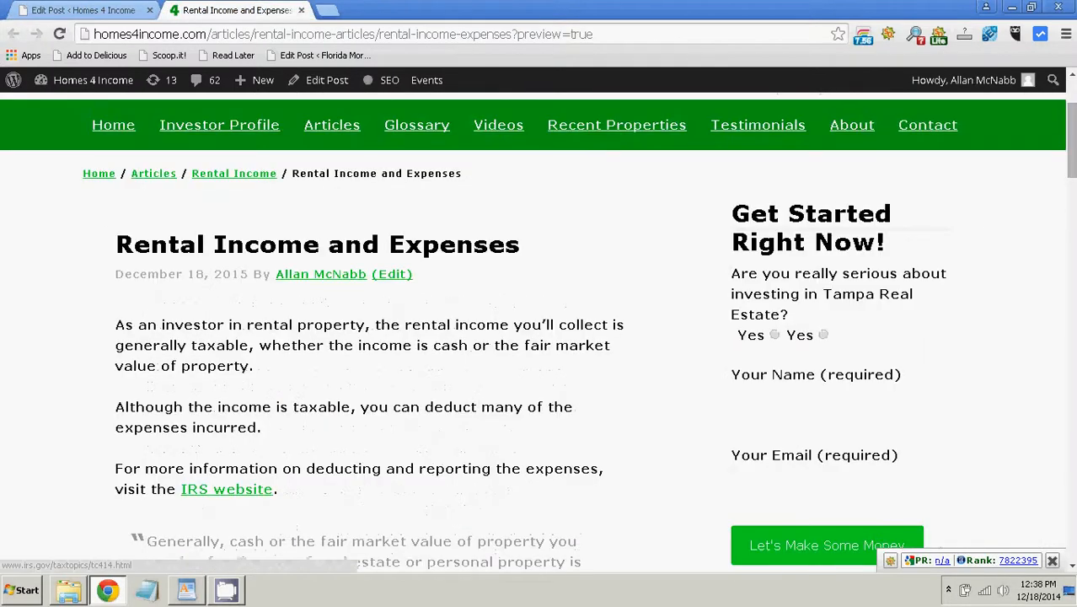
{"action": "scroll", "coordinate": [215, 411], "scroll_direction": "down", "scroll_amount": 1}
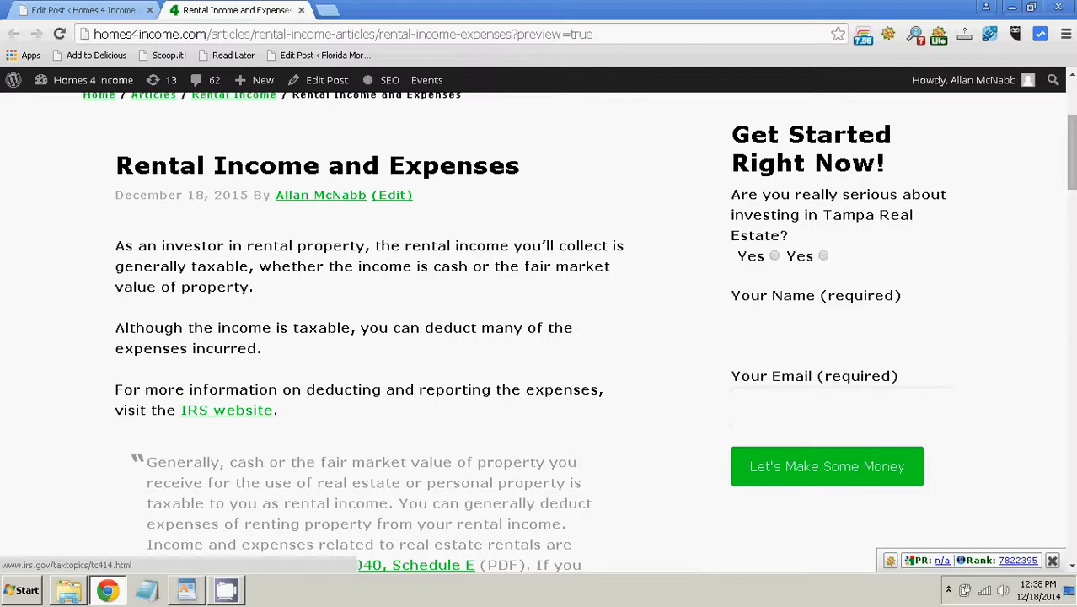
- Open Flickr's advanced search page at flickr.com/search/advanced/ in a new tab
{"action": "left_click", "coordinate": [327, 10]}
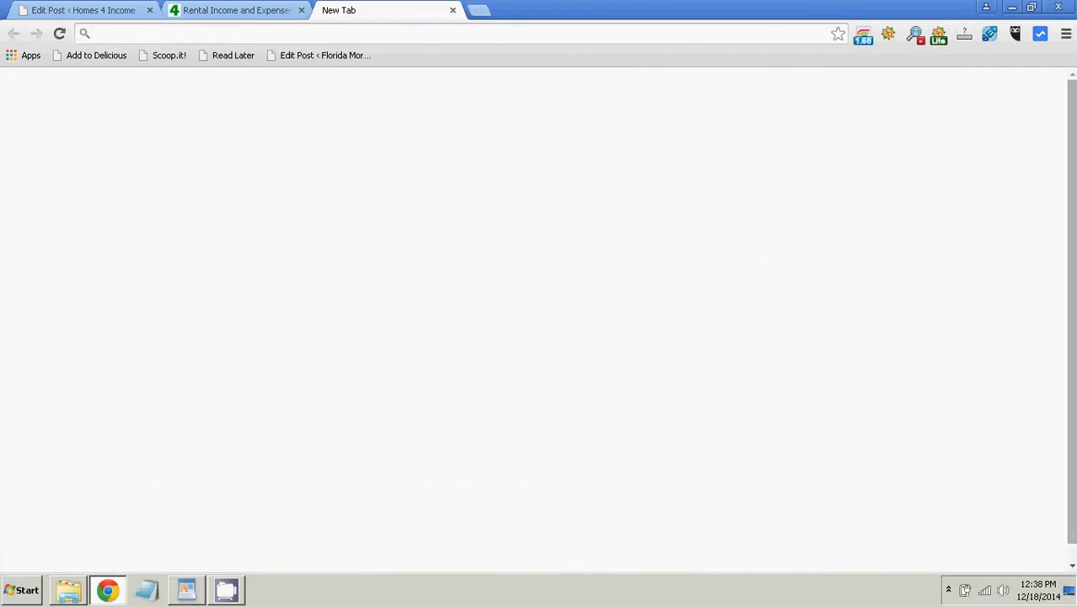
{"action": "type", "text": "flickr.com/search/advanced/"}
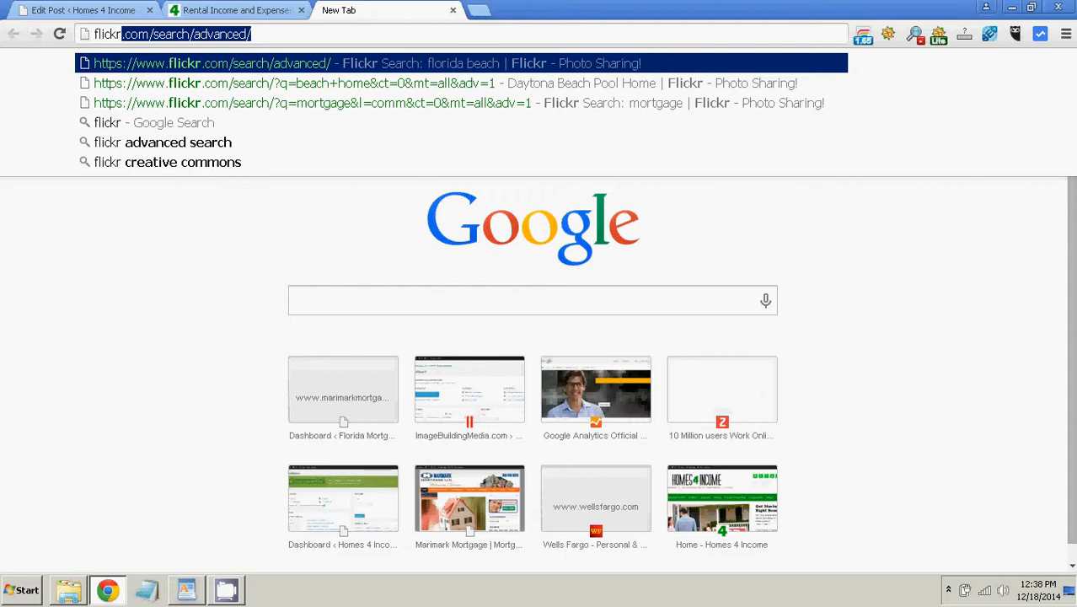
{"action": "key", "text": "Return"}
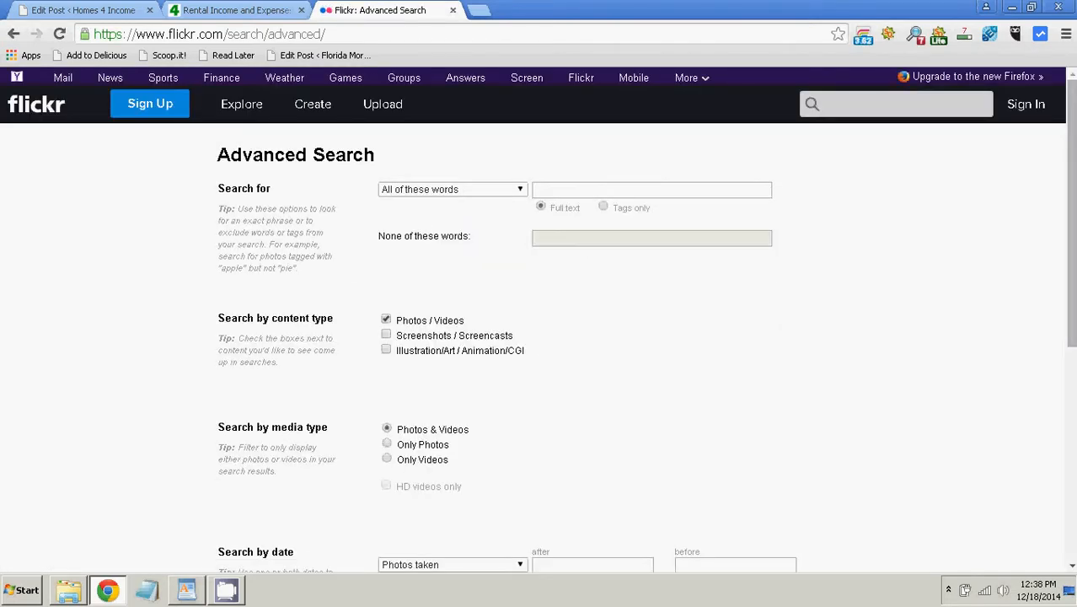
- Search Flickr for all of the words "rental house", limited to Creative Commons-licensed content
{"action": "left_click", "coordinate": [651, 189]}
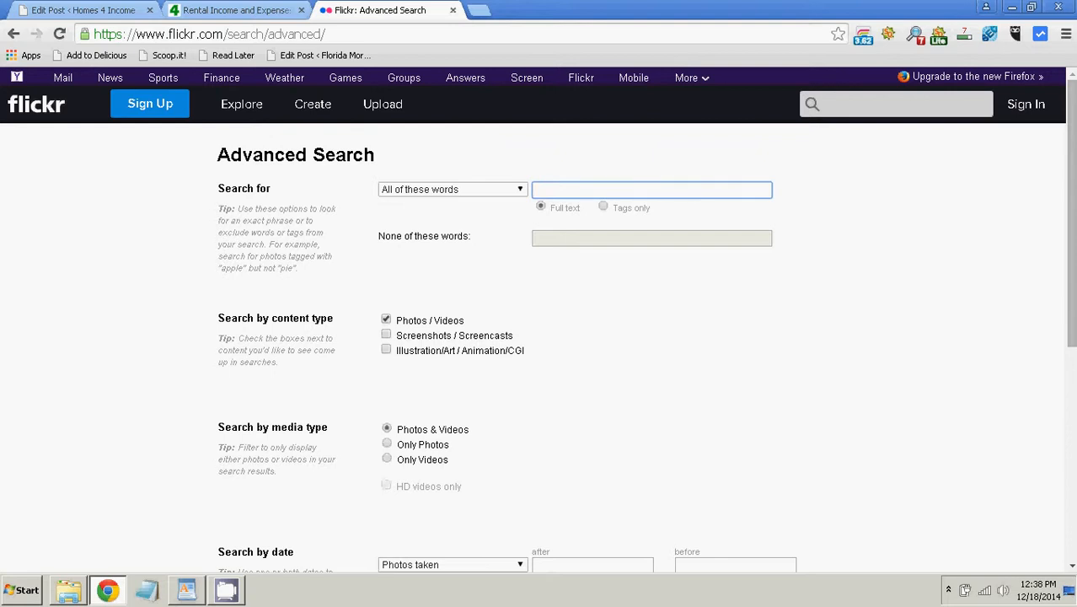
{"action": "type", "text": "rental house"}
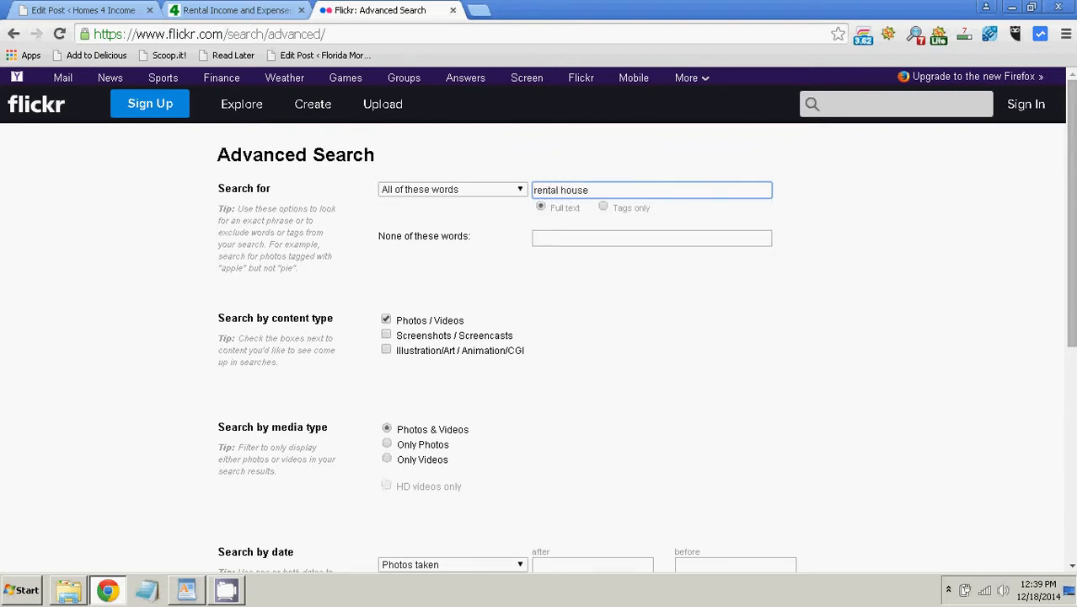
{"action": "scroll", "coordinate": [539, 337], "scroll_direction": "down", "scroll_amount": 4}
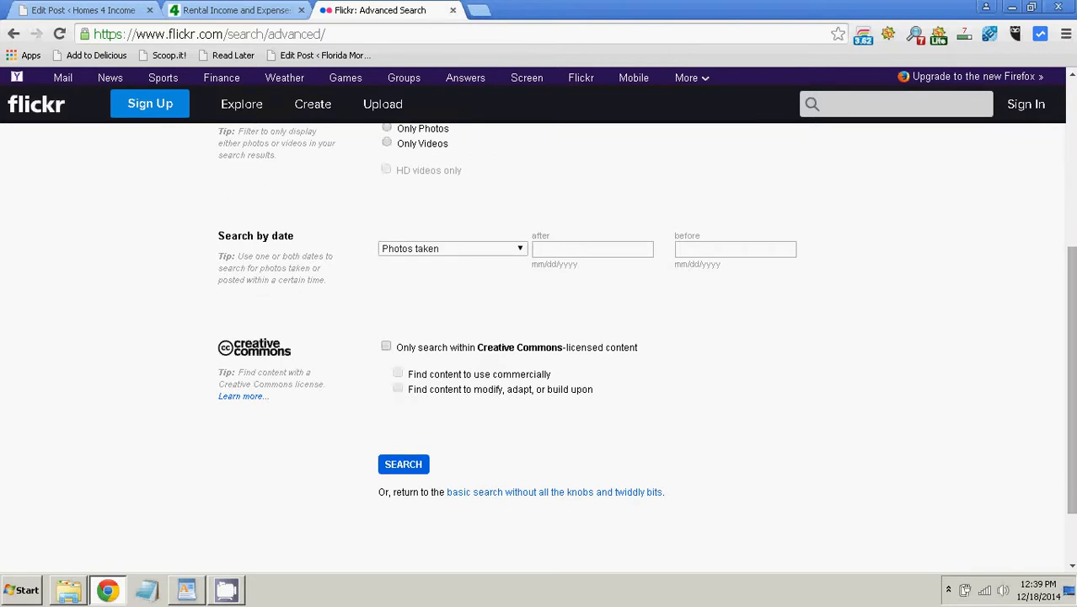
{"action": "left_click", "coordinate": [386, 346]}
{"action": "left_click", "coordinate": [403, 464]}
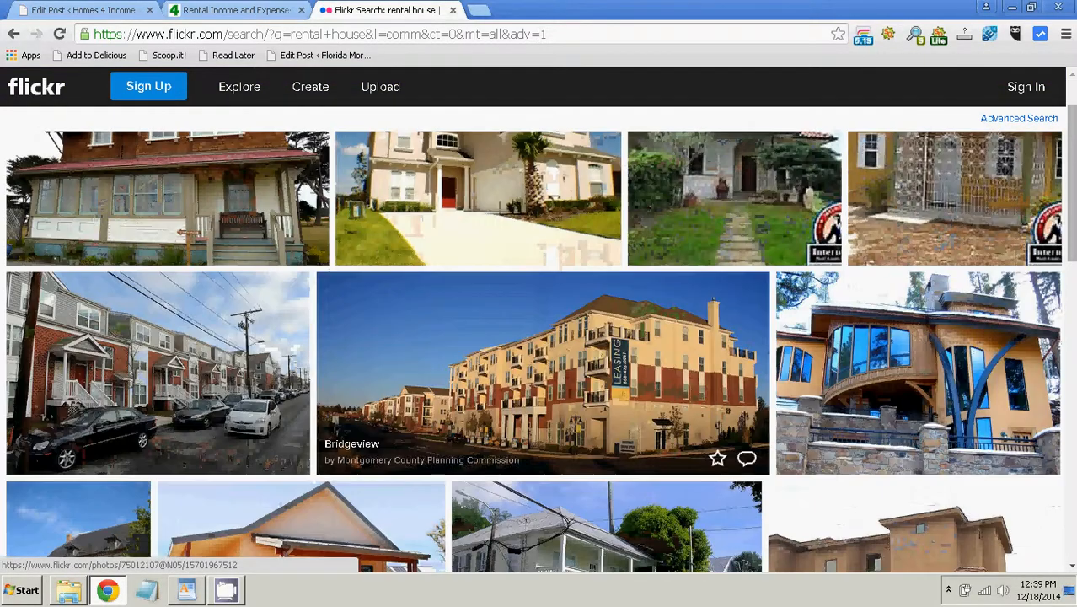
- Browse the rental house photo results for an image that suits the article
{"action": "scroll", "coordinate": [539, 350], "scroll_direction": "down", "scroll_amount": 3}
{"action": "scroll", "coordinate": [553, 404], "scroll_direction": "down", "scroll_amount": 2}
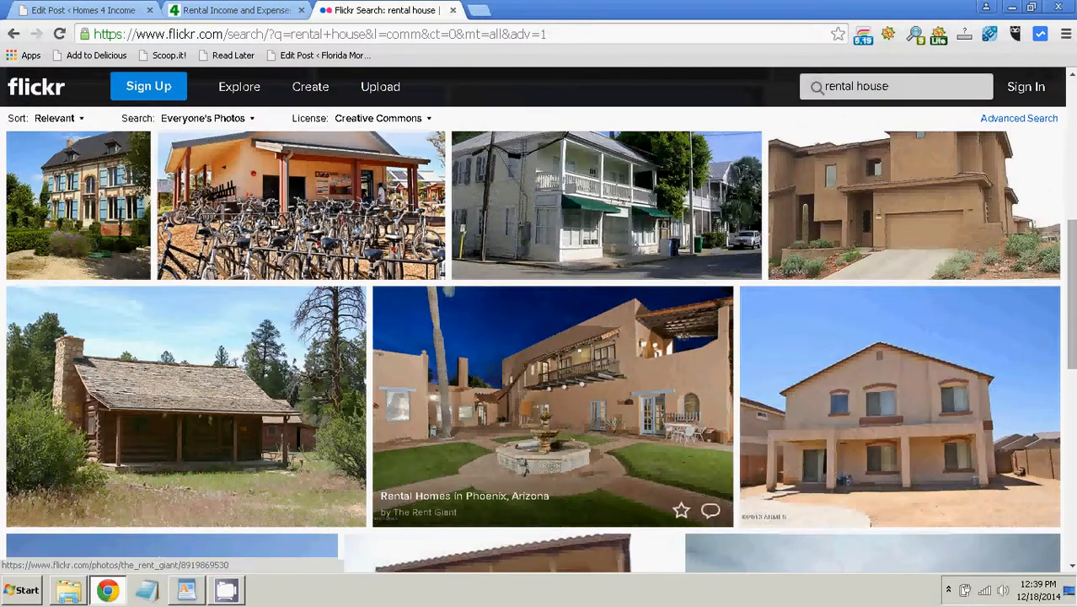
{"action": "scroll", "coordinate": [553, 404], "scroll_direction": "down", "scroll_amount": 5}
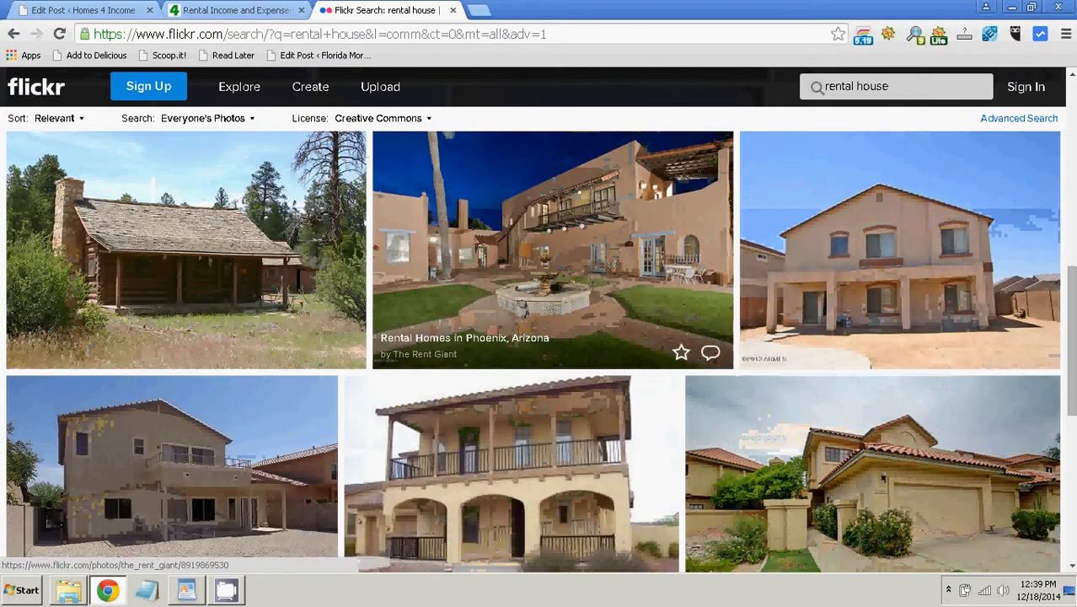
{"action": "scroll", "coordinate": [552, 404], "scroll_direction": "up", "scroll_amount": 8}
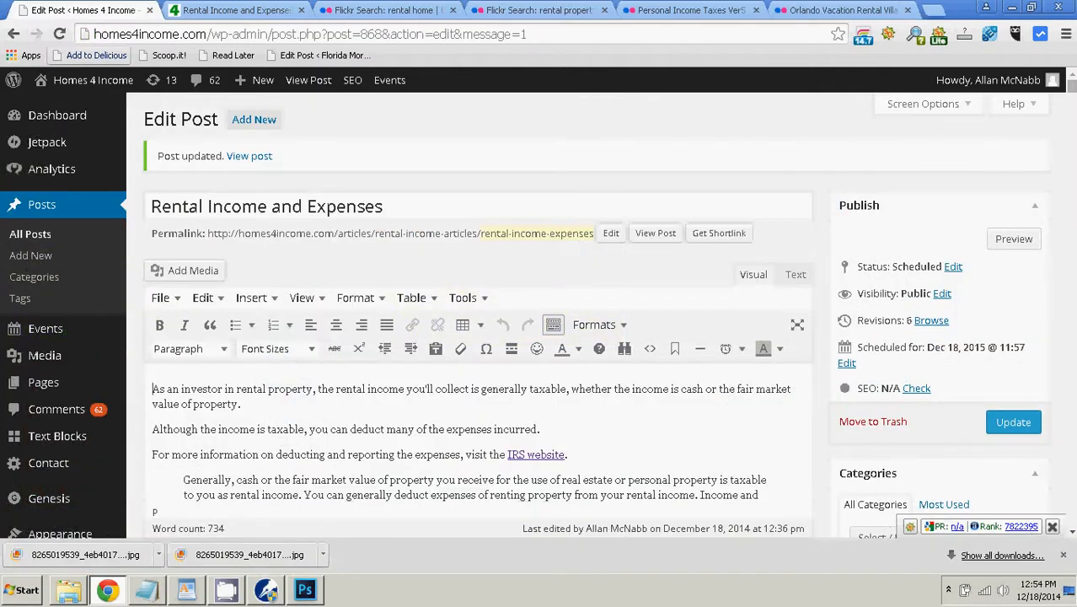
- Return to the Rental Income and Expenses post editor and open the file chooser for uploading new media to the post
{"action": "mouse_move", "coordinate": [257, 80]}
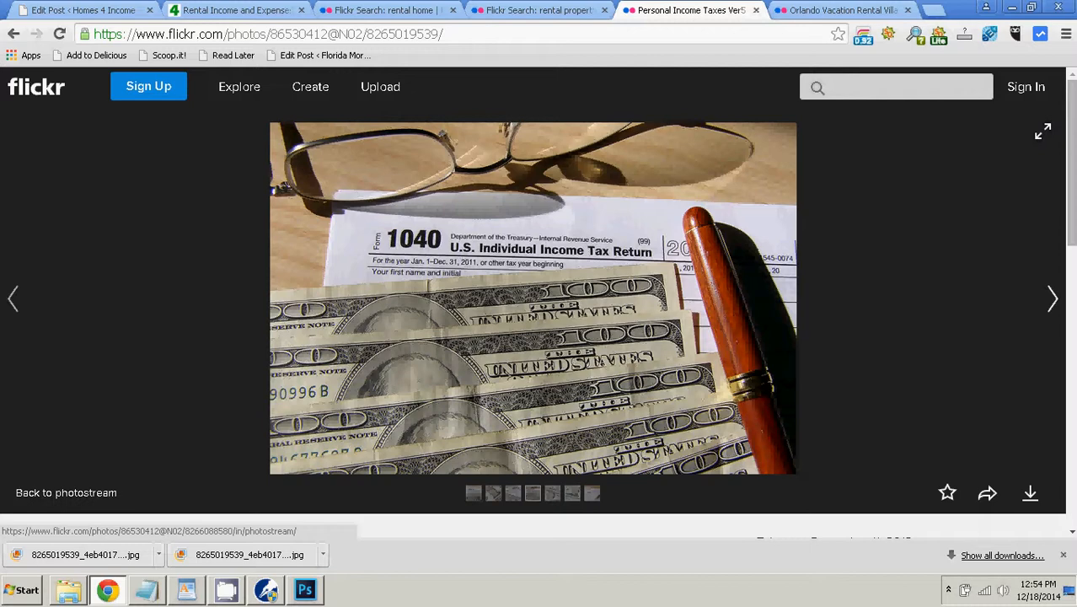
{"action": "left_click", "coordinate": [80, 11]}
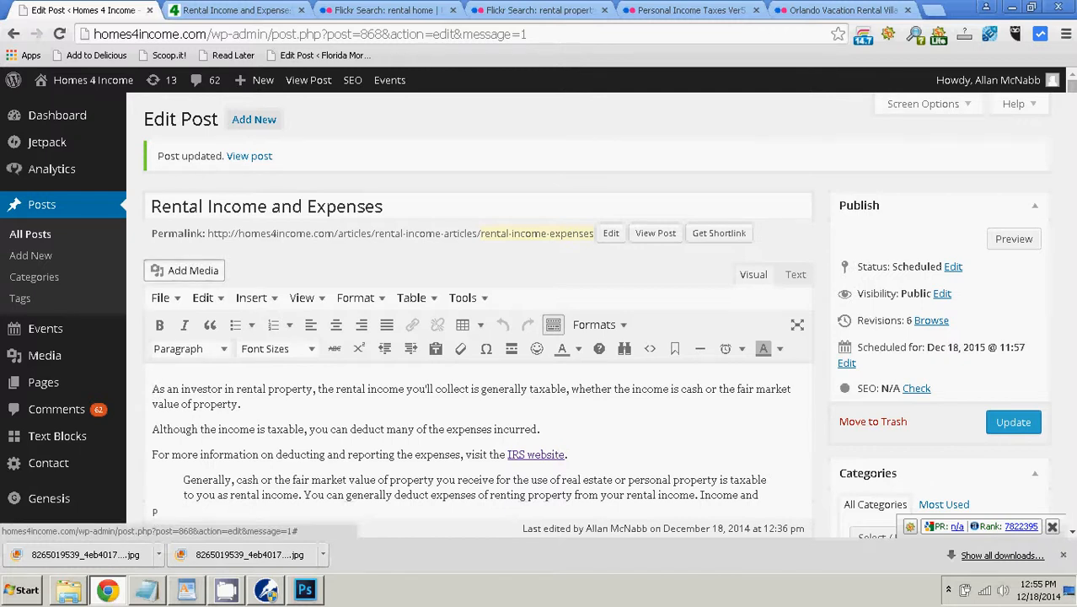
{"action": "left_click", "coordinate": [187, 270]}
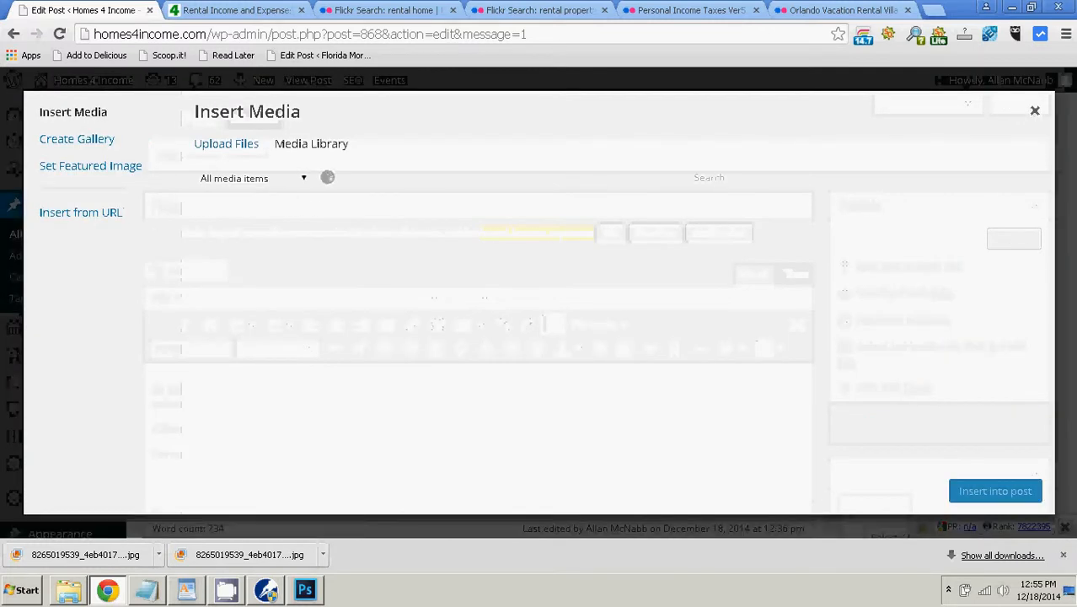
{"action": "left_click", "coordinate": [226, 144]}
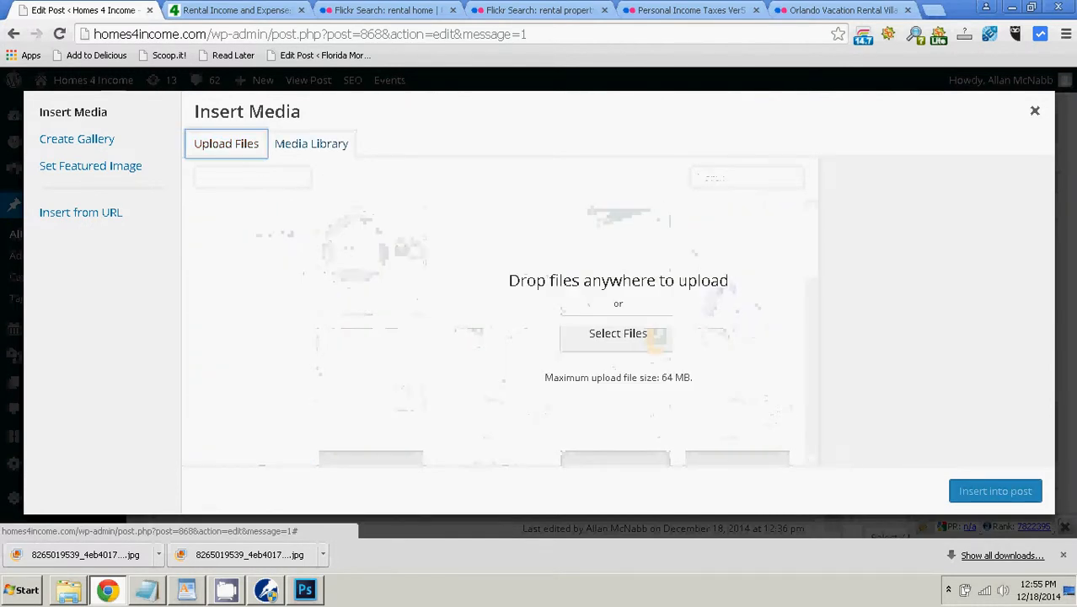
{"action": "left_click", "coordinate": [617, 333]}
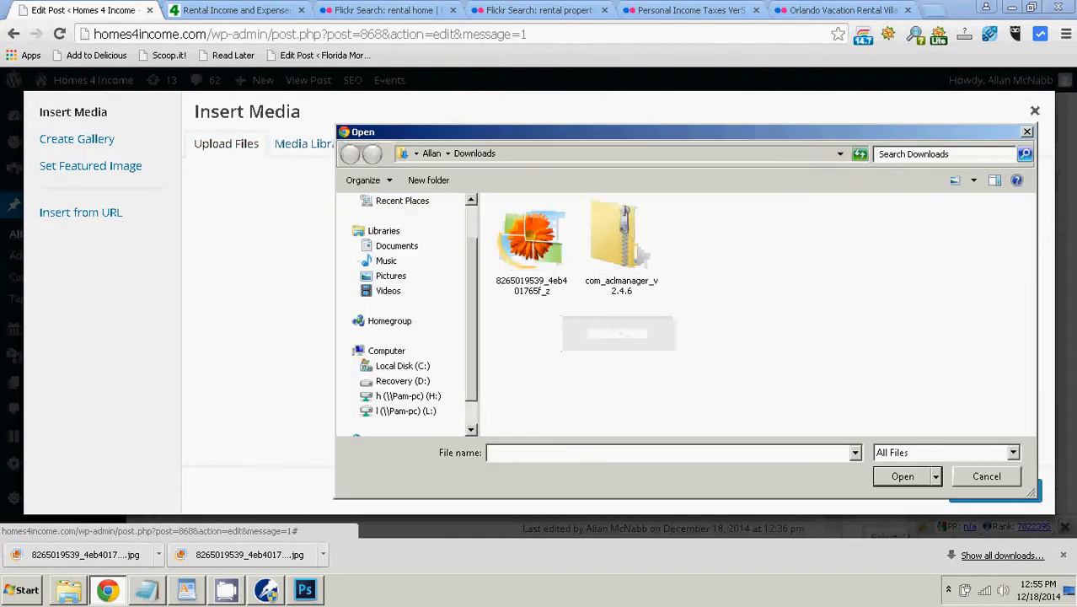
- Upload the 300x200 1040_tax_return_money image from Websites > business sites > Homes4Income.com > images from Flickr on the L: drive
{"action": "left_click", "coordinate": [405, 410]}
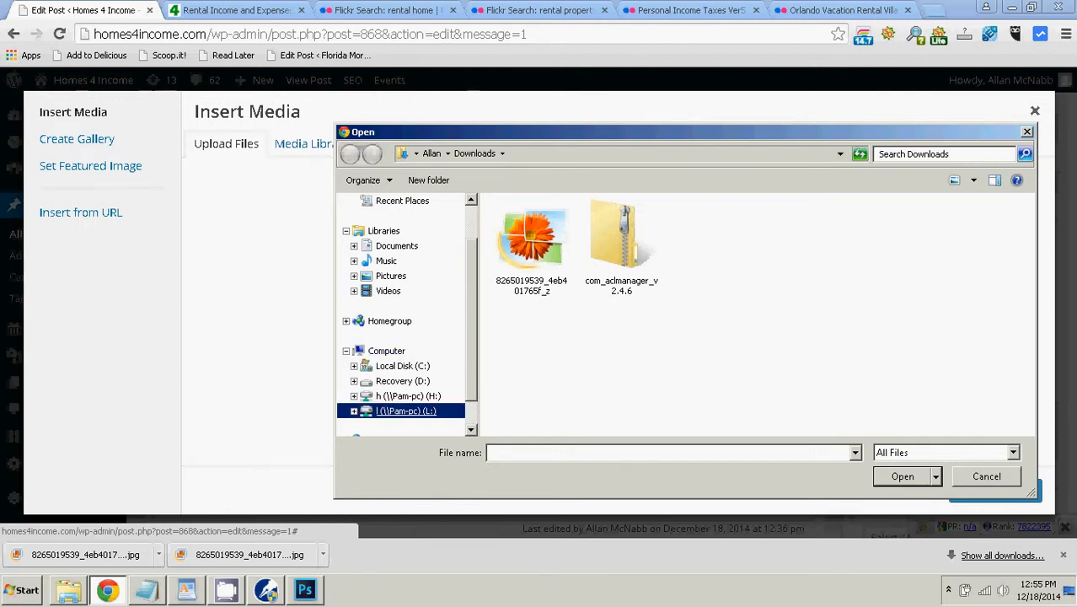
{"action": "double_click", "coordinate": [526, 312]}
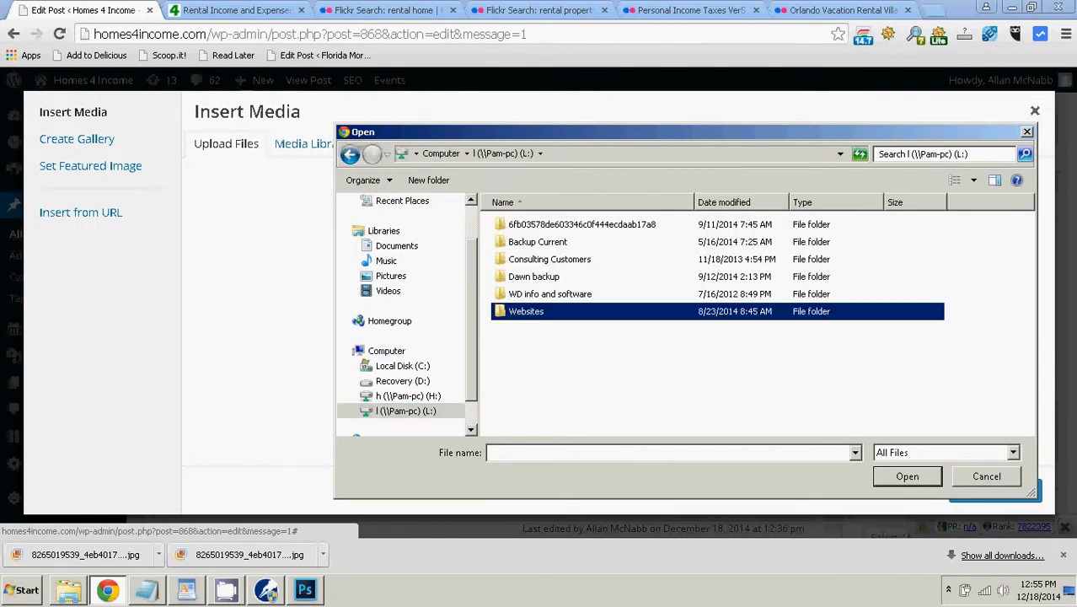
{"action": "double_click", "coordinate": [529, 276]}
{"action": "scroll", "coordinate": [754, 322], "scroll_direction": "down", "scroll_amount": 2}
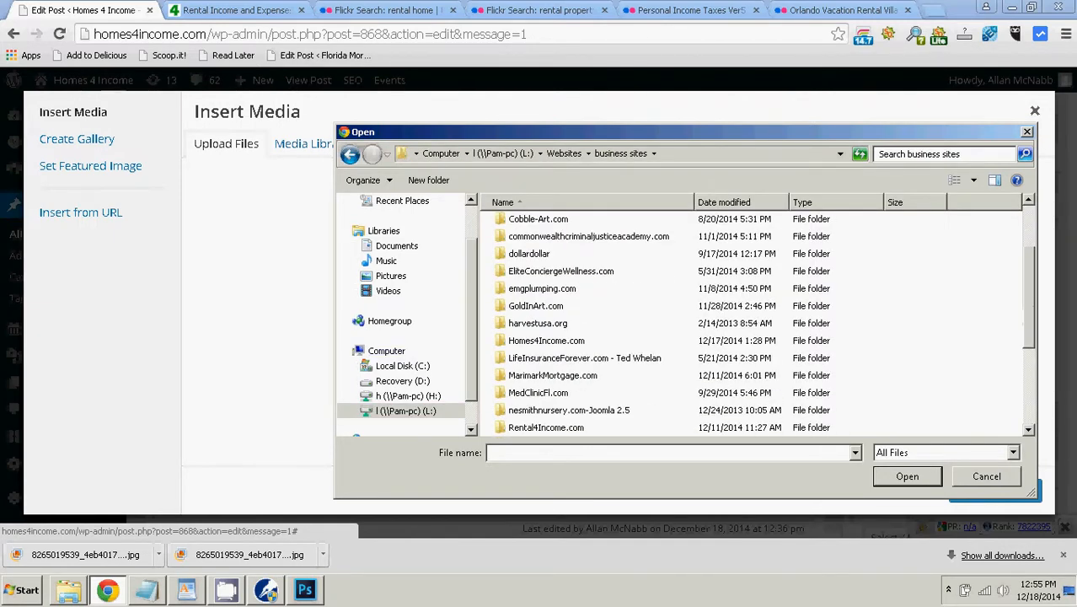
{"action": "double_click", "coordinate": [546, 340]}
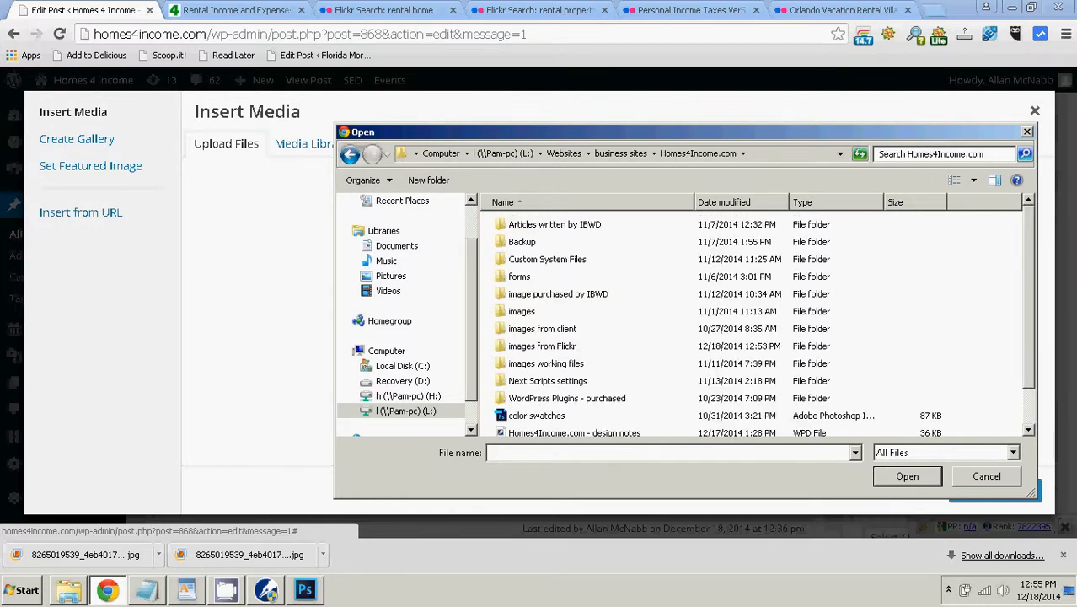
{"action": "double_click", "coordinate": [541, 346]}
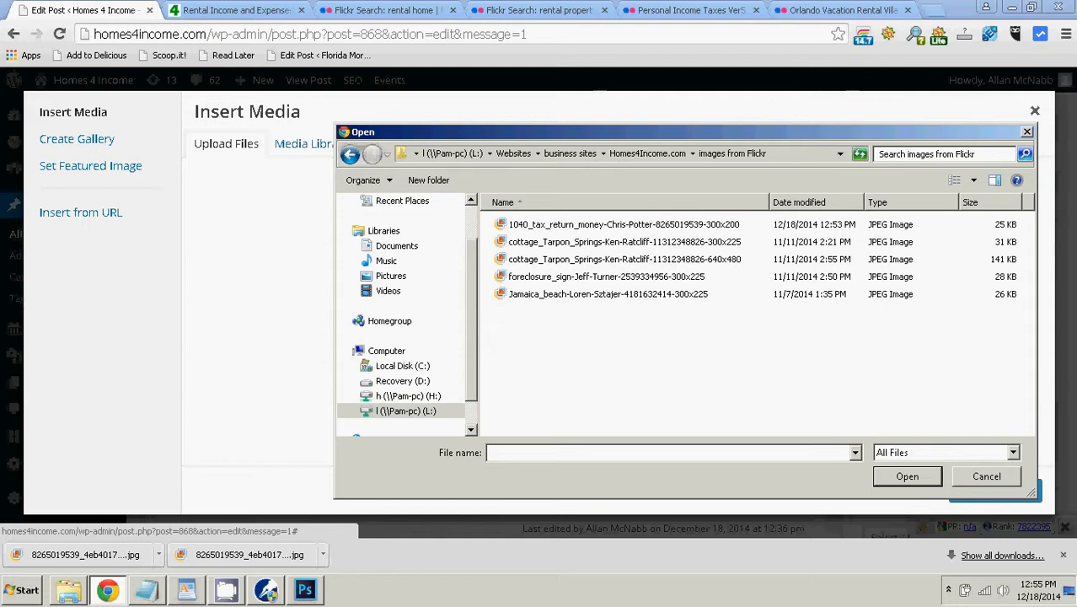
{"action": "double_click", "coordinate": [582, 225]}
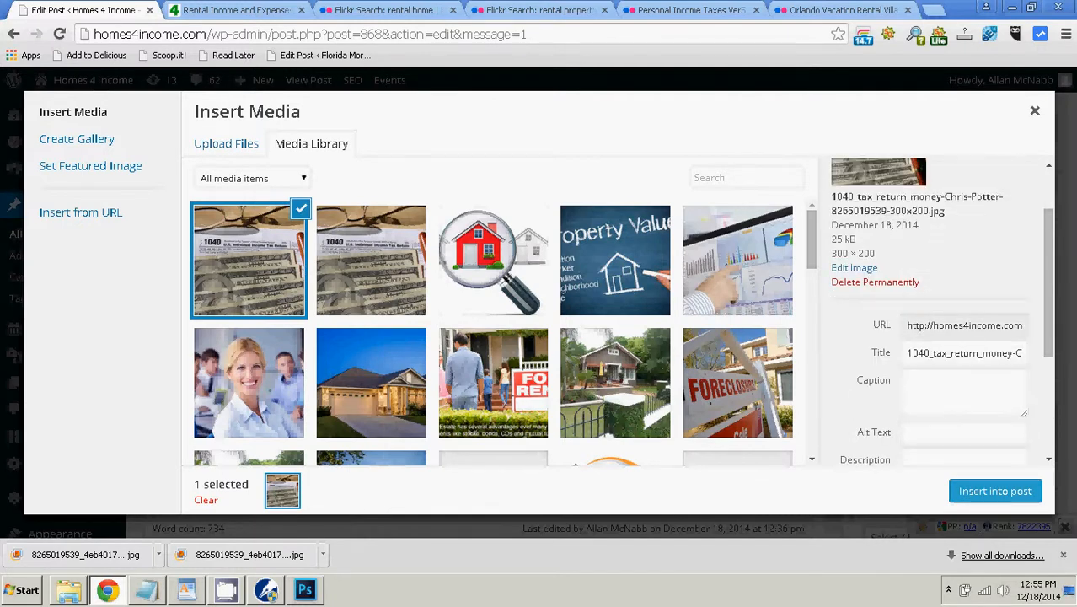
- Change the uploaded image's title to "1040 Tax Return with Money"
{"action": "left_click", "coordinate": [927, 352]}
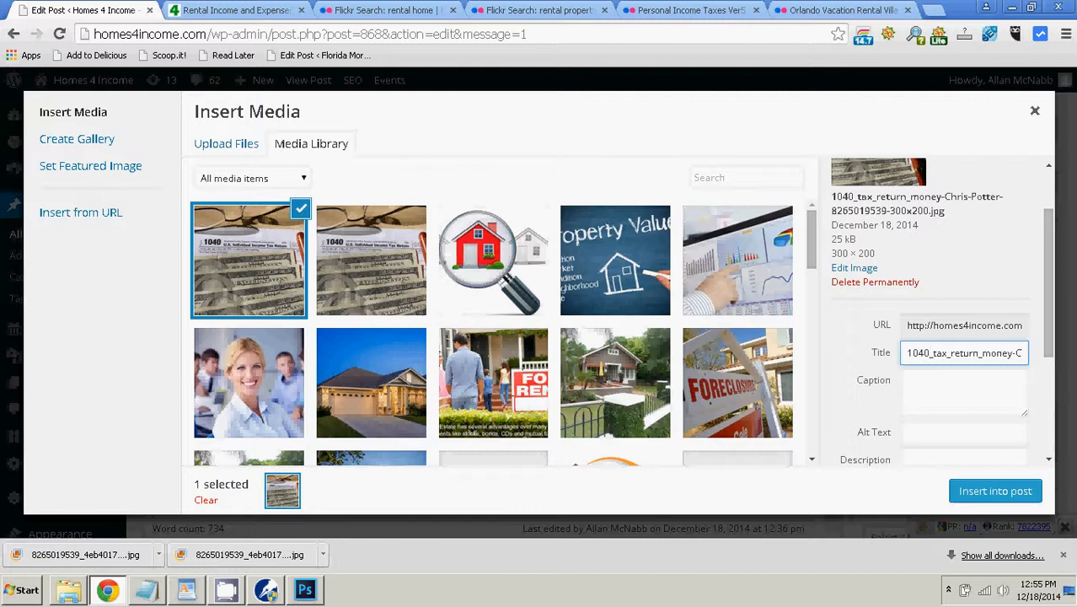
{"action": "key", "text": "Delete"}
{"action": "key", "text": "Delete"}
{"action": "type", "text": "T"}
{"action": "key", "text": "Right"}
{"action": "key", "text": "Right"}
{"action": "key", "text": "Delete"}
{"action": "key", "text": "Delete"}
{"action": "key", "text": "Delete"}
{"action": "type", "text": "R"}
{"action": "key", "text": "Right"}
{"action": "key", "text": "Right"}
{"action": "key", "text": "Right"}
{"action": "key", "text": "Right"}
{"action": "key", "text": "Right"}
{"action": "type", "text": "with Money"}
{"action": "key", "text": "shift+End"}
{"action": "key", "text": "Delete"}
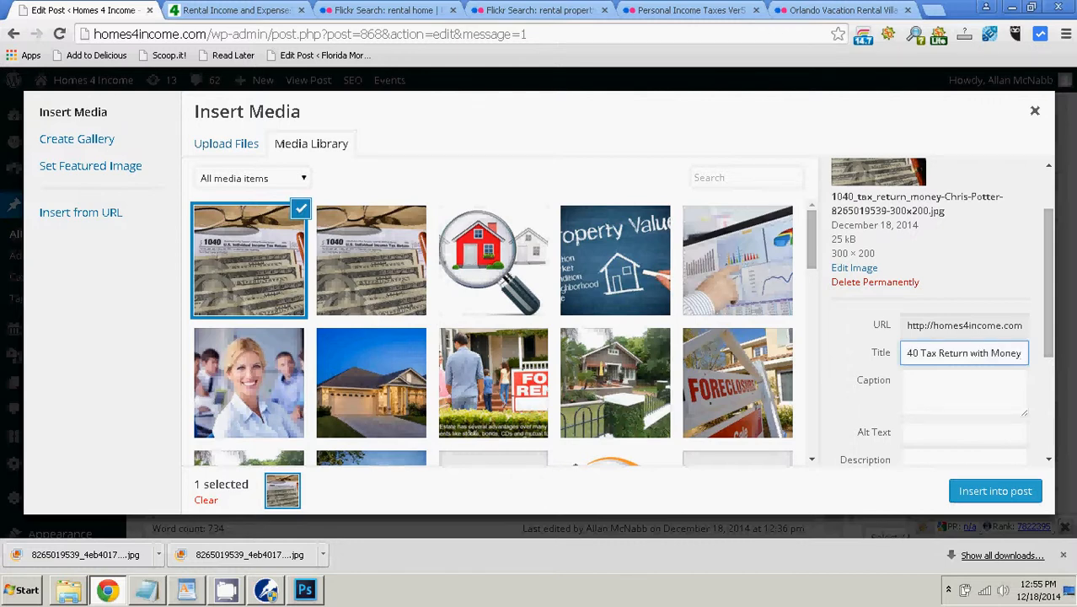
- Copy the image title "1040 Tax Return with Money" into the image's alt text and description
{"action": "key", "text": "ctrl+a"}
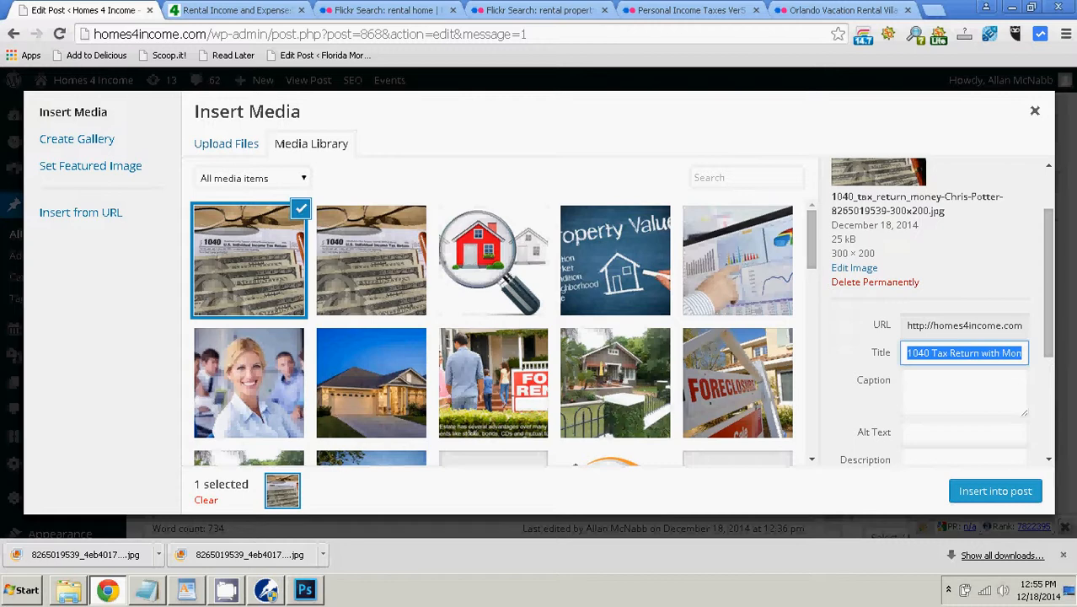
{"action": "key", "text": "ctrl+c"}
{"action": "right_click", "coordinate": [906, 432]}
{"action": "left_click", "coordinate": [943, 378]}
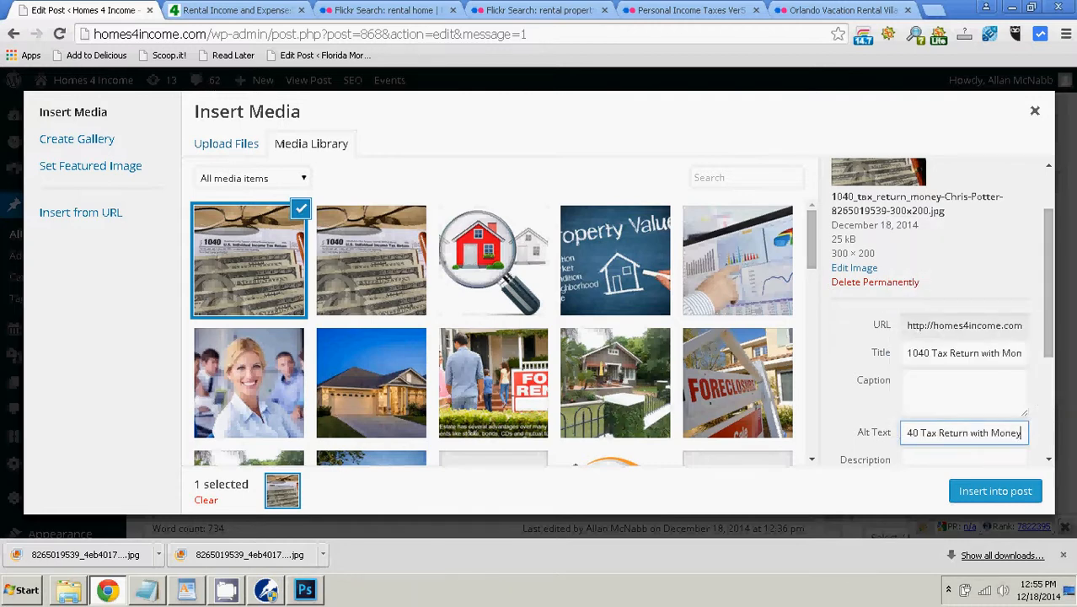
{"action": "right_click", "coordinate": [931, 458]}
{"action": "left_click", "coordinate": [943, 334]}
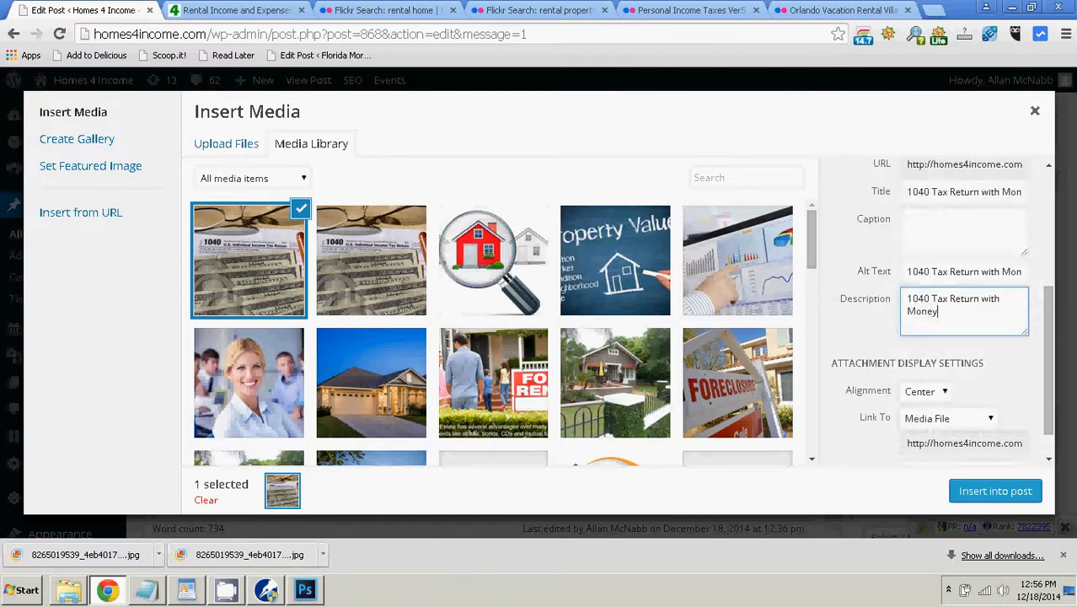
- Caption the image "Photo Credit:" followed by the photographer's name copied from the Notepad note and "/Flickr."
{"action": "scroll", "coordinate": [944, 335], "scroll_direction": "up", "scroll_amount": 2}
{"action": "left_click", "coordinate": [947, 386]}
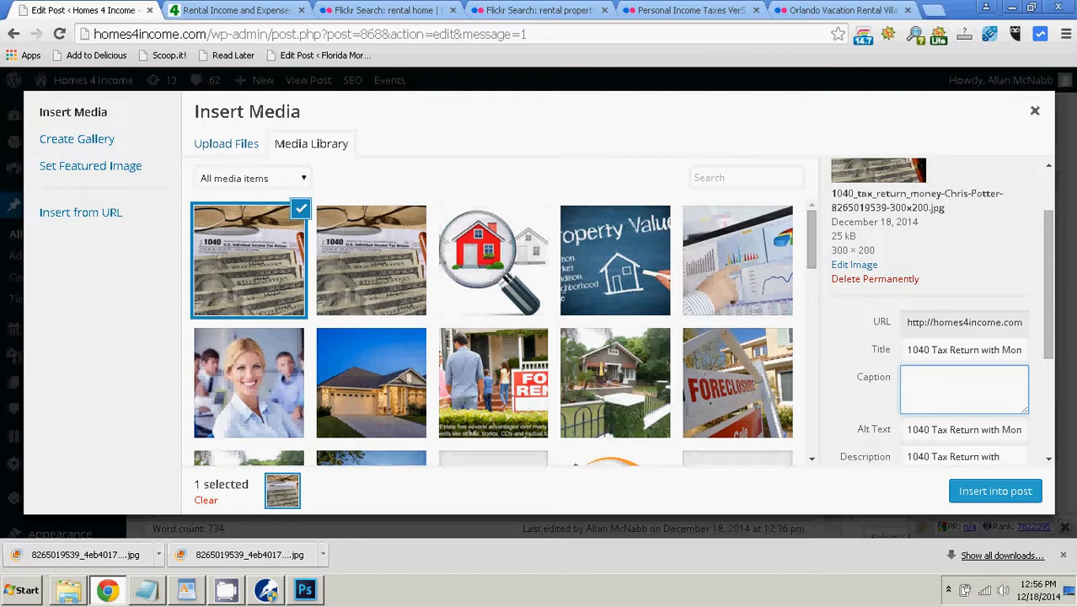
{"action": "type", "text": "Photo Credit:"}
{"action": "key", "text": "alt+Tab"}
{"action": "key", "text": "ctrl+a"}
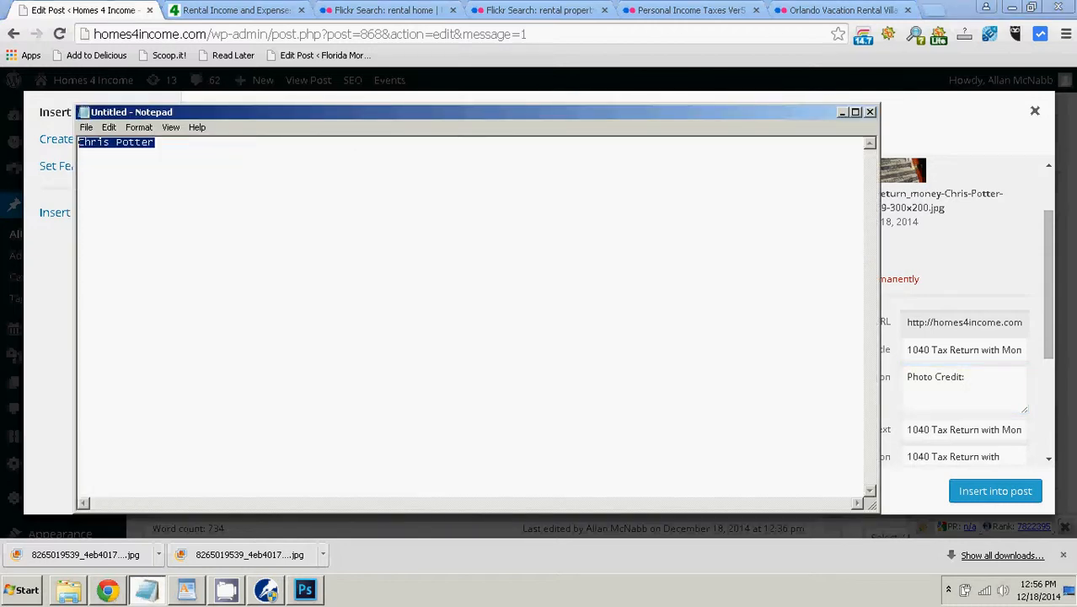
{"action": "key", "text": "alt+Tab"}
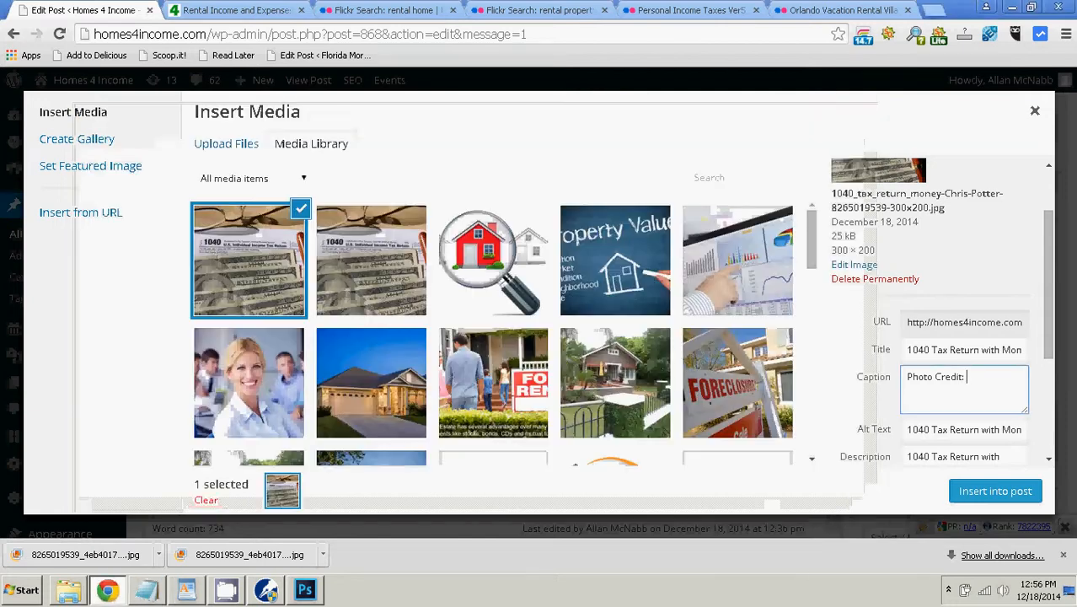
{"action": "right_click", "coordinate": [969, 377]}
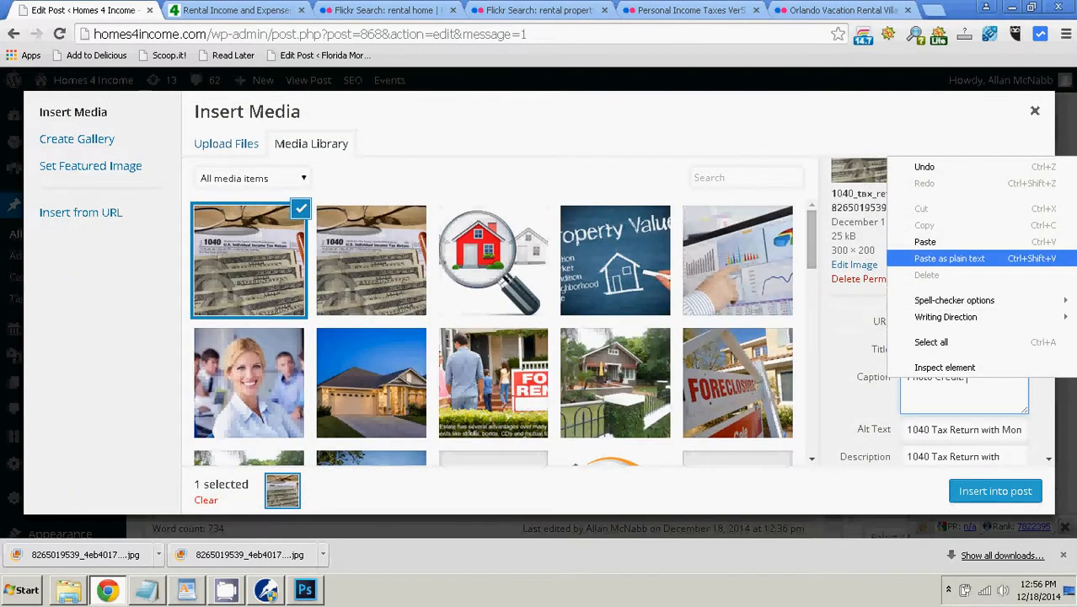
{"action": "left_click", "coordinate": [935, 258]}
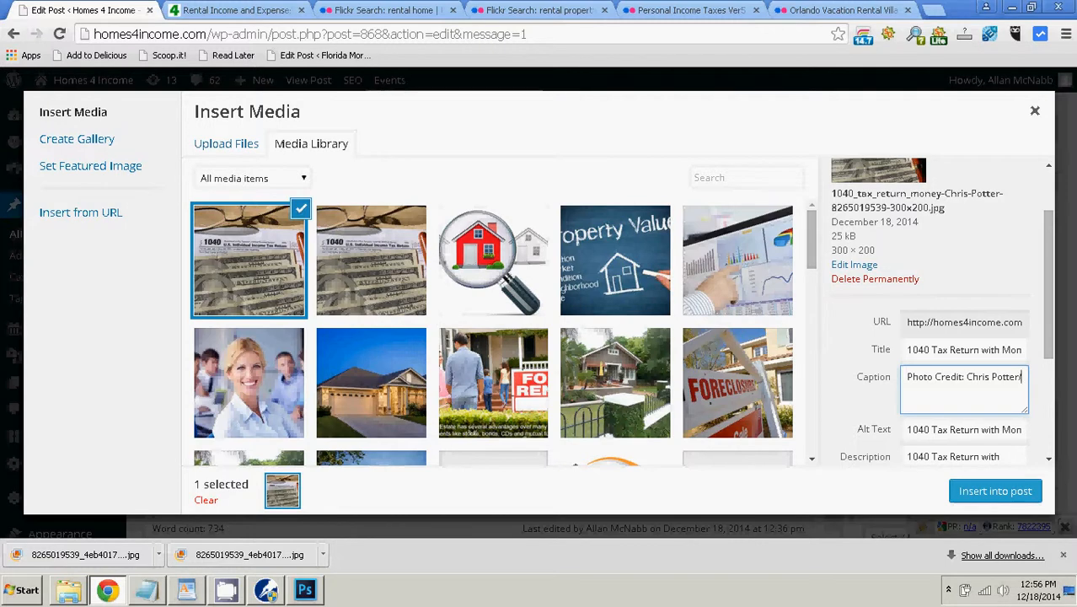
{"action": "type", "text": "/Flickr."}
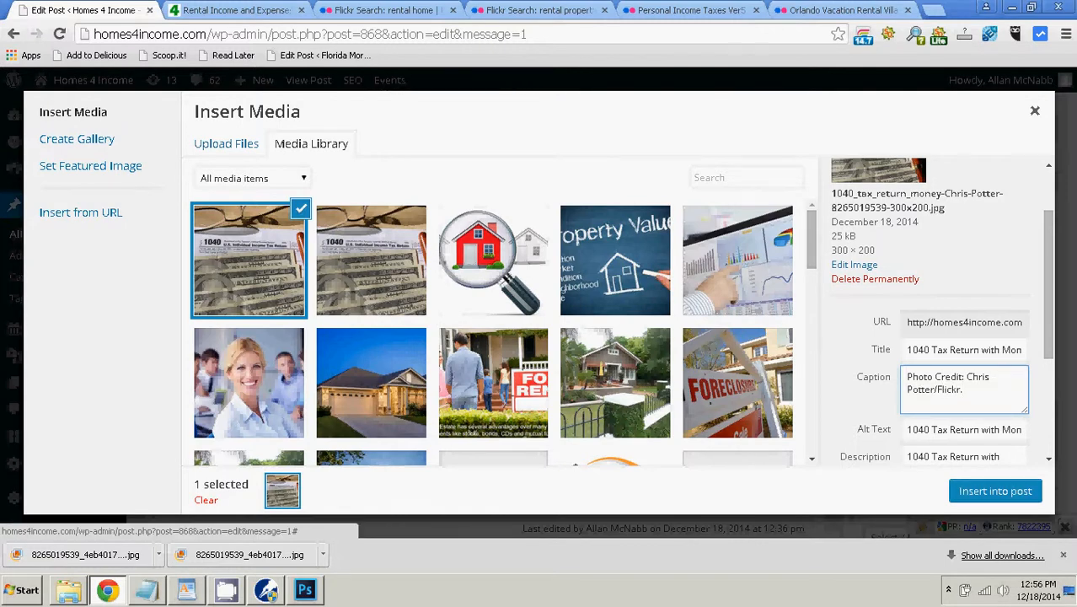
- Insert the captioned tax return image into the post with left alignment and update the post
{"action": "left_click", "coordinate": [994, 490]}
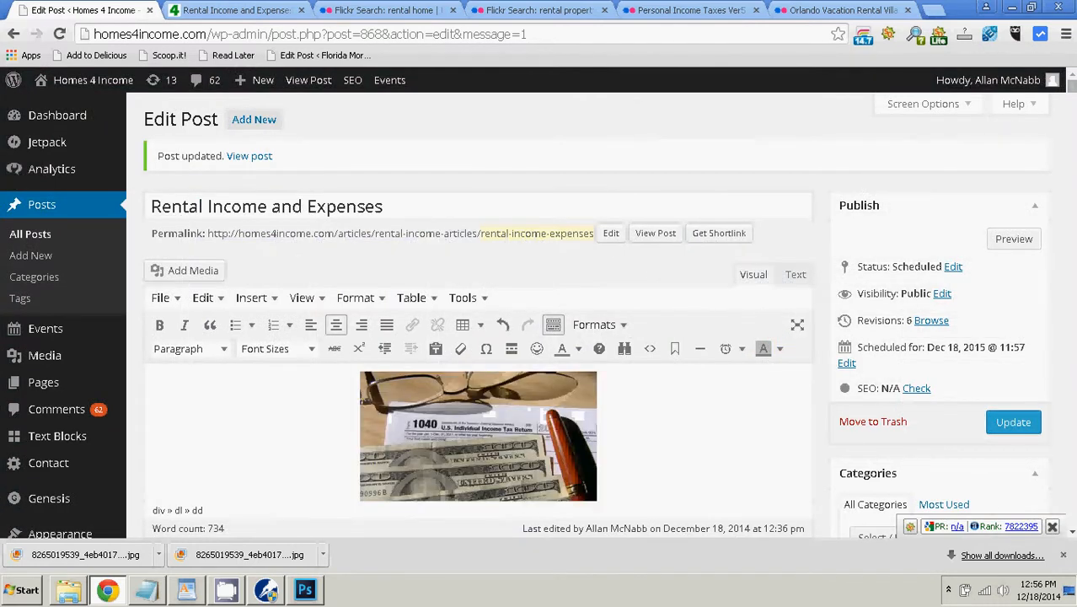
{"action": "left_click", "coordinate": [478, 436]}
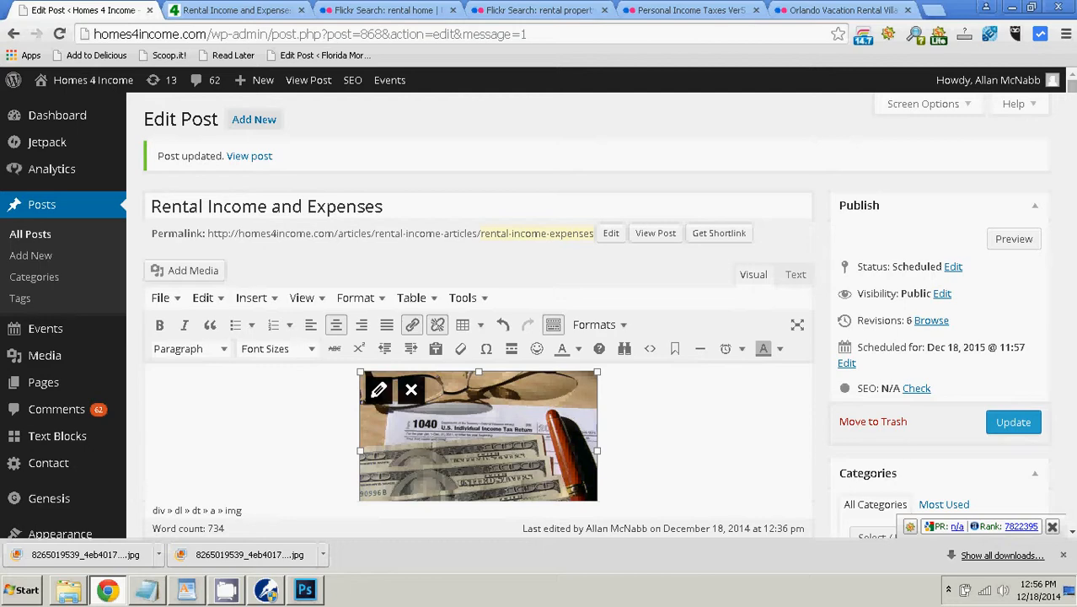
{"action": "left_click", "coordinate": [310, 325]}
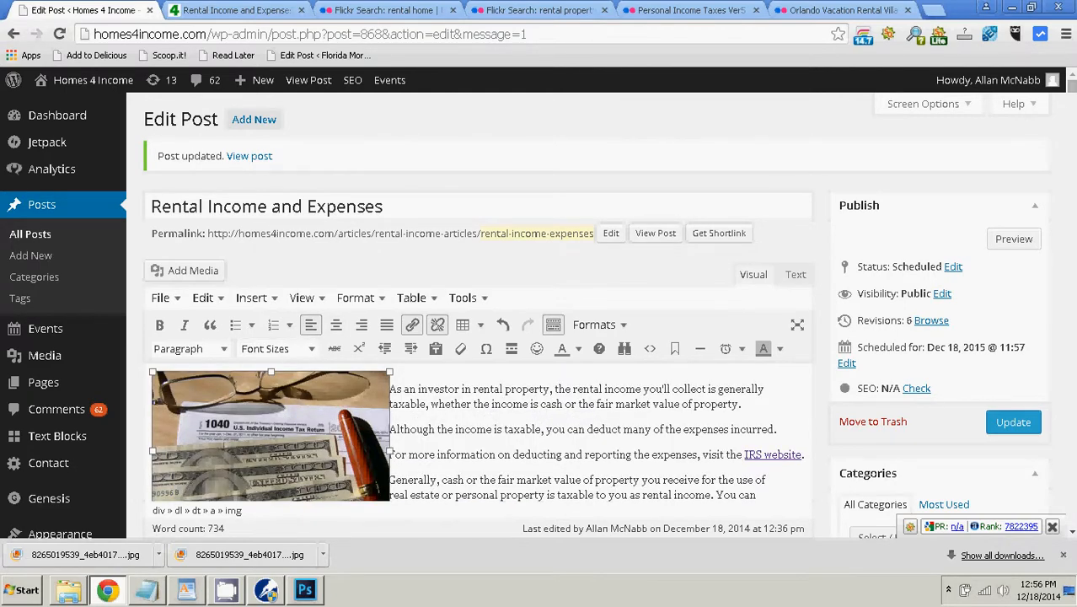
{"action": "scroll", "coordinate": [472, 379], "scroll_direction": "down", "scroll_amount": 2}
{"action": "scroll", "coordinate": [471, 354], "scroll_direction": "down", "scroll_amount": 2}
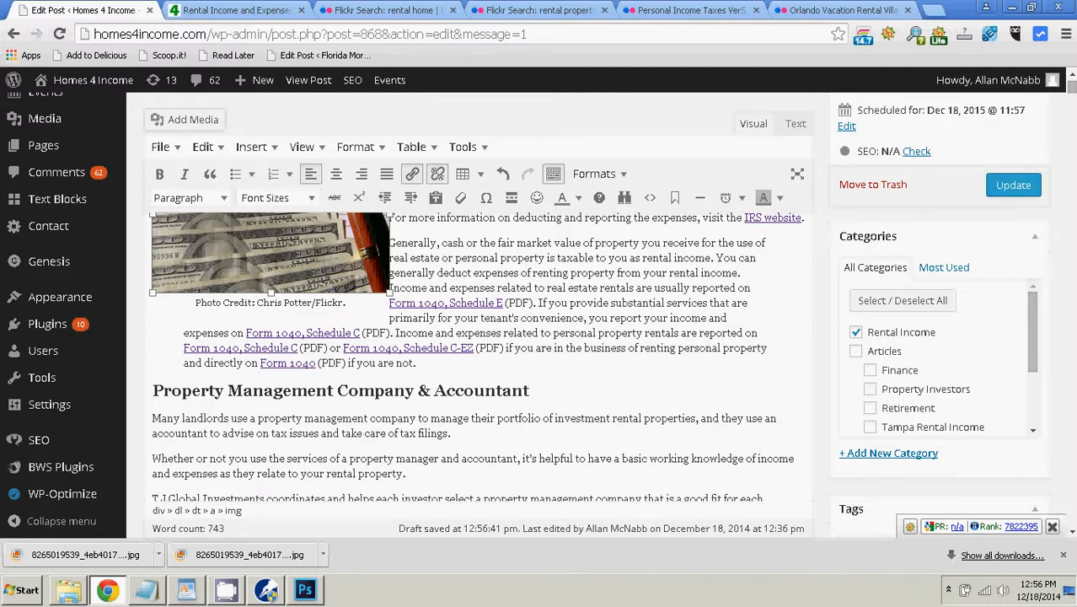
{"action": "scroll", "coordinate": [471, 354], "scroll_direction": "up", "scroll_amount": 3}
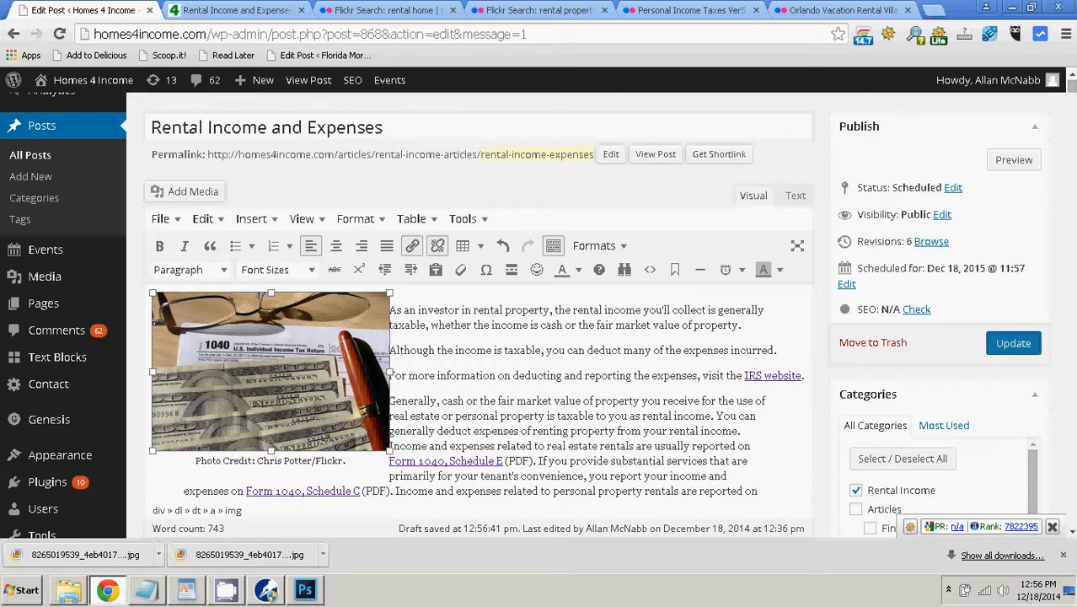
{"action": "left_click", "coordinate": [1012, 343]}
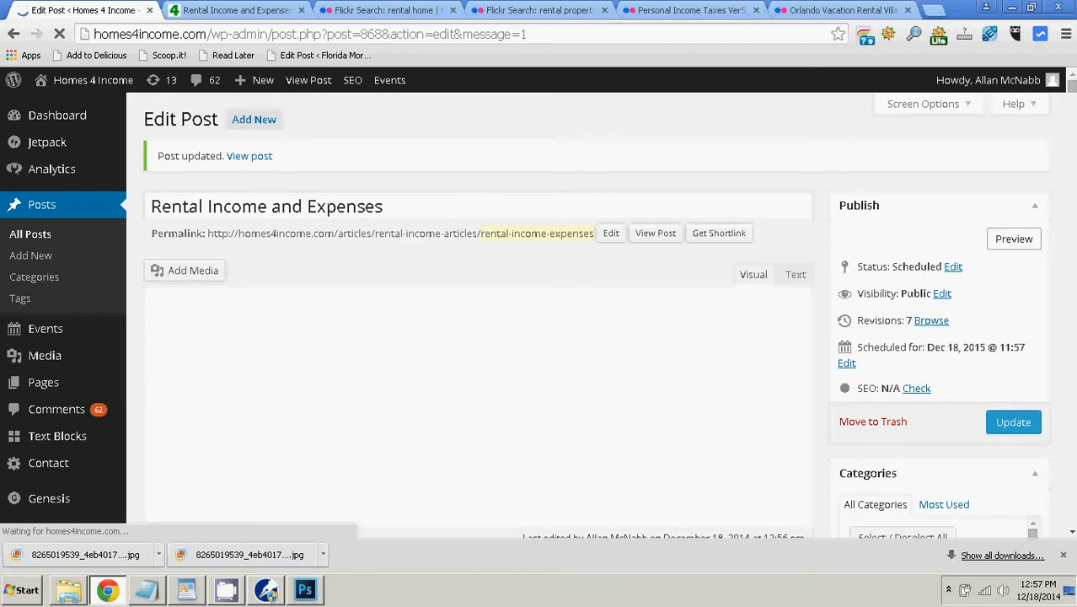
- Preview the updated post in a new tab, check the image, caption and text layout, and return to the editor
{"action": "right_click", "coordinate": [1013, 239]}
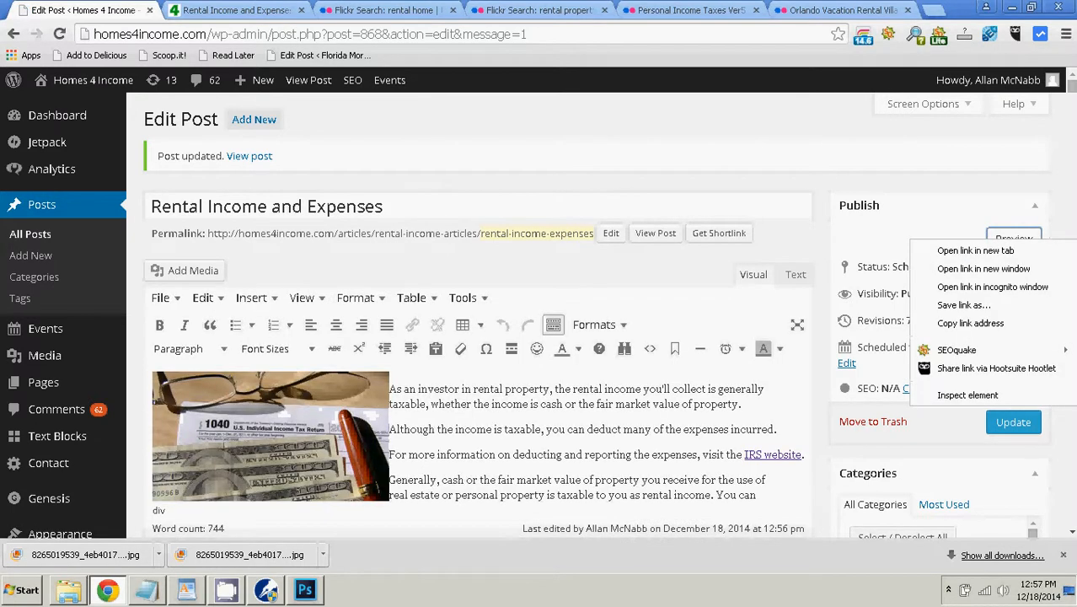
{"action": "left_click", "coordinate": [978, 250]}
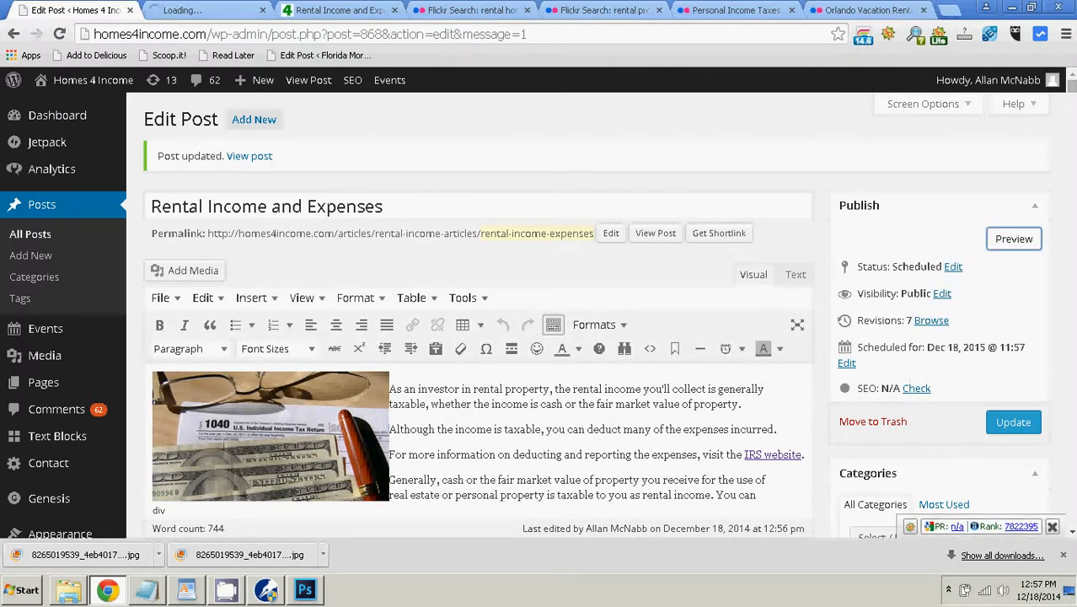
{"action": "left_click", "coordinate": [245, 10]}
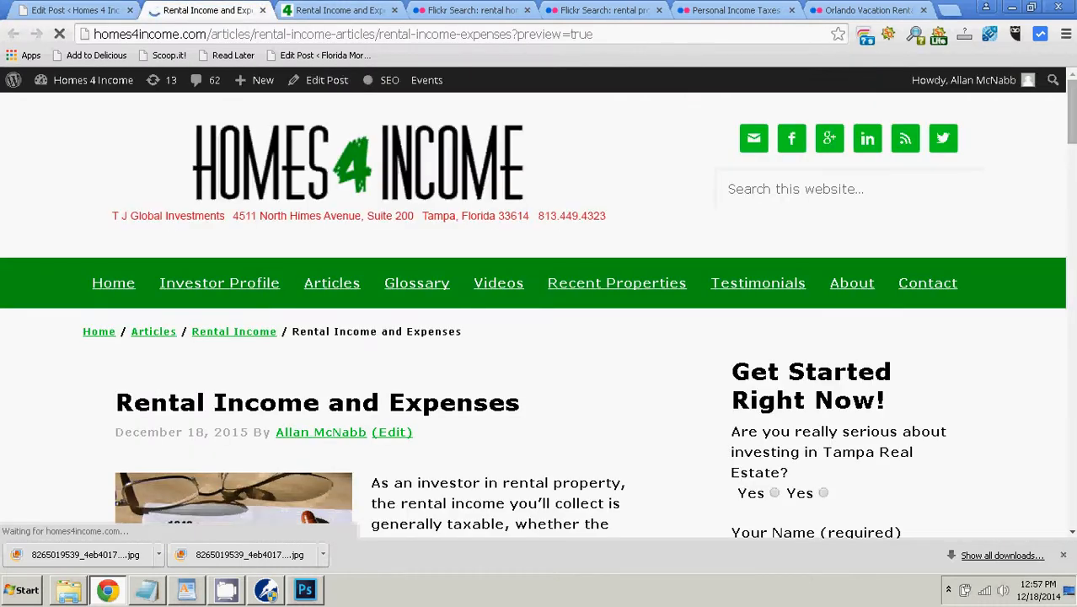
{"action": "scroll", "coordinate": [256, 83], "scroll_direction": "down", "scroll_amount": 3}
{"action": "scroll", "coordinate": [371, 312], "scroll_direction": "down", "scroll_amount": 1}
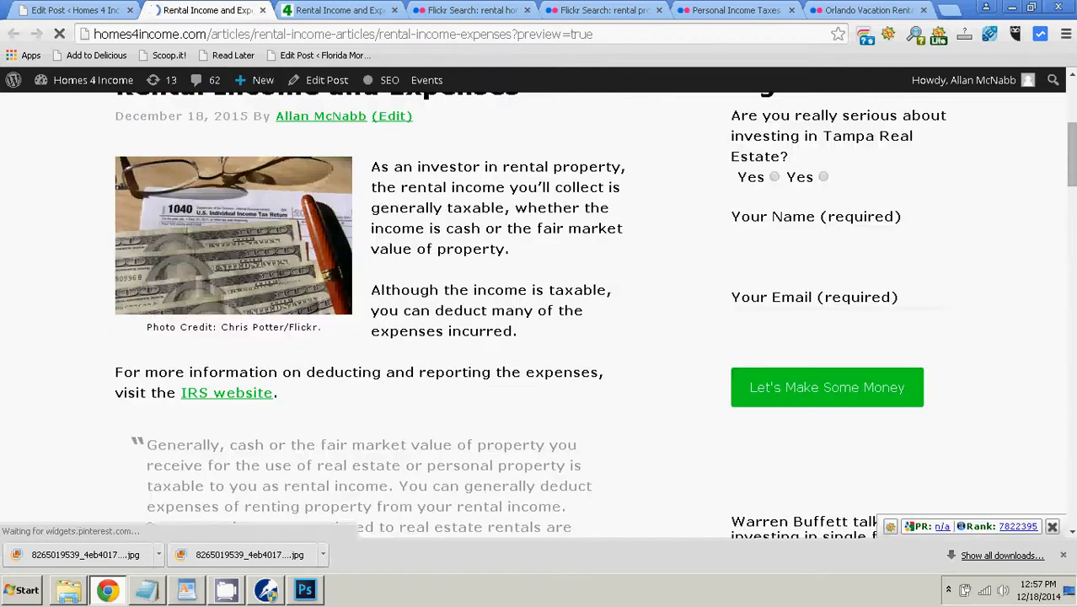
{"action": "scroll", "coordinate": [371, 311], "scroll_direction": "up", "scroll_amount": 1}
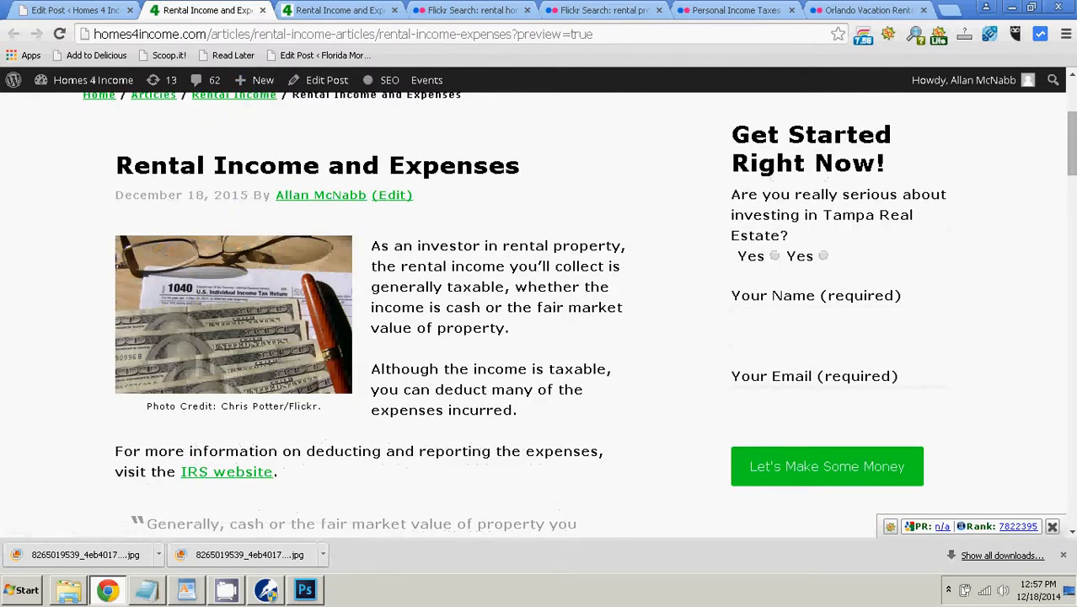
{"action": "scroll", "coordinate": [539, 312], "scroll_direction": "down", "scroll_amount": 5}
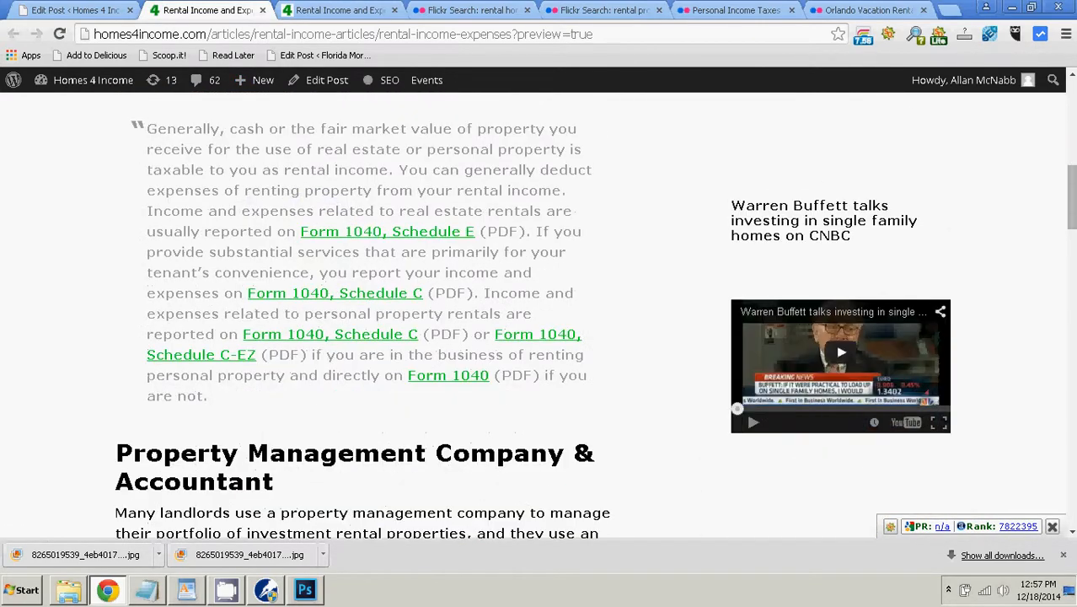
{"action": "scroll", "coordinate": [539, 312], "scroll_direction": "up", "scroll_amount": 5}
{"action": "scroll", "coordinate": [539, 311], "scroll_direction": "up", "scroll_amount": 3}
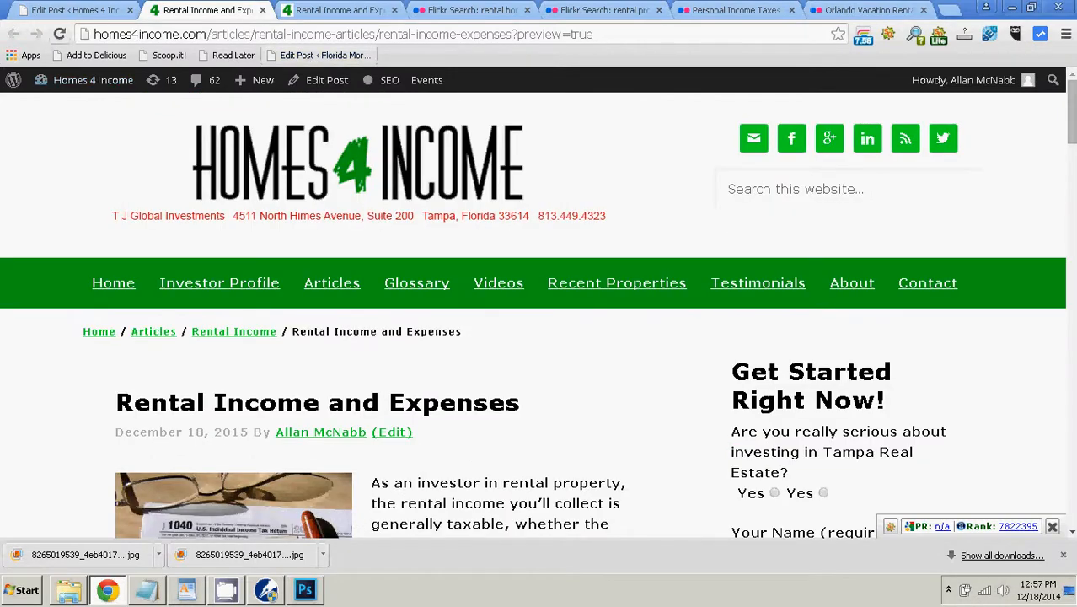
{"action": "left_click", "coordinate": [262, 10]}
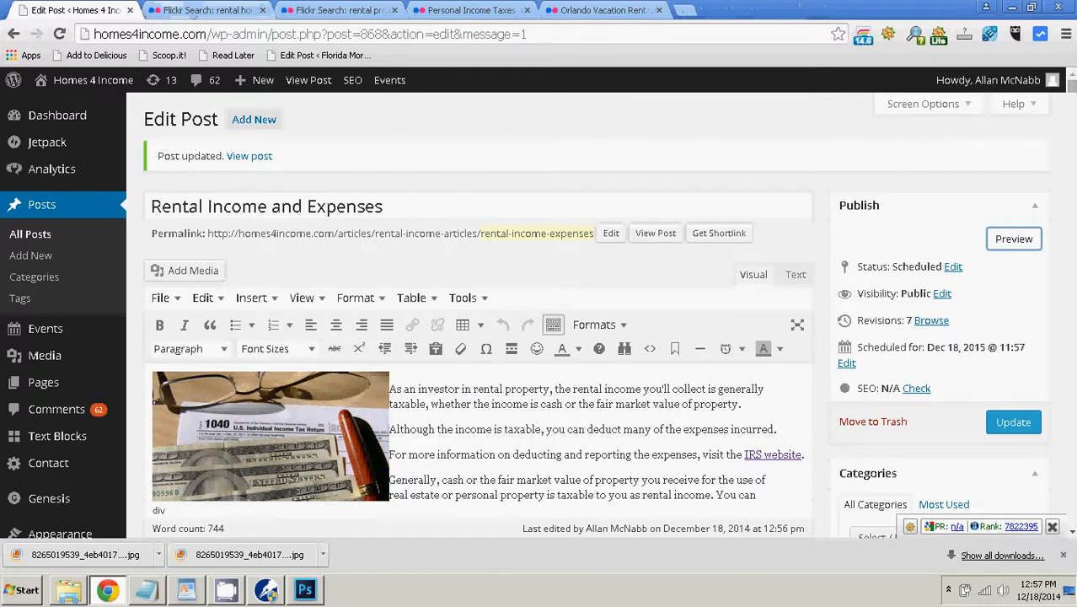
- Copy the full post title "Rental Income and Expenses" to the clipboard
{"action": "scroll", "coordinate": [539, 337], "scroll_direction": "down", "scroll_amount": 1}
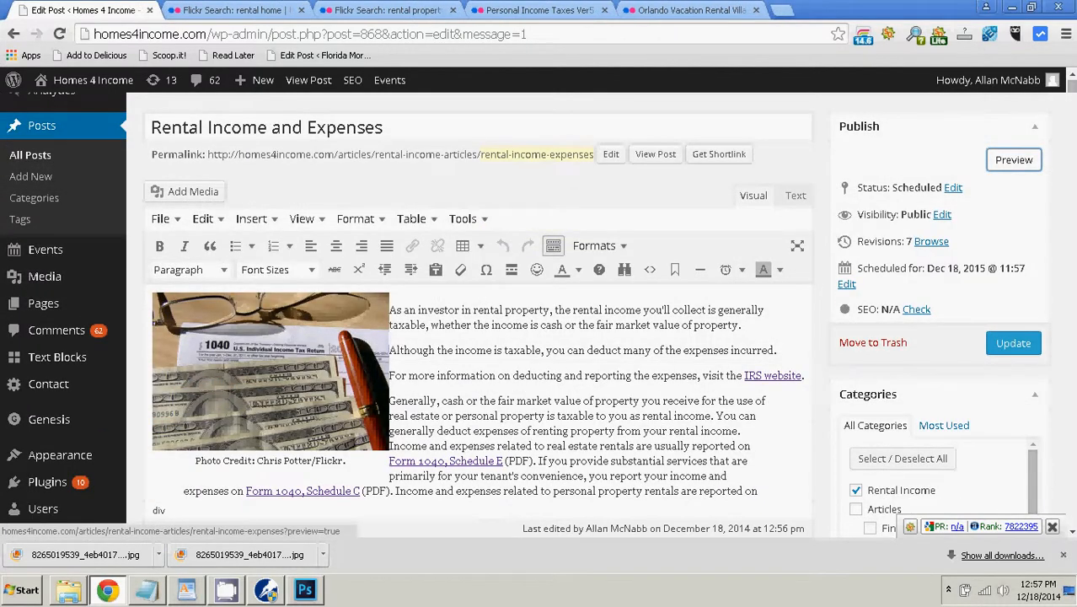
{"action": "left_click_drag", "start_coordinate": [383, 127], "coordinate": [147, 126]}
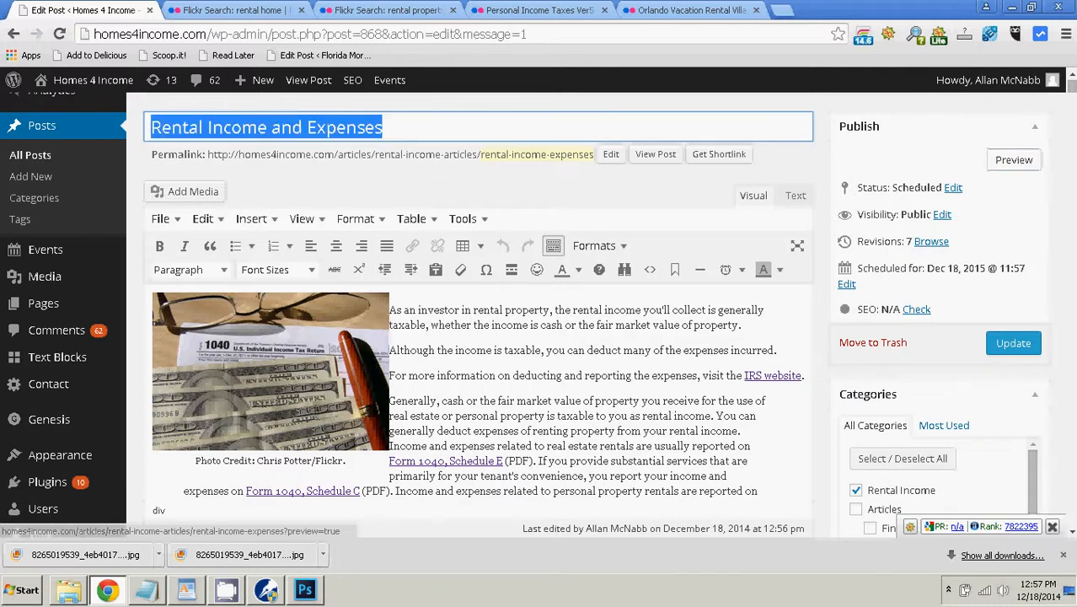
{"action": "right_click", "coordinate": [145, 125]}
{"action": "left_click", "coordinate": [182, 198]}
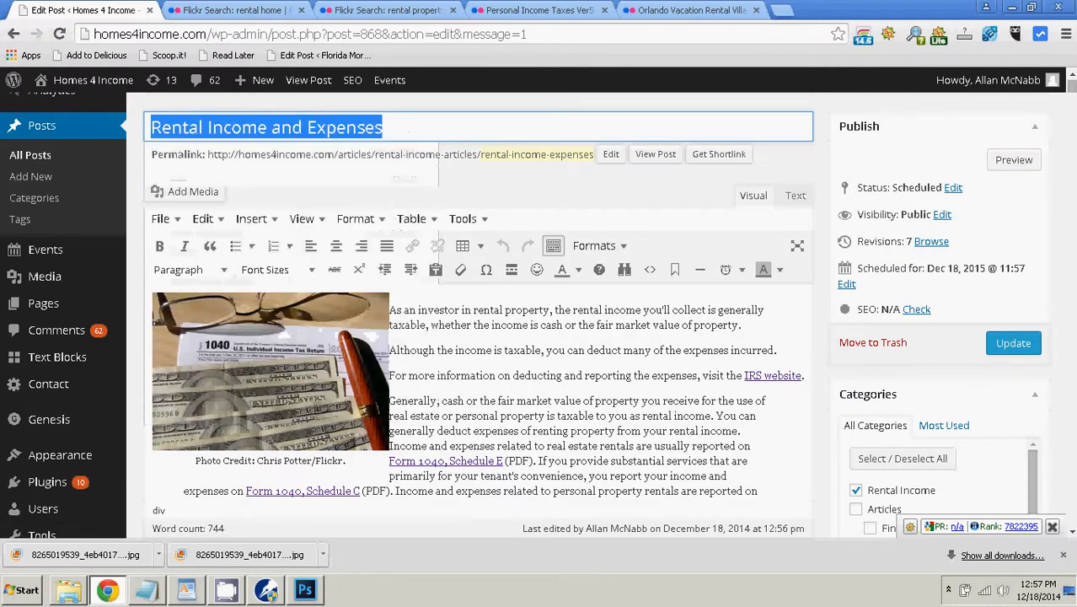
{"action": "left_click", "coordinate": [385, 127]}
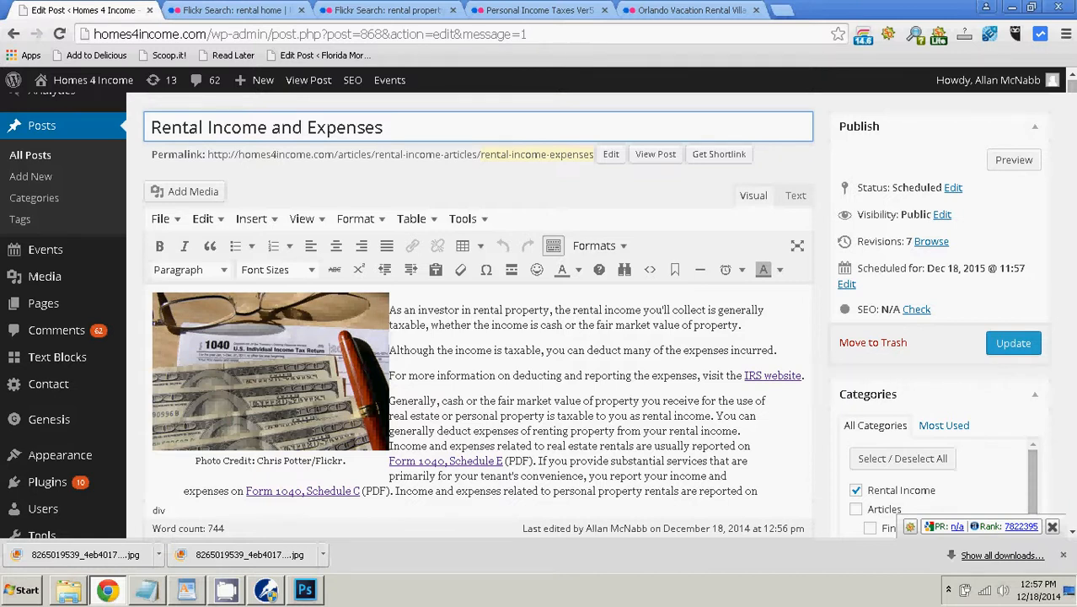
{"action": "key", "text": "ctrl+a"}
{"action": "key", "text": "ctrl+c"}
{"action": "left_click", "coordinate": [384, 127]}
- Edit the tax return image in the post and replace its alternative text with "Rental Income and Expenses"
{"action": "left_click", "coordinate": [271, 371]}
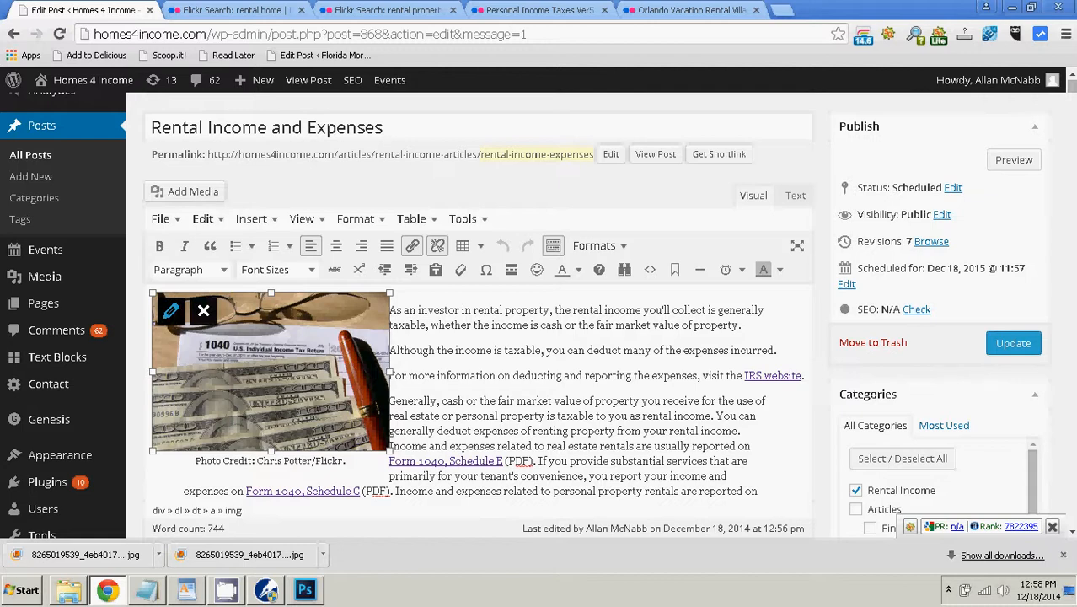
{"action": "left_click", "coordinate": [171, 311]}
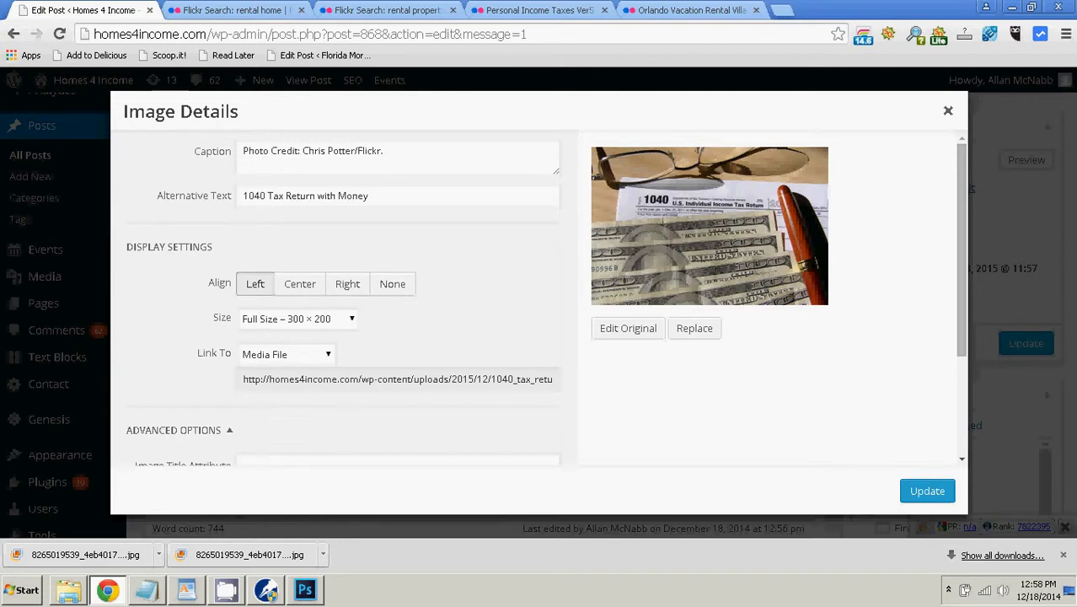
{"action": "left_click", "coordinate": [369, 195]}
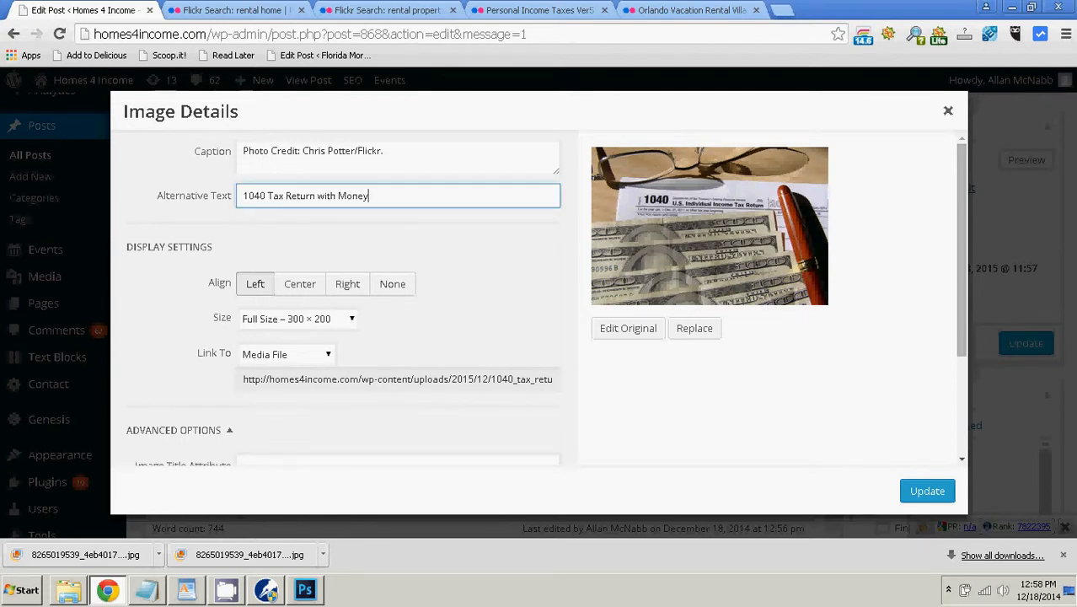
{"action": "key", "text": "ctrl+a"}
{"action": "key", "text": "ctrl+v"}
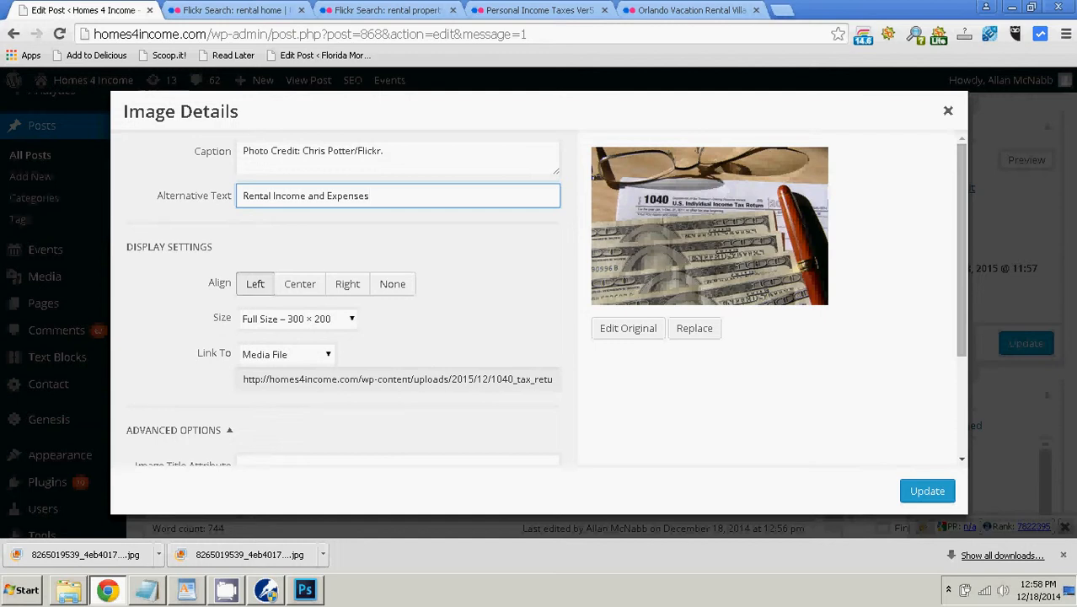
- Set the tax return image's link target to None in its display settings
{"action": "left_click", "coordinate": [286, 354]}
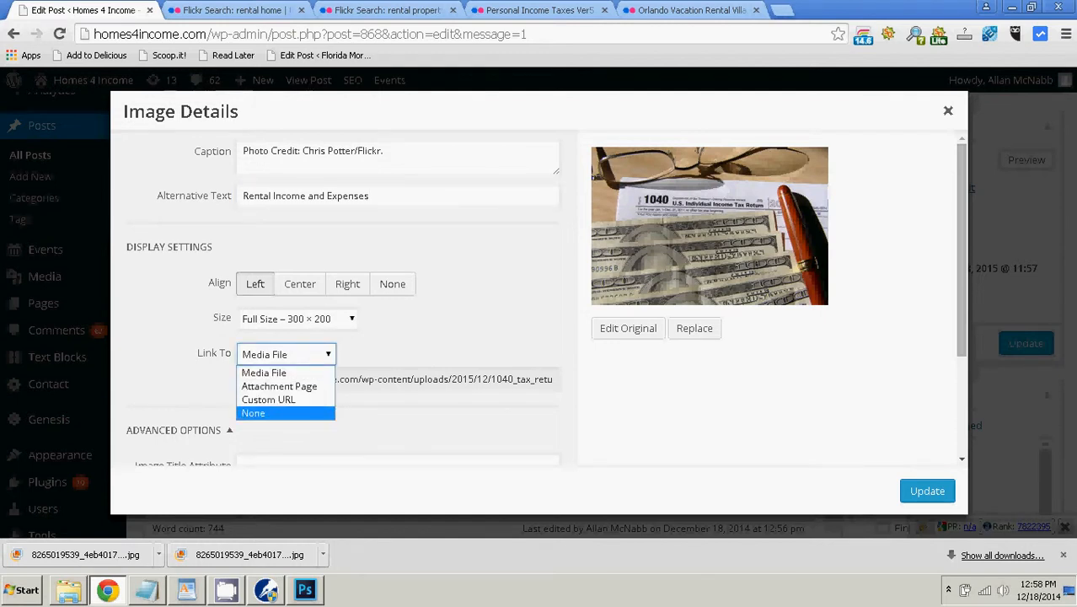
{"action": "left_click", "coordinate": [253, 412]}
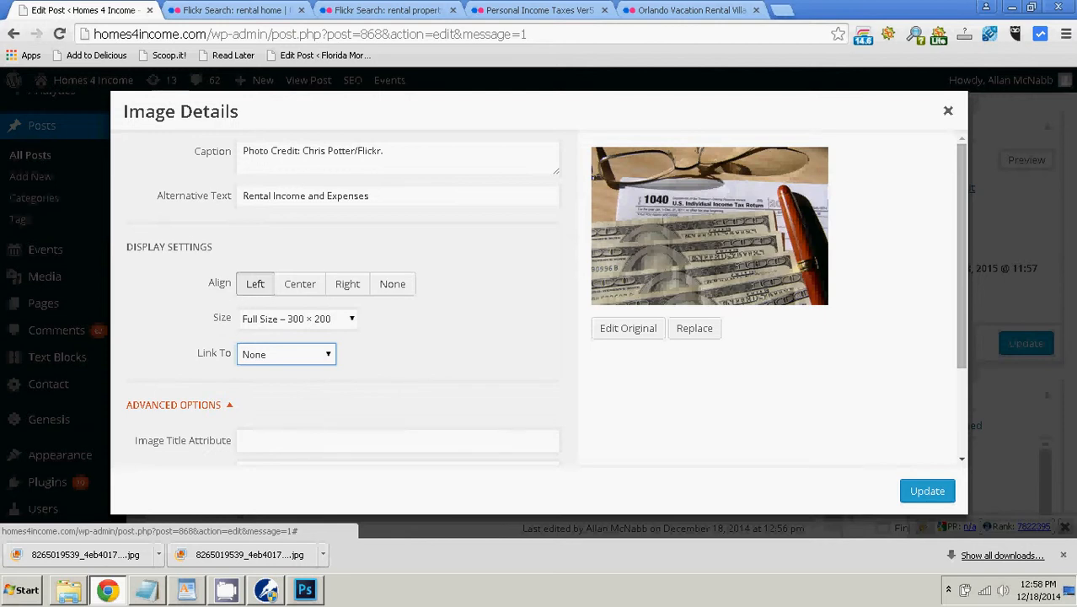
{"action": "scroll", "coordinate": [539, 295], "scroll_direction": "down", "scroll_amount": 1}
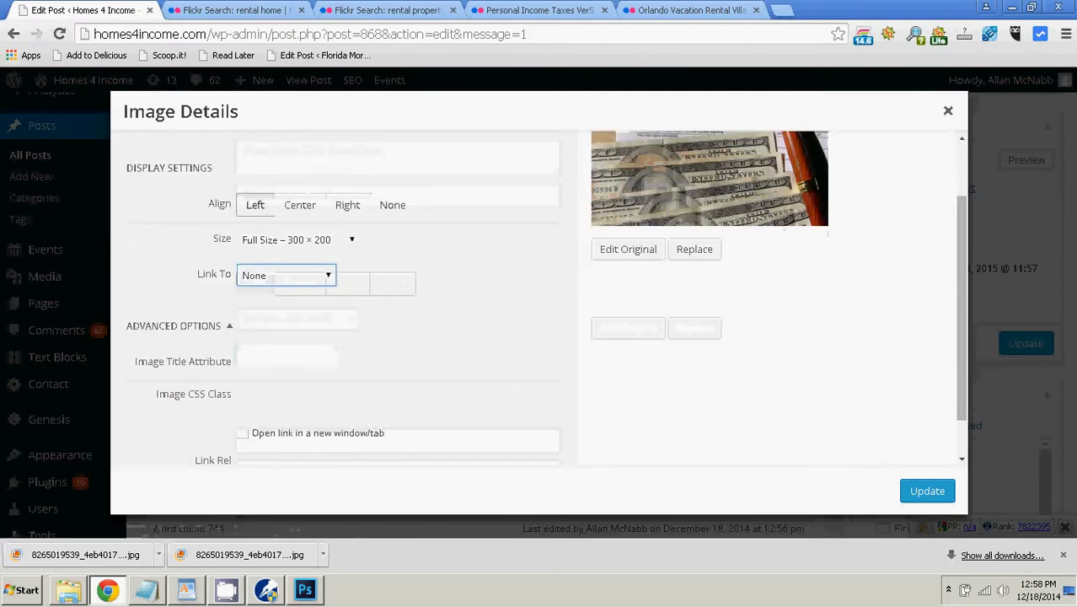
{"action": "scroll", "coordinate": [539, 295], "scroll_direction": "down", "scroll_amount": 1}
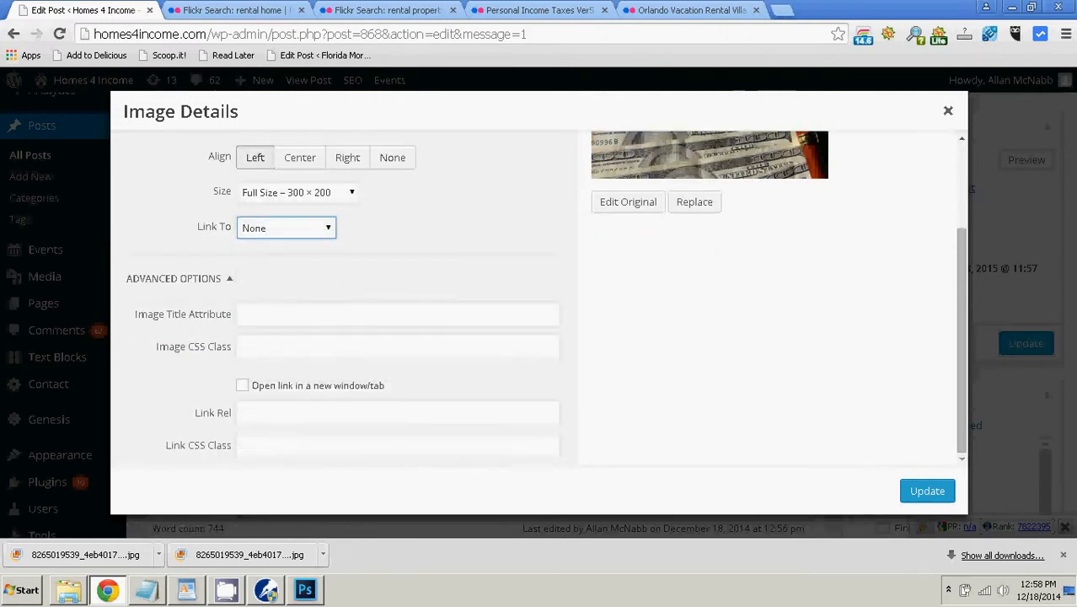
- Apply the changed image details to the tax return image and look over the image and text in the post
{"action": "left_click", "coordinate": [927, 491]}
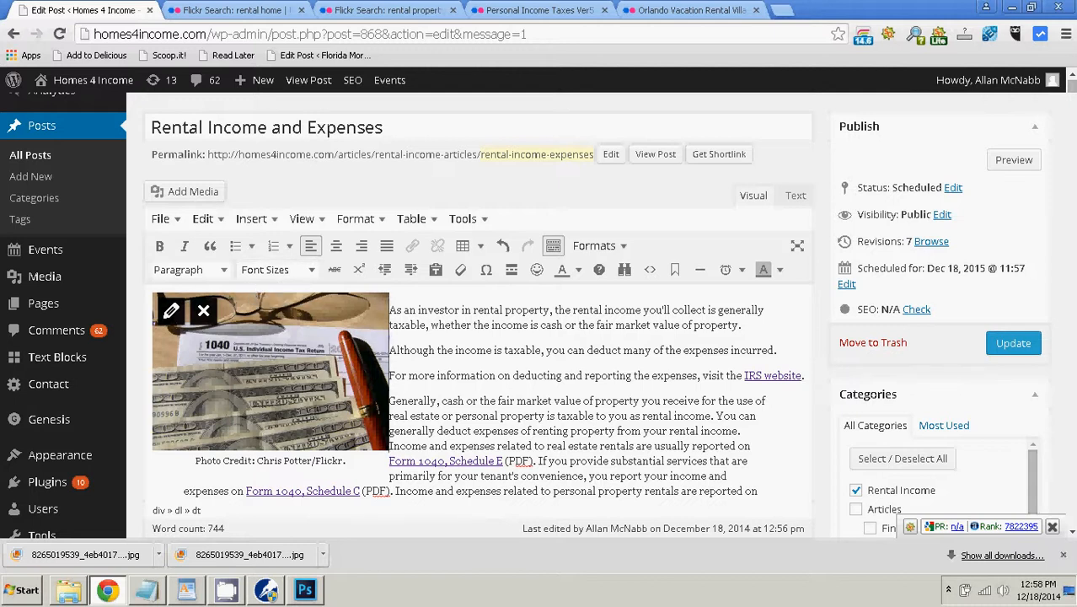
{"action": "scroll", "coordinate": [476, 362], "scroll_direction": "down", "scroll_amount": 1}
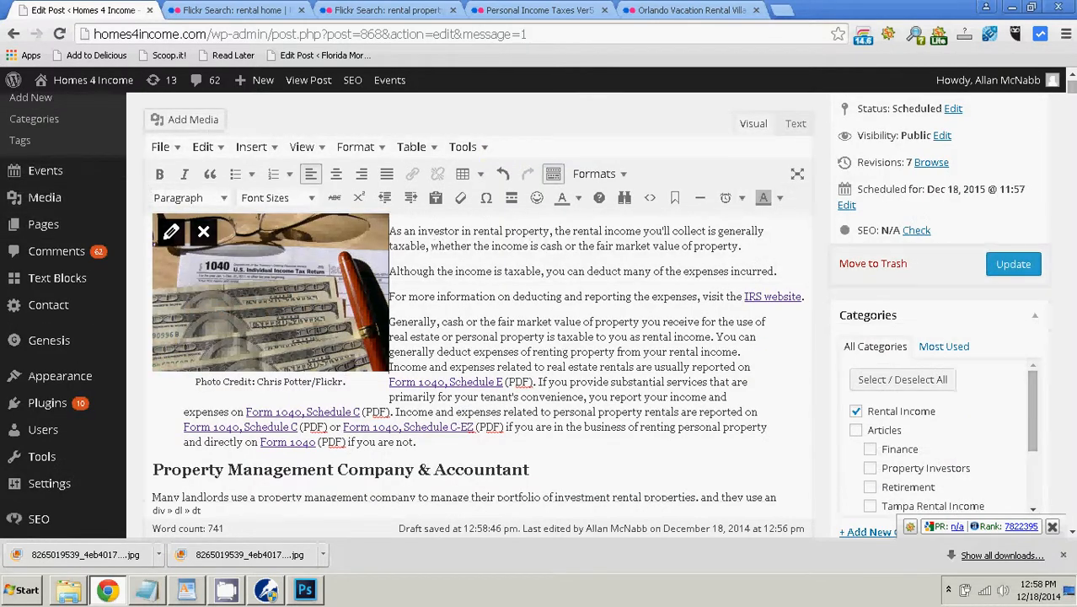
{"action": "scroll", "coordinate": [476, 362], "scroll_direction": "down", "scroll_amount": 1}
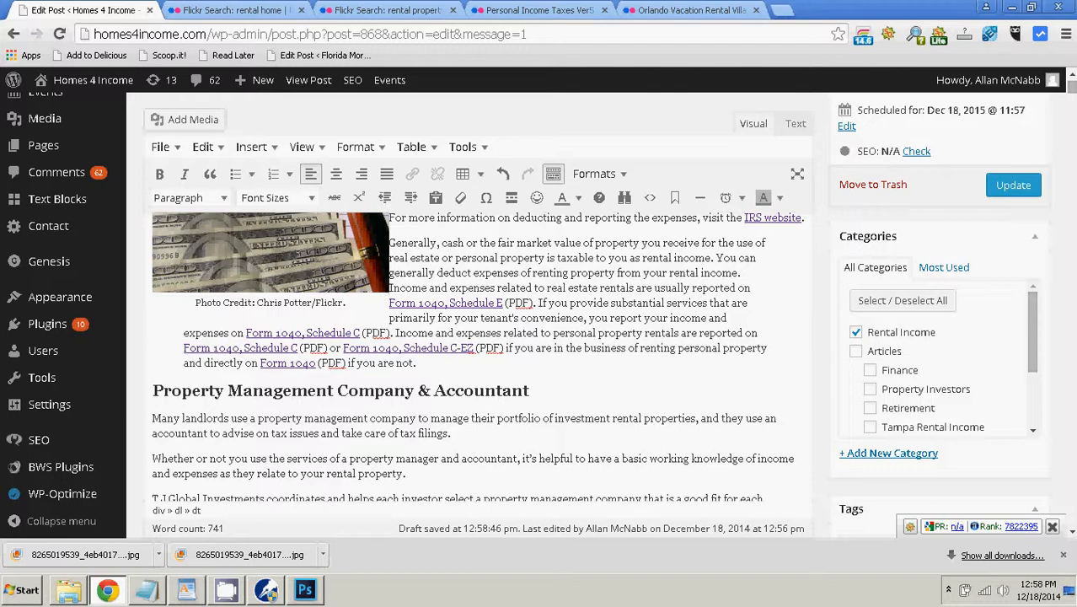
{"action": "scroll", "coordinate": [476, 362], "scroll_direction": "up", "scroll_amount": 2}
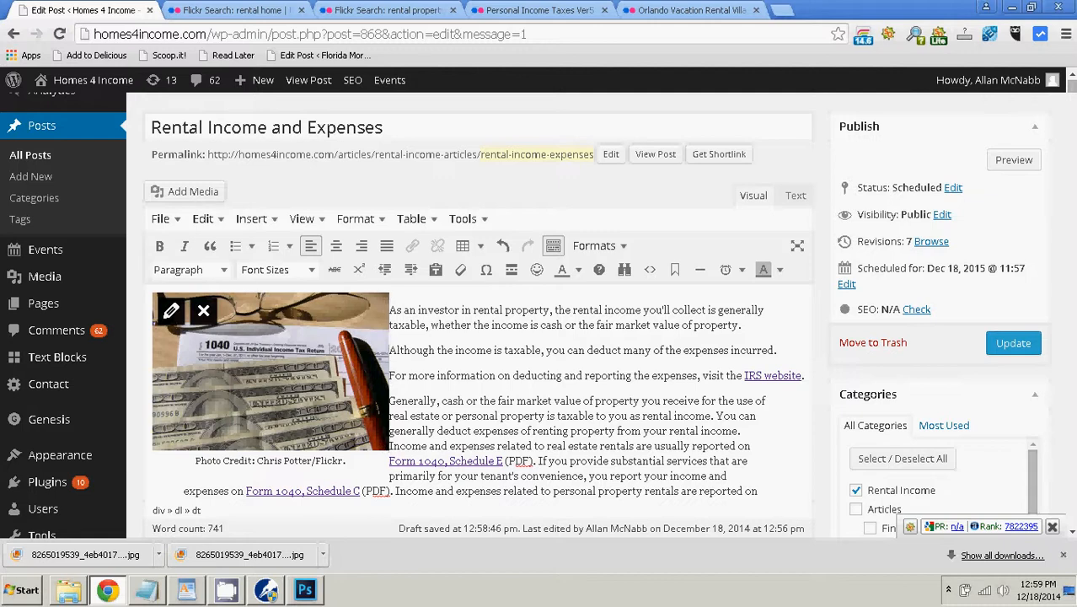
- Switch to Photoshop, view the Save for Web settings for the tax return photo without saving, and return to the post editor
{"action": "key", "text": "alt+Tab"}
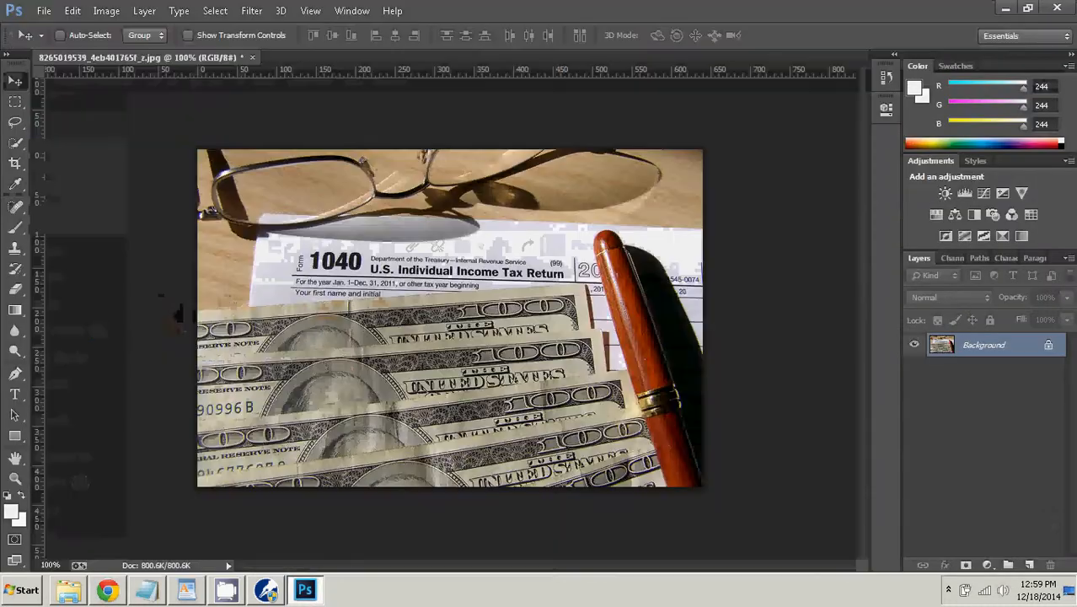
{"action": "left_click", "coordinate": [44, 11]}
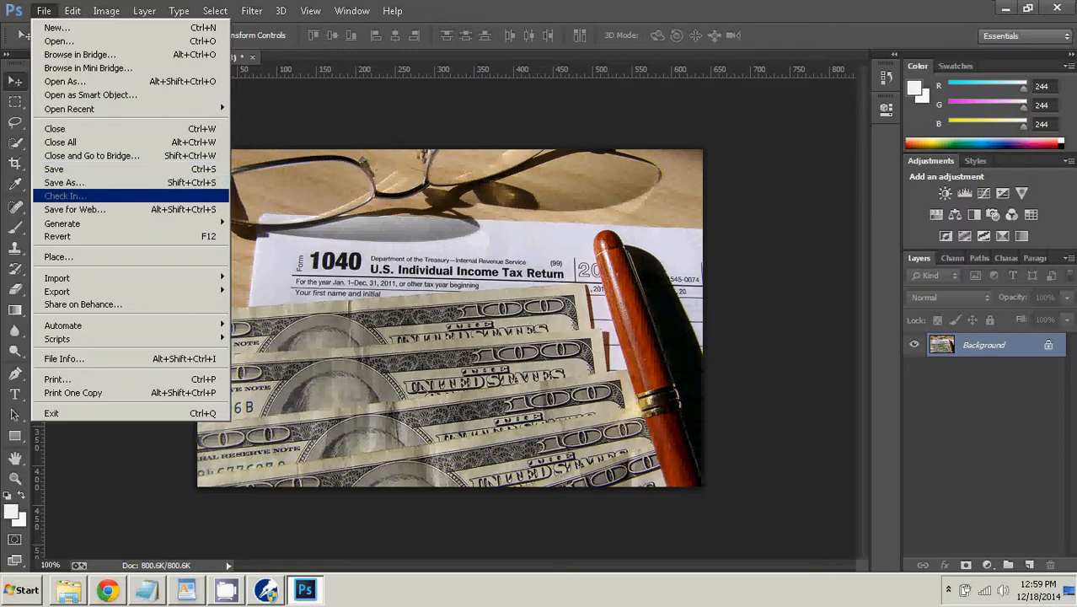
{"action": "left_click", "coordinate": [76, 209]}
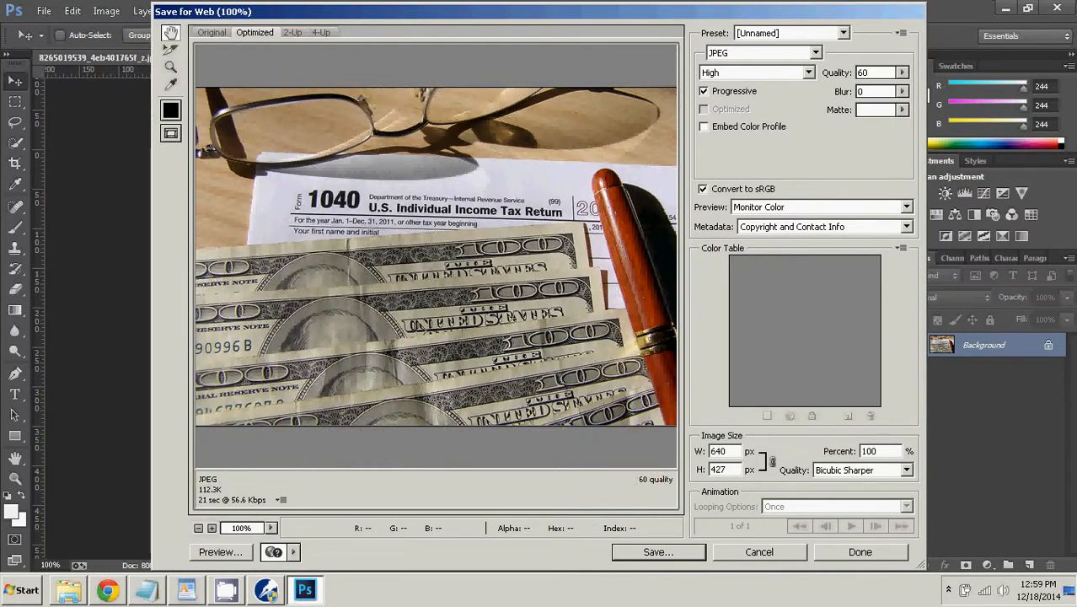
{"action": "key", "text": "Escape"}
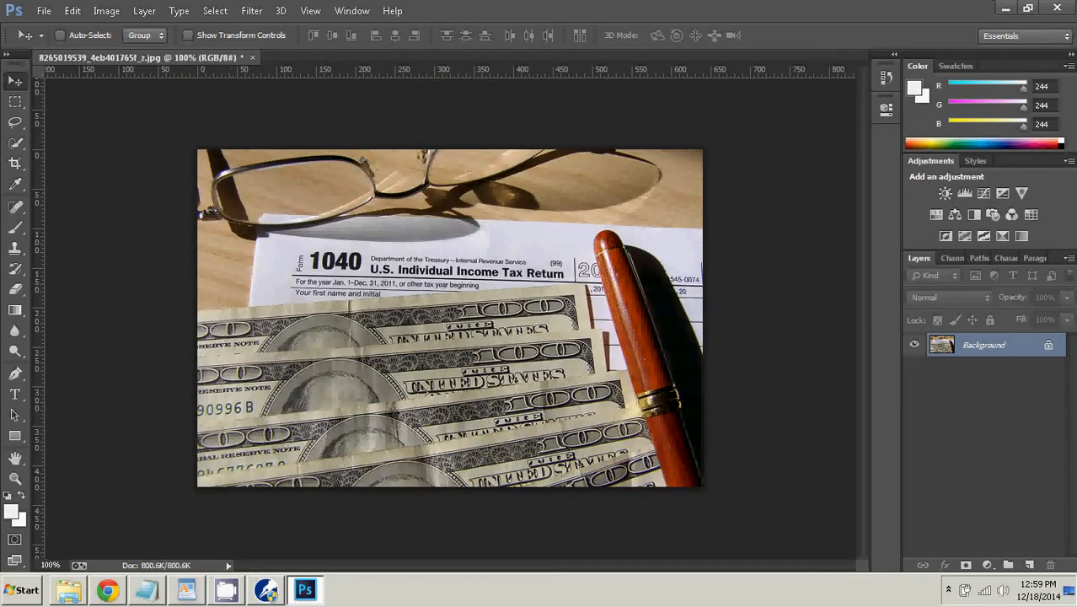
{"action": "key", "text": "alt+Tab"}
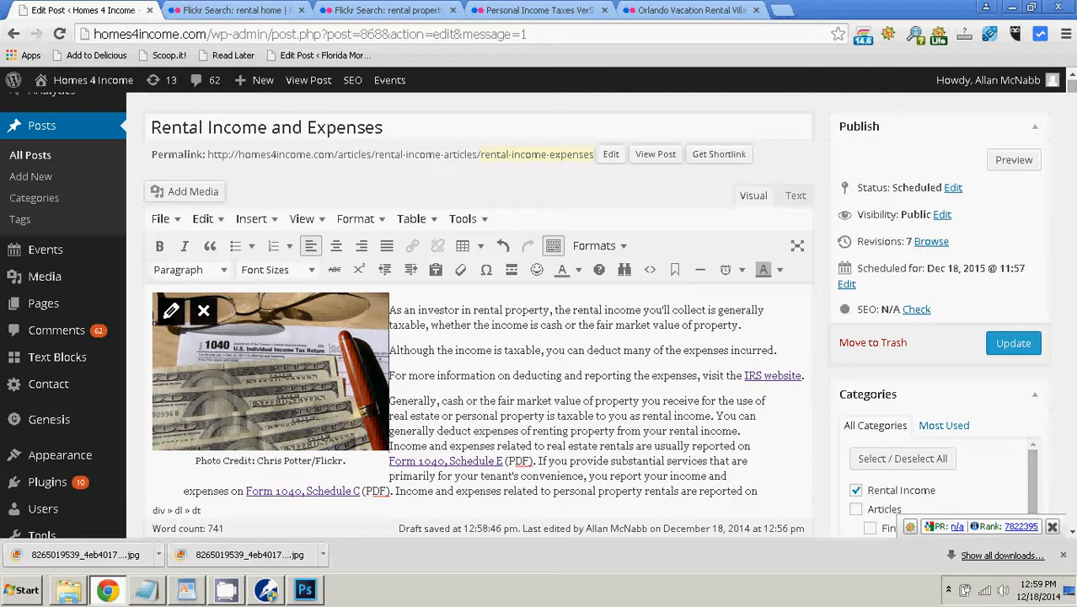
- Copy the post title "Rental Income and Expenses" into a new blank WordPerfect document, followed by two line breaks
{"action": "scroll", "coordinate": [472, 379], "scroll_direction": "down", "scroll_amount": 2}
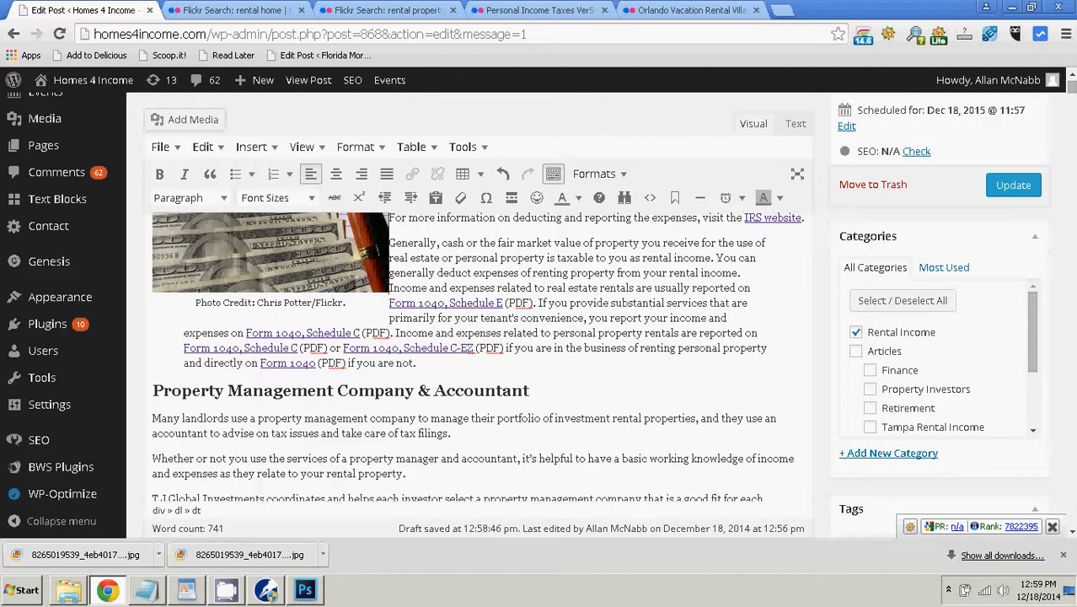
{"action": "scroll", "coordinate": [476, 357], "scroll_direction": "up", "scroll_amount": 2}
{"action": "scroll", "coordinate": [477, 357], "scroll_direction": "up", "scroll_amount": 1}
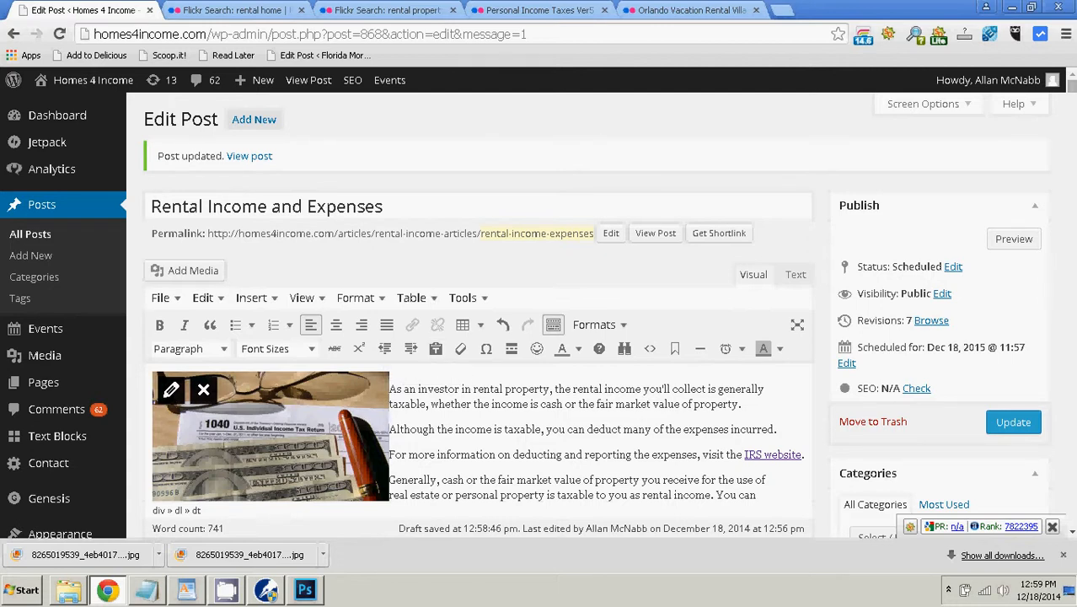
{"action": "left_click", "coordinate": [382, 207]}
{"action": "key", "text": "ctrl+a"}
{"action": "key", "text": "ctrl+c"}
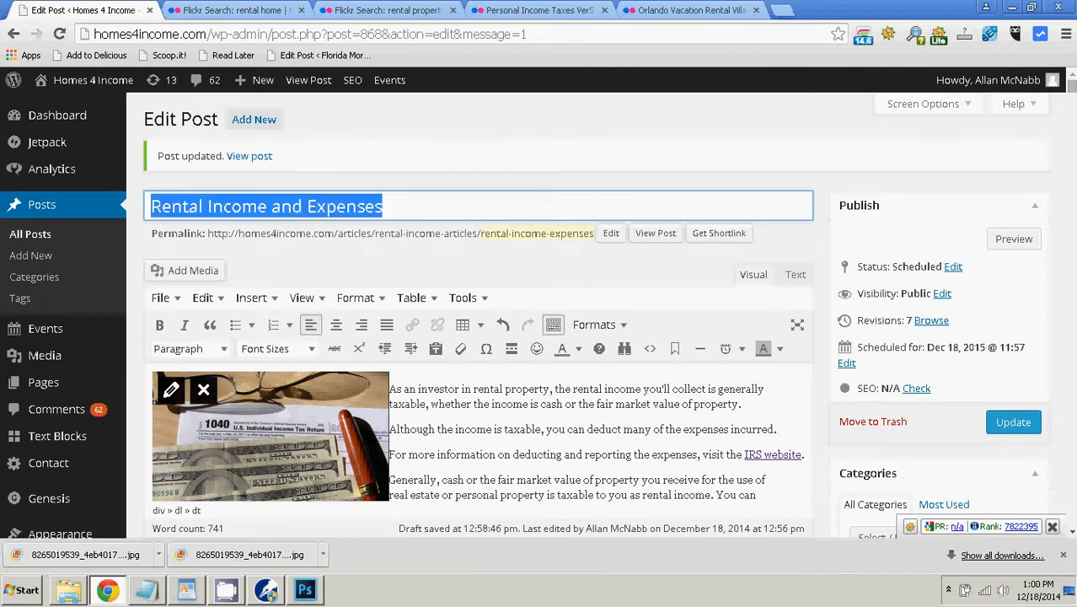
{"action": "key", "text": "alt+Tab"}
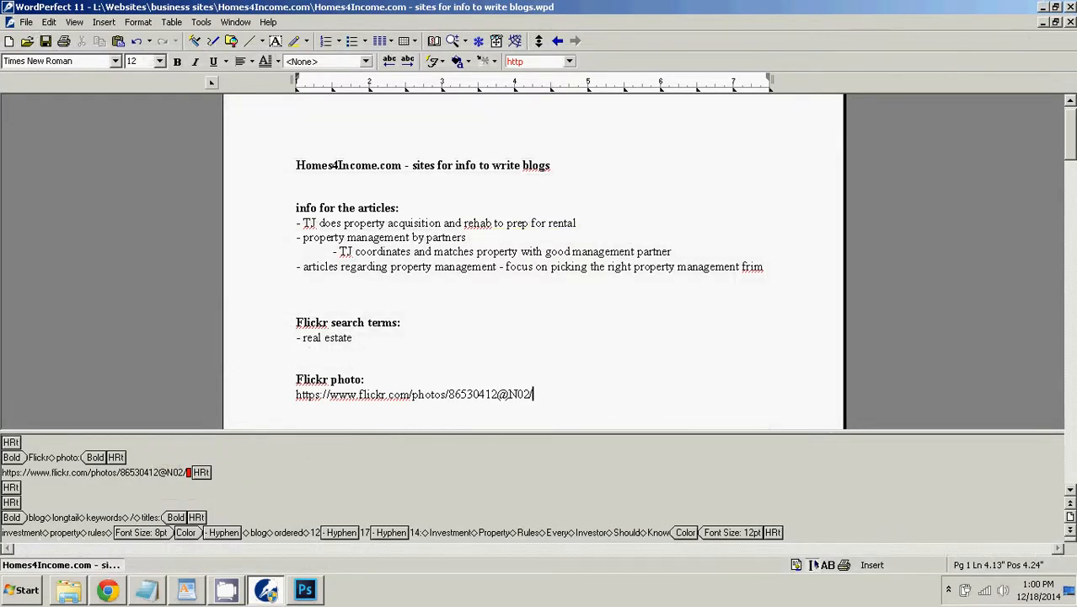
{"action": "key", "text": "ctrl+n"}
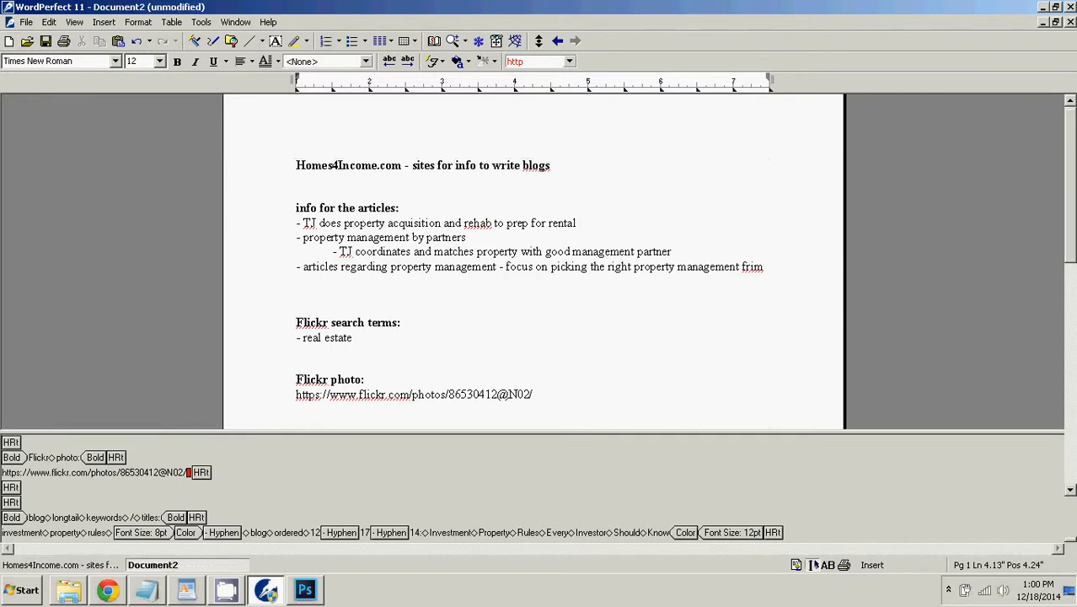
{"action": "key", "text": "ctrl+v"}
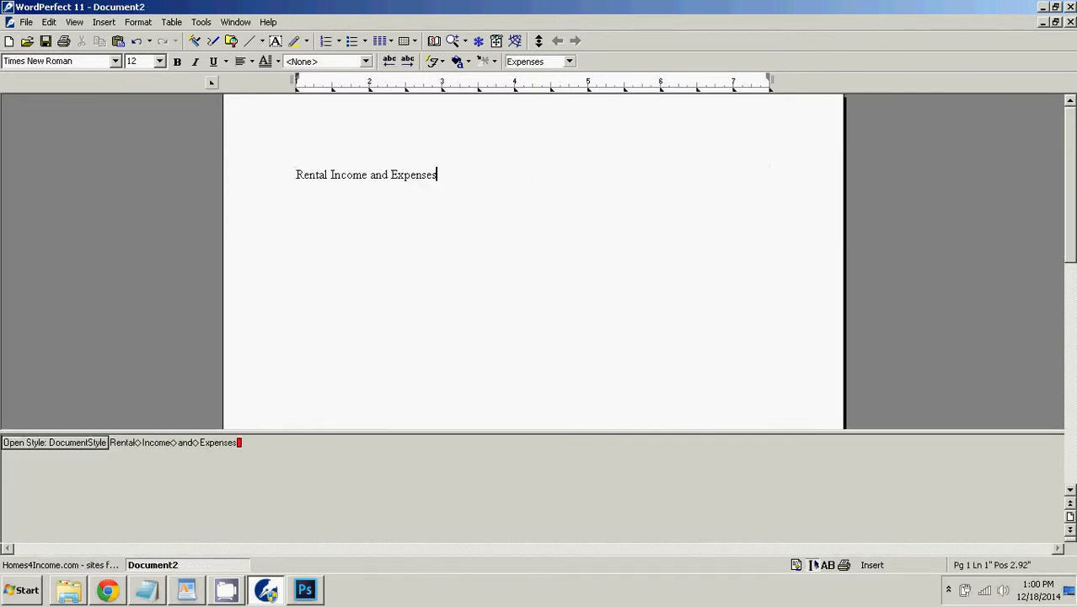
{"action": "key", "text": "Return"}
{"action": "key", "text": "Return"}
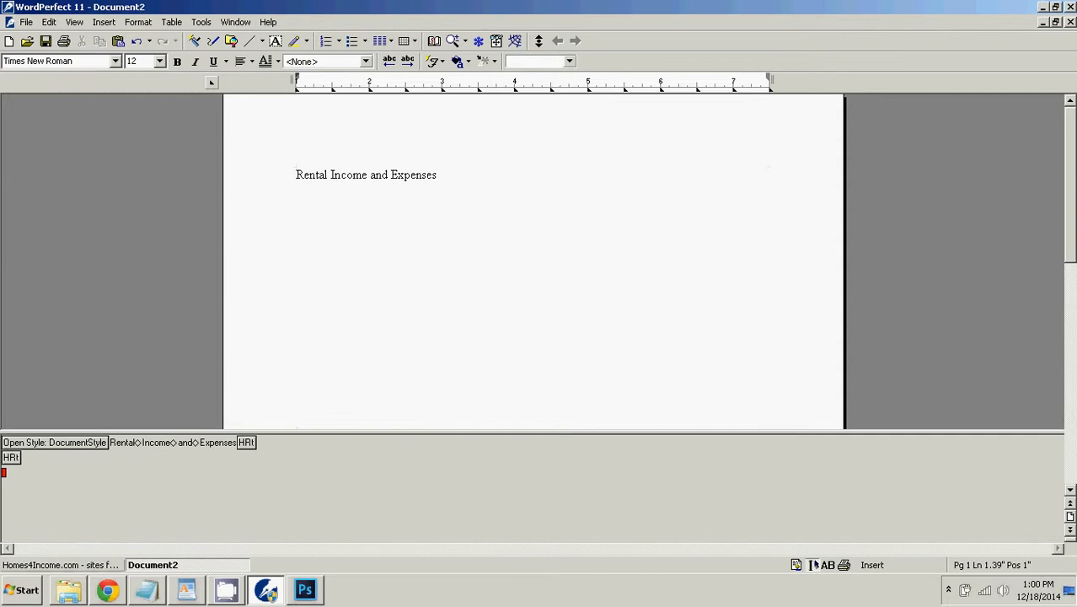
- Copy the entire body text of the WordPress post and paste it below the title in the WordPerfect document
{"action": "key", "text": "alt+Tab"}
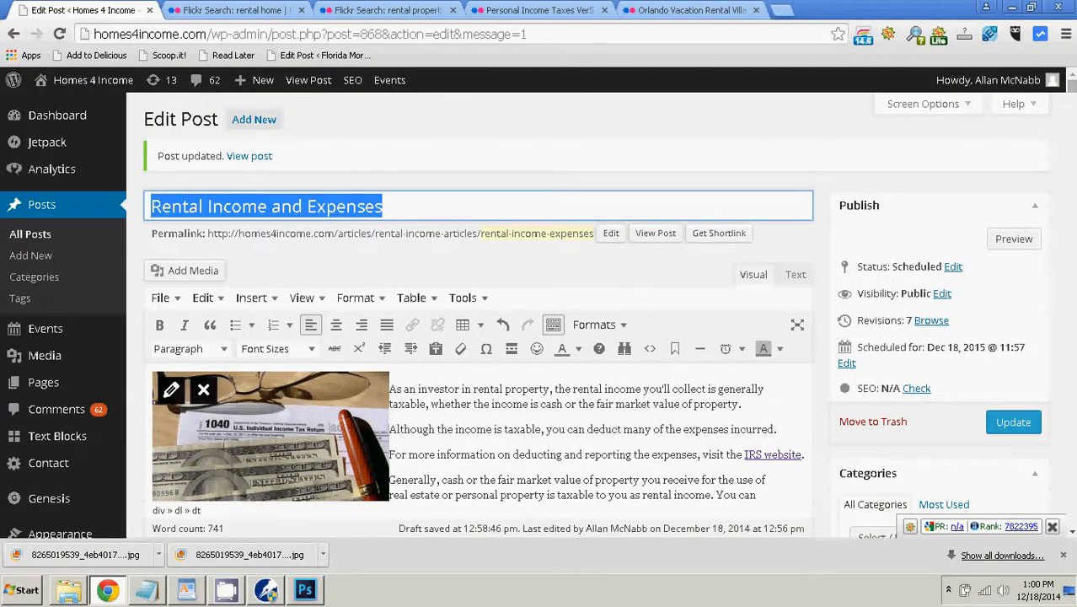
{"action": "key", "text": "Tab"}
{"action": "key", "text": "ctrl+a"}
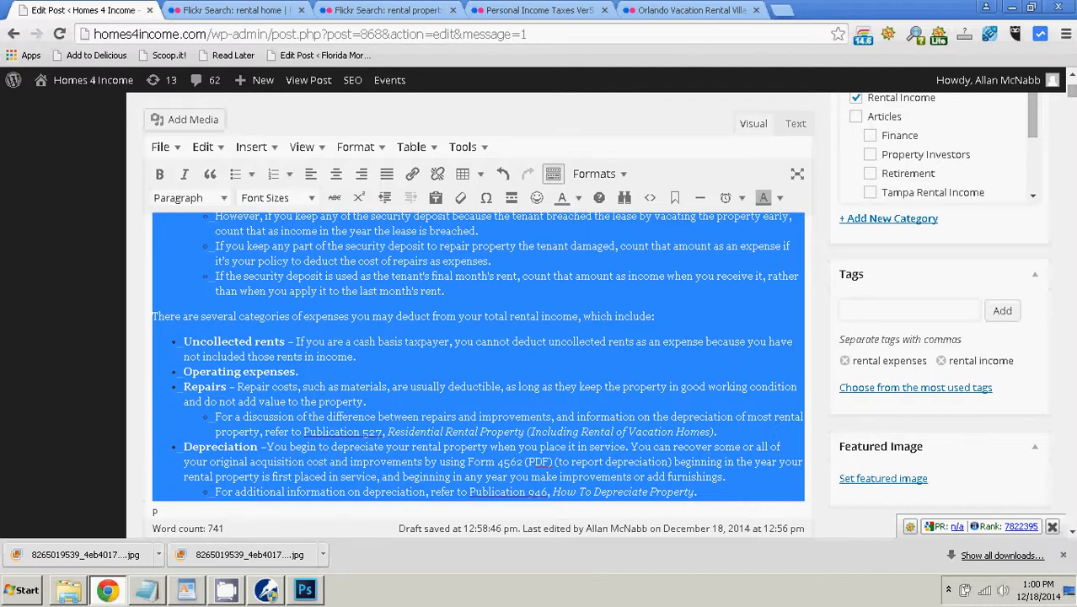
{"action": "left_click", "coordinate": [368, 402]}
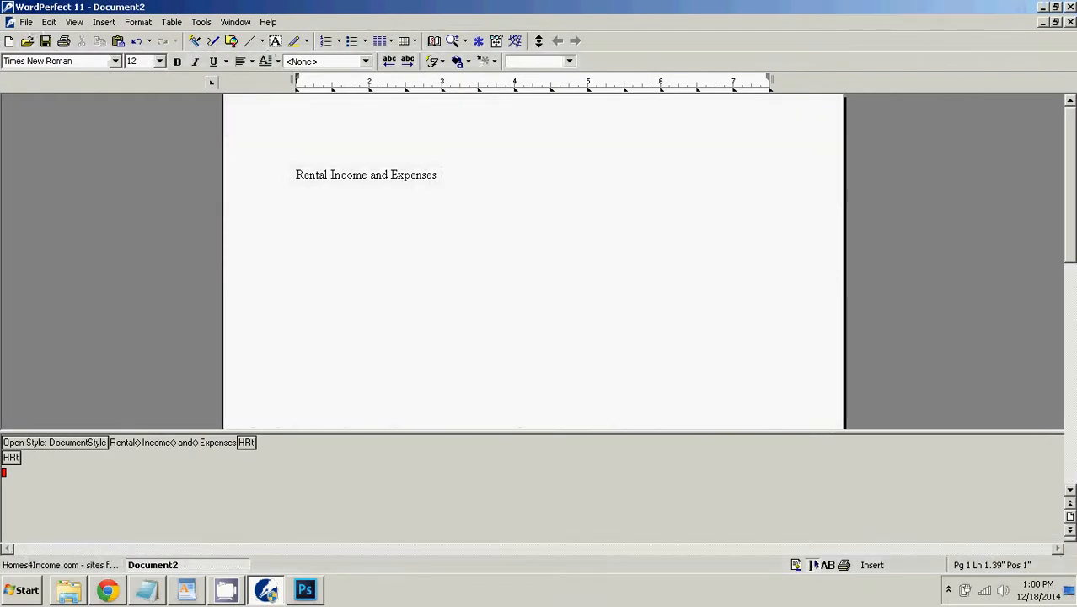
{"action": "key", "text": "ctrl+v"}
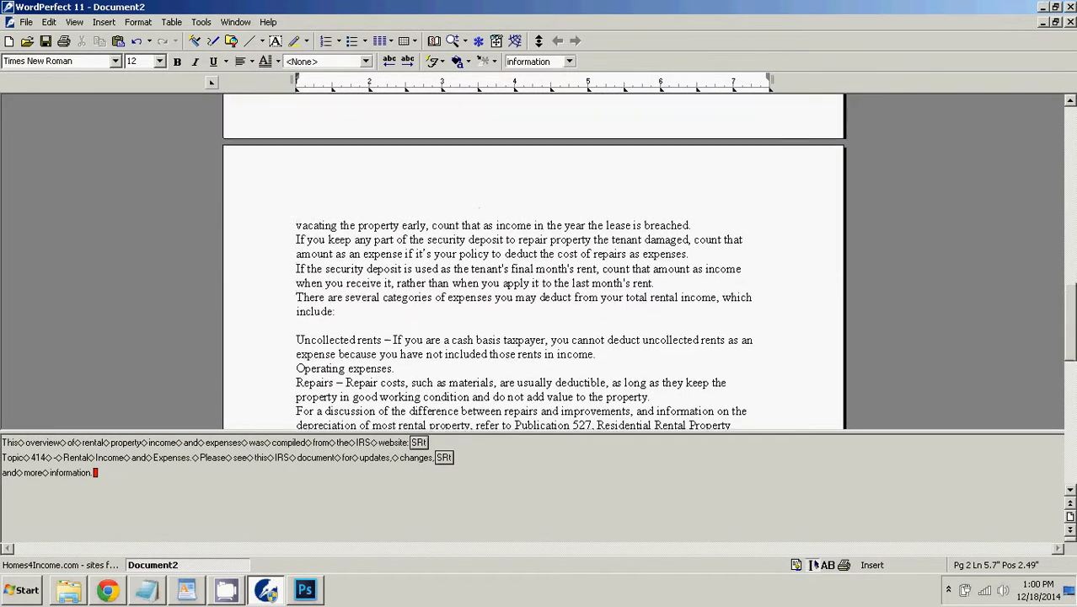
- Run the Grammatik grammar check on the pasted article, skip all the flagged items, and close the checker
{"action": "scroll", "coordinate": [814, 565], "scroll_direction": "up", "scroll_amount": 15}
{"action": "scroll", "coordinate": [481, 169], "scroll_direction": "up", "scroll_amount": 2}
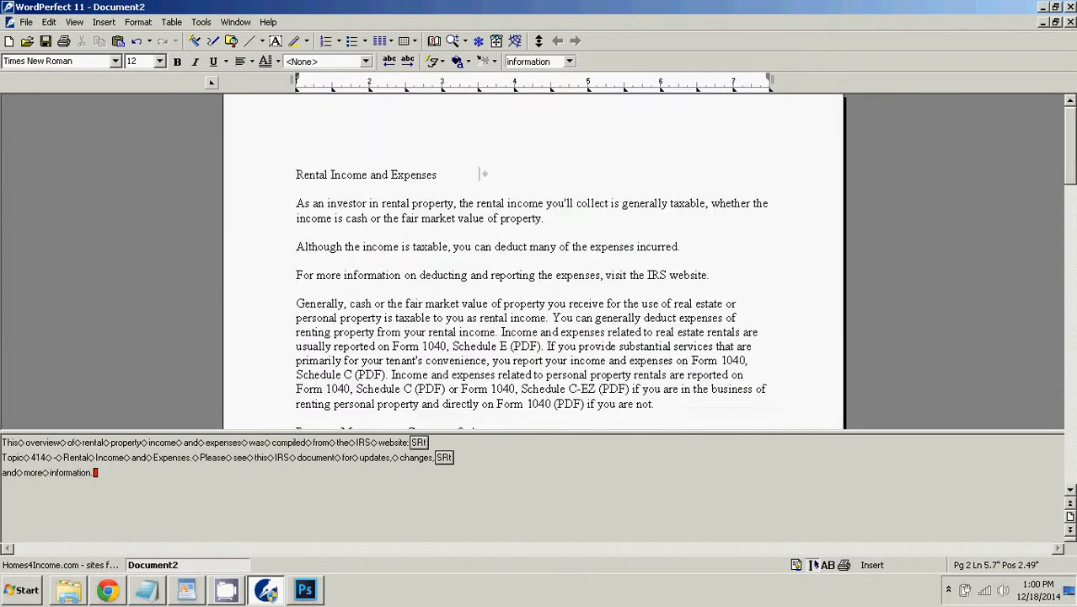
{"action": "left_click", "coordinate": [201, 21]}
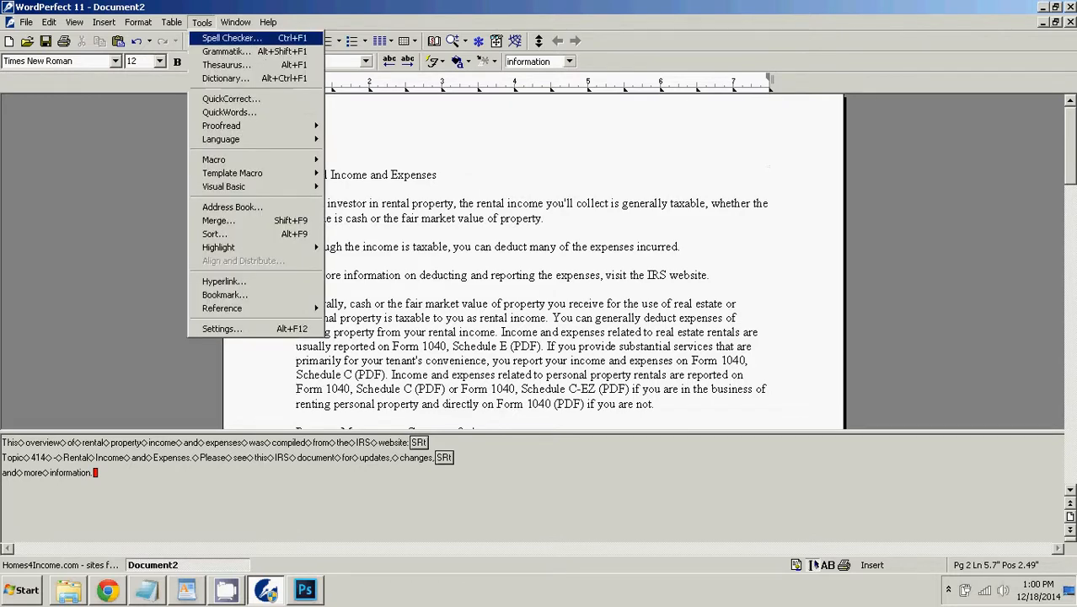
{"action": "left_click", "coordinate": [226, 52]}
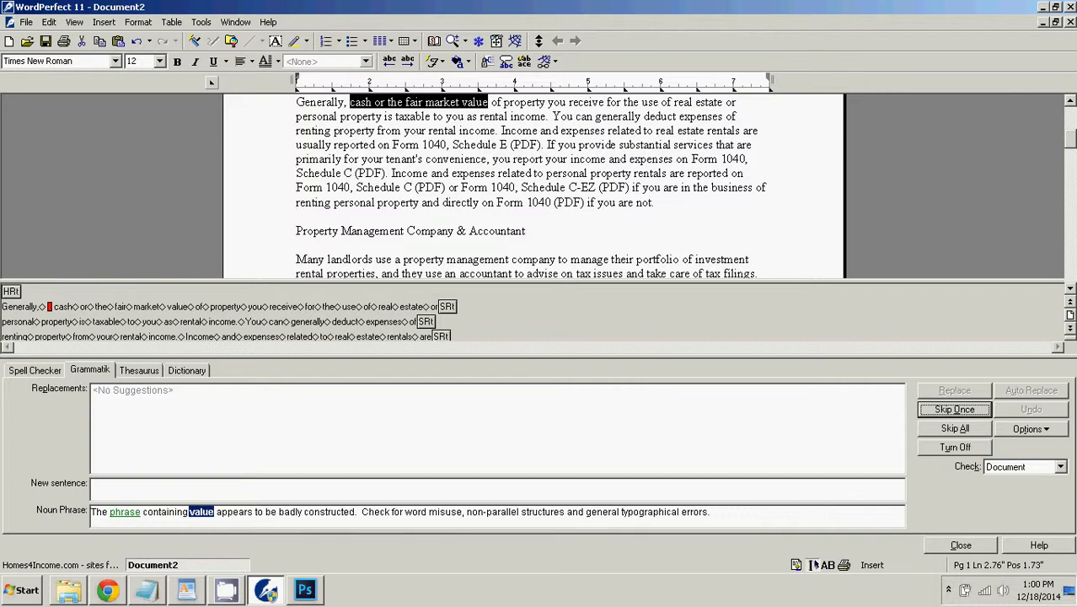
{"action": "key", "text": "Return"}
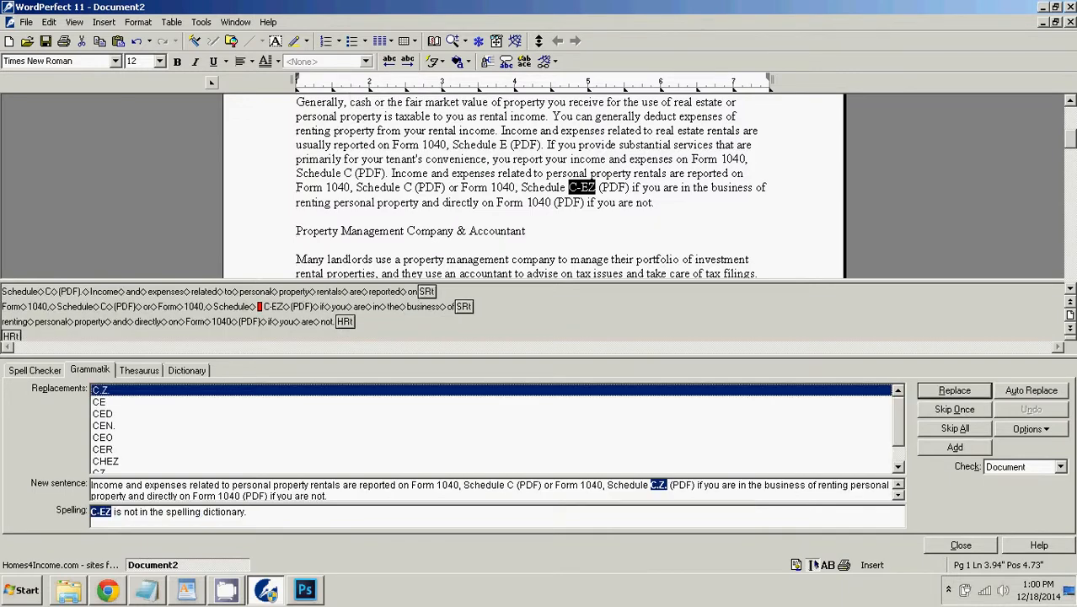
{"action": "key", "text": "Return"}
{"action": "key", "text": "Return"}
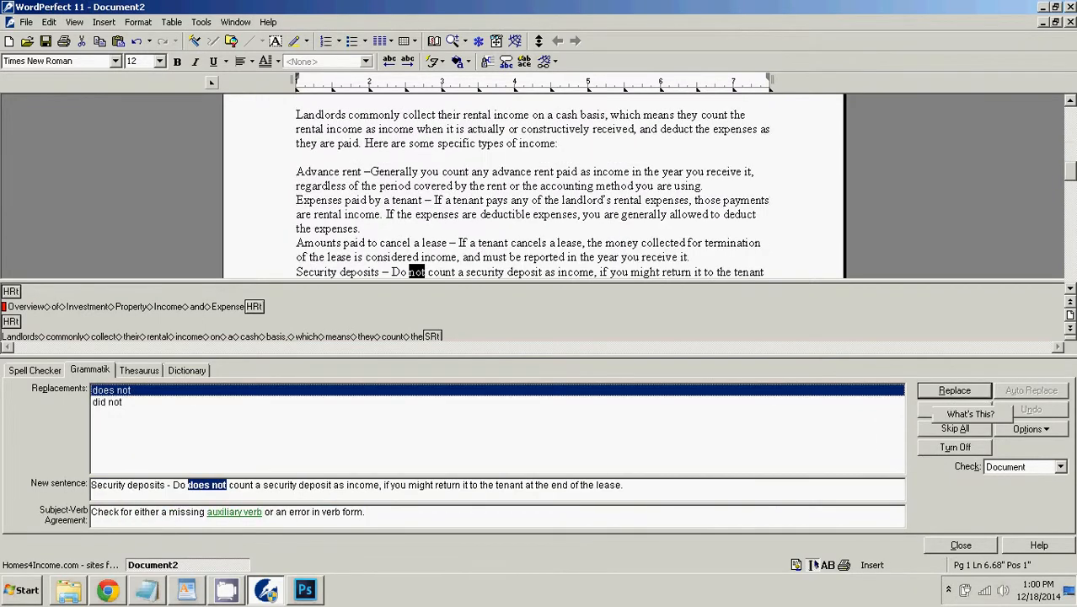
{"action": "key", "text": "Return"}
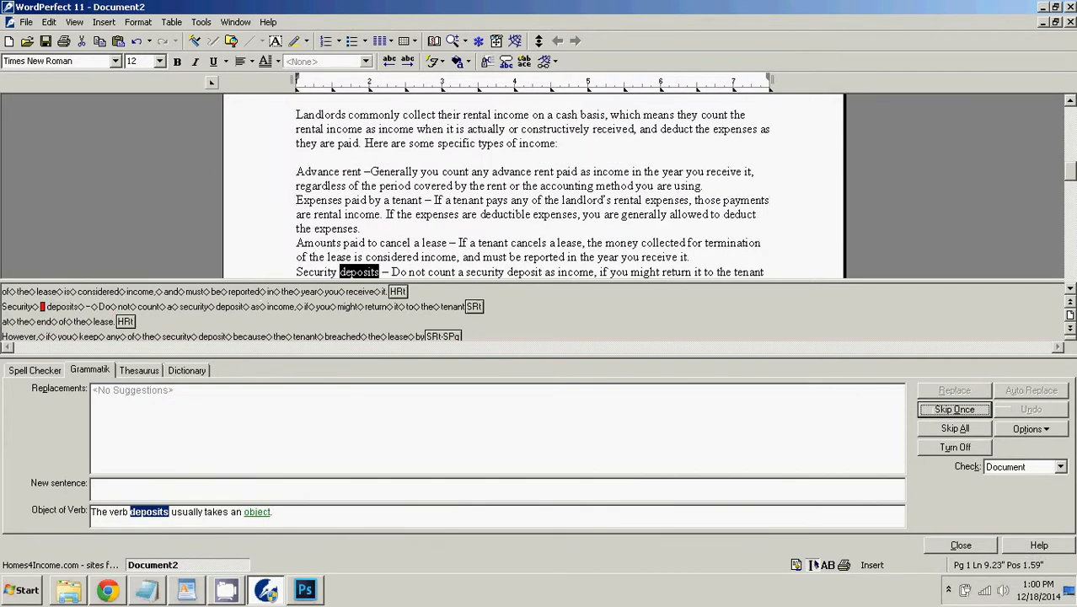
{"action": "key", "text": "Return"}
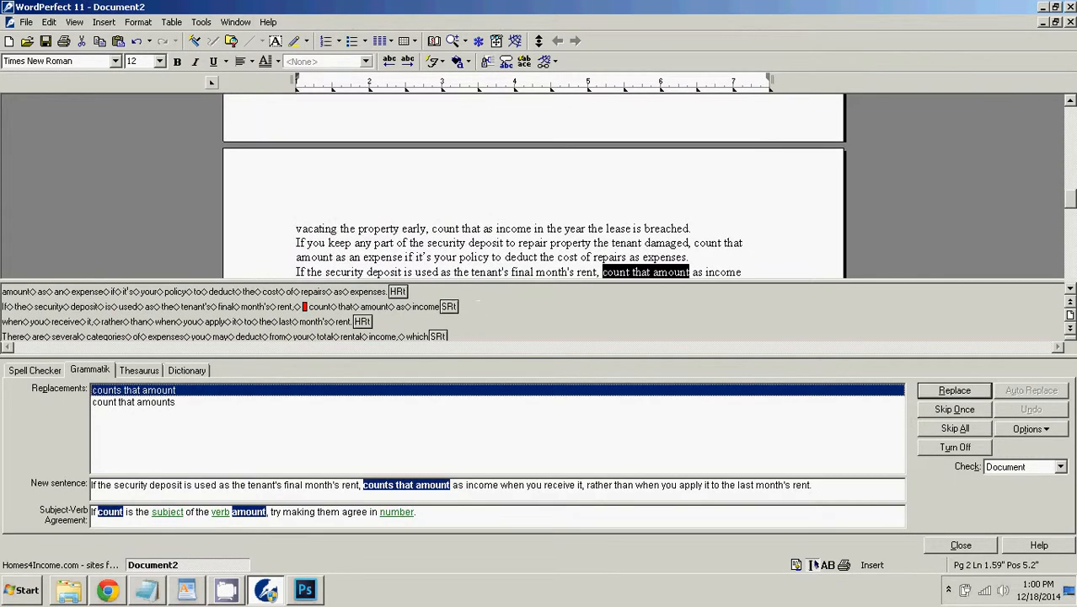
{"action": "key", "text": "Return"}
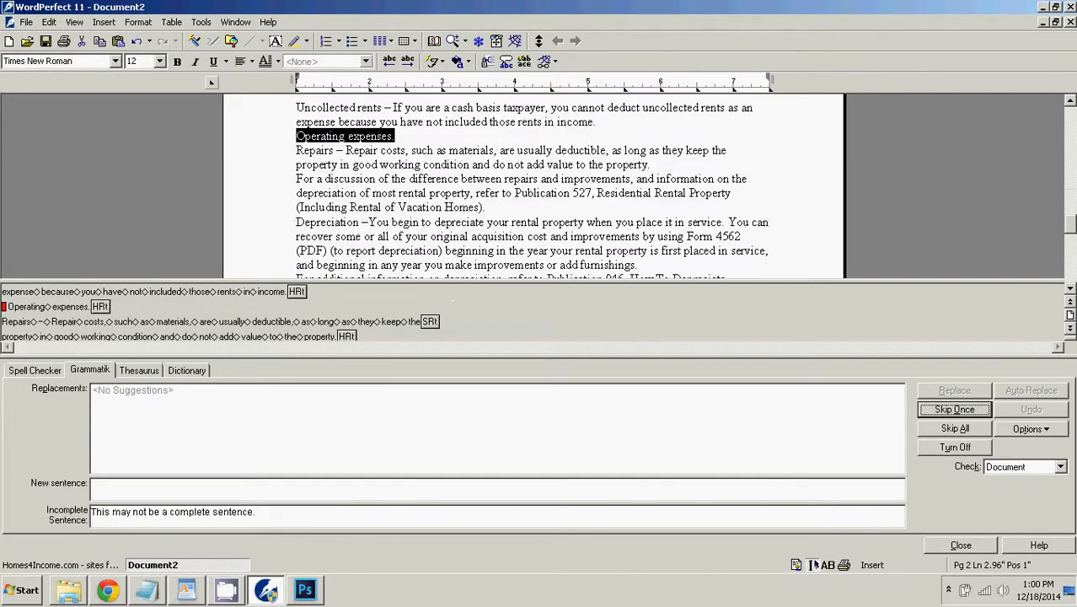
{"action": "key", "text": "Return"}
{"action": "key", "text": "Return"}
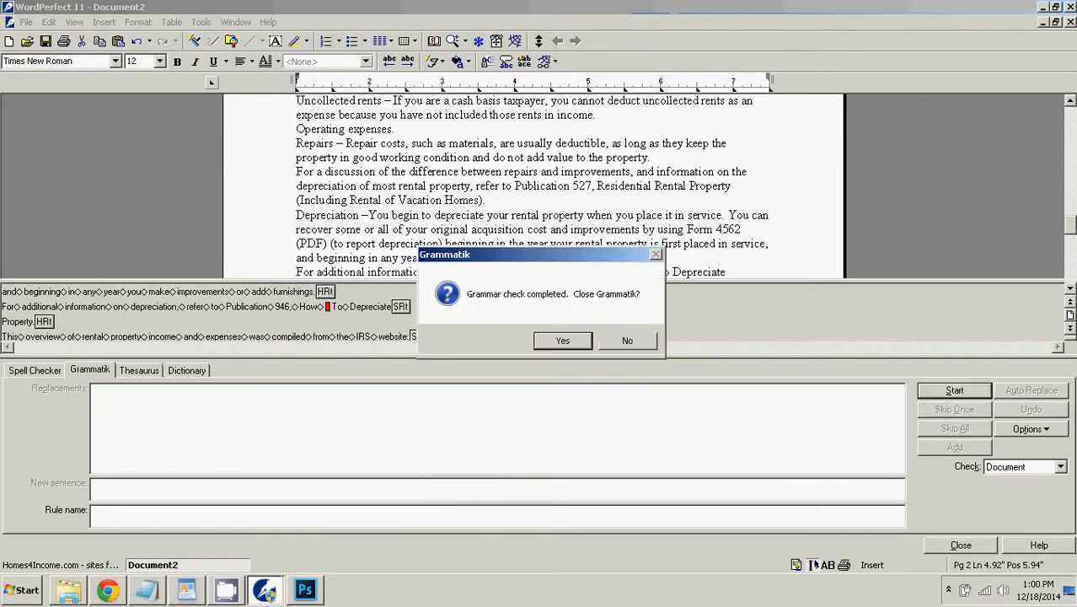
{"action": "key", "text": "Return"}
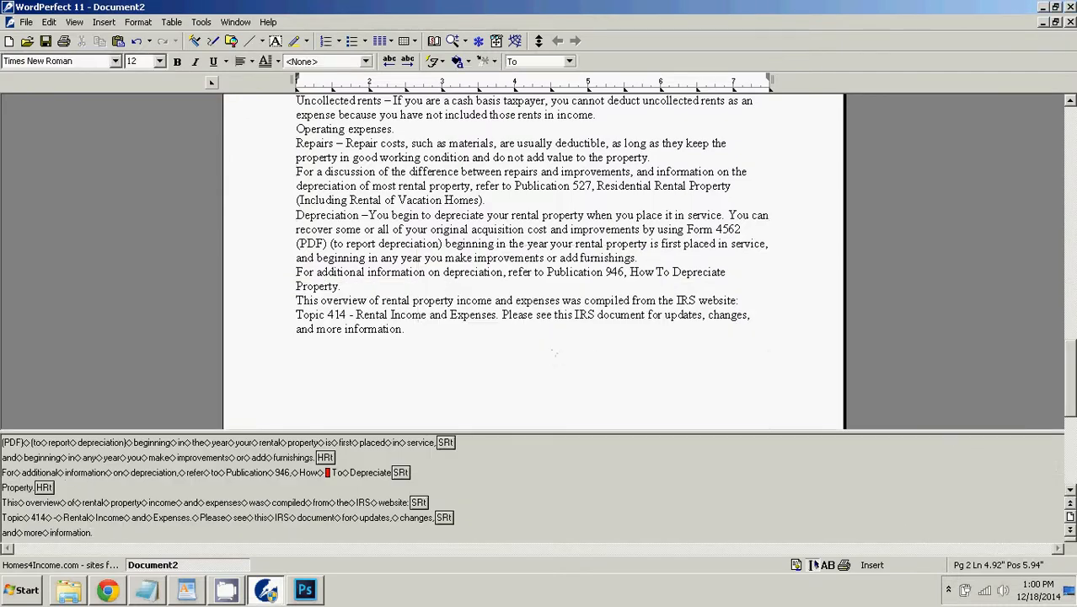
- Switch back to the WordPress post editor in Chrome, update the scheduled post, and look over its image and opening text
{"action": "key", "text": "alt+Tab"}
{"action": "scroll", "coordinate": [477, 354], "scroll_direction": "up", "scroll_amount": 15}
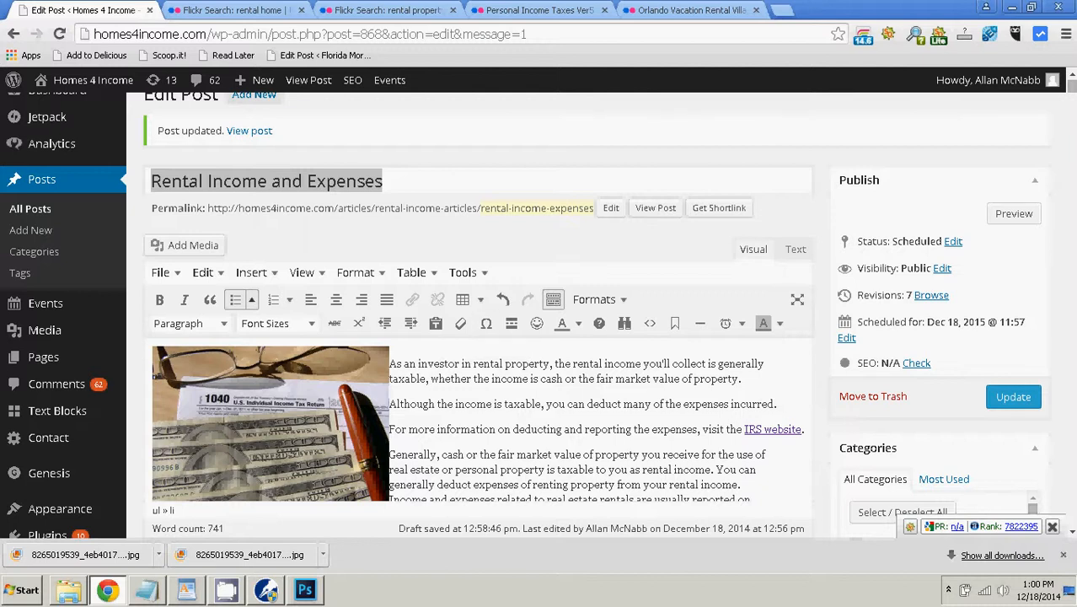
{"action": "left_click", "coordinate": [382, 181]}
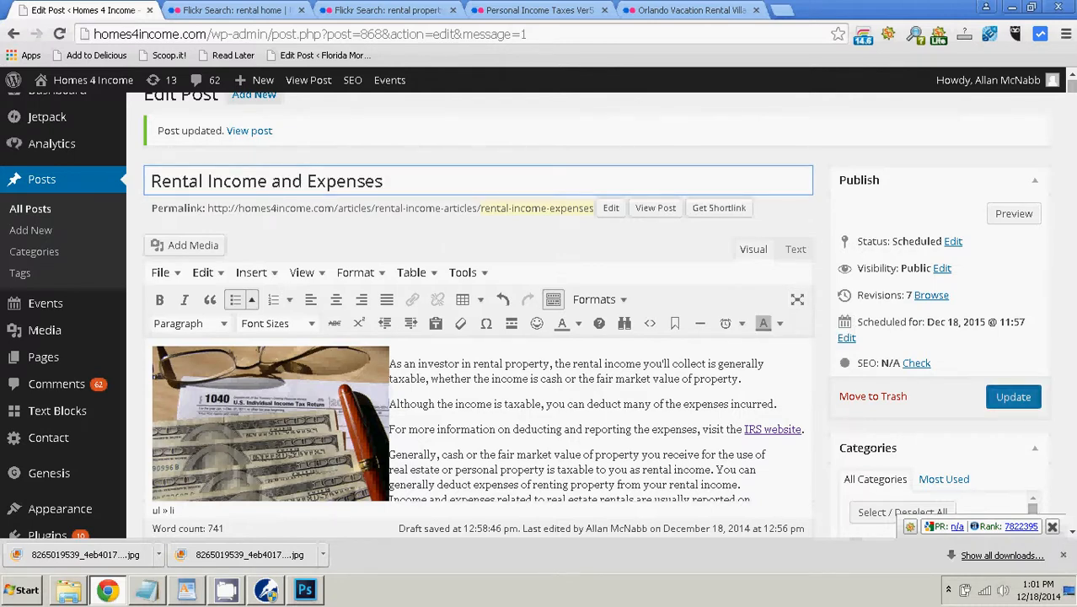
{"action": "left_click", "coordinate": [1012, 396]}
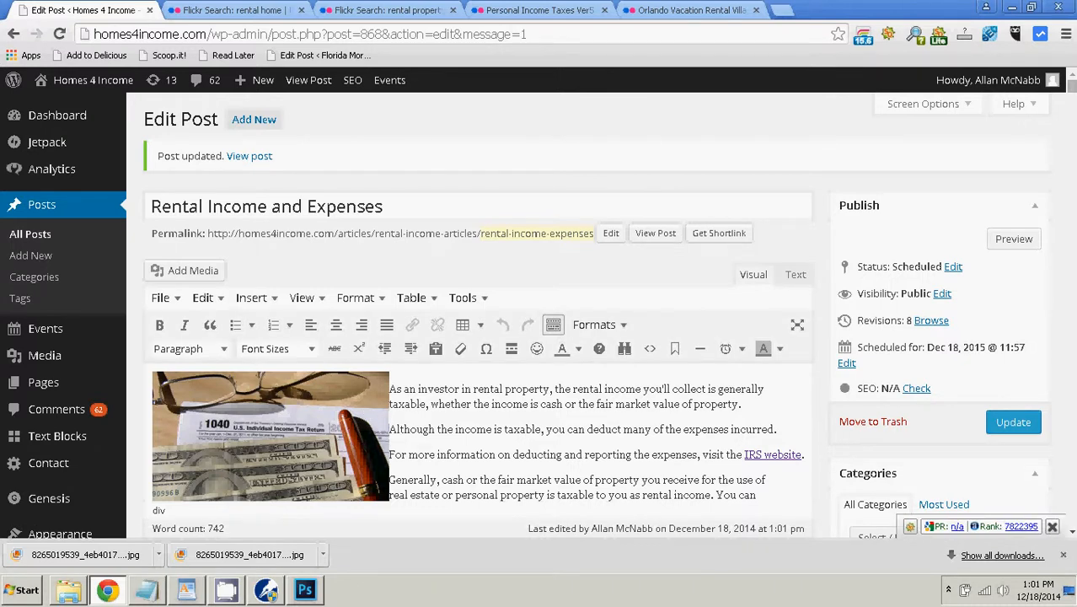
{"action": "scroll", "coordinate": [539, 312], "scroll_direction": "down", "scroll_amount": 1}
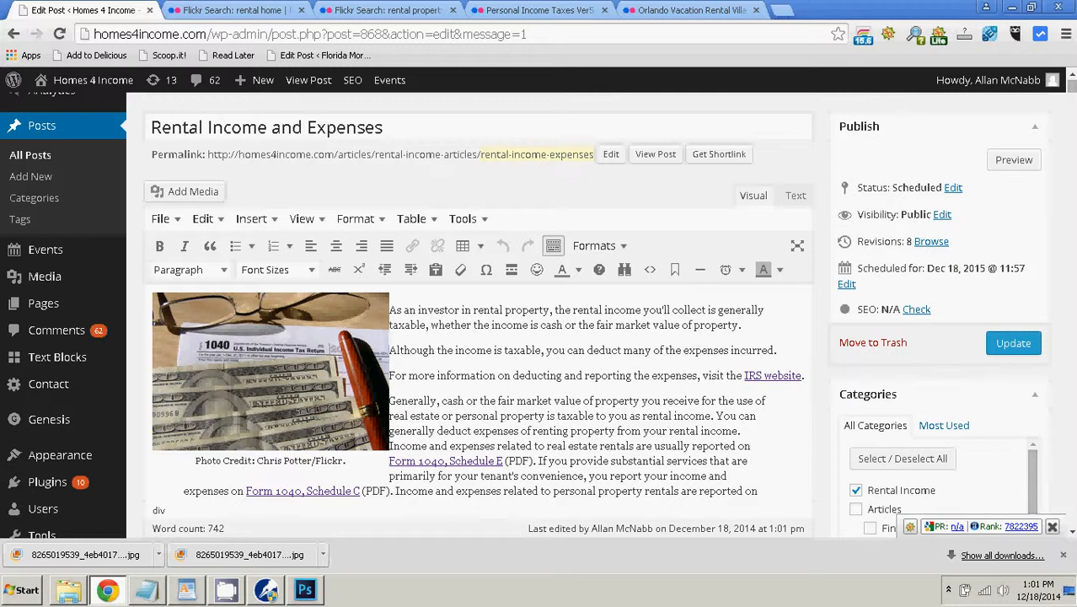
{"action": "scroll", "coordinate": [478, 353], "scroll_direction": "down", "scroll_amount": 1}
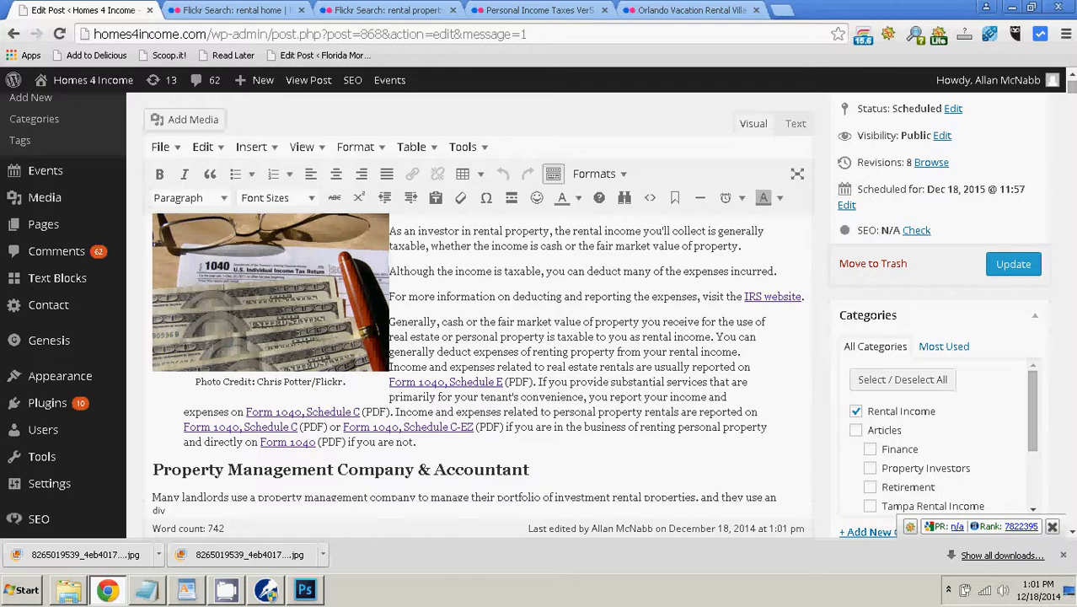
- Read through the post's body text from the opening paragraphs down to the WordPress SEO by Yoast settings
{"action": "scroll", "coordinate": [477, 354], "scroll_direction": "down", "scroll_amount": 3}
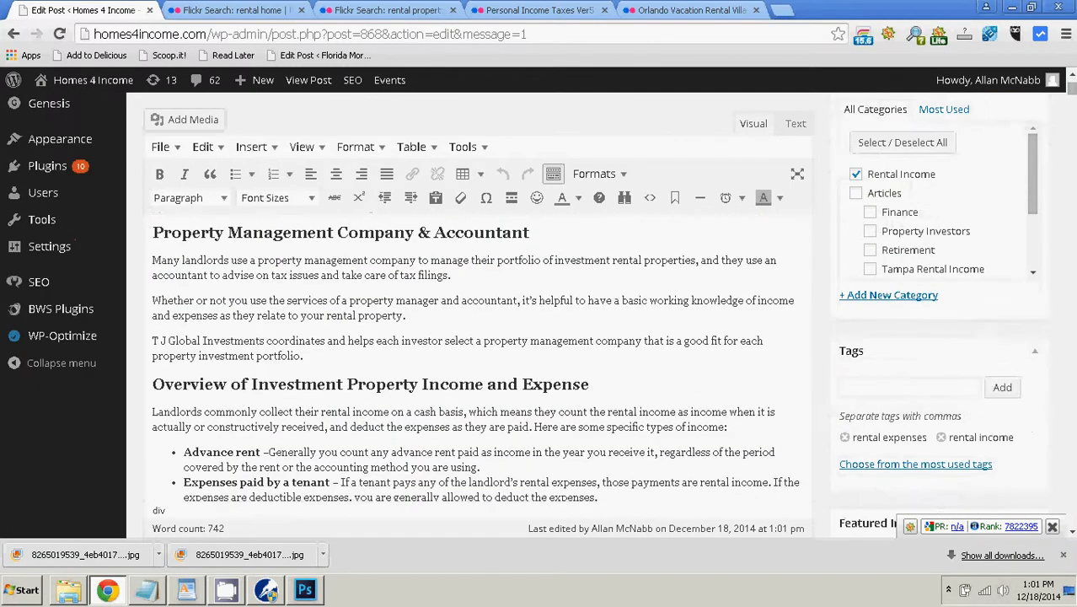
{"action": "scroll", "coordinate": [477, 354], "scroll_direction": "down", "scroll_amount": 2}
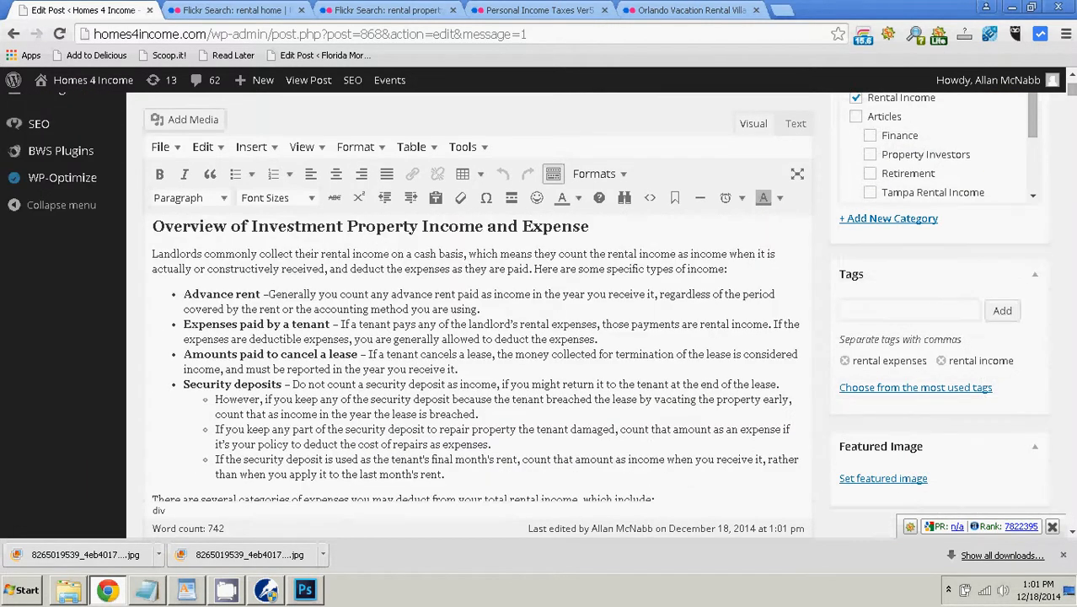
{"action": "scroll", "coordinate": [477, 354], "scroll_direction": "down", "scroll_amount": 4}
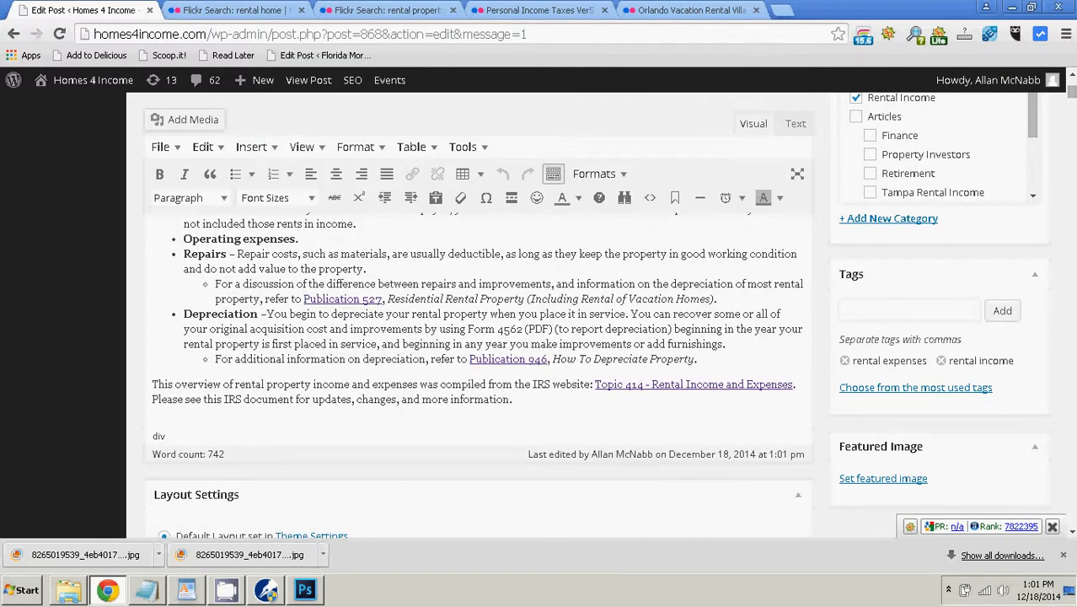
{"action": "scroll", "coordinate": [477, 337], "scroll_direction": "down", "scroll_amount": 5}
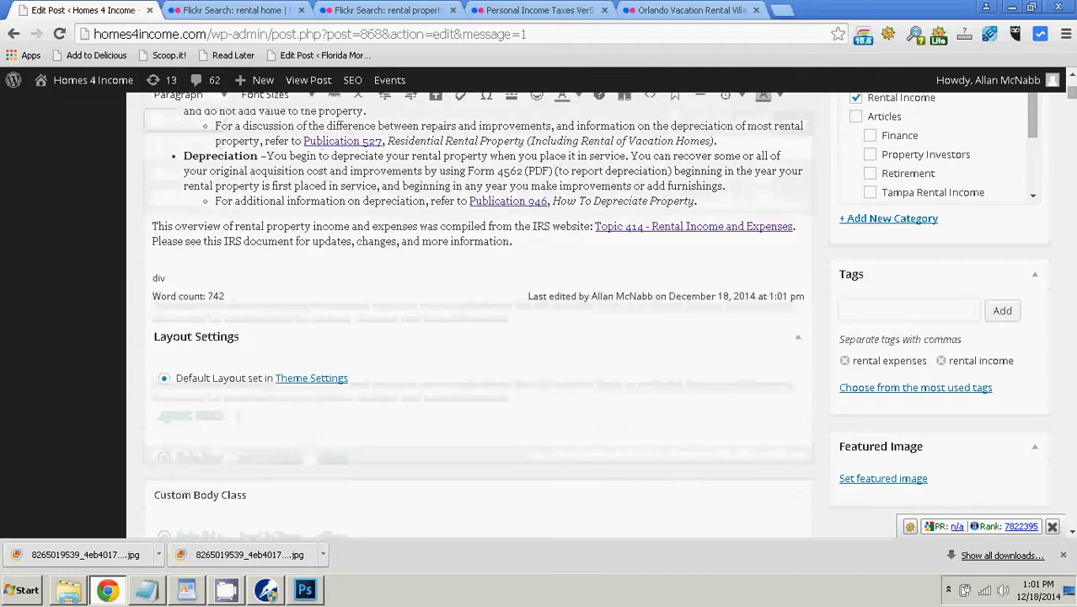
{"action": "scroll", "coordinate": [478, 311], "scroll_direction": "down", "scroll_amount": 2}
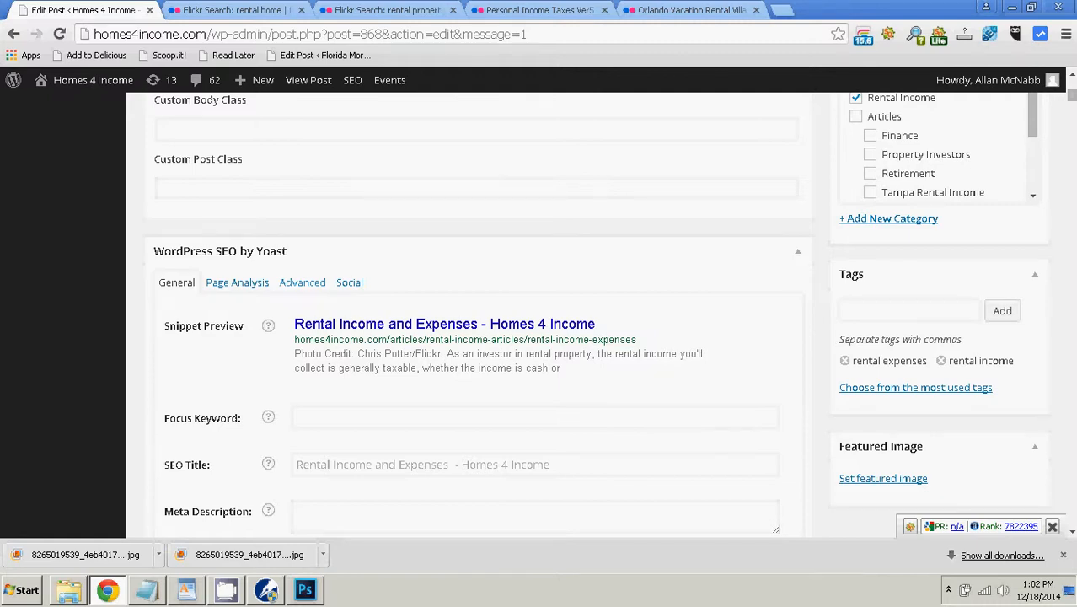
- Copy the post title "Rental Income and Expenses" and paste it as the Yoast SEO title
{"action": "scroll", "coordinate": [476, 320], "scroll_direction": "up", "scroll_amount": 10}
{"action": "scroll", "coordinate": [476, 337], "scroll_direction": "up", "scroll_amount": 5}
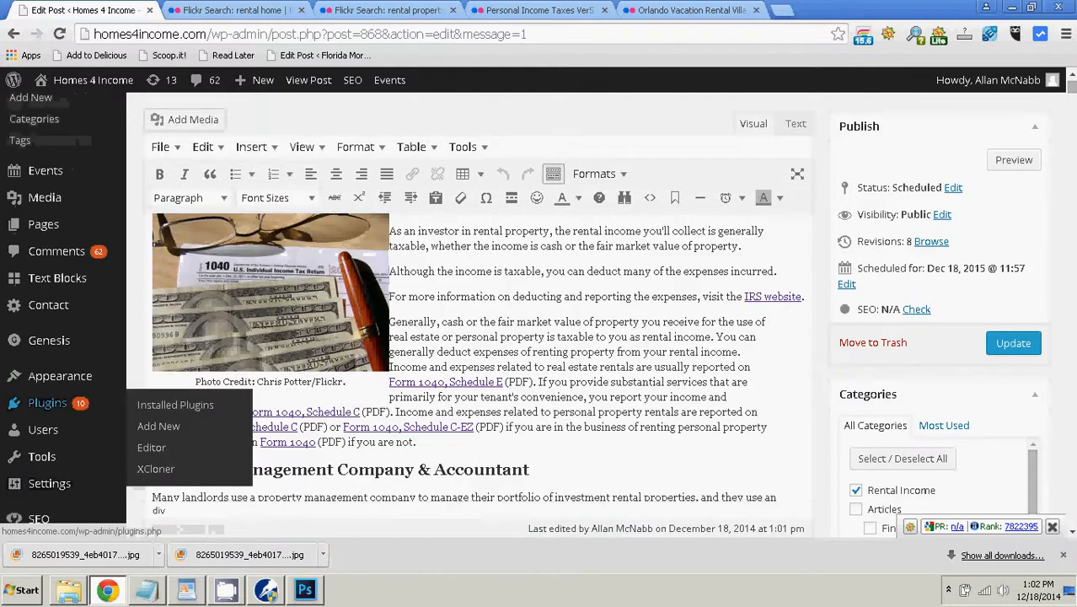
{"action": "left_click_drag", "start_coordinate": [384, 206], "coordinate": [148, 206]}
{"action": "right_click", "coordinate": [177, 213]}
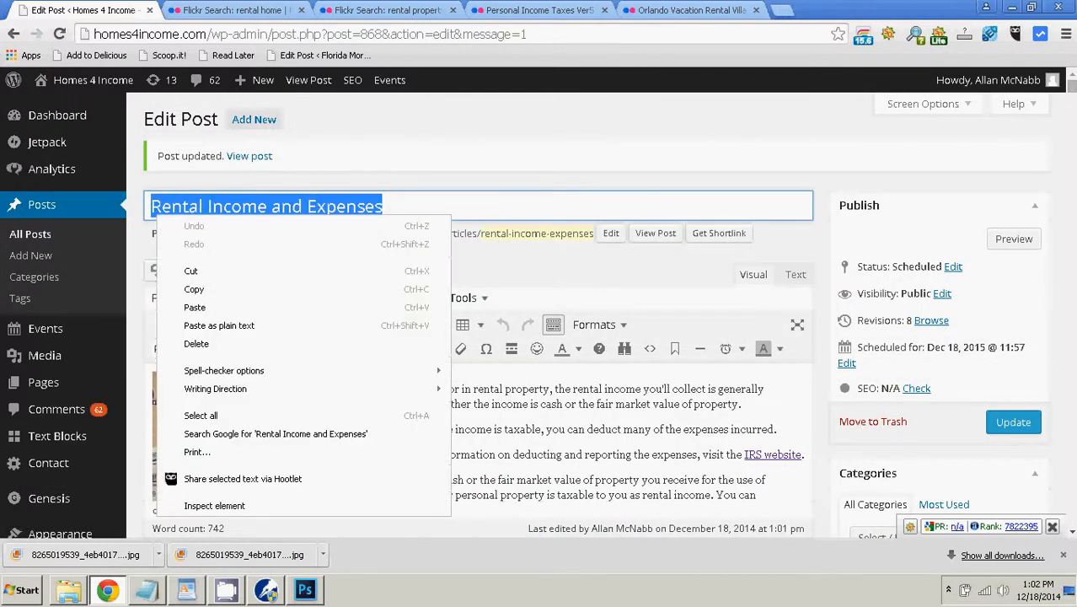
{"action": "left_click", "coordinate": [223, 284]}
{"action": "scroll", "coordinate": [379, 379], "scroll_direction": "down", "scroll_amount": 5}
{"action": "scroll", "coordinate": [476, 336], "scroll_direction": "down", "scroll_amount": 10}
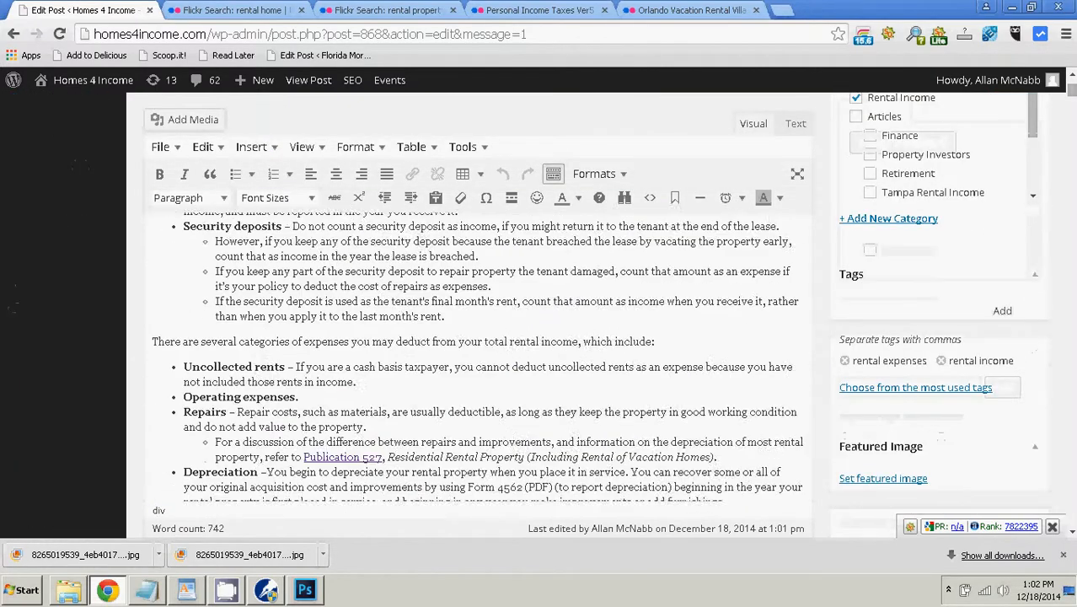
{"action": "scroll", "coordinate": [476, 337], "scroll_direction": "down", "scroll_amount": 2}
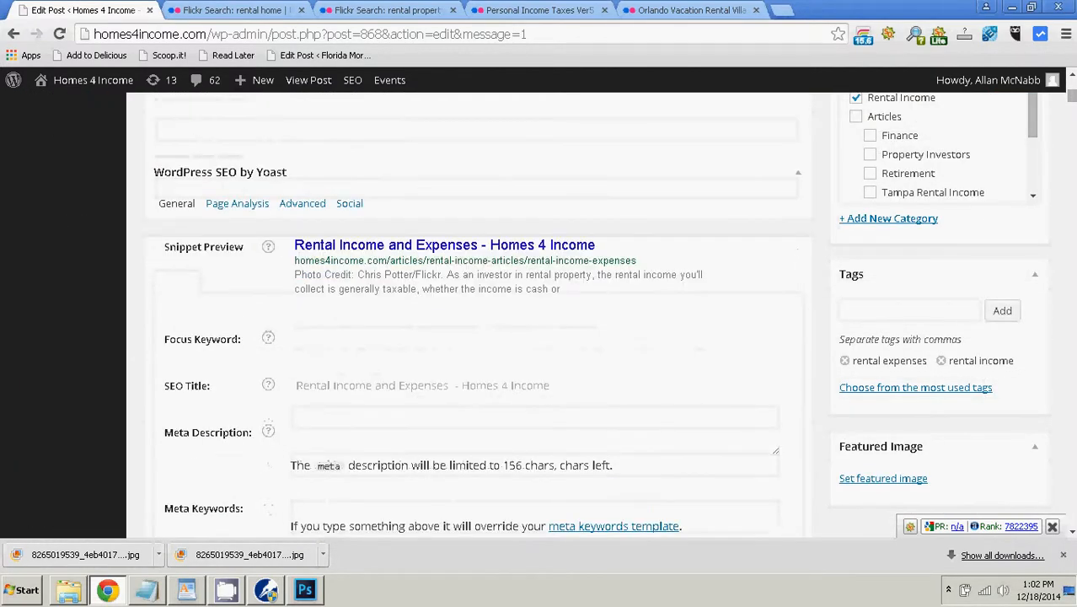
{"action": "left_click", "coordinate": [337, 385]}
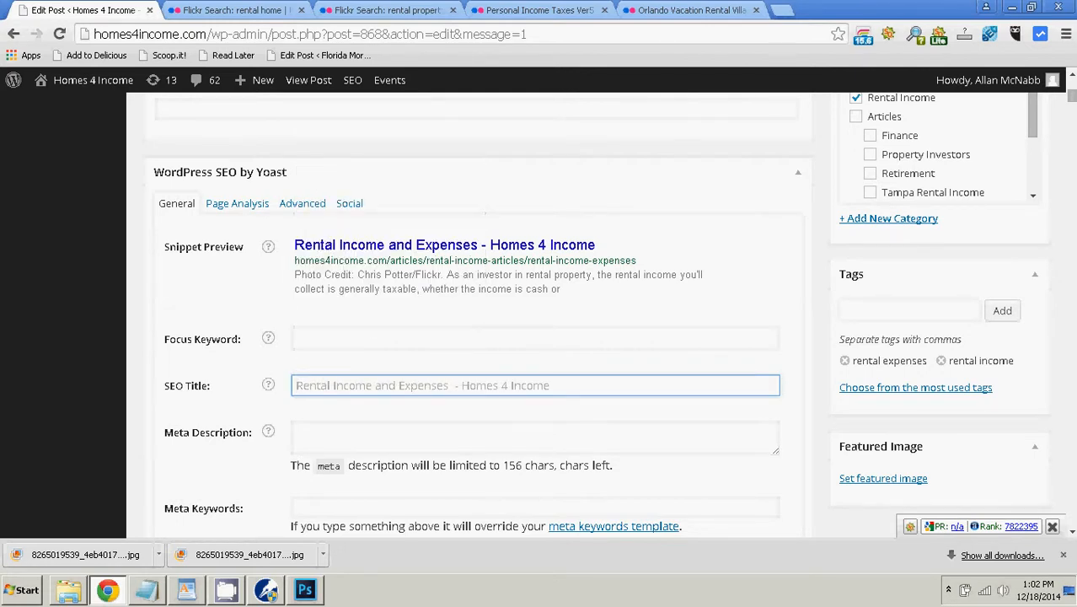
{"action": "right_click", "coordinate": [300, 385]}
{"action": "left_click", "coordinate": [354, 265]}
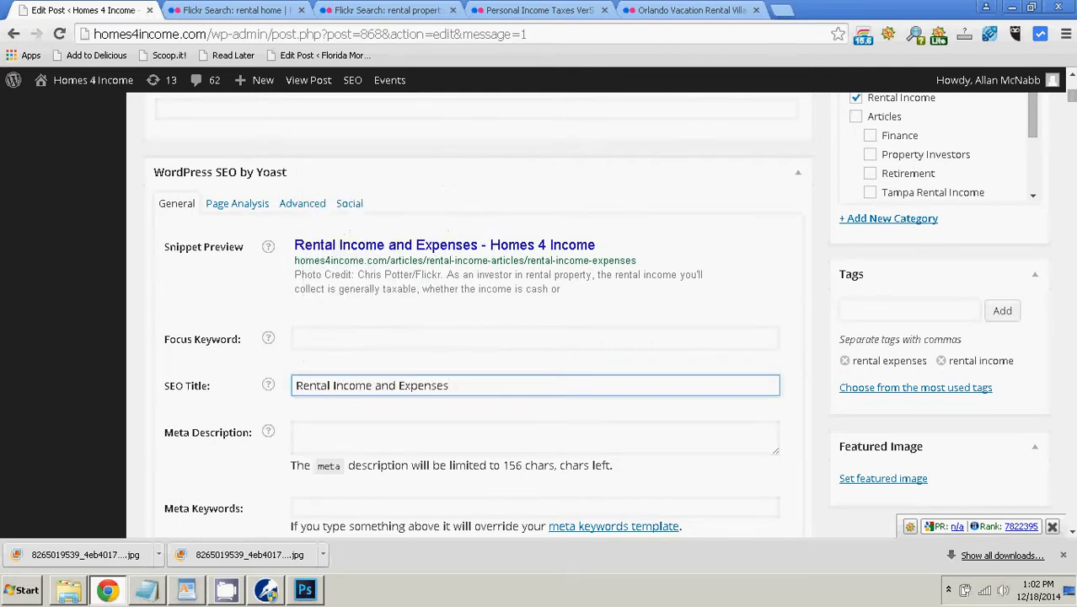
- Set the Yoast focus keyword to the suggested term "rental income"
{"action": "left_click", "coordinate": [299, 338]}
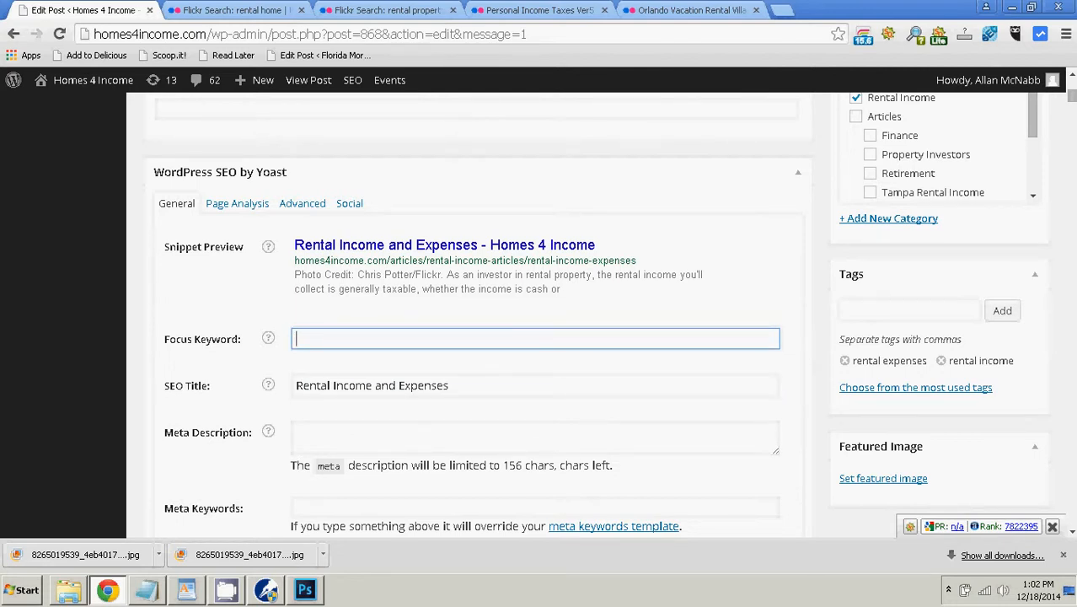
{"action": "type", "text": "rental income"}
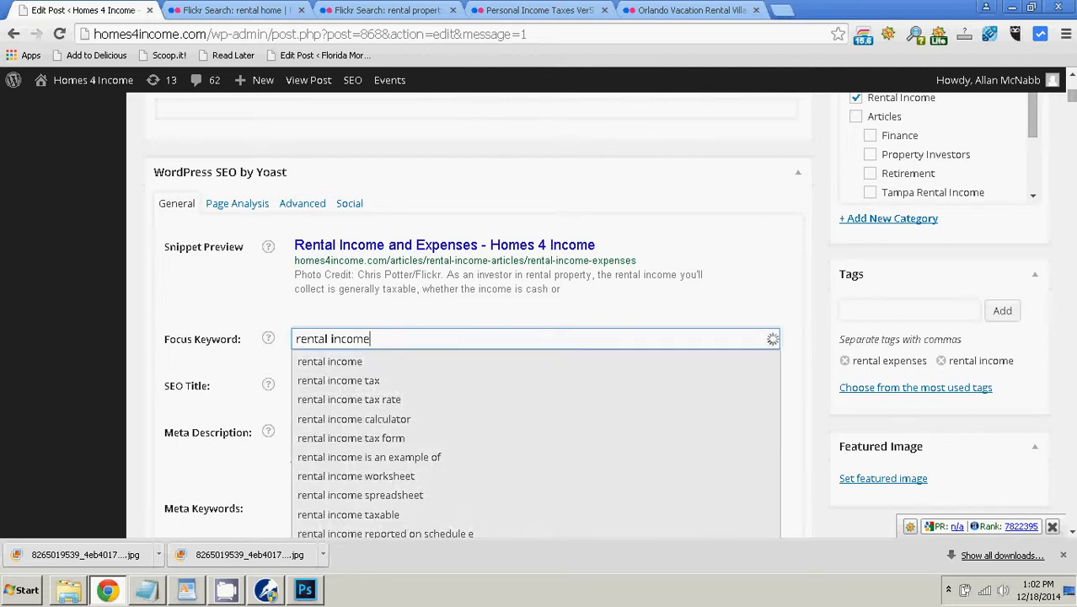
{"action": "key", "text": "Down"}
{"action": "key", "text": "Return"}
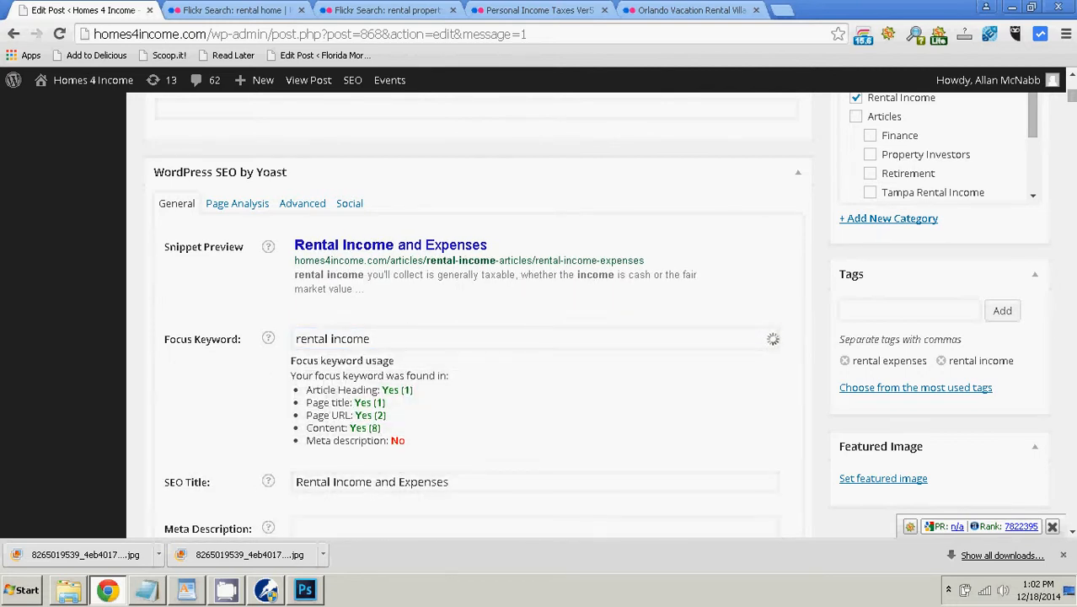
- Open the empty meta description for editing and review the post's title and opening text for its wording
{"action": "scroll", "coordinate": [471, 311], "scroll_direction": "down", "scroll_amount": 1}
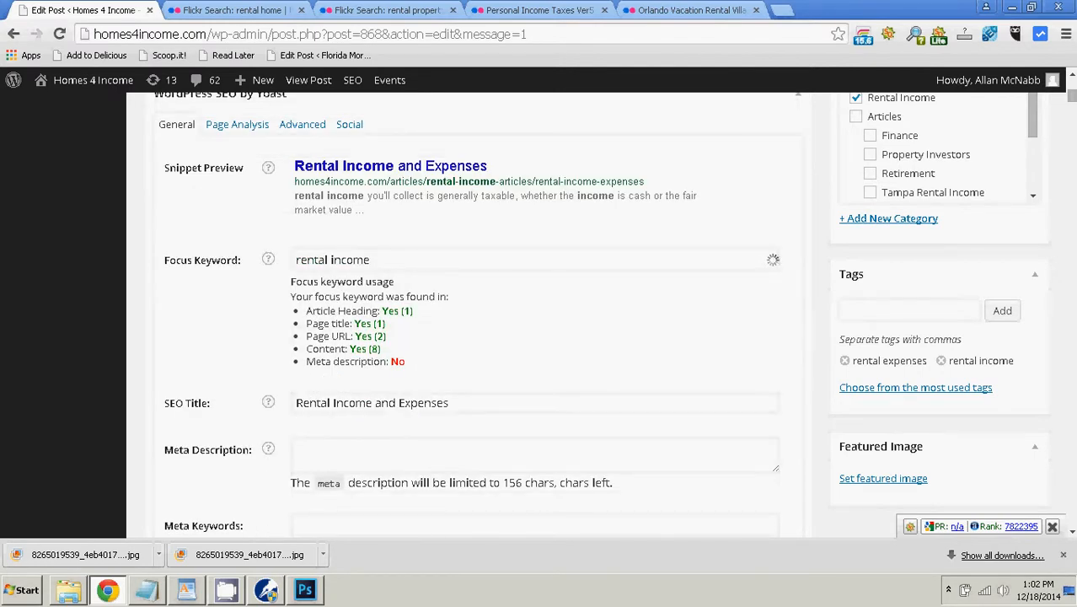
{"action": "left_click", "coordinate": [472, 454]}
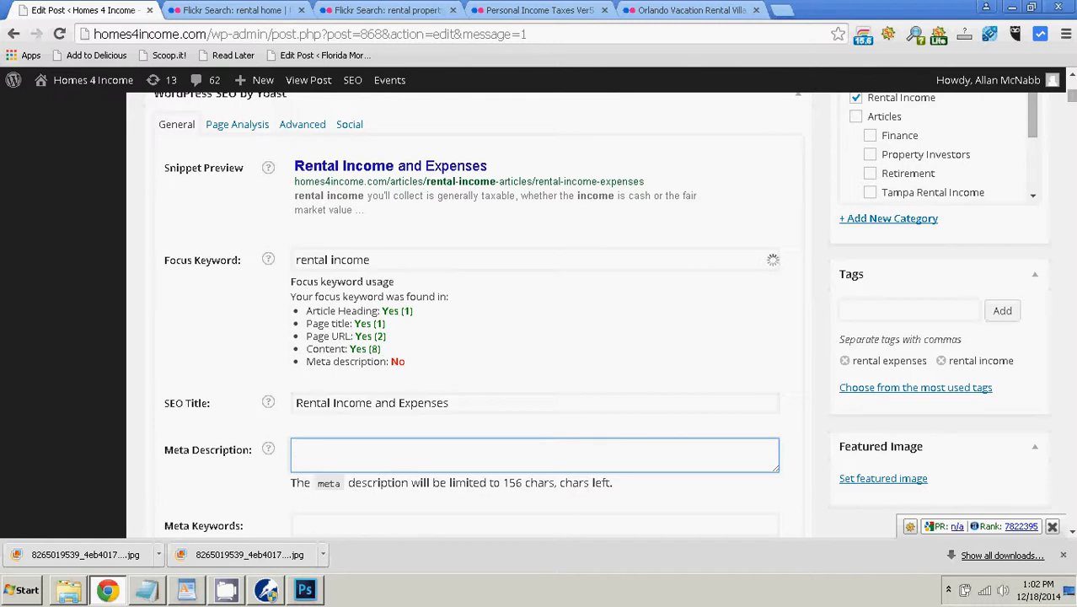
{"action": "scroll", "coordinate": [476, 311], "scroll_direction": "up", "scroll_amount": 5}
{"action": "scroll", "coordinate": [34, 328], "scroll_direction": "up", "scroll_amount": 4}
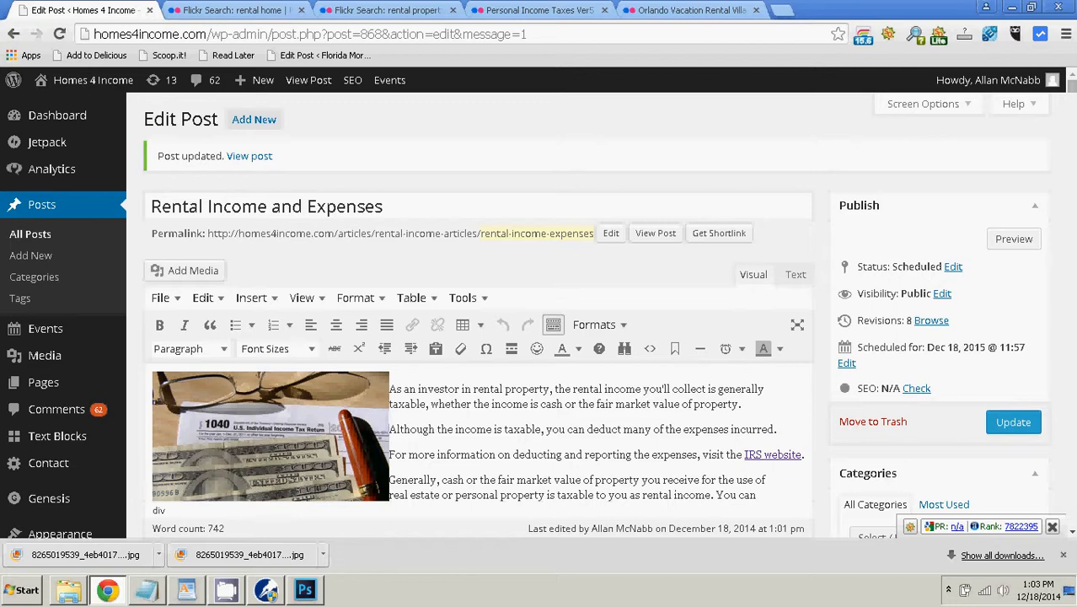
{"action": "scroll", "coordinate": [476, 337], "scroll_direction": "down", "scroll_amount": 2}
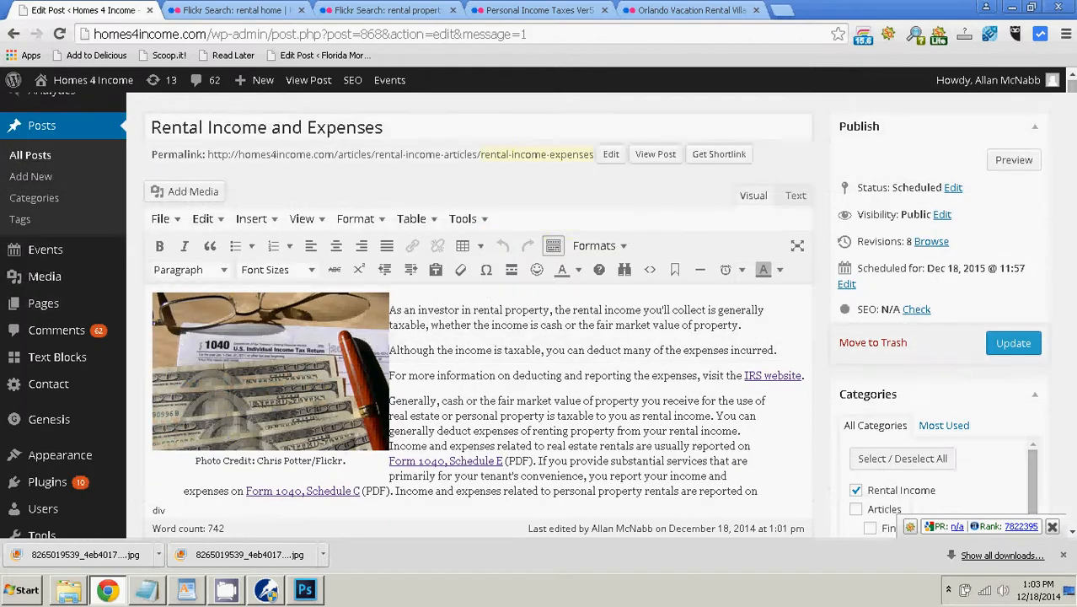
{"action": "scroll", "coordinate": [476, 337], "scroll_direction": "up", "scroll_amount": 2}
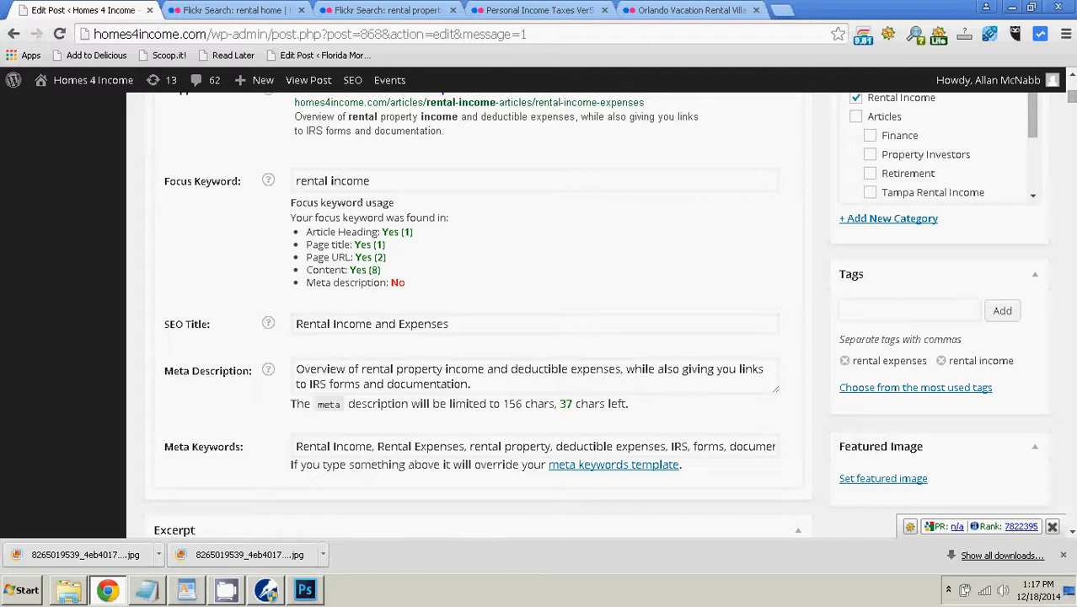
- Compare the meta description and meta keywords with the excerpt and the Facebook options of the social networks auto poster
{"action": "scroll", "coordinate": [472, 312], "scroll_direction": "down", "scroll_amount": 1}
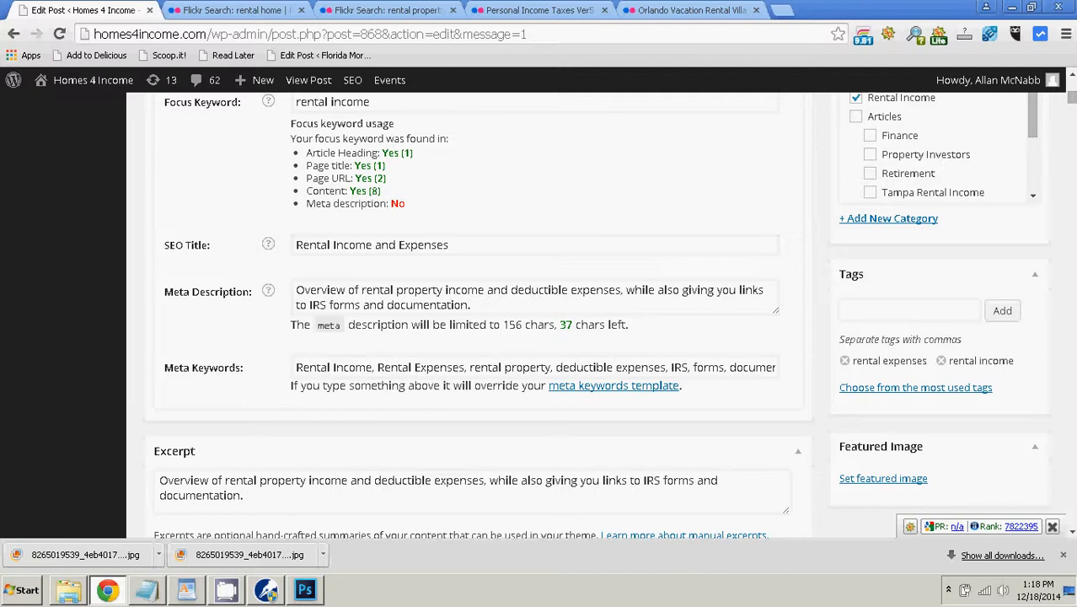
{"action": "scroll", "coordinate": [471, 312], "scroll_direction": "down", "scroll_amount": 1}
{"action": "scroll", "coordinate": [471, 312], "scroll_direction": "down", "scroll_amount": 3}
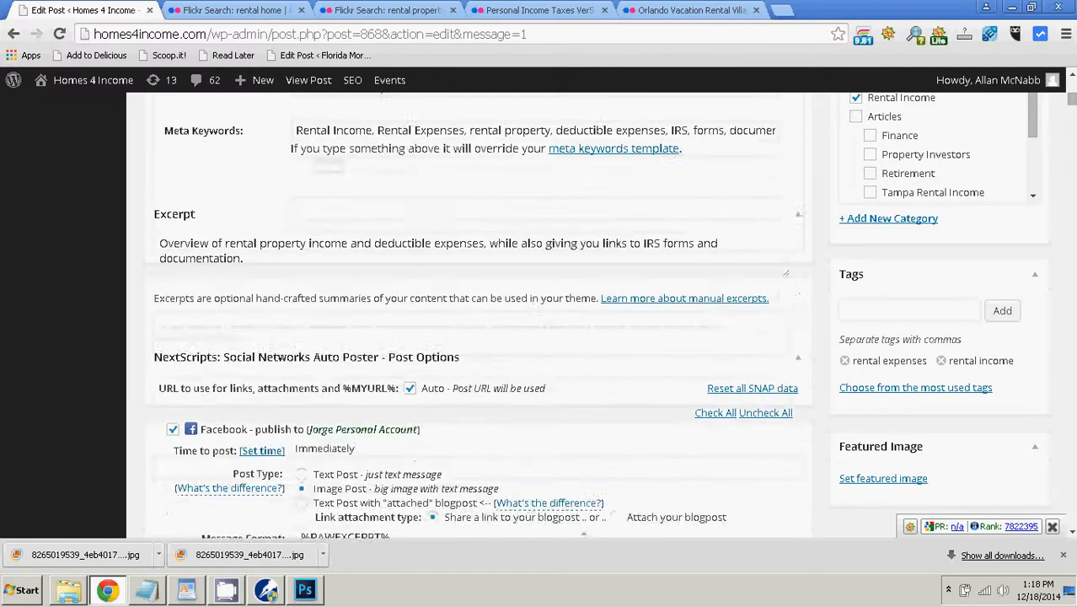
{"action": "scroll", "coordinate": [471, 312], "scroll_direction": "up", "scroll_amount": 2}
{"action": "scroll", "coordinate": [471, 312], "scroll_direction": "down", "scroll_amount": 1}
{"action": "scroll", "coordinate": [472, 312], "scroll_direction": "down", "scroll_amount": 1}
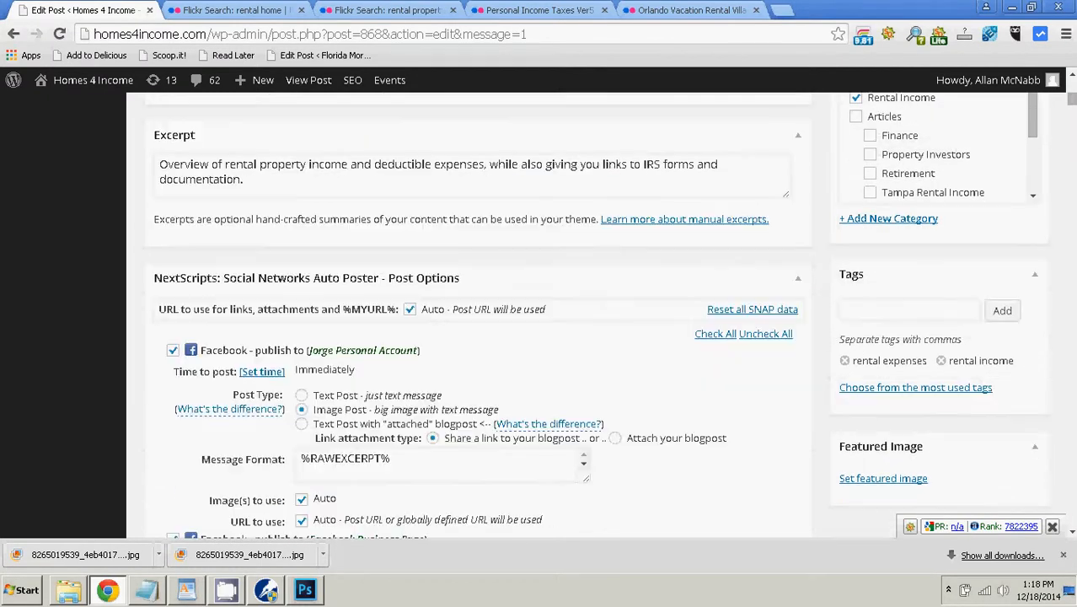
{"action": "scroll", "coordinate": [472, 312], "scroll_direction": "up", "scroll_amount": 4}
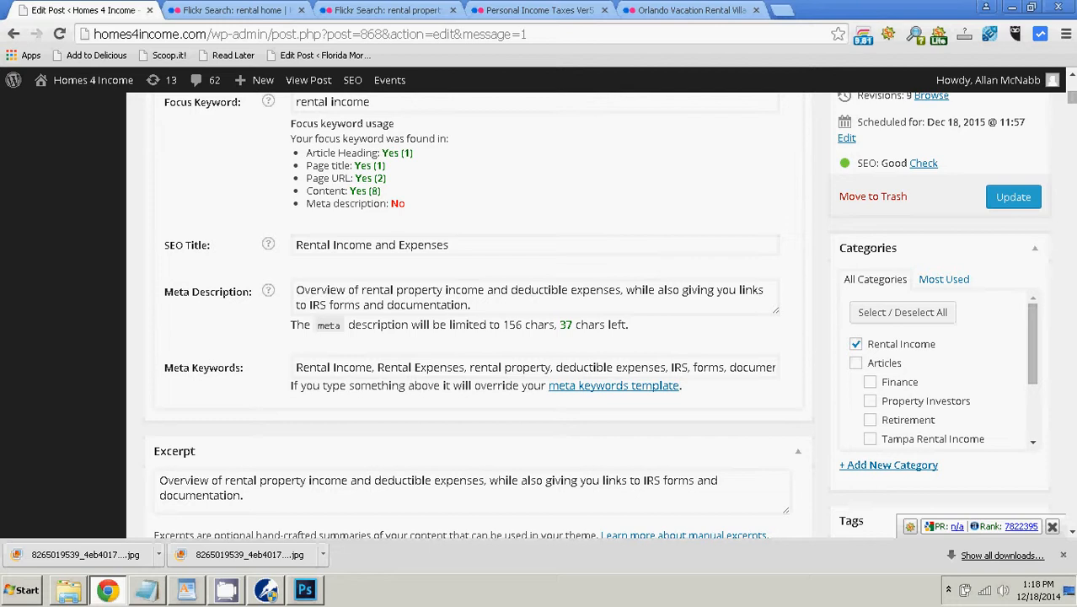
{"action": "scroll", "coordinate": [472, 312], "scroll_direction": "down", "scroll_amount": 2}
{"action": "scroll", "coordinate": [472, 311], "scroll_direction": "down", "scroll_amount": 2}
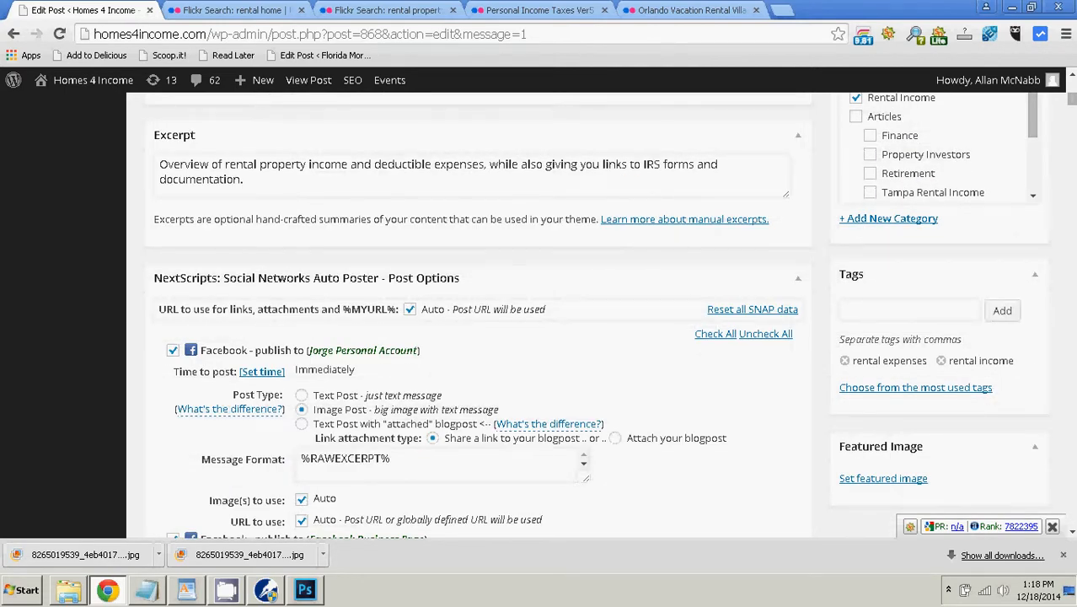
- Look over the sections between the end of the article and the Yoast snippet preview, including the SEO status
{"action": "scroll", "coordinate": [472, 312], "scroll_direction": "up", "scroll_amount": 7}
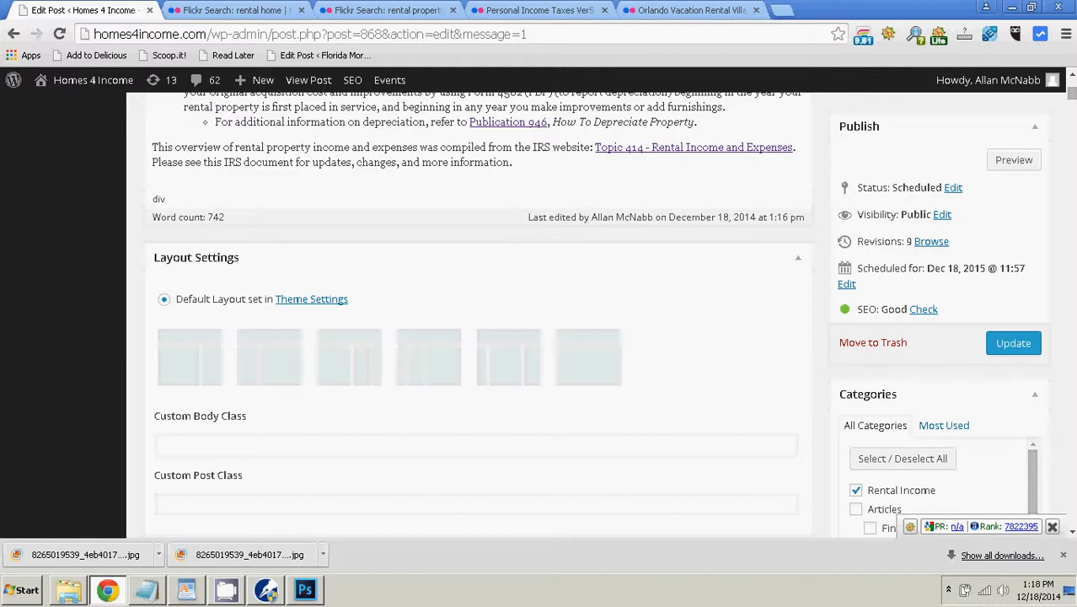
{"action": "scroll", "coordinate": [471, 311], "scroll_direction": "down", "scroll_amount": 9}
{"action": "scroll", "coordinate": [472, 311], "scroll_direction": "up", "scroll_amount": 4}
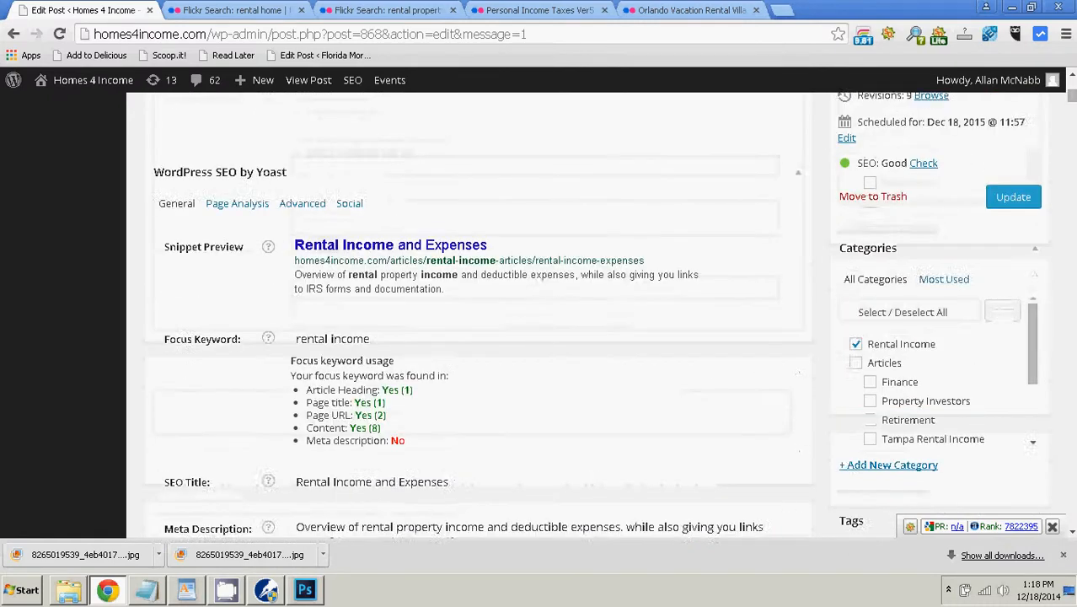
{"action": "scroll", "coordinate": [472, 312], "scroll_direction": "up", "scroll_amount": 4}
{"action": "scroll", "coordinate": [472, 312], "scroll_direction": "down", "scroll_amount": 10}
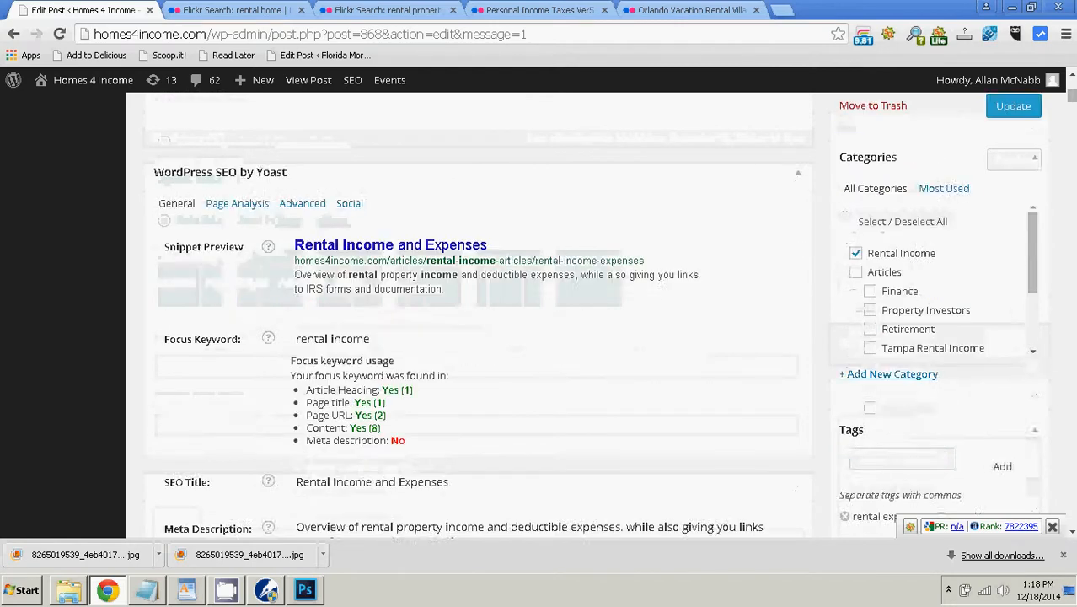
{"action": "scroll", "coordinate": [472, 312], "scroll_direction": "up", "scroll_amount": 5}
{"action": "scroll", "coordinate": [472, 312], "scroll_direction": "up", "scroll_amount": 2}
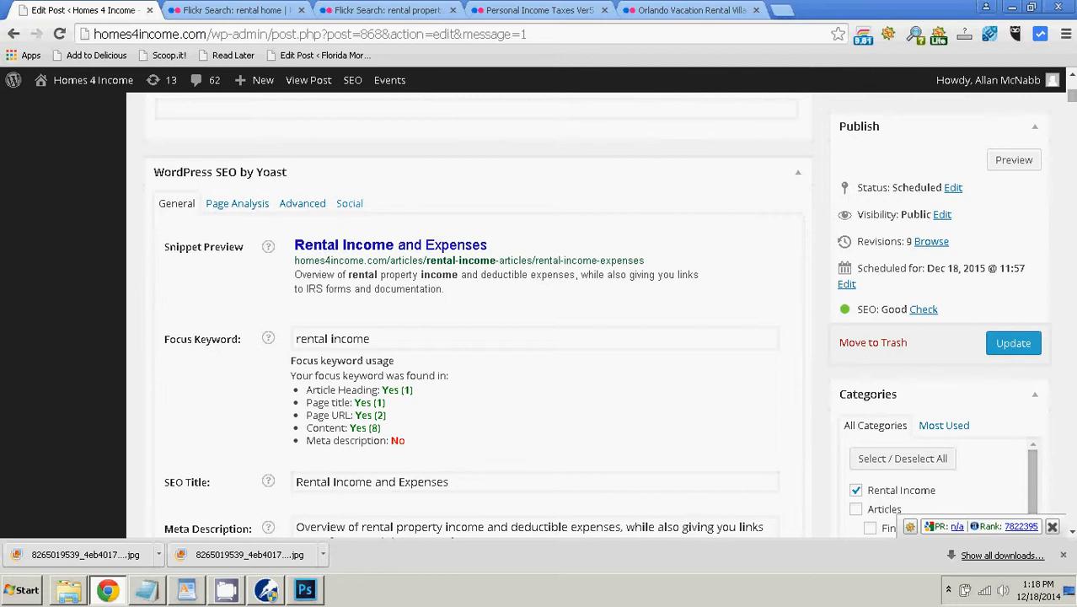
- Insert the word "rental" before "expenses" in the Yoast meta description
{"action": "scroll", "coordinate": [472, 311], "scroll_direction": "down", "scroll_amount": 2}
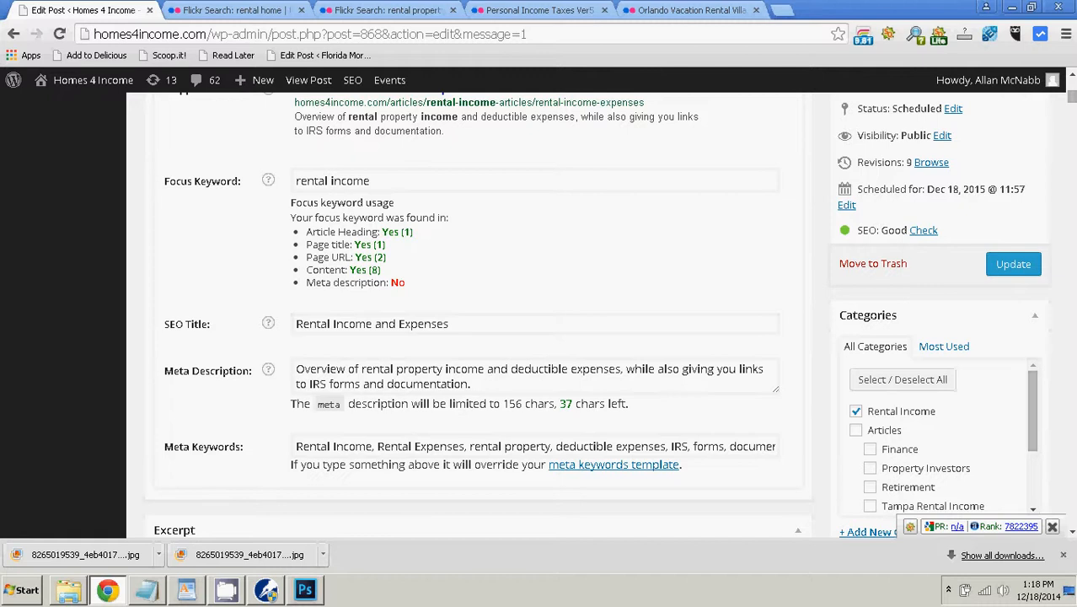
{"action": "left_click", "coordinate": [396, 369]}
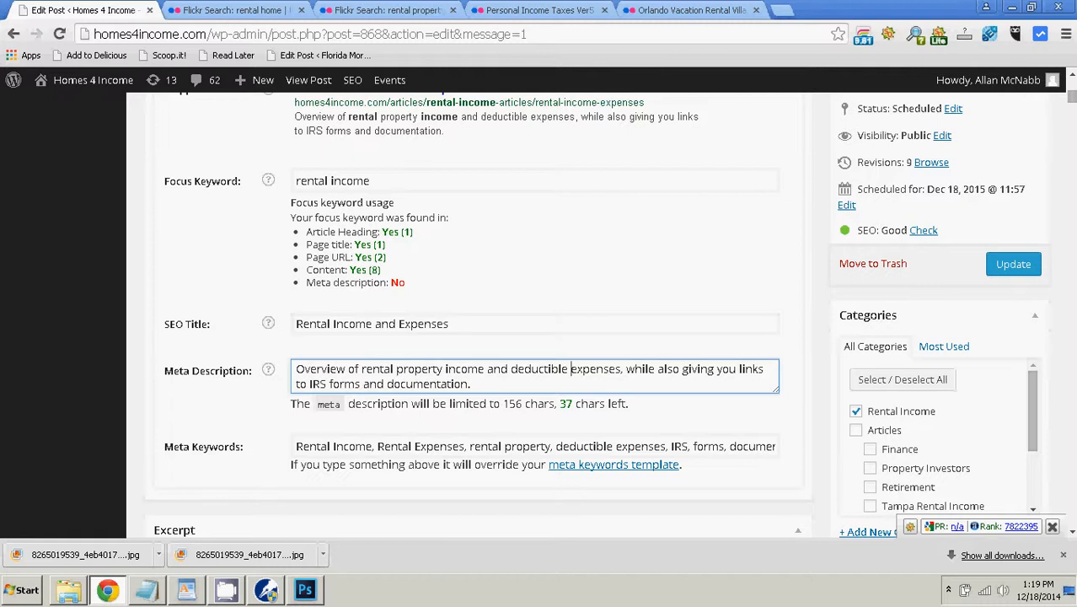
{"action": "type", "text": "rental"}
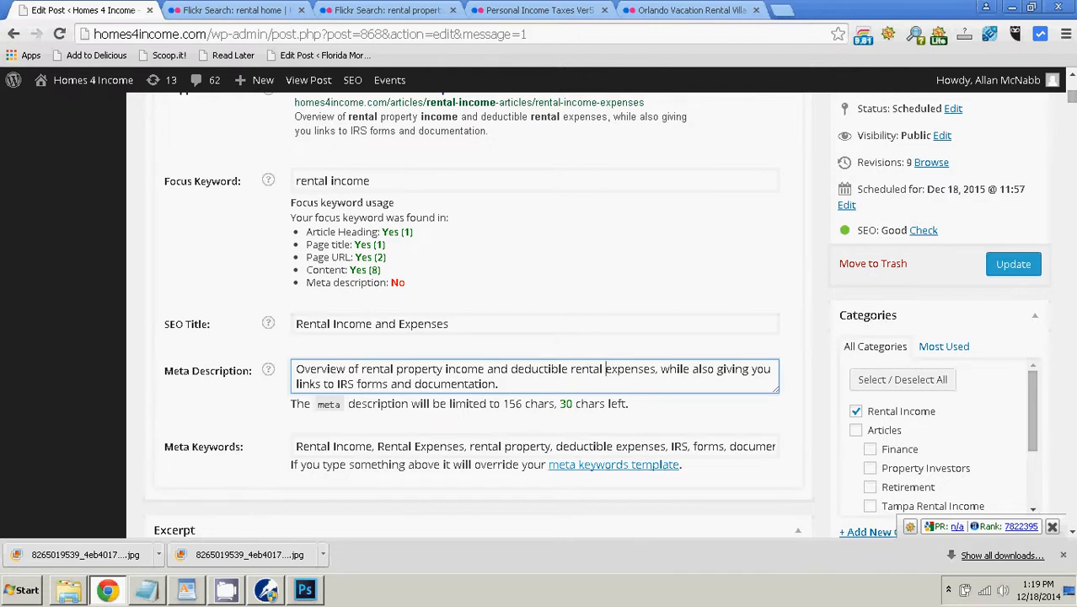
- Check the list of meta keywords and examine the excerpt and social auto-poster options below it
{"action": "scroll", "coordinate": [471, 312], "scroll_direction": "down", "scroll_amount": 1}
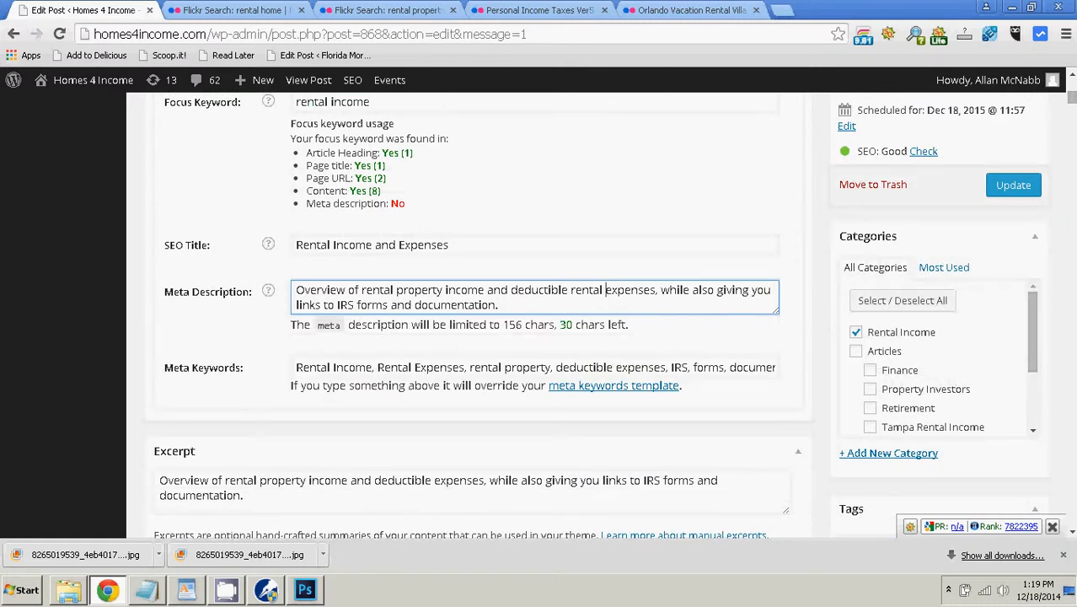
{"action": "left_click", "coordinate": [474, 367]}
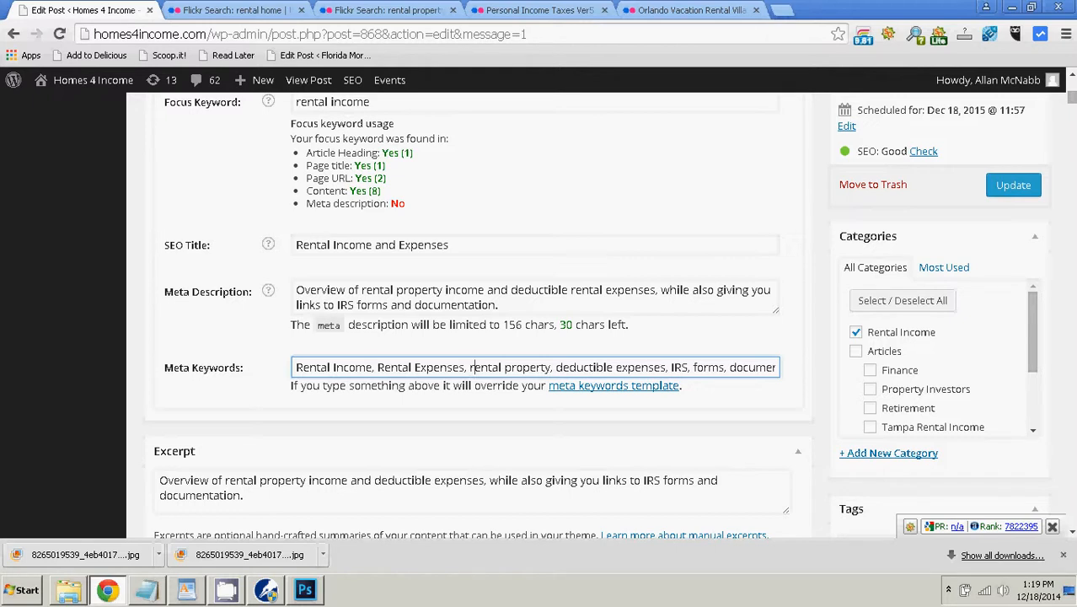
{"action": "scroll", "coordinate": [471, 312], "scroll_direction": "down", "scroll_amount": 1}
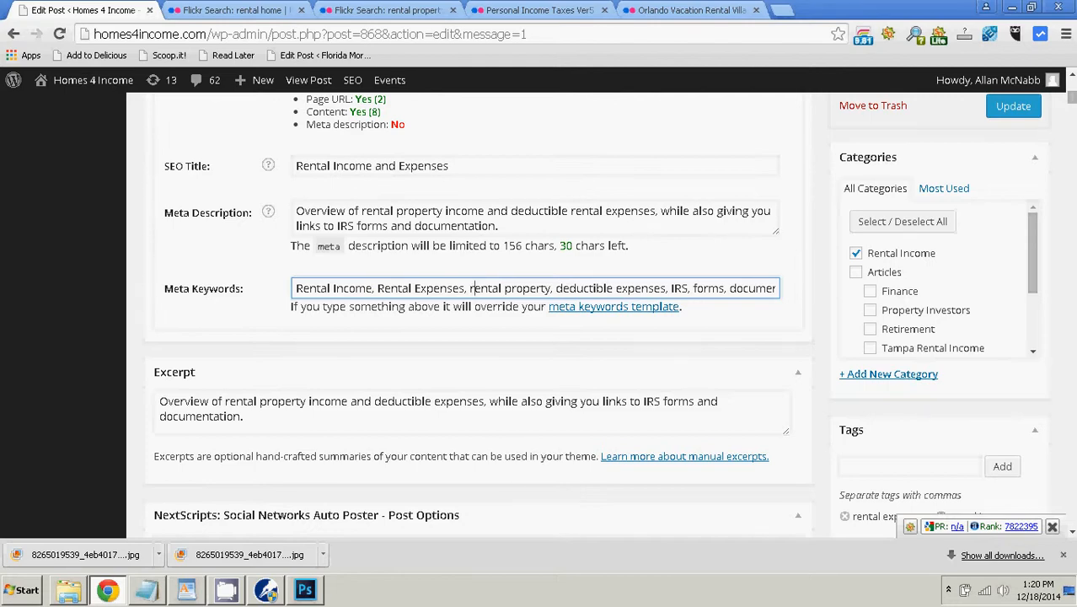
{"action": "scroll", "coordinate": [472, 320], "scroll_direction": "down", "scroll_amount": 1}
{"action": "scroll", "coordinate": [472, 320], "scroll_direction": "down", "scroll_amount": 1}
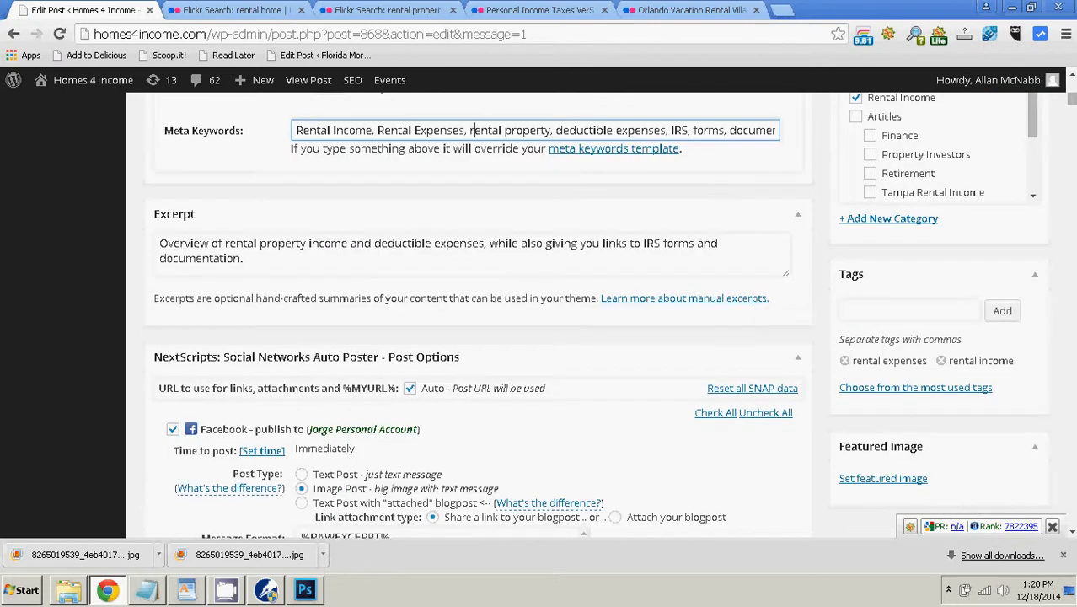
- Review the Facebook auto-poster options below the excerpt and save the changes to the scheduled post
{"action": "scroll", "coordinate": [472, 320], "scroll_direction": "down", "scroll_amount": 2}
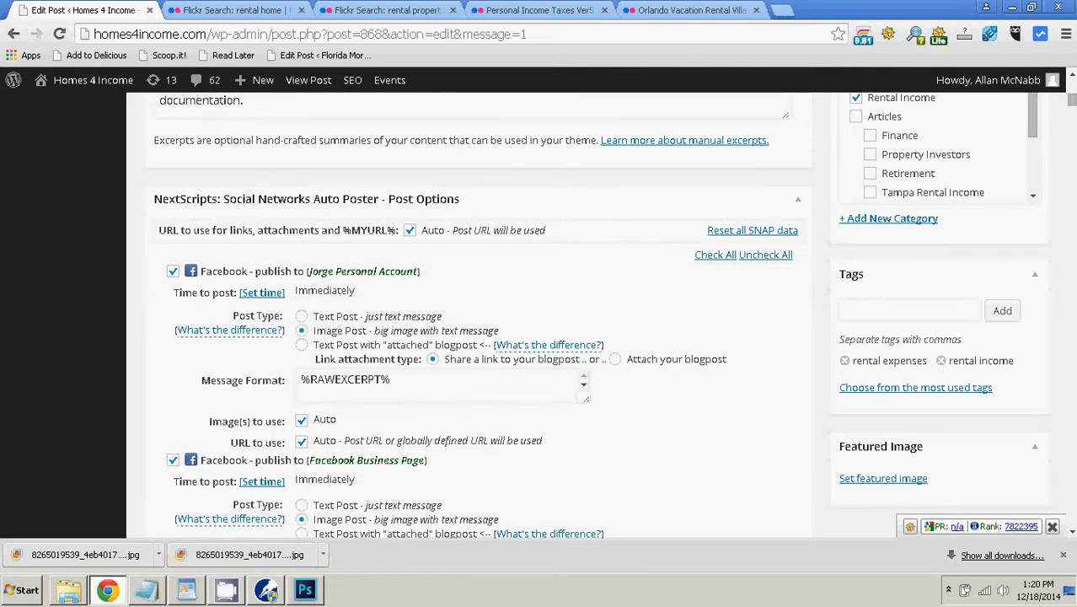
{"action": "scroll", "coordinate": [471, 320], "scroll_direction": "down", "scroll_amount": 3}
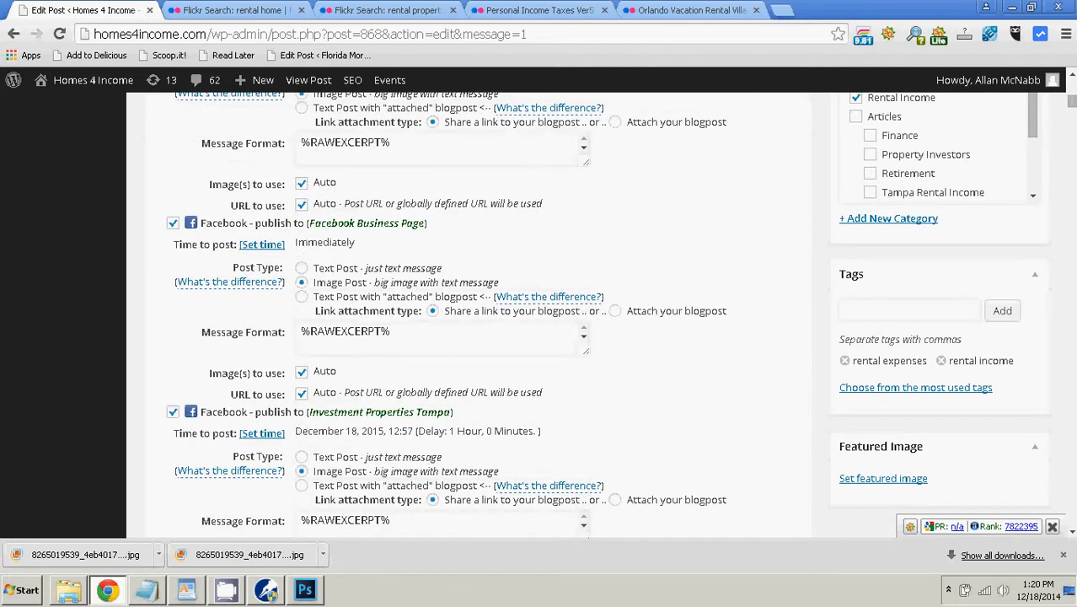
{"action": "scroll", "coordinate": [472, 320], "scroll_direction": "up", "scroll_amount": 5}
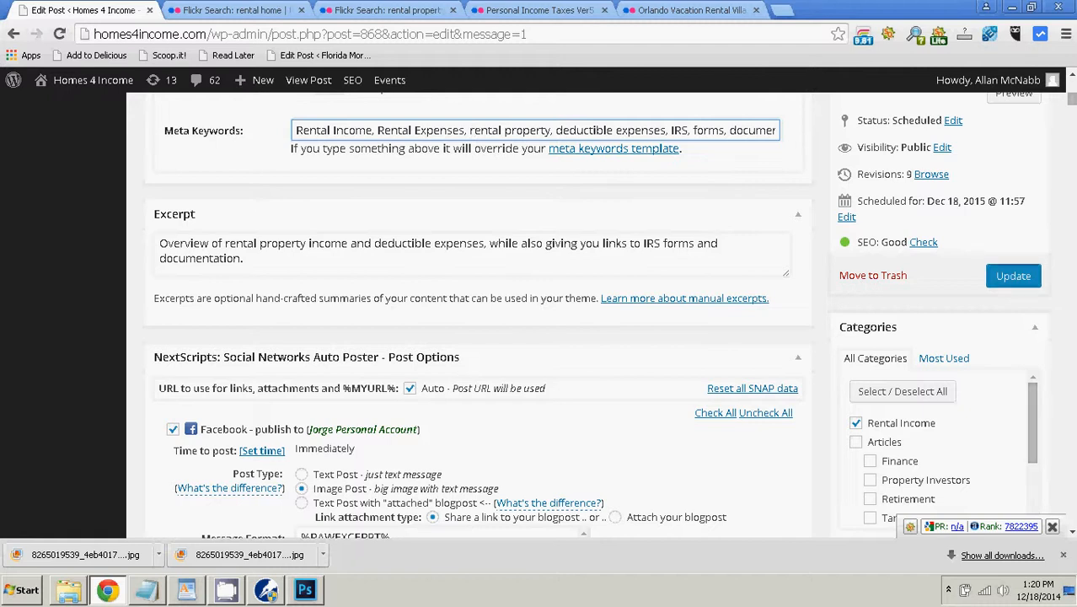
{"action": "left_click", "coordinate": [1013, 275]}
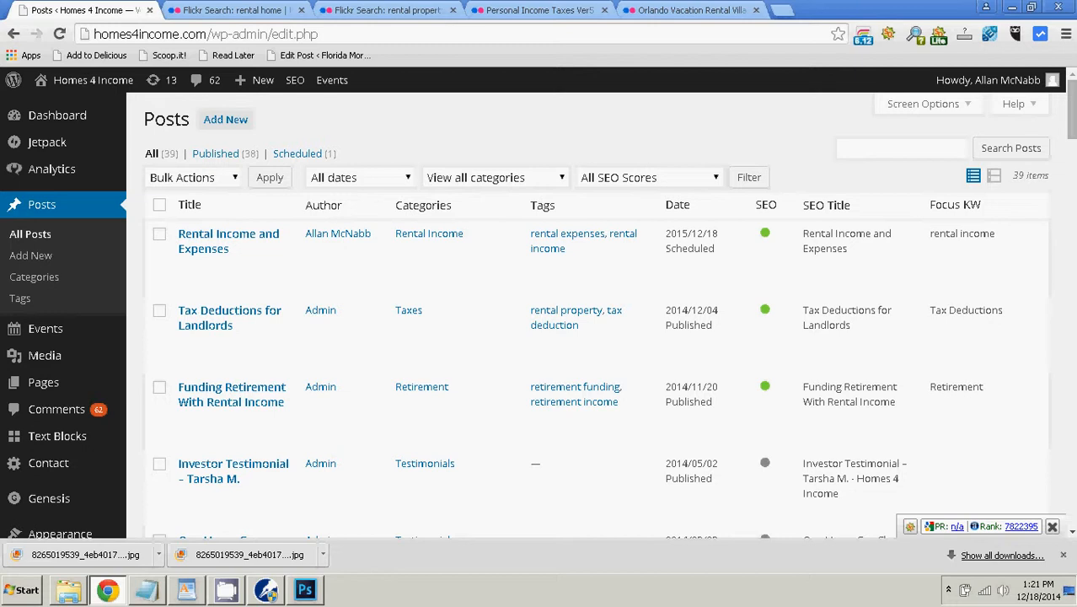
- Open the Rental Income and Expenses post for quick editing and change its author to Admin
{"action": "mouse_move", "coordinate": [229, 266]}
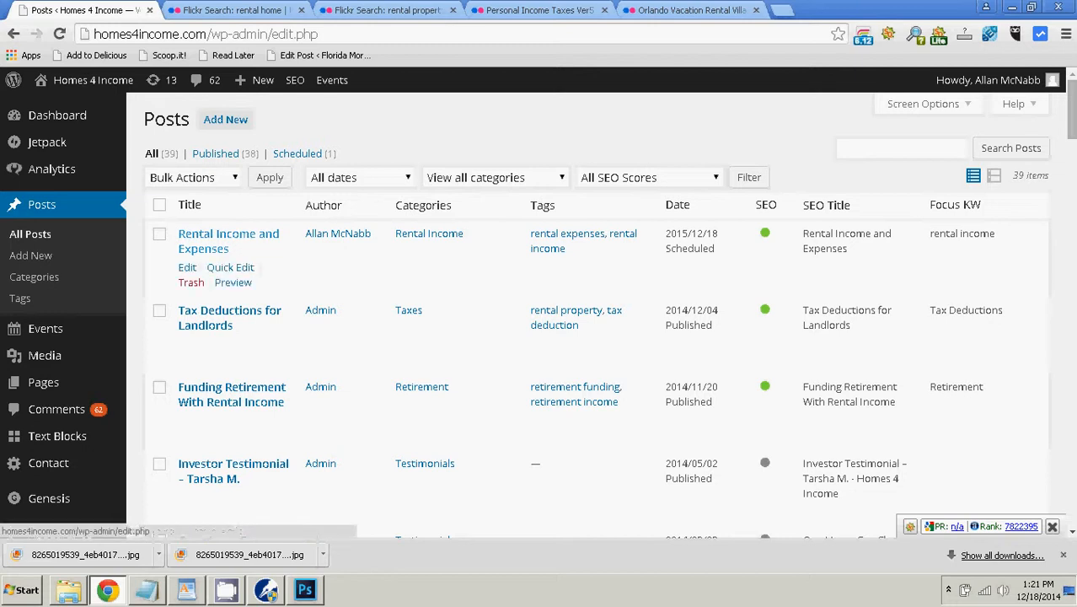
{"action": "left_click", "coordinate": [230, 267]}
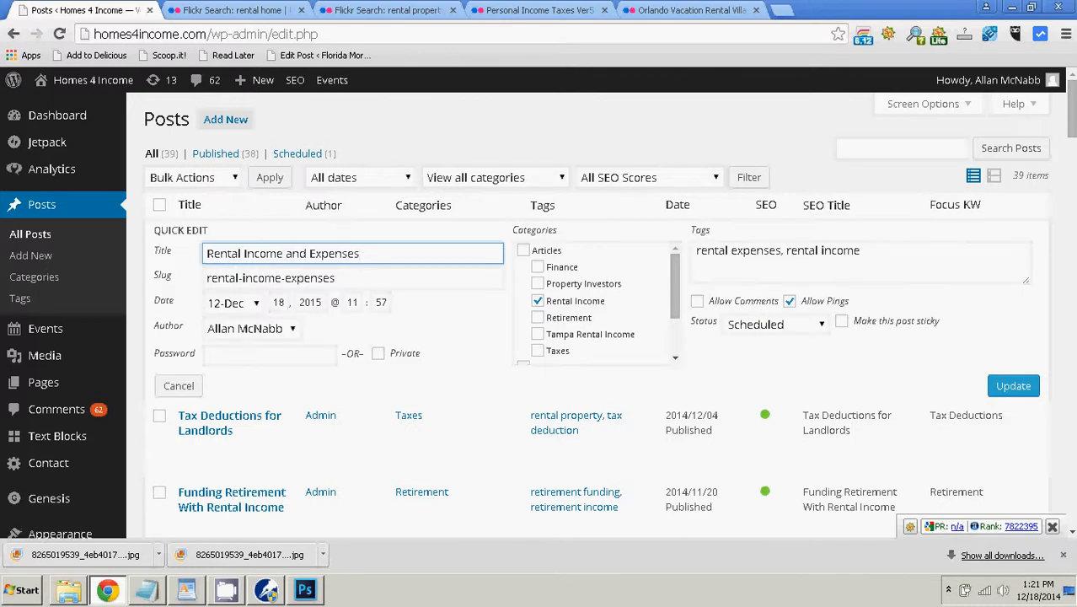
{"action": "left_click", "coordinate": [292, 329]}
{"action": "left_click", "coordinate": [252, 346]}
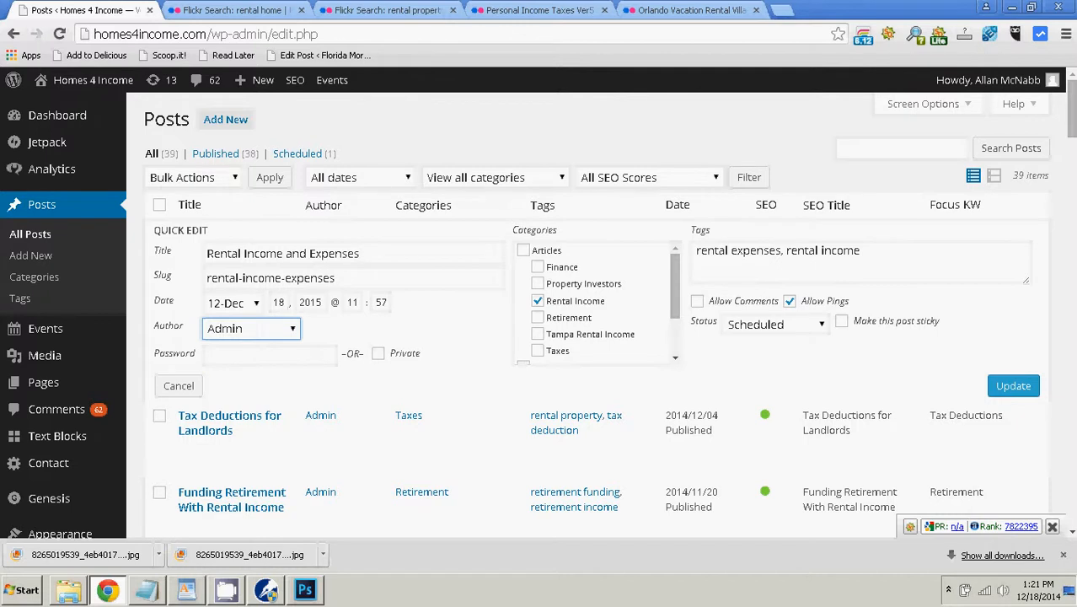
- Set the post's scheduled year to 2014 and its time to 14:26, and save the quick edit
{"action": "left_click", "coordinate": [320, 303]}
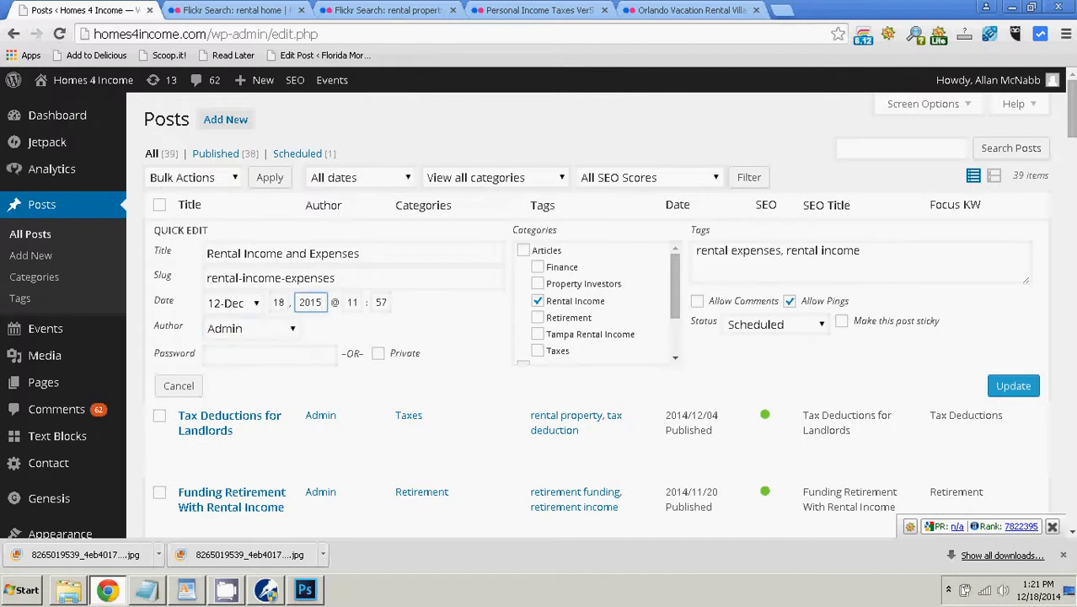
{"action": "key", "text": "BackSpace"}
{"action": "type", "text": "4"}
{"action": "key", "text": "Tab"}
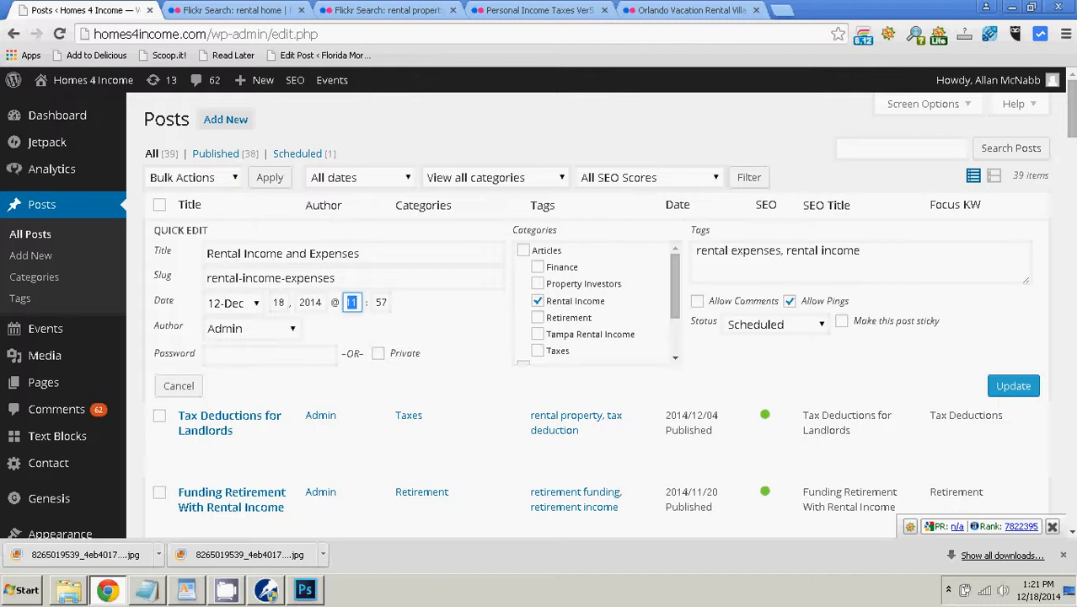
{"action": "type", "text": "12"}
{"action": "key", "text": "BackSpace"}
{"action": "key", "text": "BackSpace"}
{"action": "type", "text": "14"}
{"action": "key", "text": "Tab"}
{"action": "type", "text": "26"}
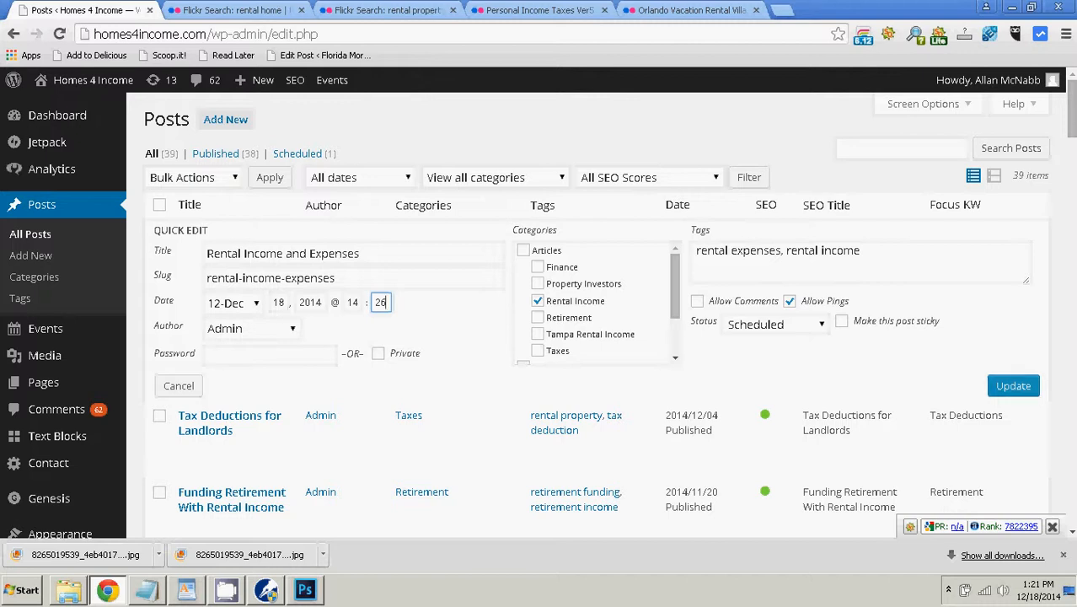
{"action": "left_click", "coordinate": [1013, 385]}
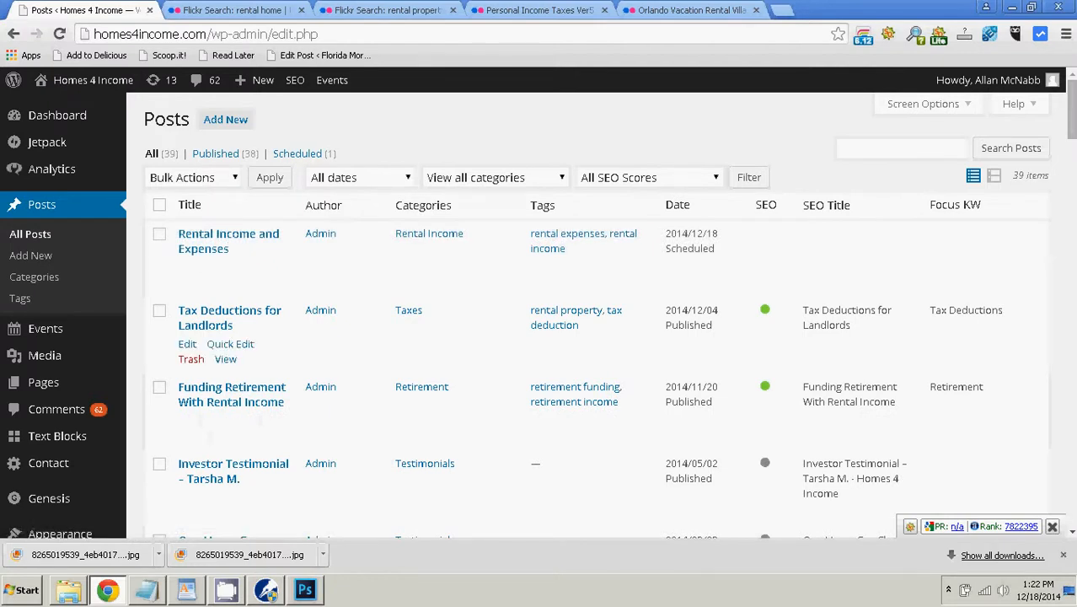
- Open the site's navigation menu editor from the posts list
{"action": "mouse_move", "coordinate": [46, 327]}
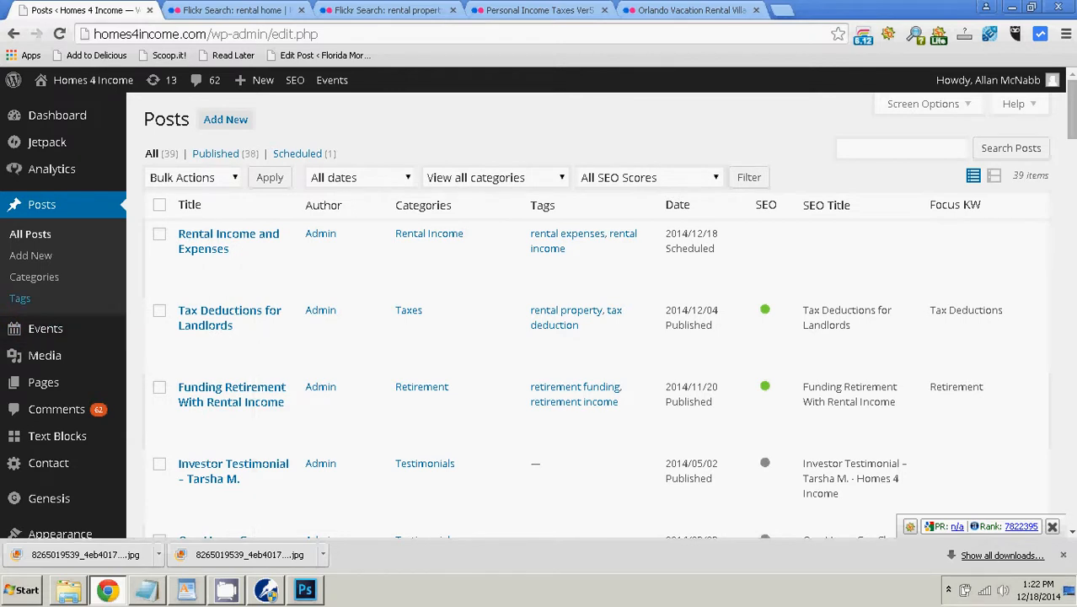
{"action": "scroll", "coordinate": [51, 304], "scroll_direction": "down", "scroll_amount": 1}
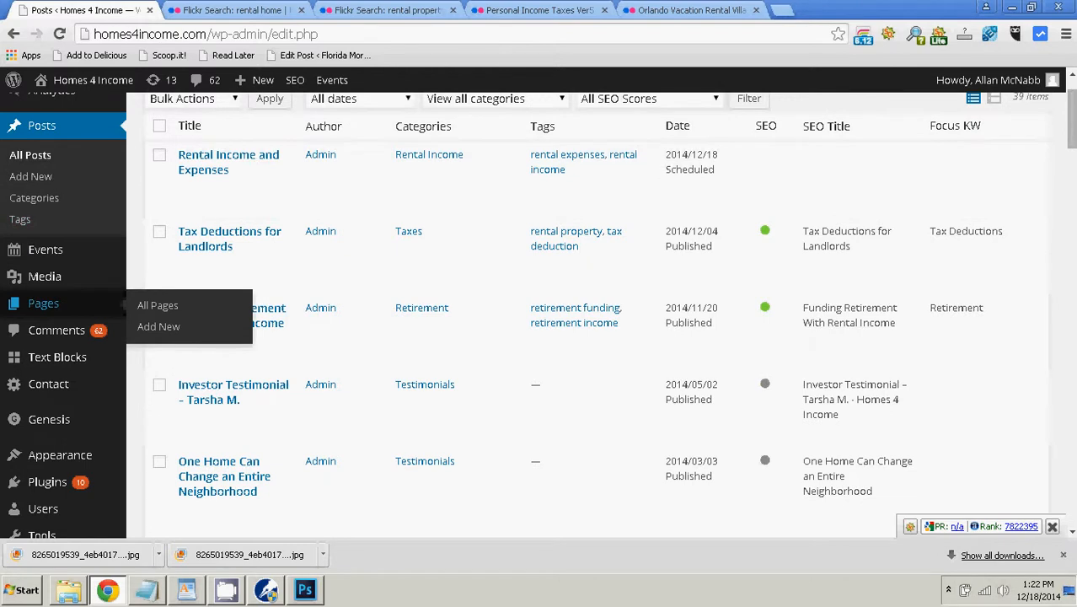
{"action": "scroll", "coordinate": [50, 305], "scroll_direction": "down", "scroll_amount": 1}
{"action": "mouse_move", "coordinate": [58, 375]}
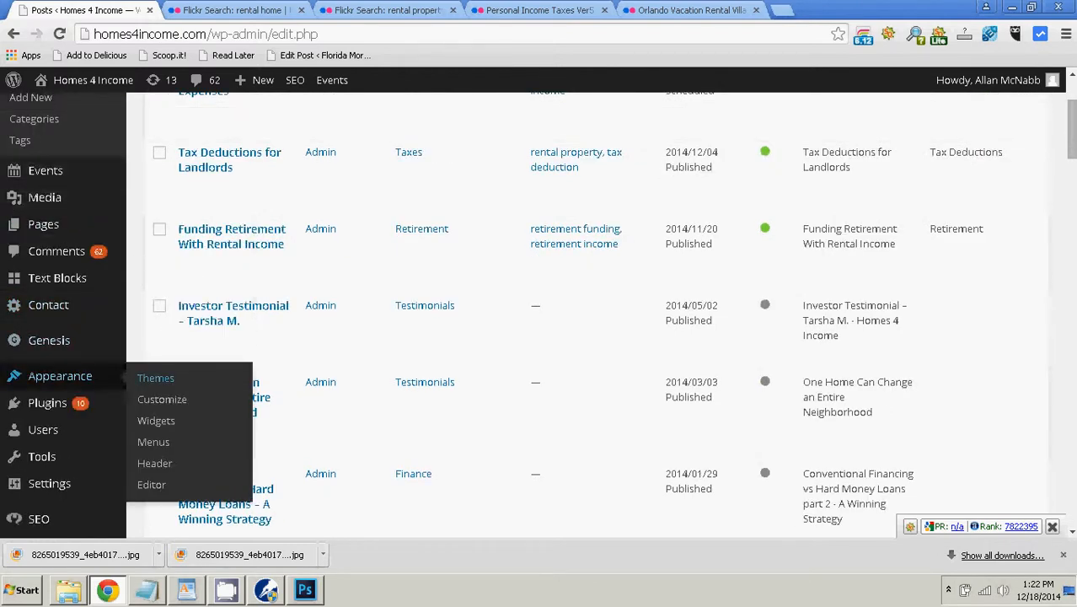
{"action": "left_click", "coordinate": [154, 441]}
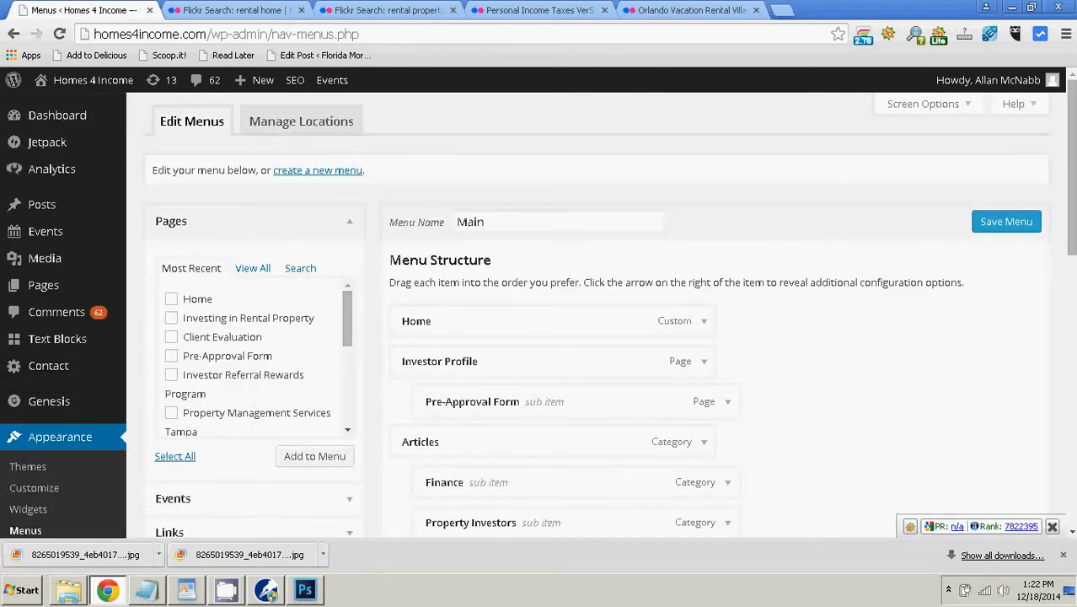
- Add the Rental Income category from the full category list to the Main menu
{"action": "scroll", "coordinate": [253, 356], "scroll_direction": "down", "scroll_amount": 1}
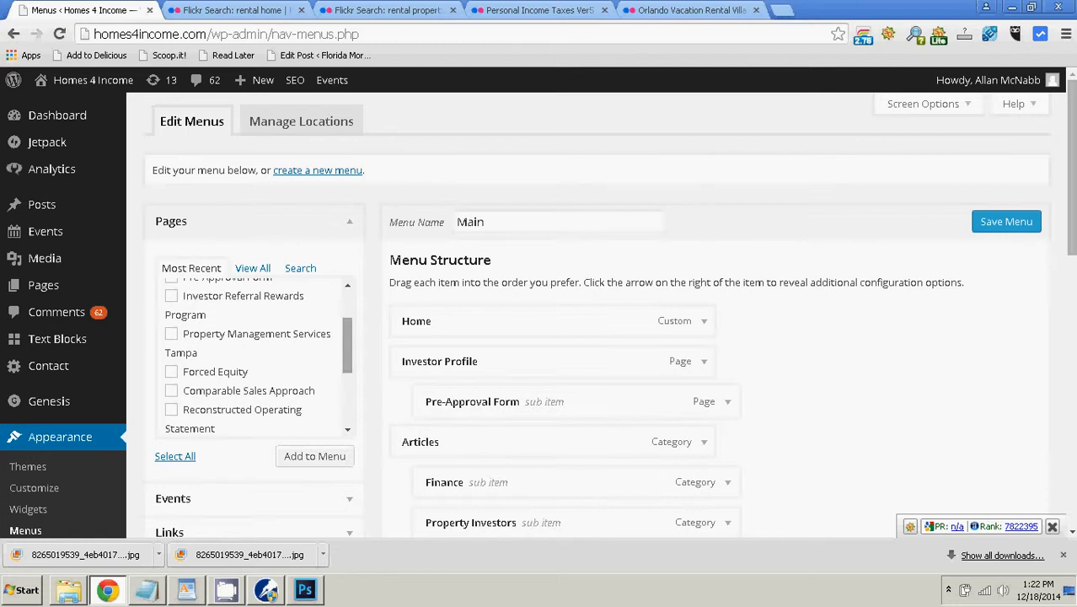
{"action": "scroll", "coordinate": [548, 320], "scroll_direction": "down", "scroll_amount": 3}
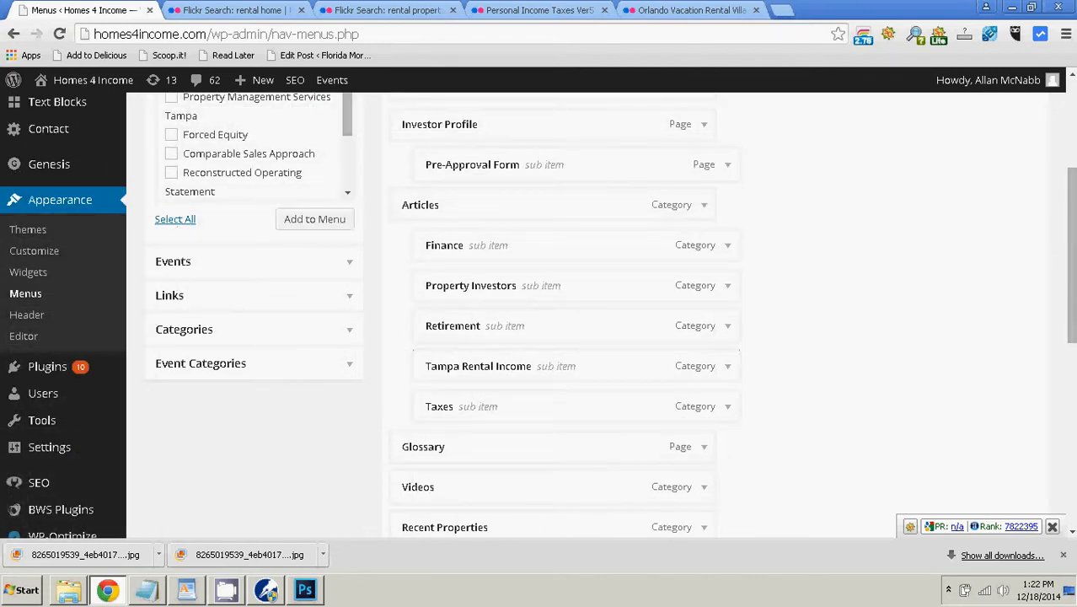
{"action": "left_click", "coordinate": [219, 329]}
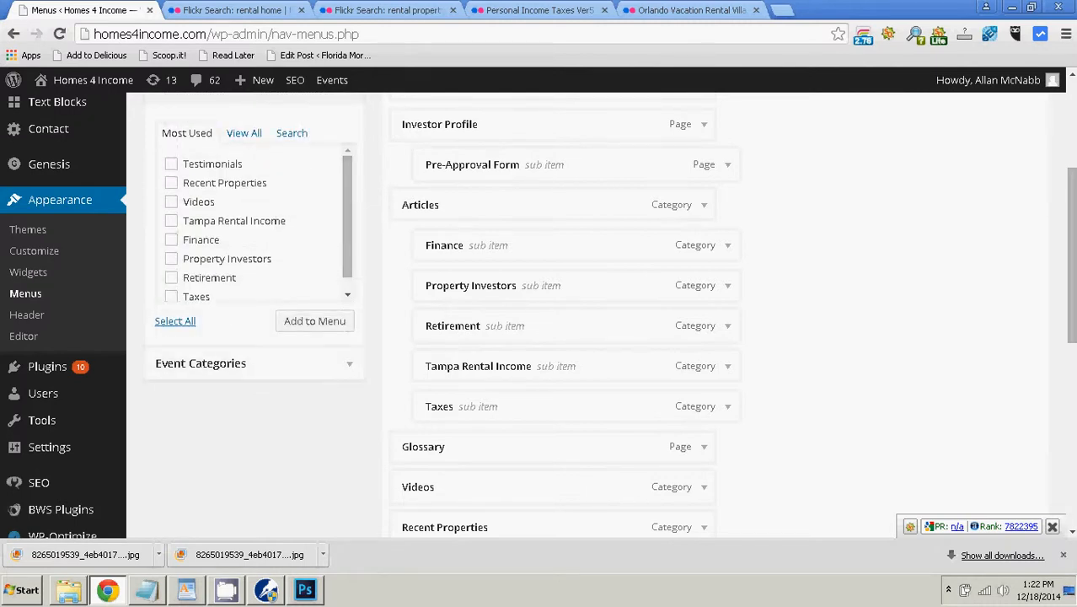
{"action": "scroll", "coordinate": [259, 221], "scroll_direction": "down", "scroll_amount": 1}
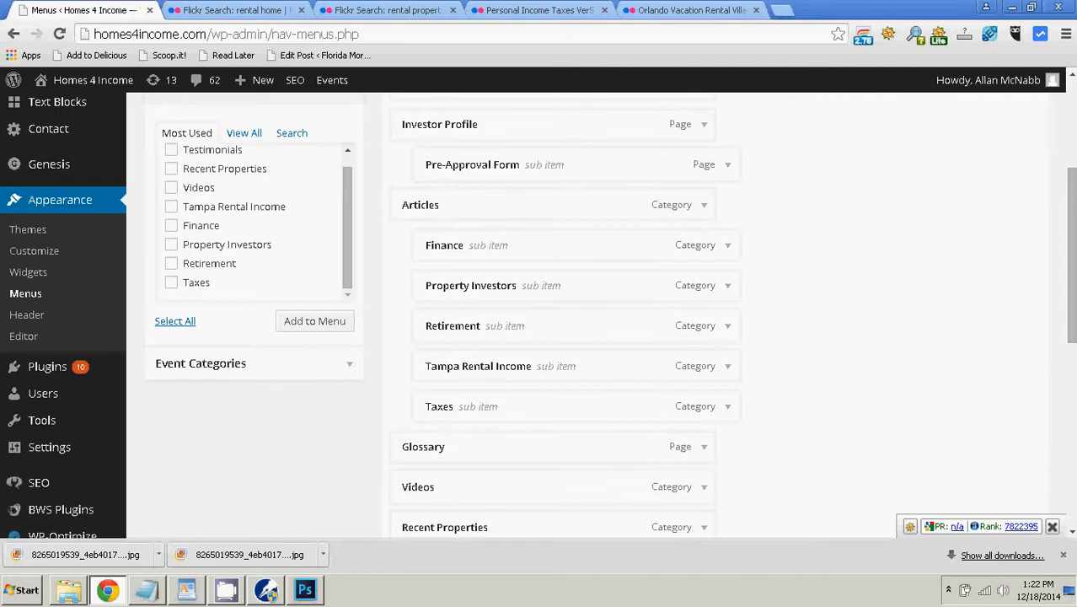
{"action": "scroll", "coordinate": [258, 223], "scroll_direction": "up", "scroll_amount": 1}
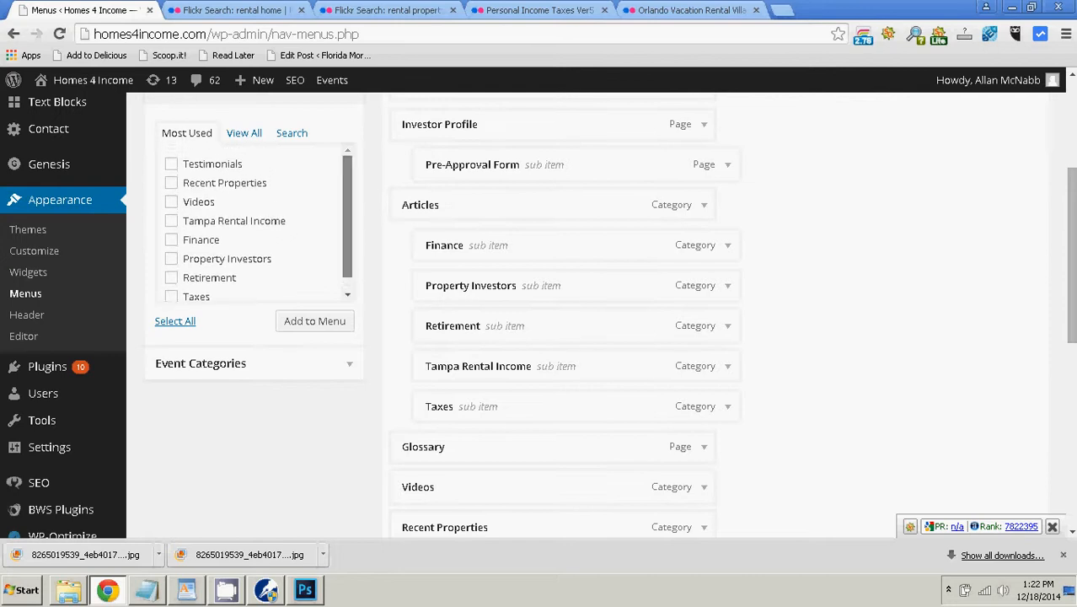
{"action": "left_click", "coordinate": [243, 133]}
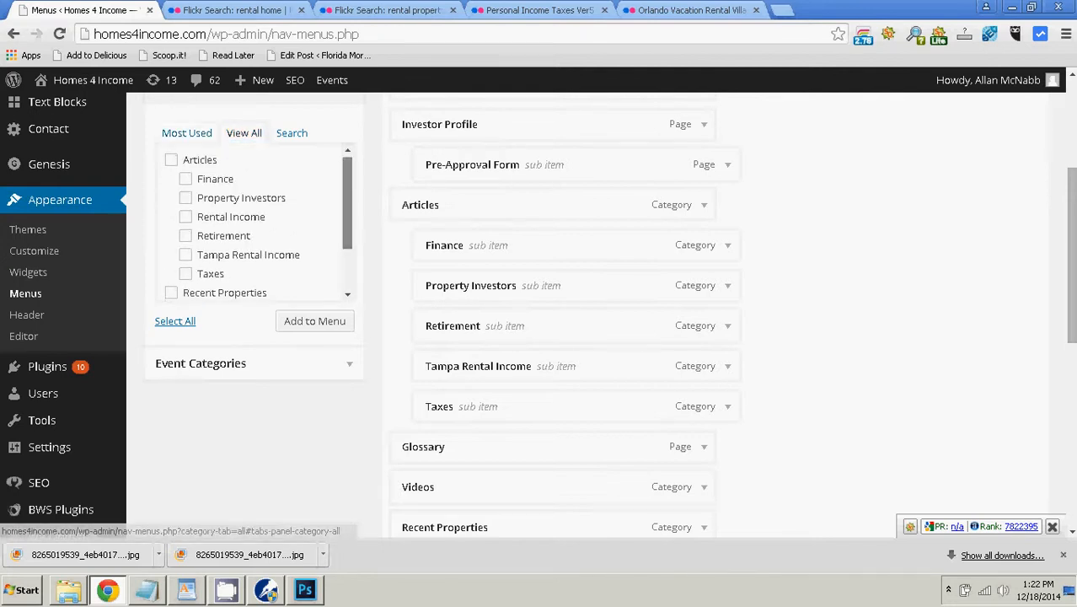
{"action": "scroll", "coordinate": [259, 222], "scroll_direction": "down", "scroll_amount": 1}
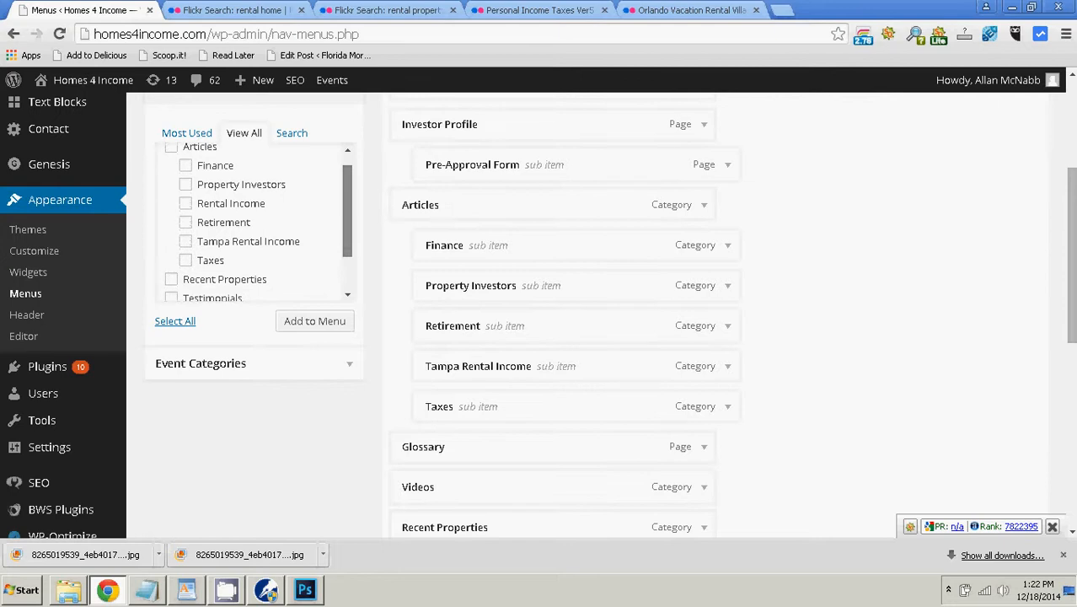
{"action": "left_click", "coordinate": [185, 203]}
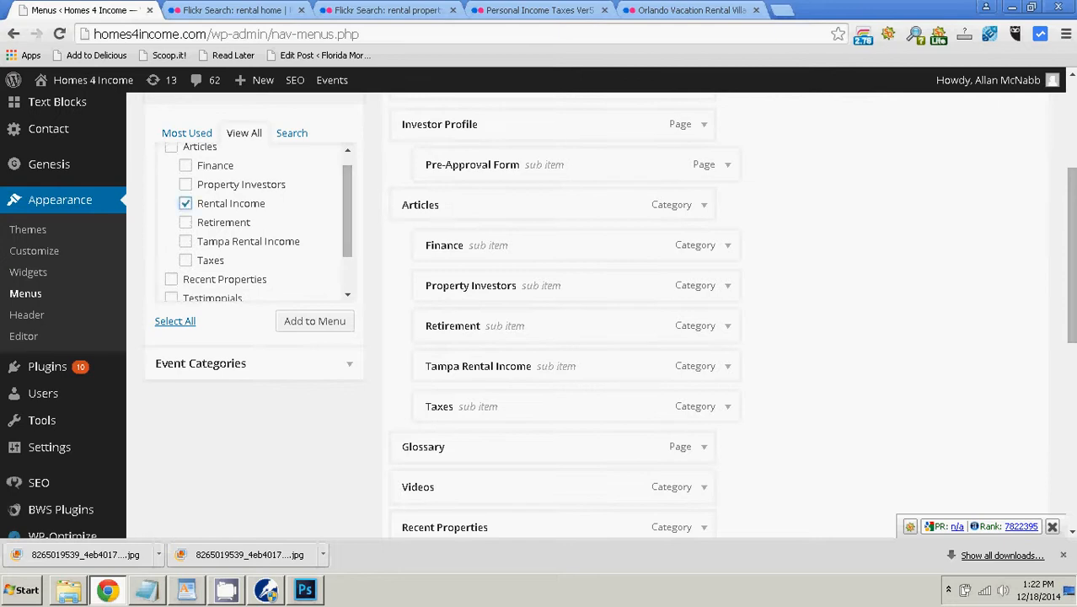
{"action": "left_click", "coordinate": [314, 321]}
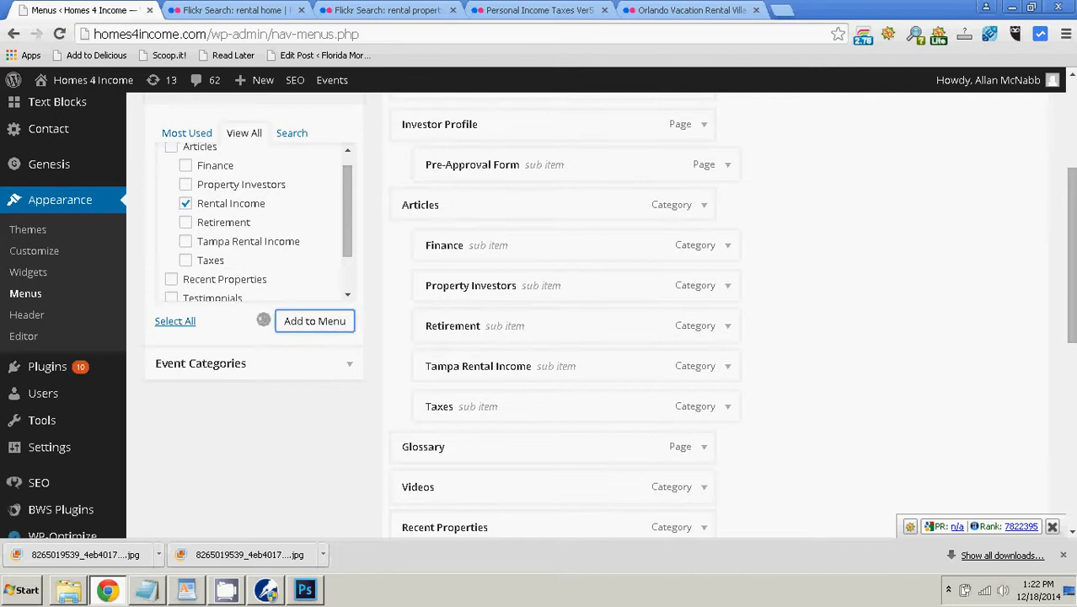
- Place Rental Income as a sub item of Articles between Property Investors and Retirement, and save the Main menu
{"action": "scroll", "coordinate": [560, 315], "scroll_direction": "down", "scroll_amount": 4}
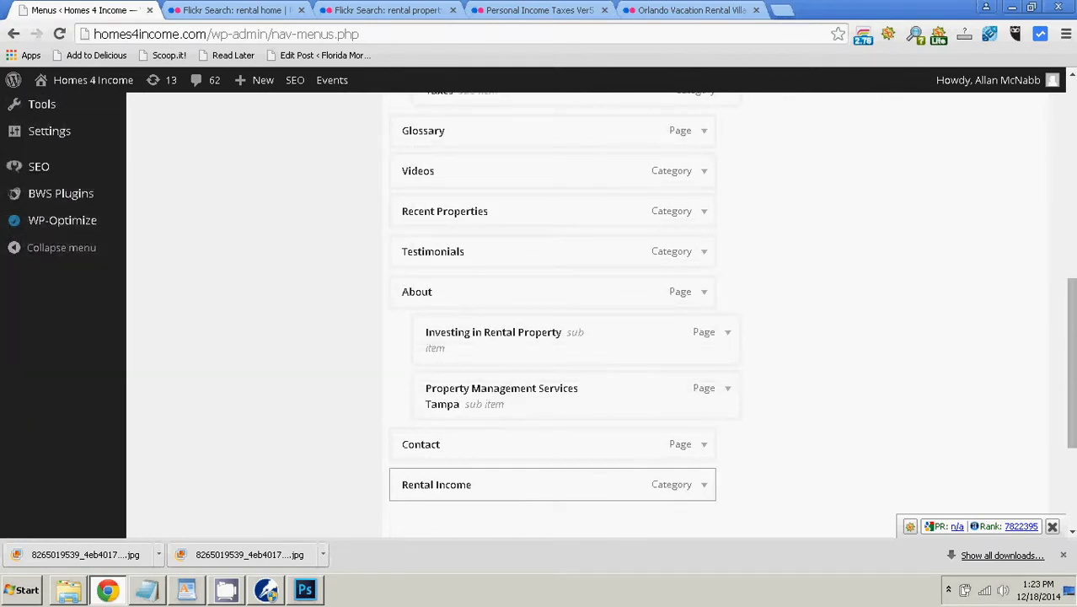
{"action": "left_click_drag", "start_coordinate": [455, 485], "coordinate": [476, 245]}
{"action": "scroll", "coordinate": [472, 408], "scroll_direction": "up", "scroll_amount": 2}
{"action": "scroll", "coordinate": [472, 407], "scroll_direction": "up", "scroll_amount": 2}
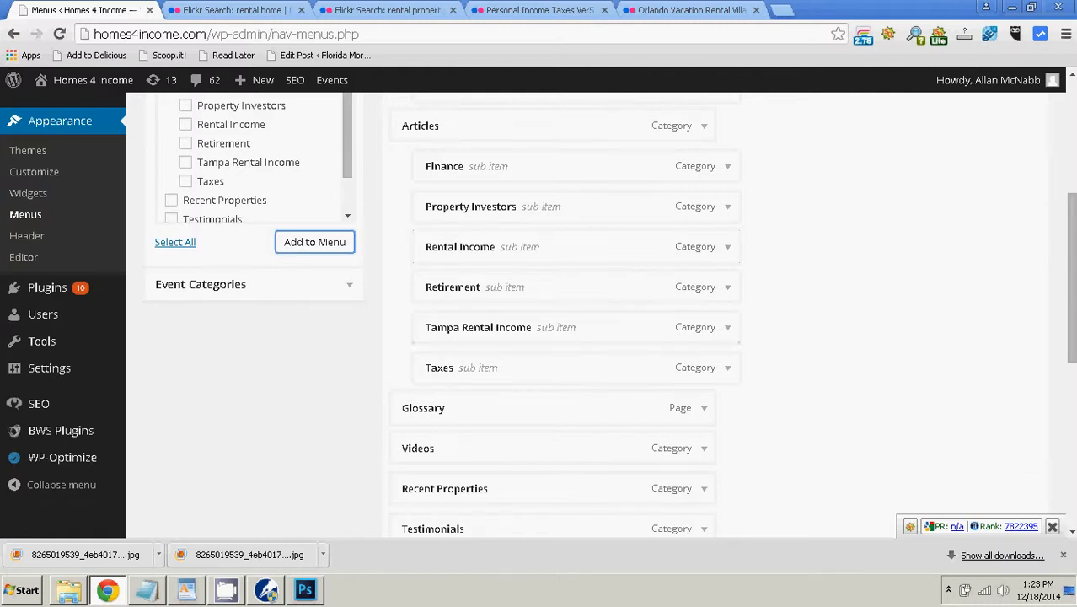
{"action": "scroll", "coordinate": [590, 312], "scroll_direction": "down", "scroll_amount": 10}
{"action": "left_click", "coordinate": [1006, 453]}
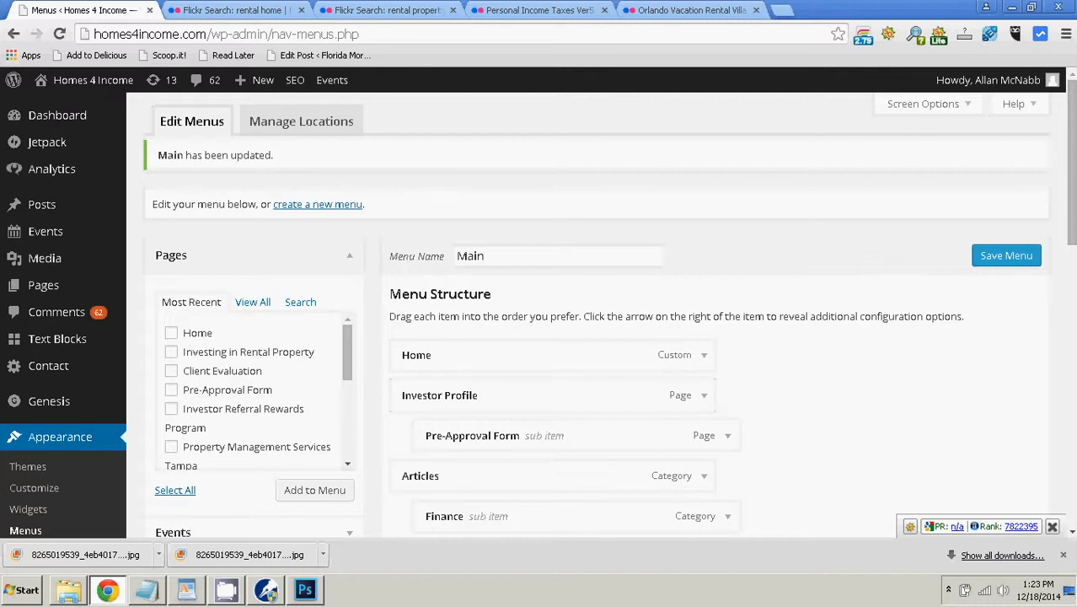
- Return to the posts list and open the preview of Rental Income and Expenses in a new tab
{"action": "left_click", "coordinate": [43, 205]}
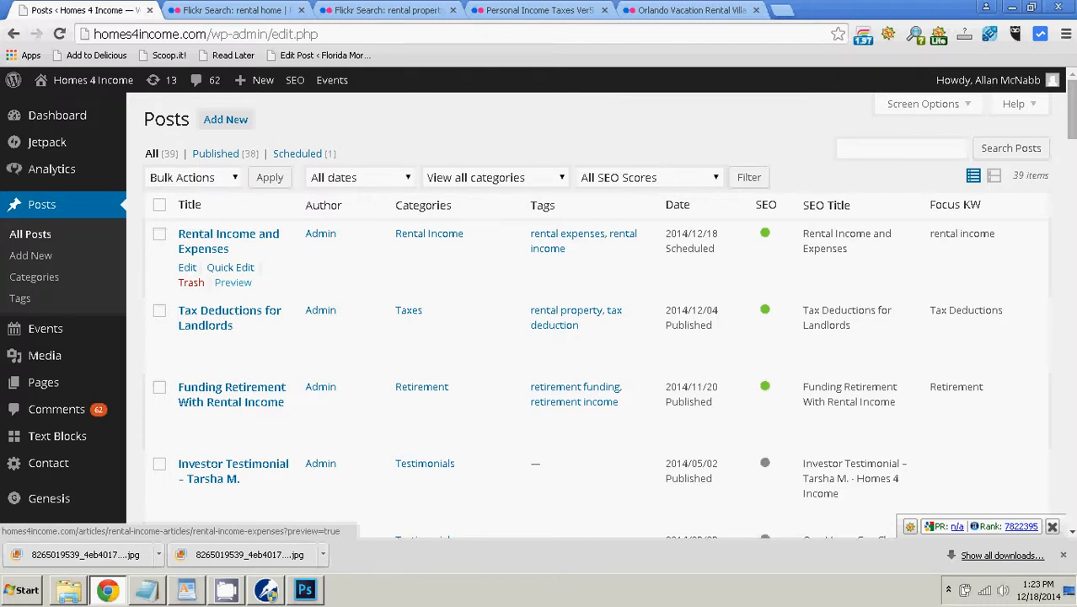
{"action": "right_click", "coordinate": [232, 282]}
{"action": "left_click", "coordinate": [270, 290]}
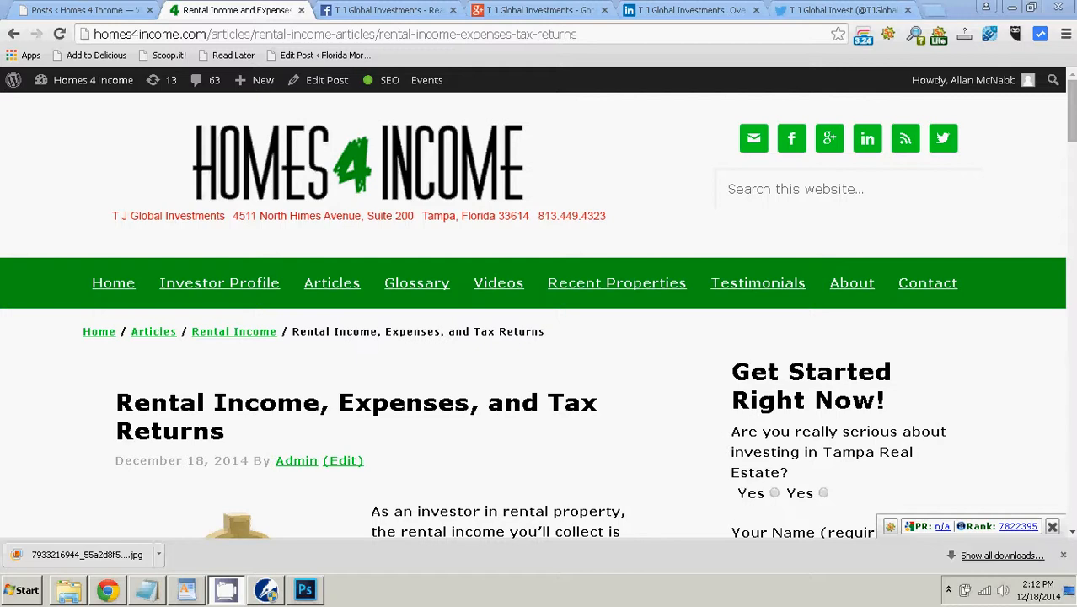
- Look through the live Rental Income, Expenses, and Tax Returns article and return to its beginning
{"action": "scroll", "coordinate": [539, 337], "scroll_direction": "down", "scroll_amount": 3}
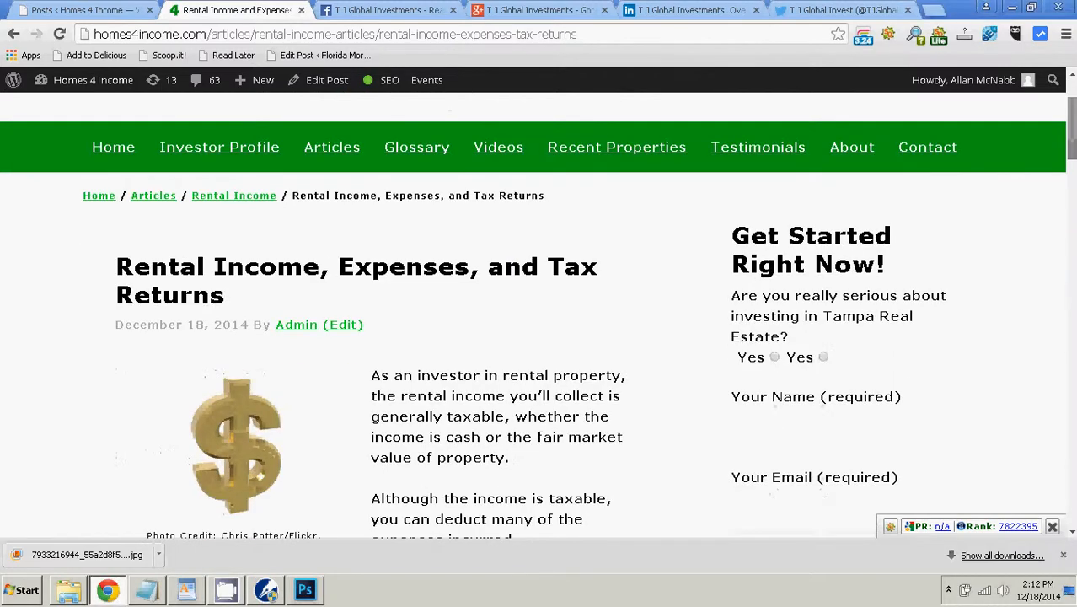
{"action": "scroll", "coordinate": [539, 337], "scroll_direction": "down", "scroll_amount": 1}
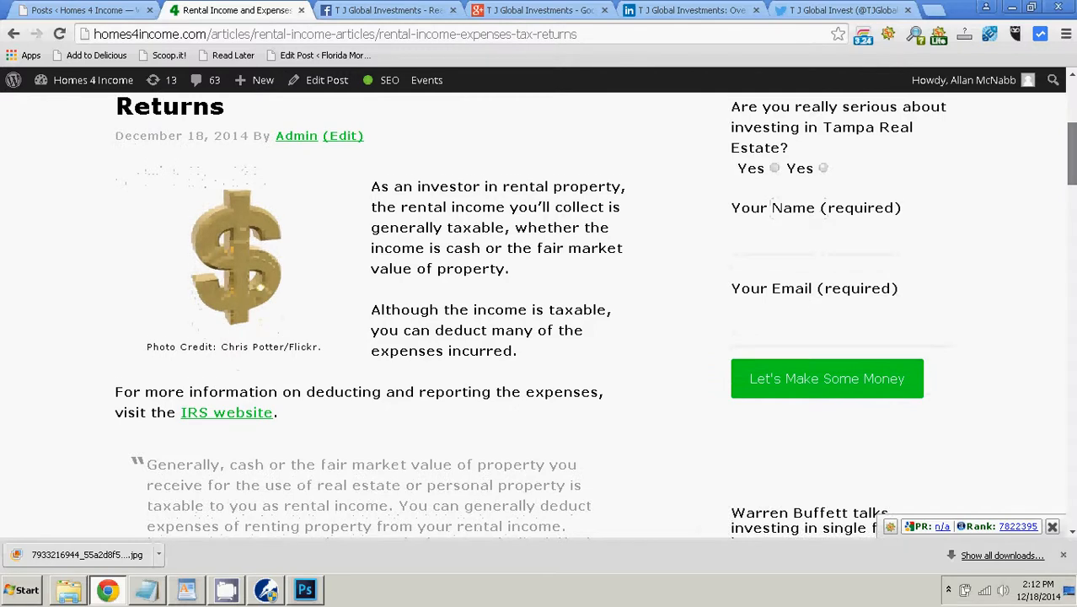
{"action": "scroll", "coordinate": [539, 337], "scroll_direction": "down", "scroll_amount": 3}
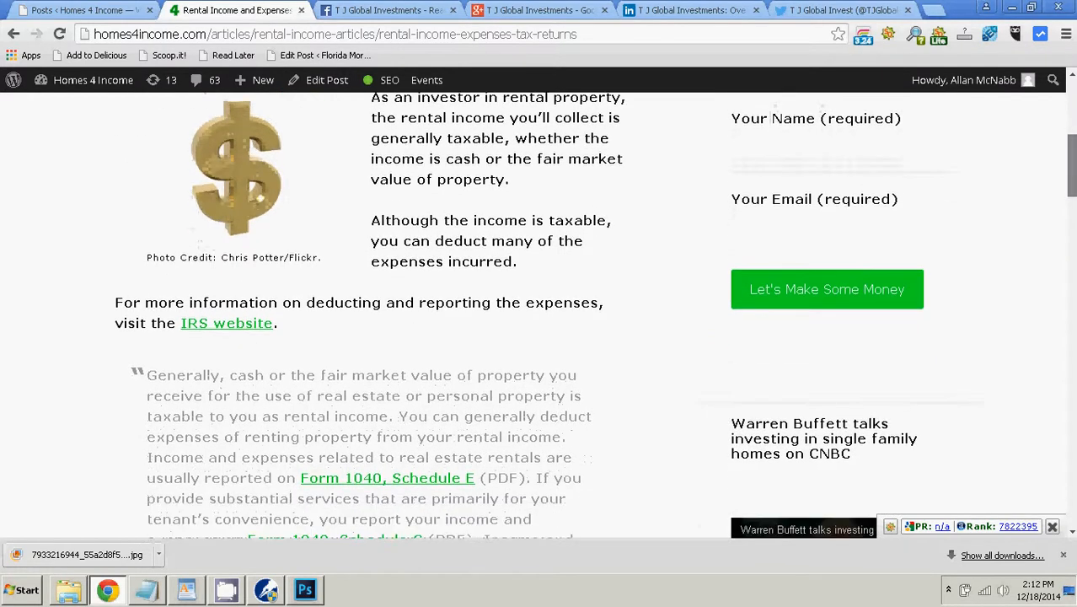
{"action": "scroll", "coordinate": [539, 337], "scroll_direction": "down", "scroll_amount": 3}
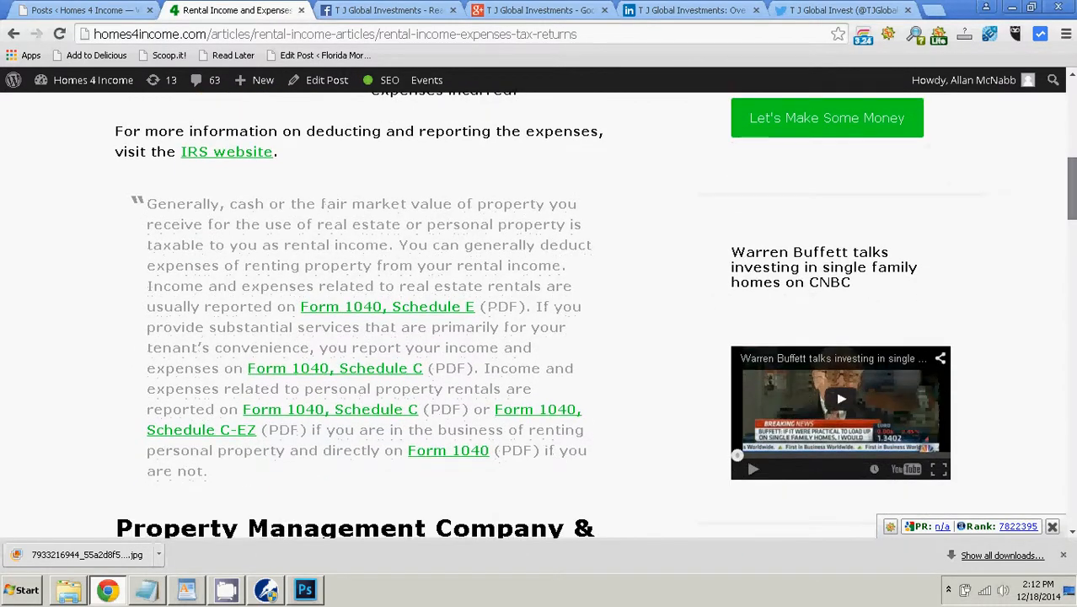
{"action": "scroll", "coordinate": [539, 337], "scroll_direction": "down", "scroll_amount": 16}
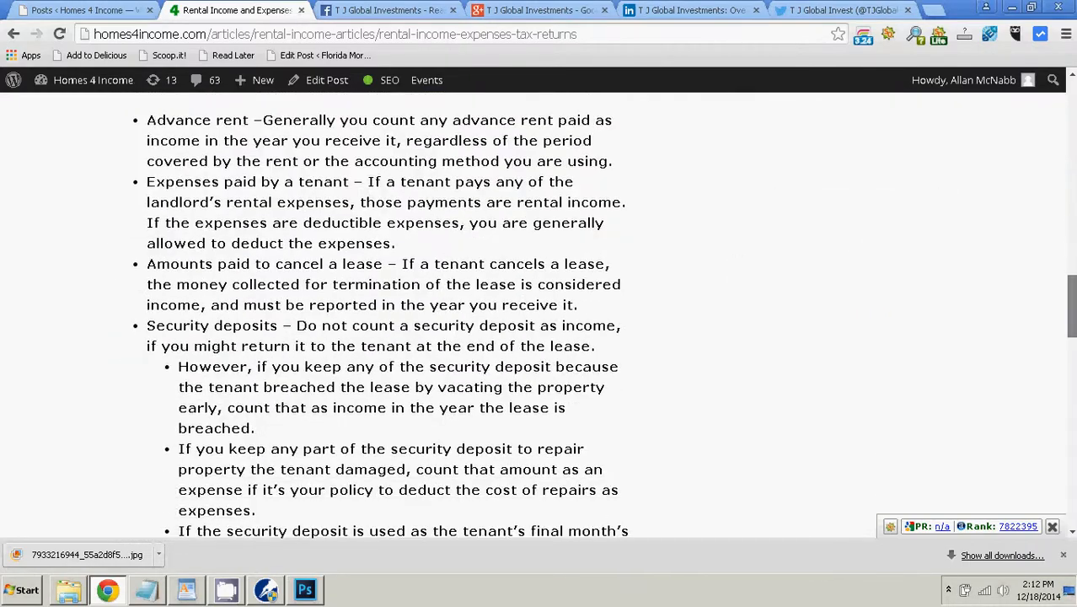
{"action": "key", "text": "Home"}
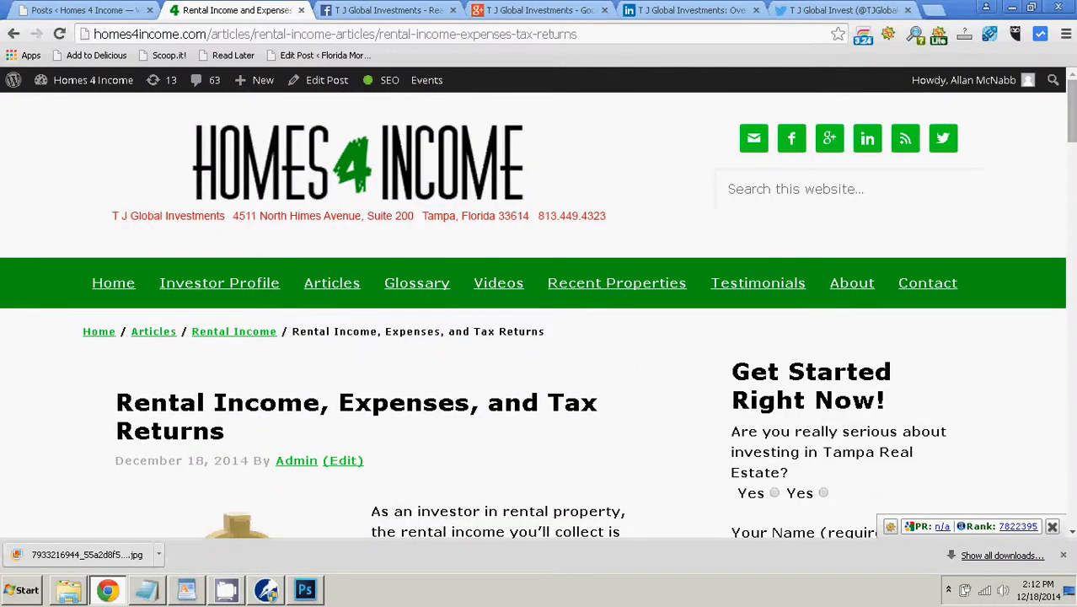
- Check the rental income post on the T J Global Investments Facebook page, including its image and link, and return to the live article
{"action": "key", "text": "ctrl+Tab"}
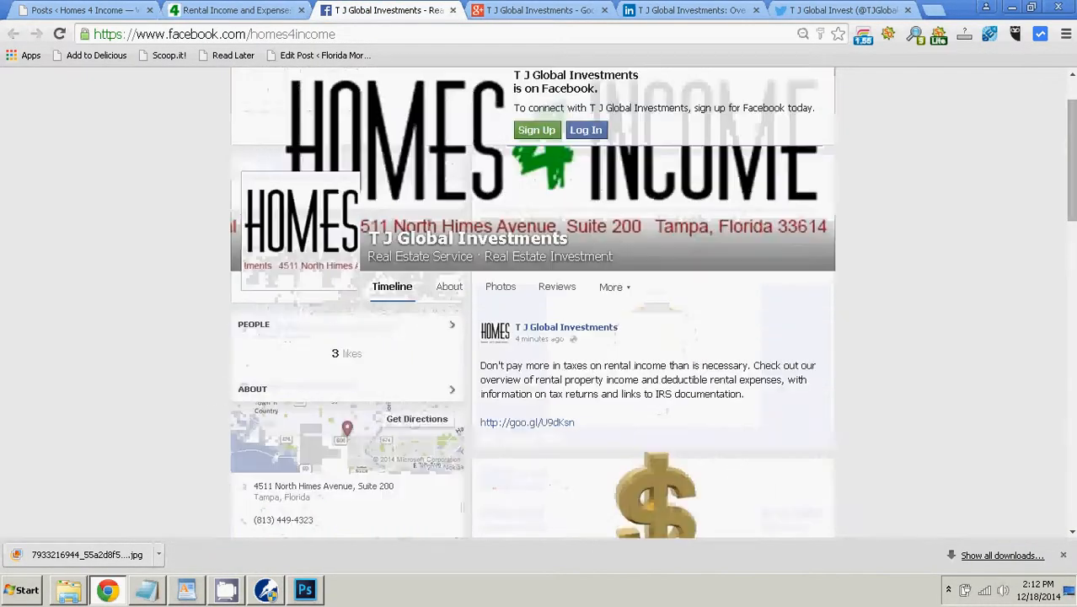
{"action": "scroll", "coordinate": [539, 303], "scroll_direction": "down", "scroll_amount": 3}
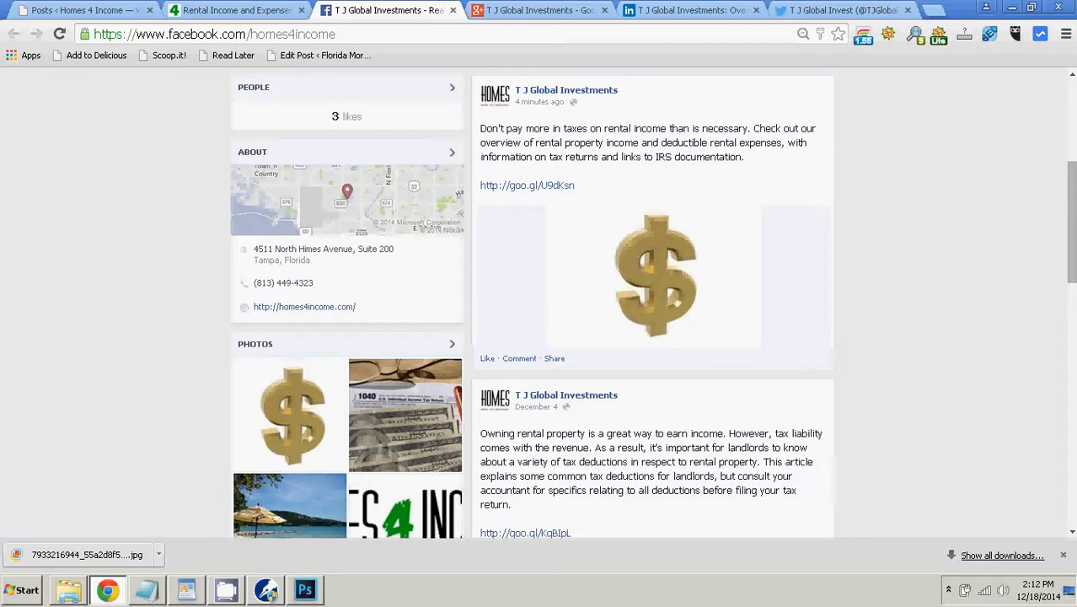
{"action": "left_click", "coordinate": [236, 10]}
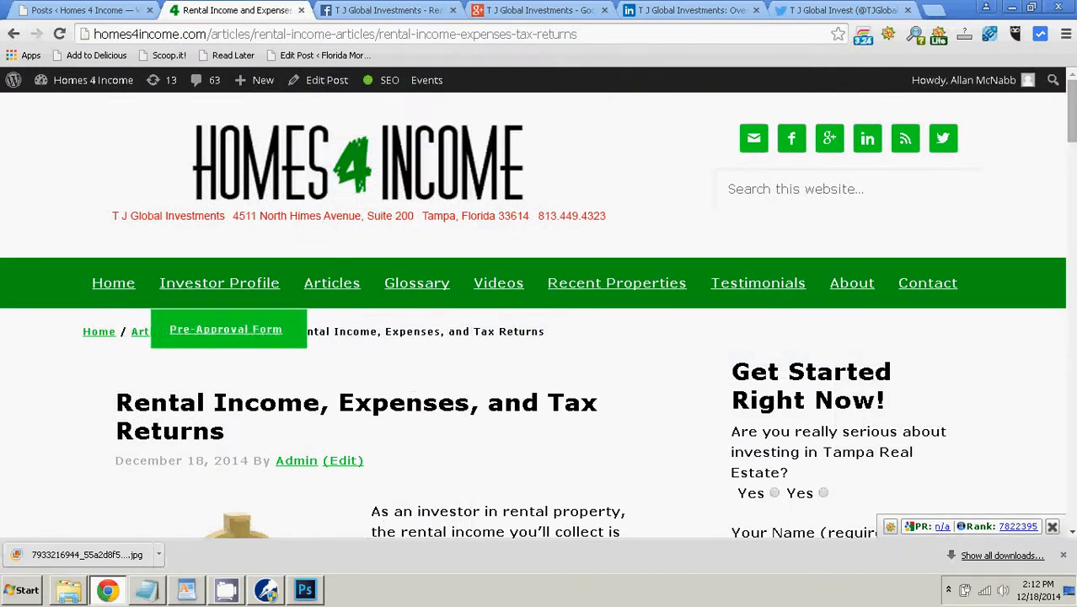
- Open the Rental Income category under Articles in the site navigation and look over the article's image, excerpt and tags on the archive page
{"action": "mouse_move", "coordinate": [331, 284]}
{"action": "scroll", "coordinate": [332, 284], "scroll_direction": "down", "scroll_amount": 1}
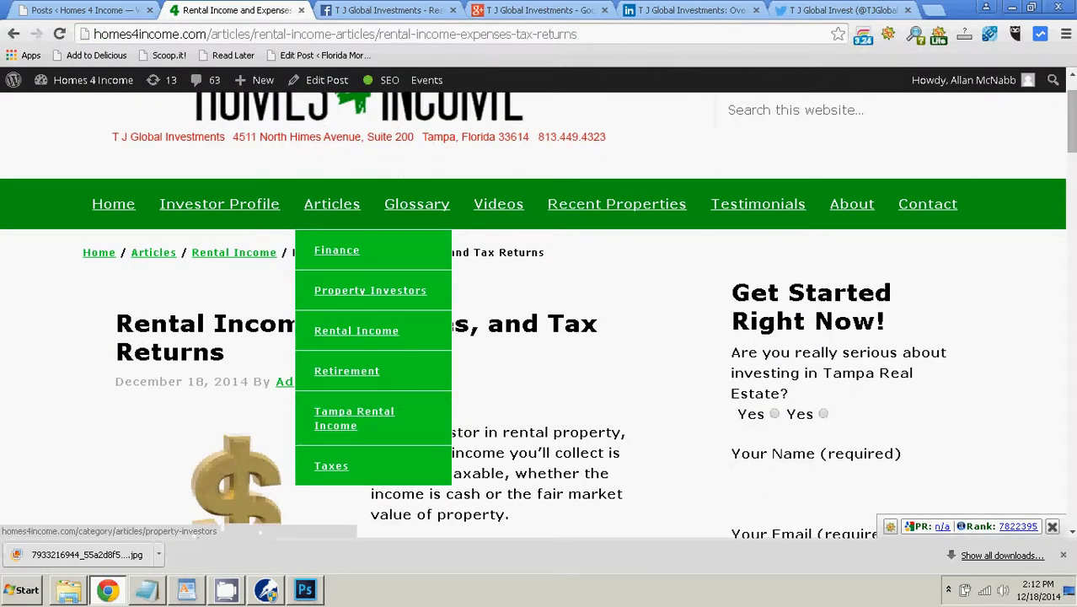
{"action": "left_click", "coordinate": [369, 290]}
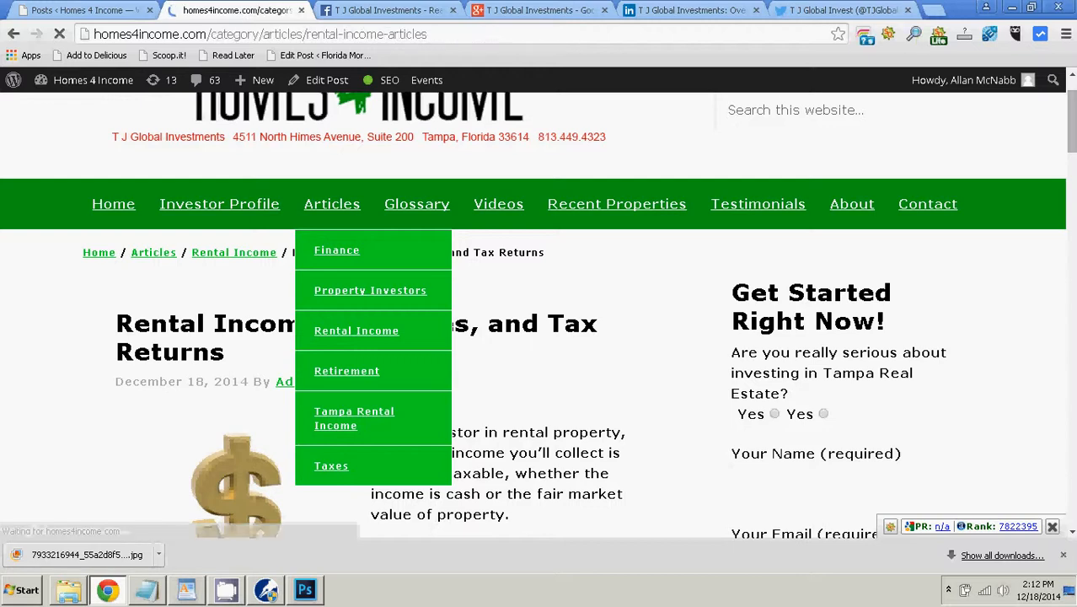
{"action": "scroll", "coordinate": [539, 337], "scroll_direction": "down", "scroll_amount": 2}
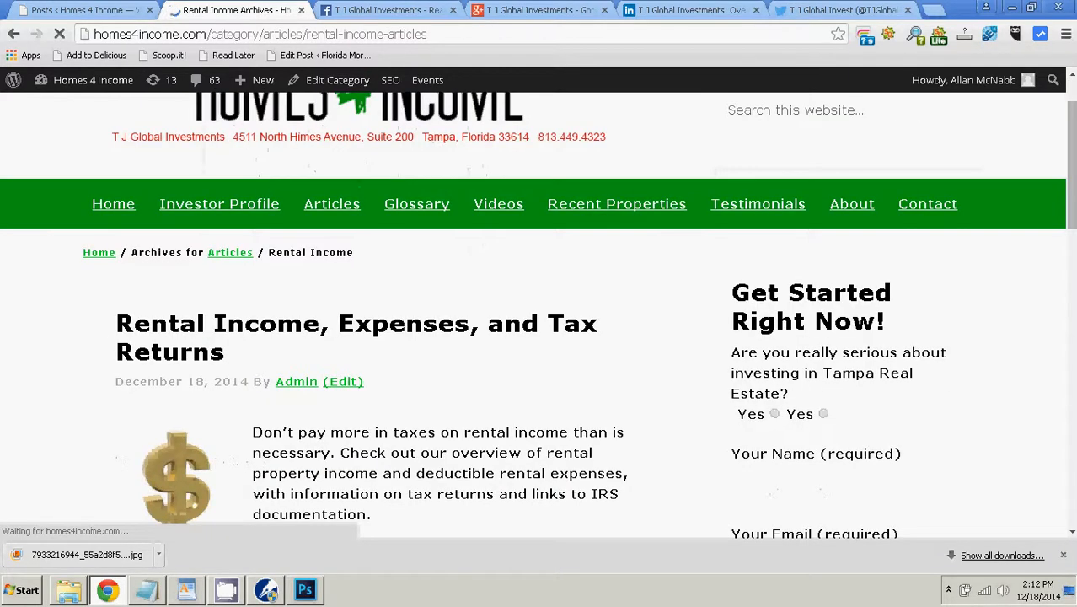
{"action": "scroll", "coordinate": [539, 337], "scroll_direction": "down", "scroll_amount": 2}
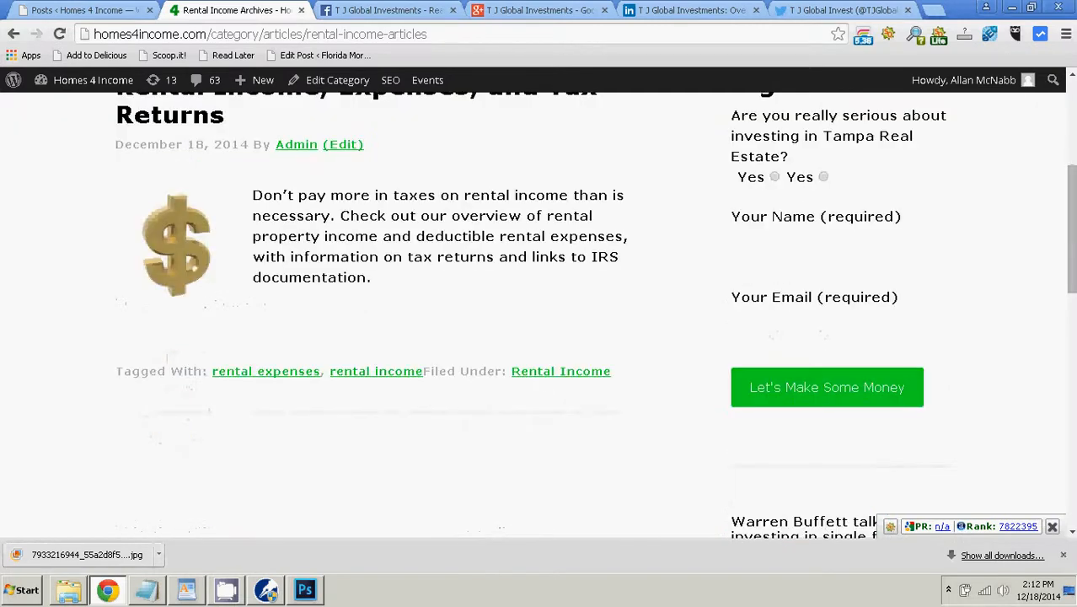
{"action": "scroll", "coordinate": [539, 337], "scroll_direction": "up", "scroll_amount": 2}
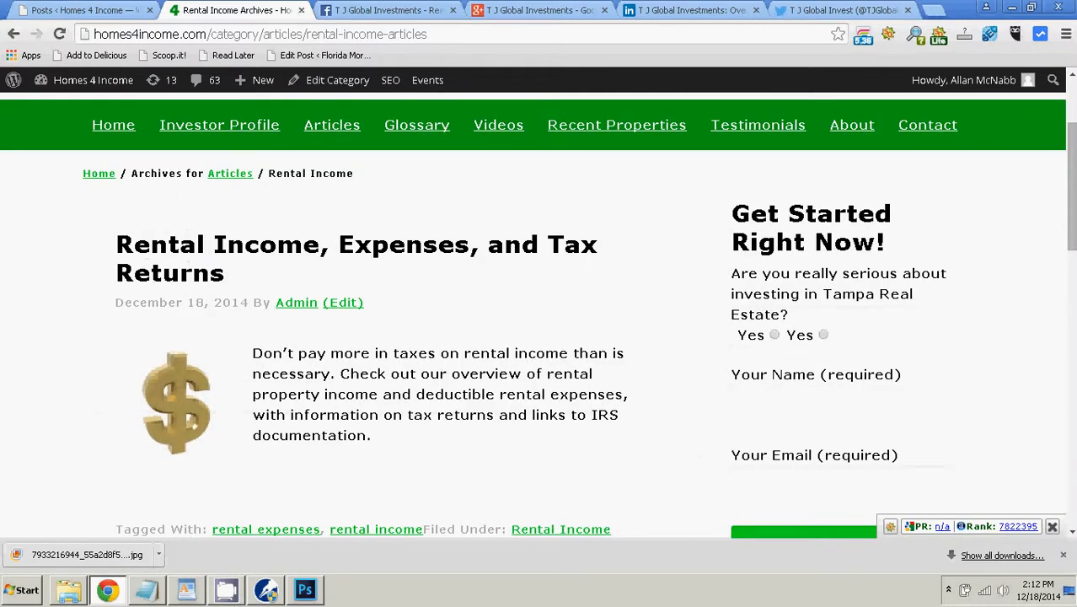